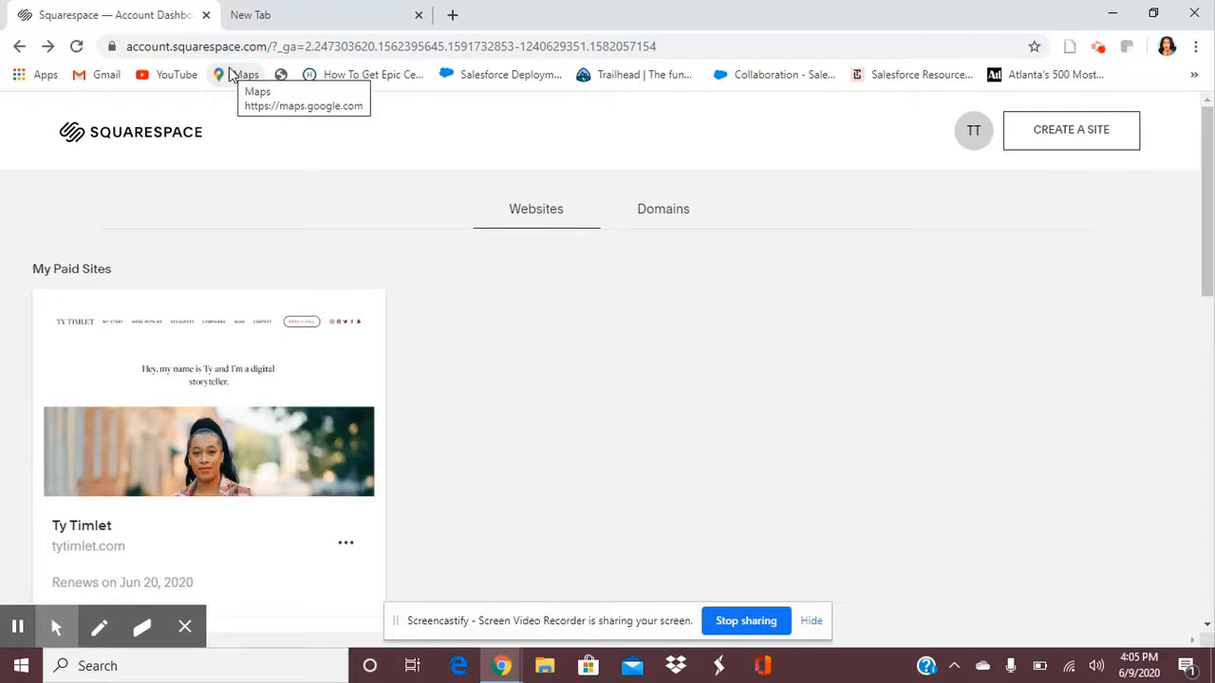
Open the squarespace.com home page in the empty browser tab.
scroll(383, 290, down, 1)
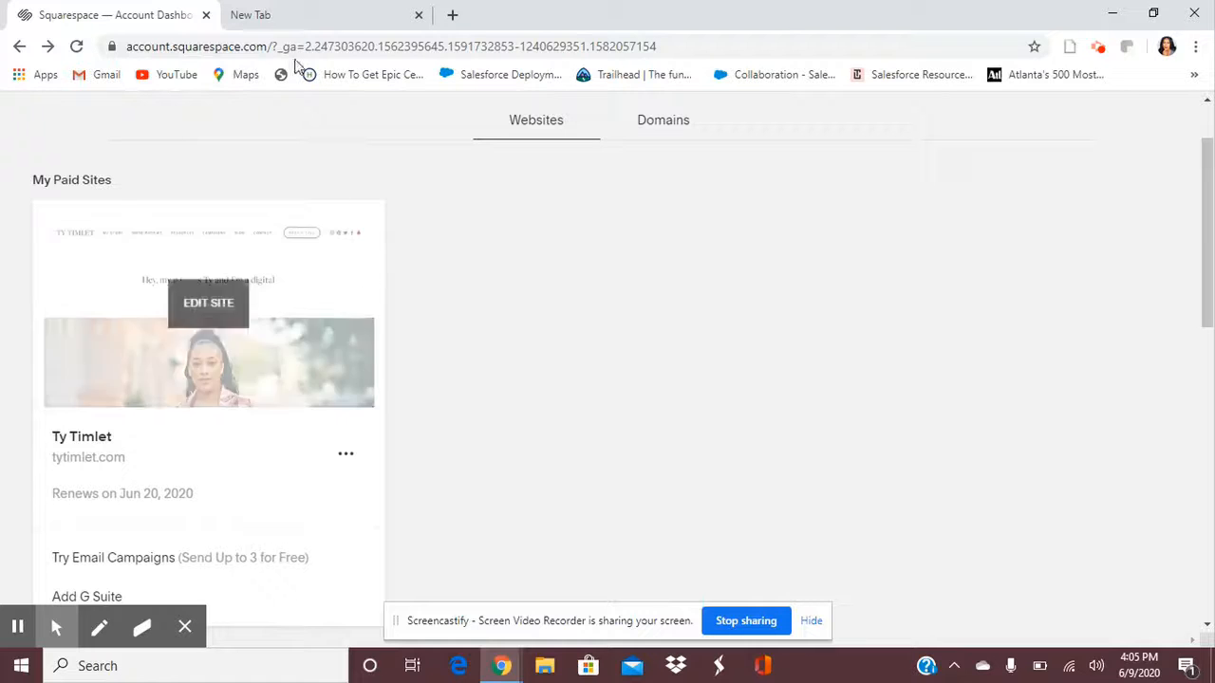
click(293, 23)
click(288, 46)
text(squarep)
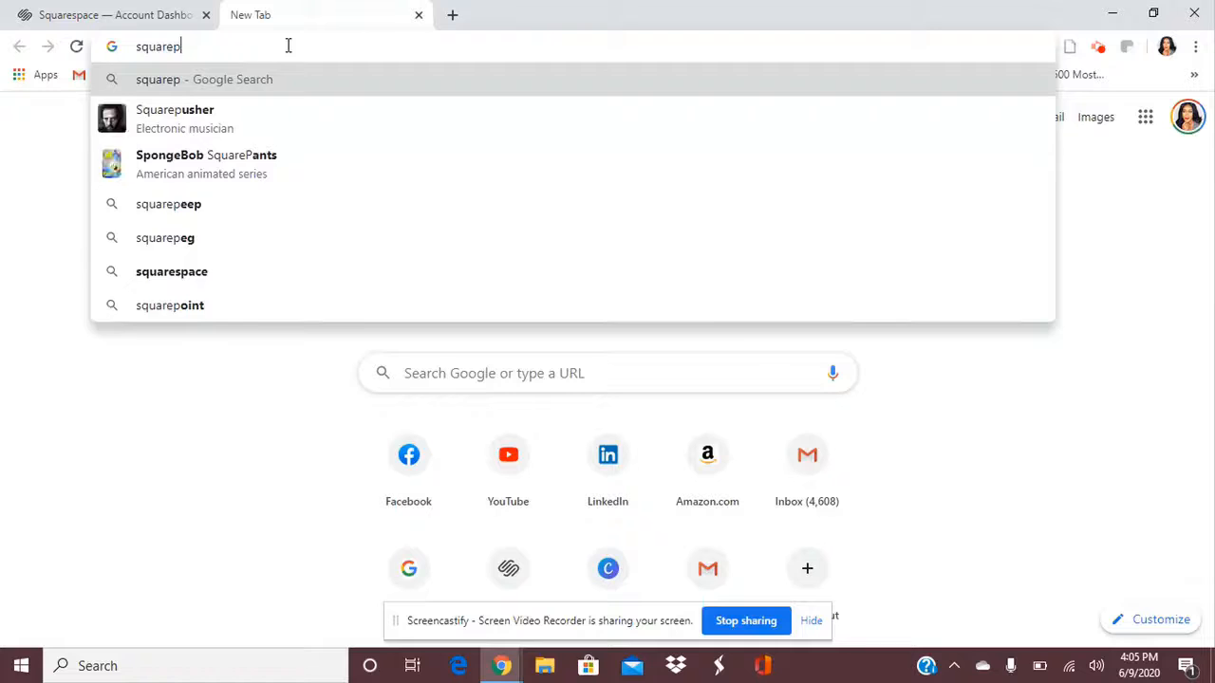
key(BackSpace)
text(s)
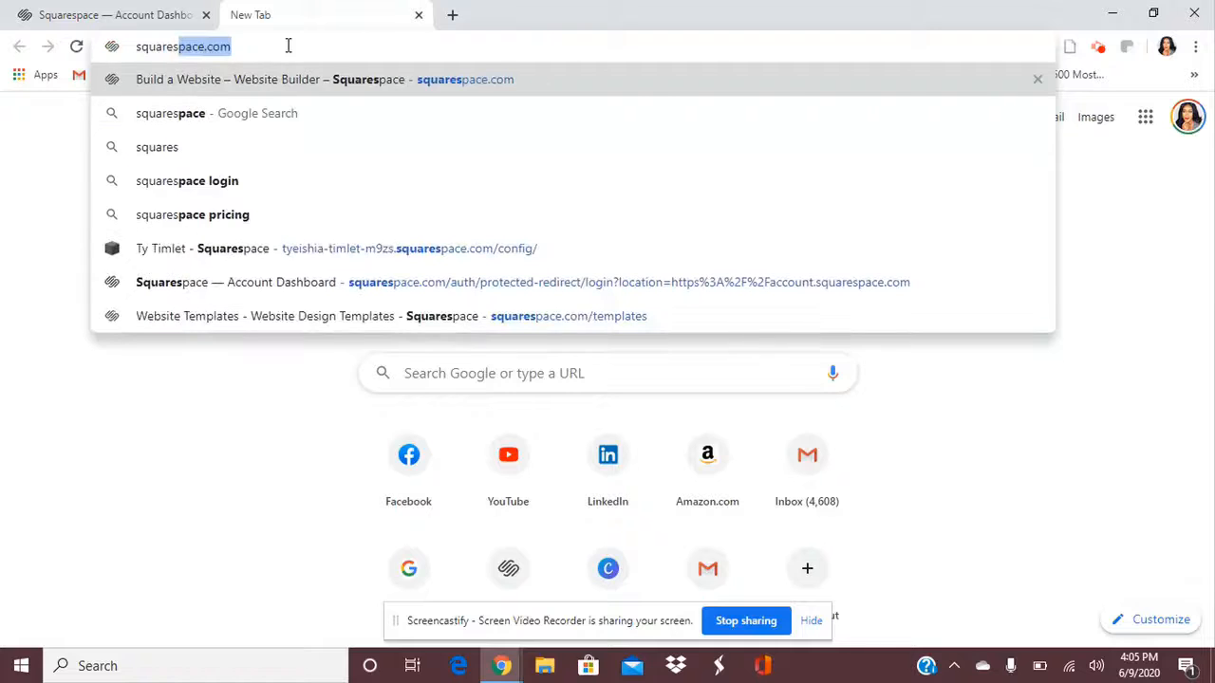
key(Return)
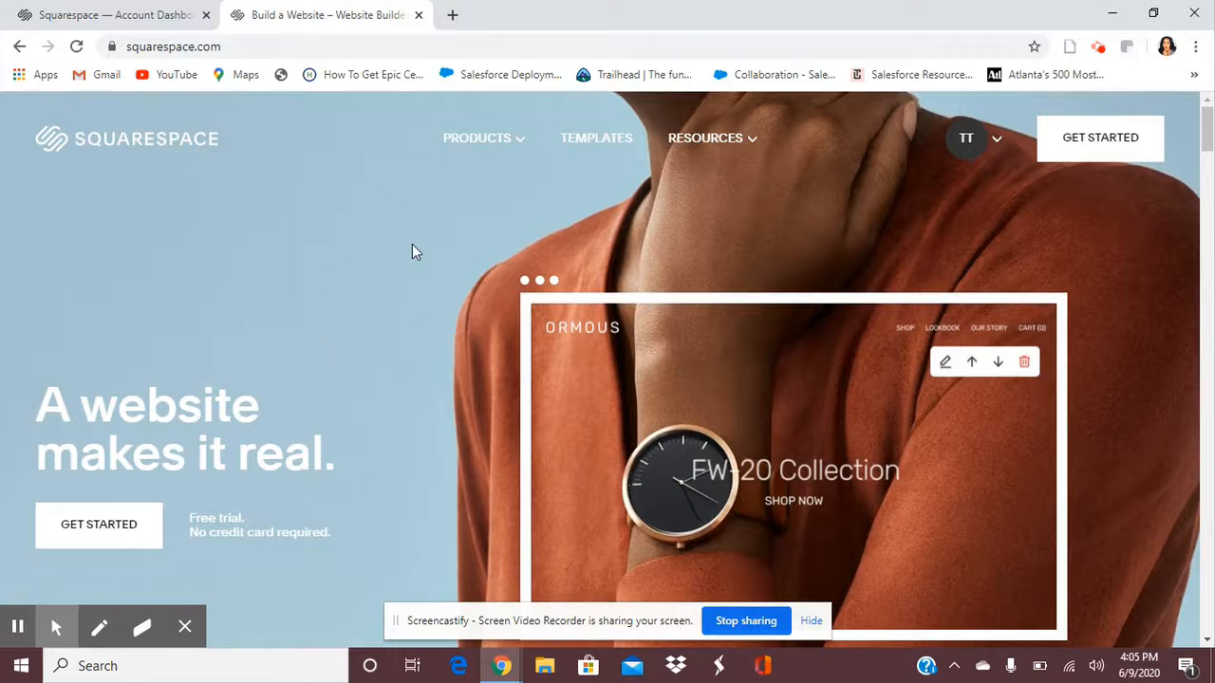
Look through the home page sections on website design, customer types, online stores and marketing tools.
scroll(412, 246, down, 8)
scroll(412, 401, down, 2)
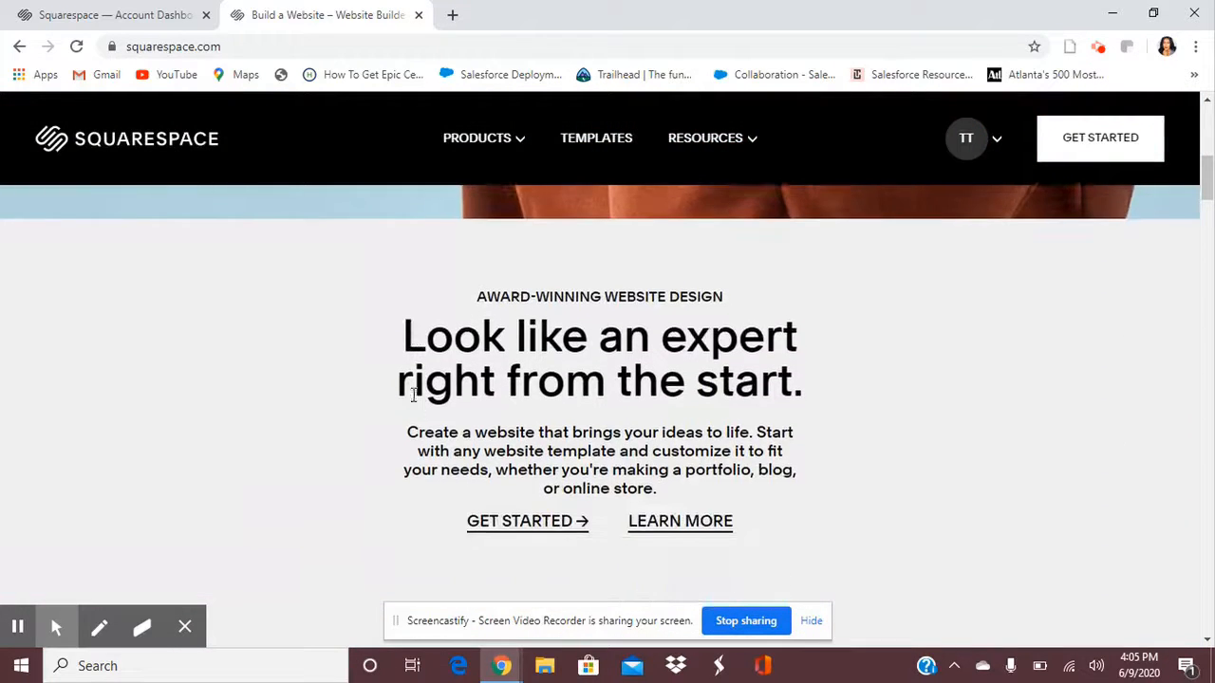
scroll(412, 401, down, 5)
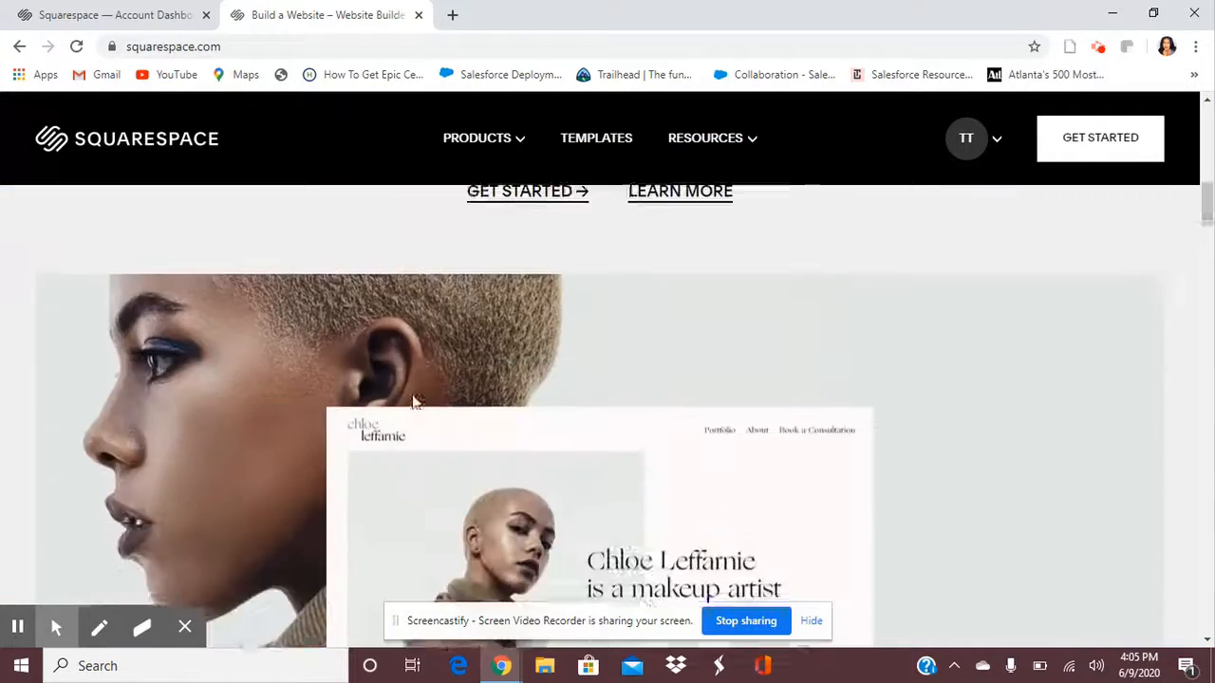
scroll(407, 402, down, 6)
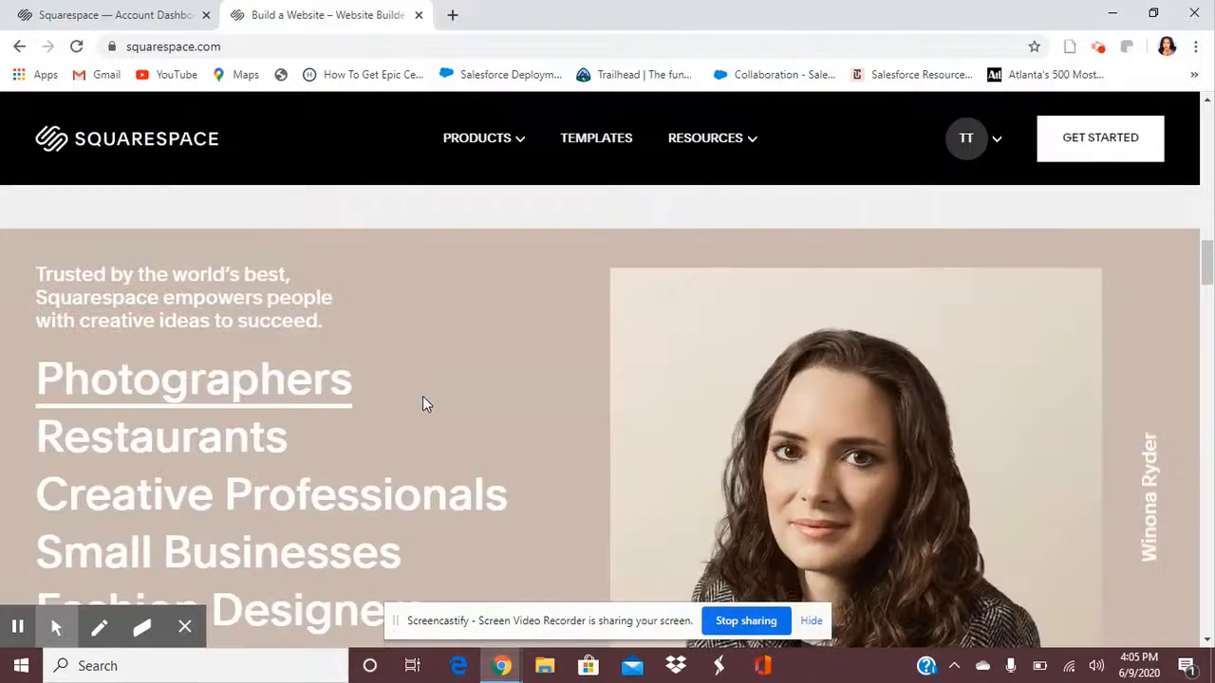
scroll(537, 410, down, 5)
scroll(534, 410, down, 1)
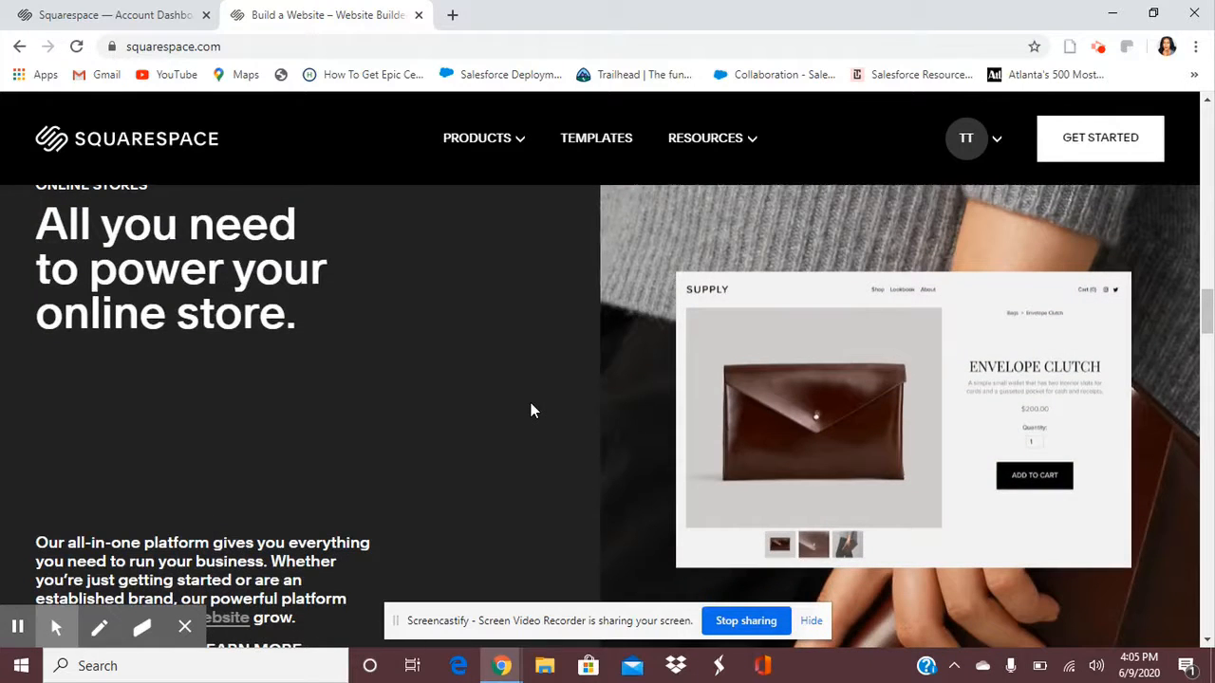
scroll(529, 412, down, 3)
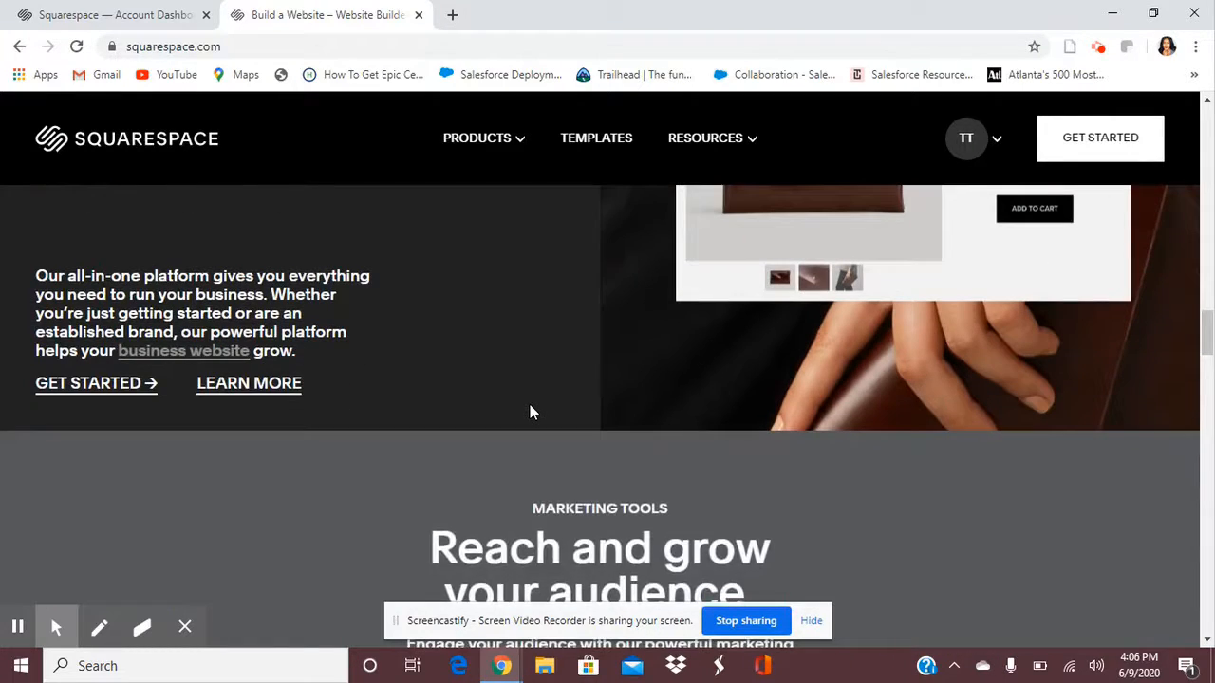
Return to the account dashboard and review the paid, contributor and other sites listed there.
click(160, 13)
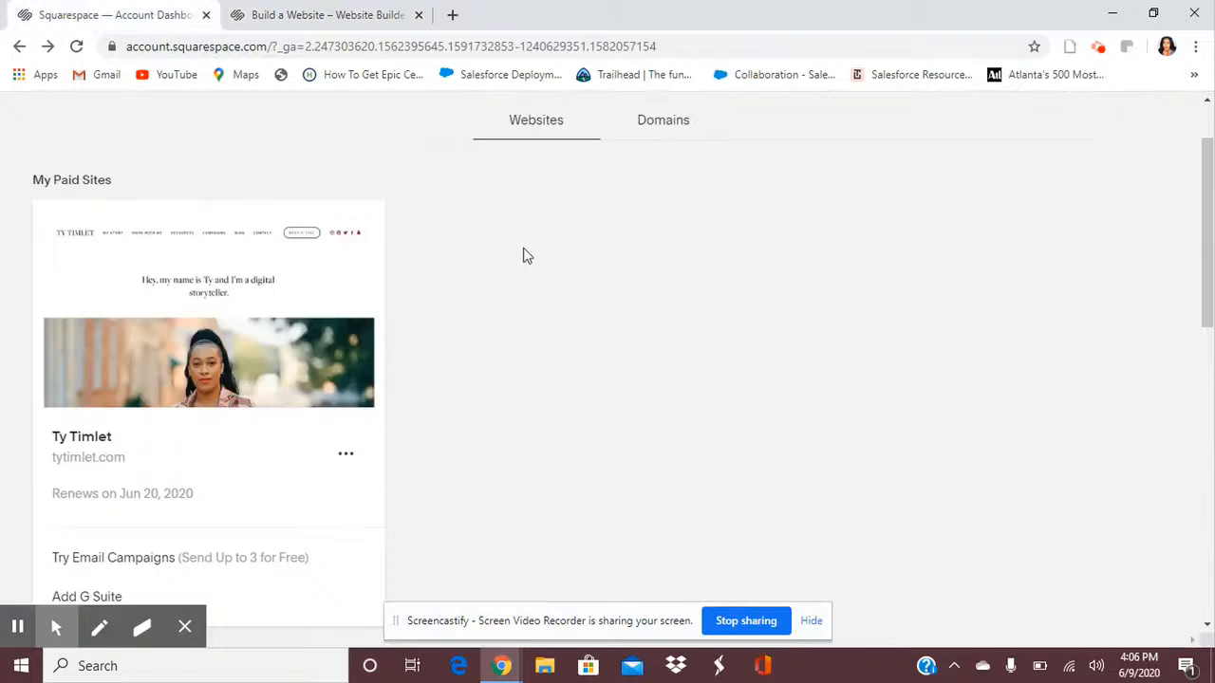
scroll(527, 291, down, 7)
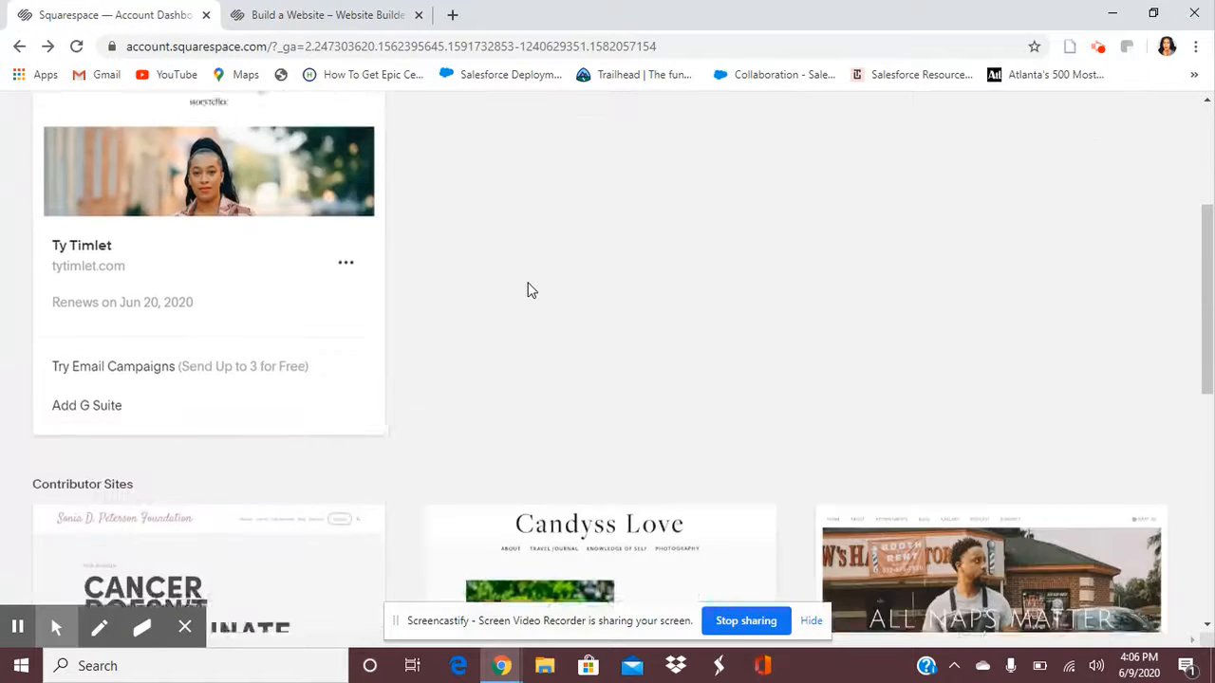
scroll(494, 291, up, 1)
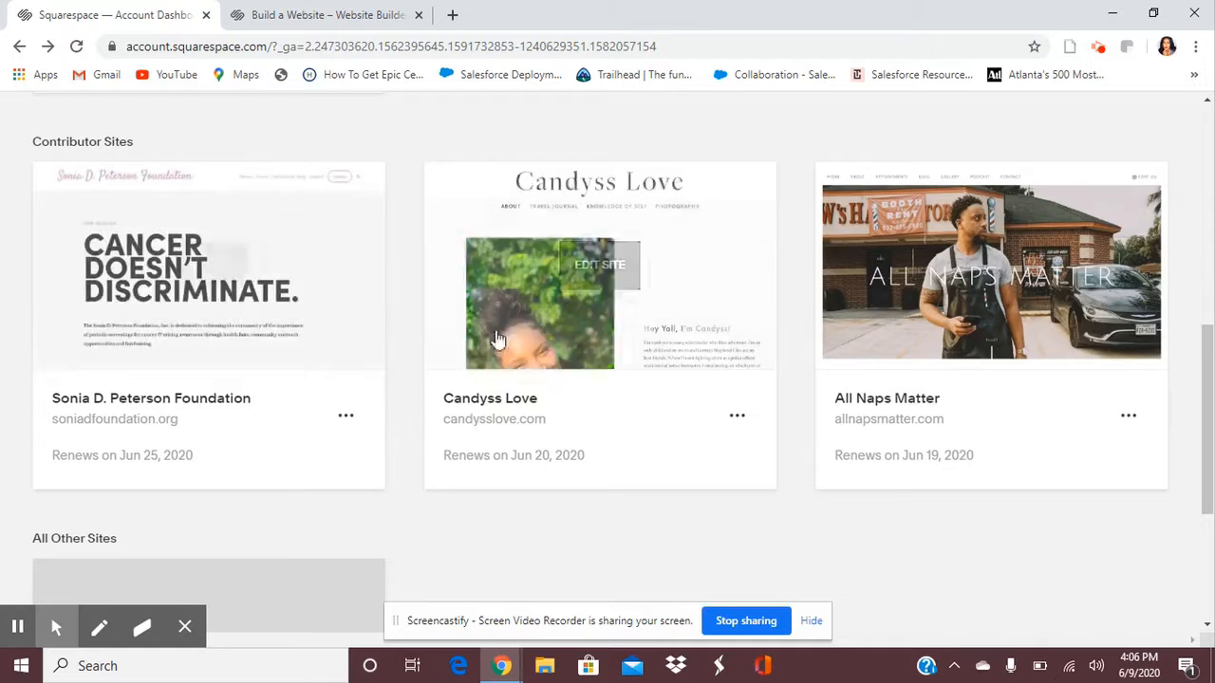
scroll(782, 488, up, 4)
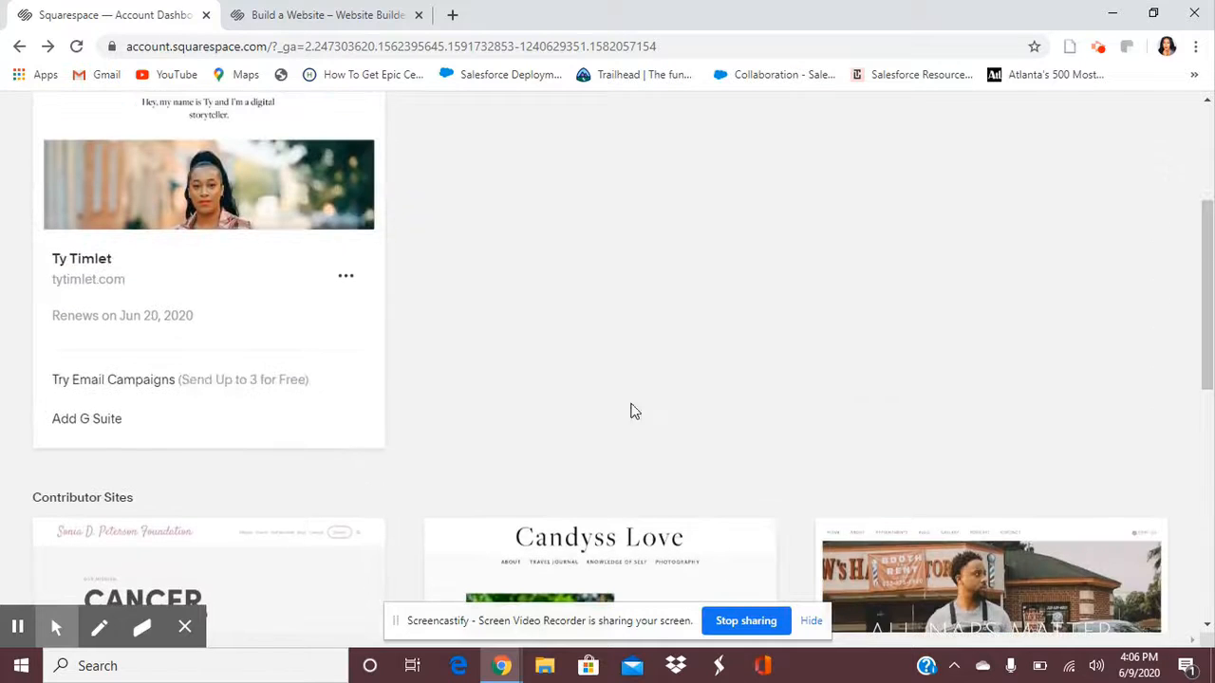
scroll(408, 340, down, 4)
scroll(408, 340, down, 3)
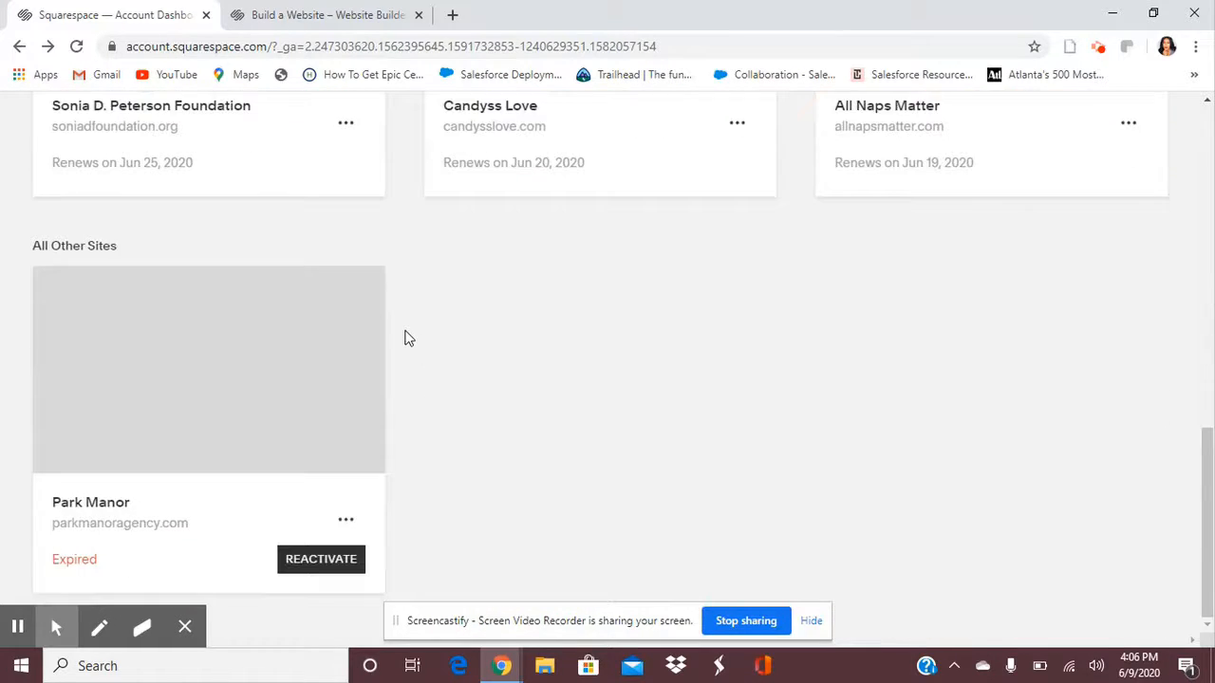
scroll(407, 339, up, 8)
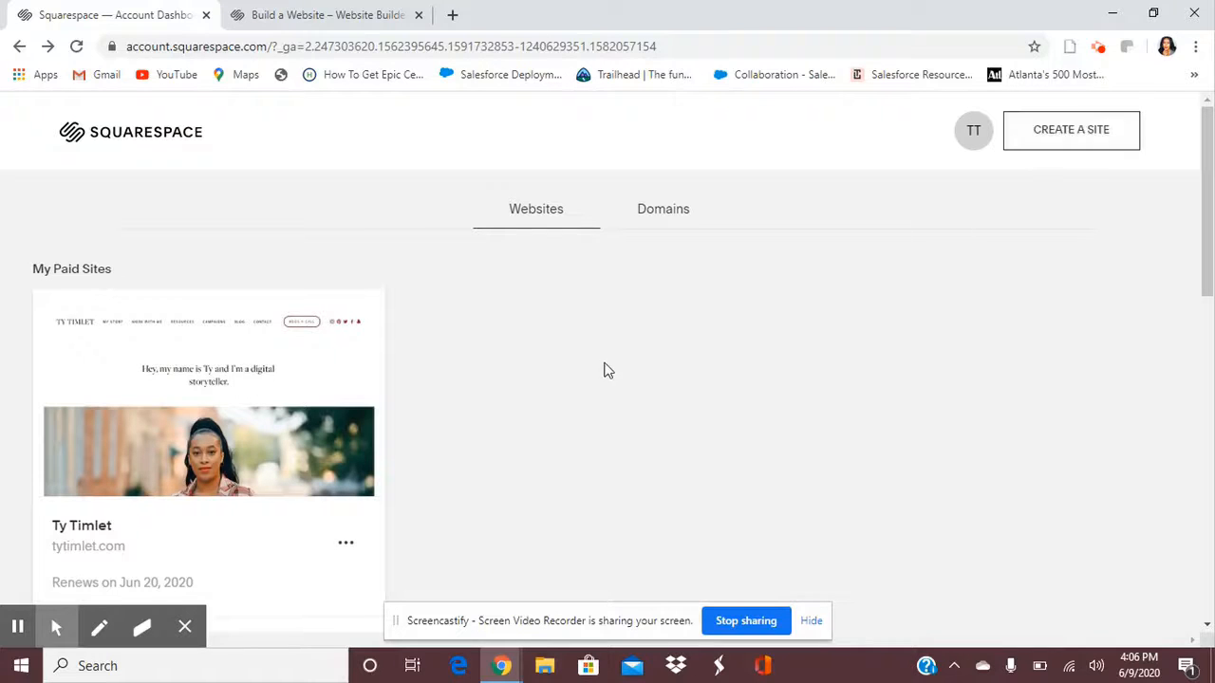
Open the account dashboard from the Squarespace home page and start creating a new site.
click(305, 17)
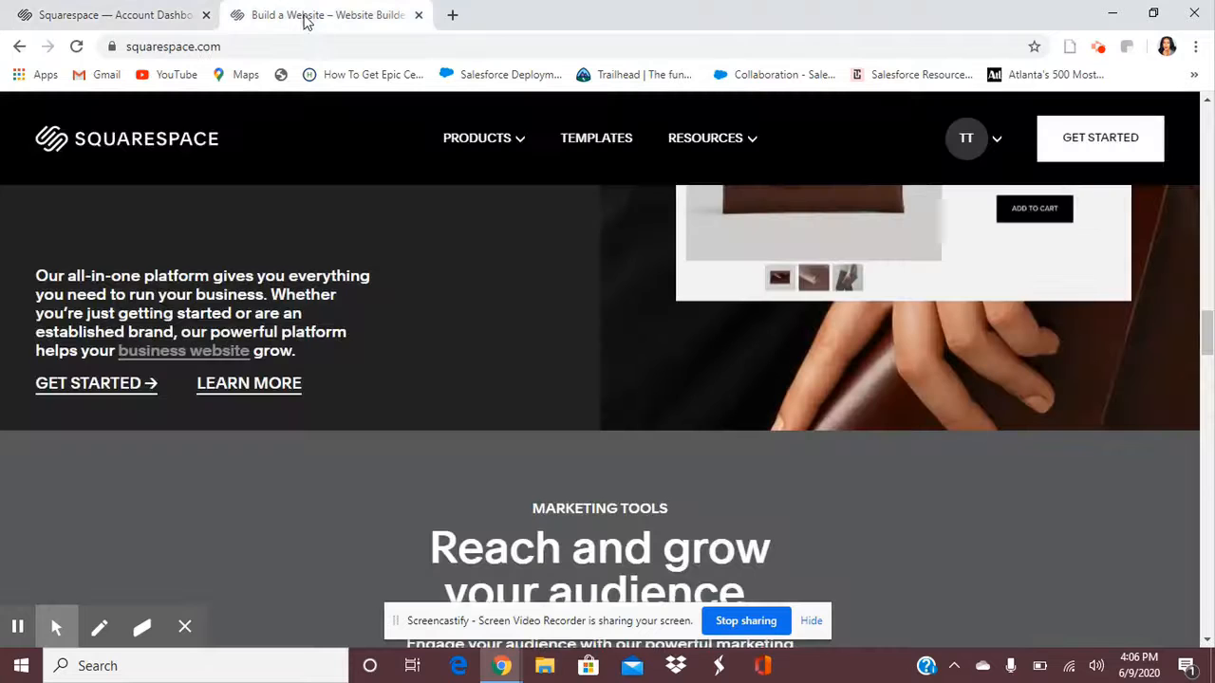
click(996, 140)
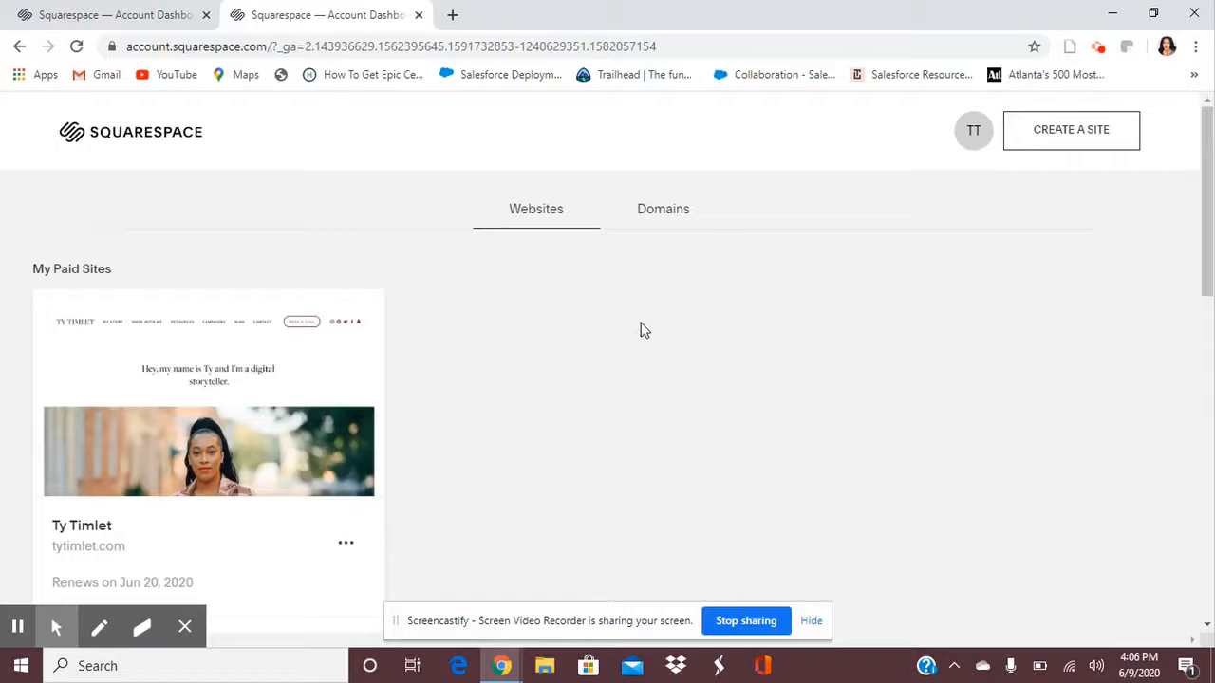
click(1027, 141)
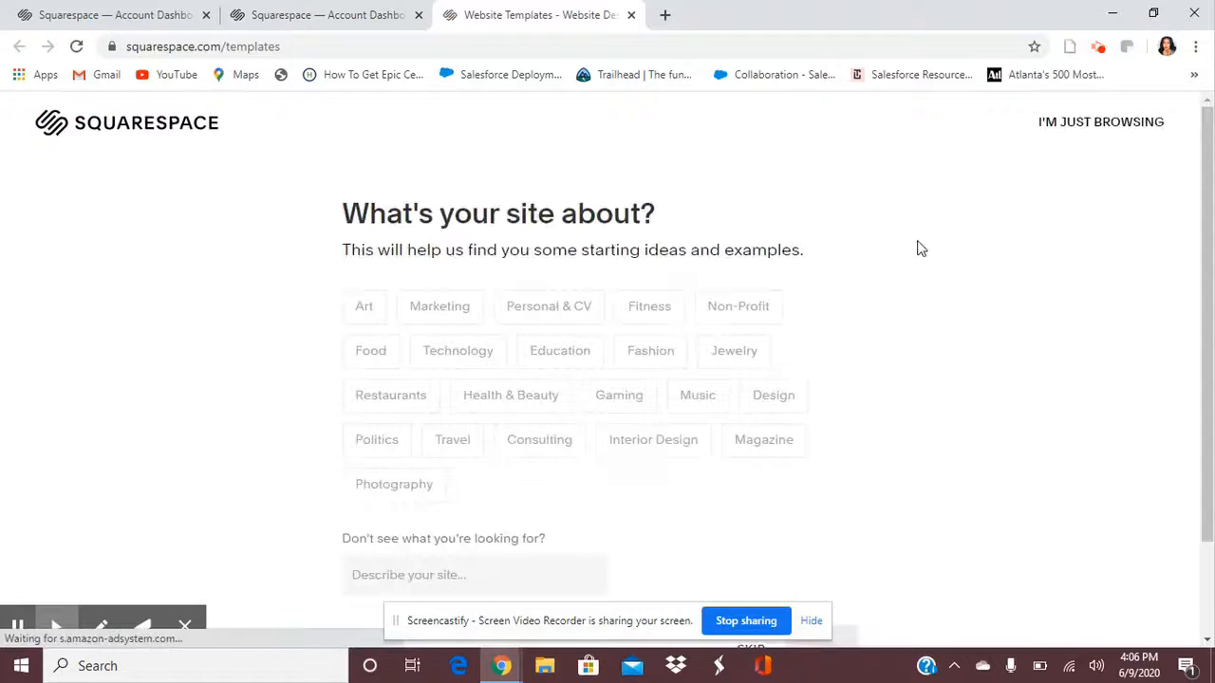
Look over the site topic choices and close both account dashboard tabs, keeping the website templates tab open.
scroll(835, 388, down, 1)
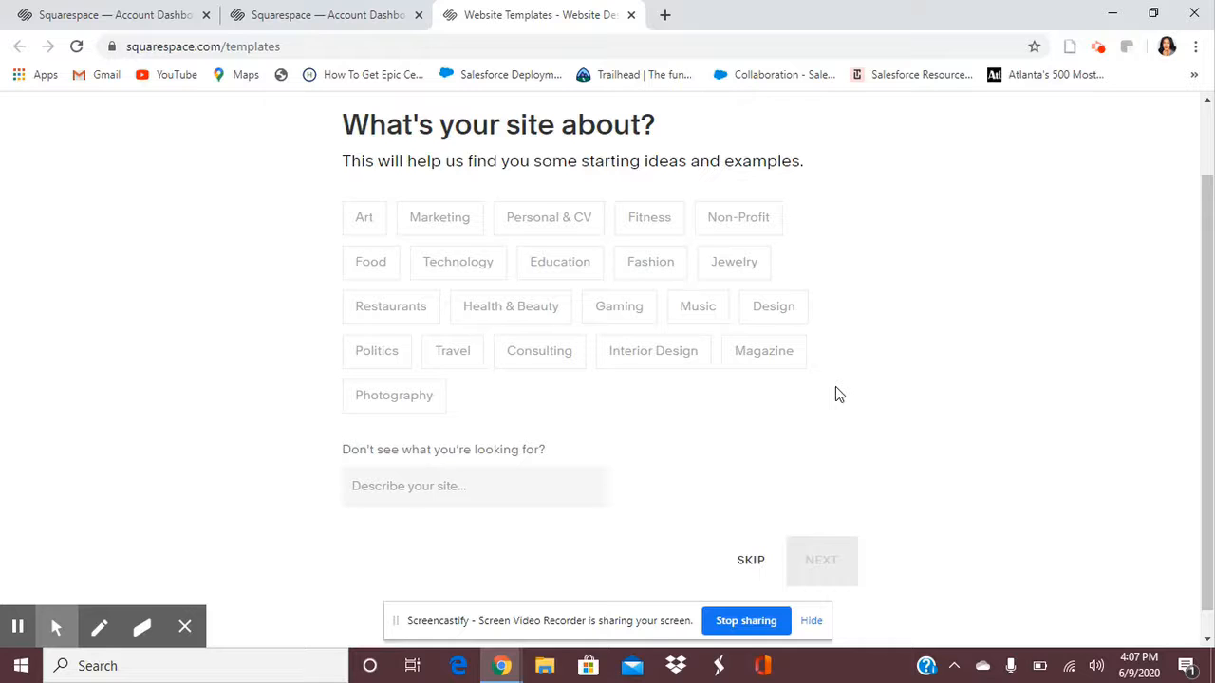
scroll(374, 450, down, 1)
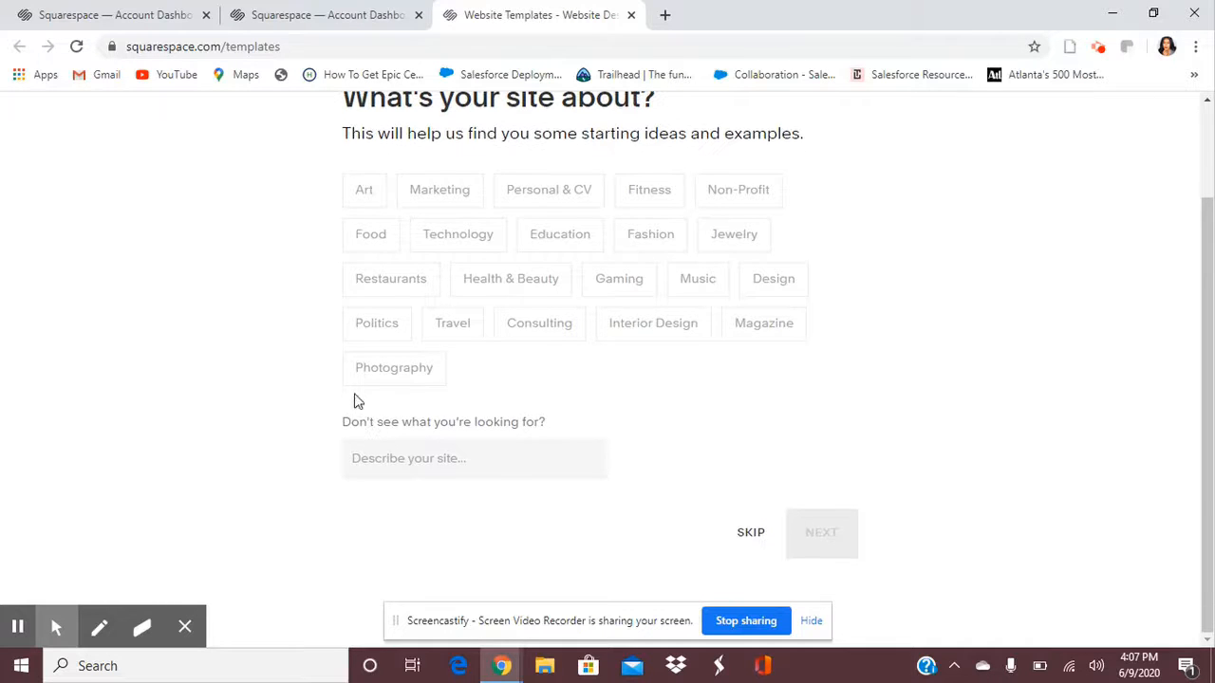
scroll(334, 393, up, 1)
scroll(334, 388, down, 1)
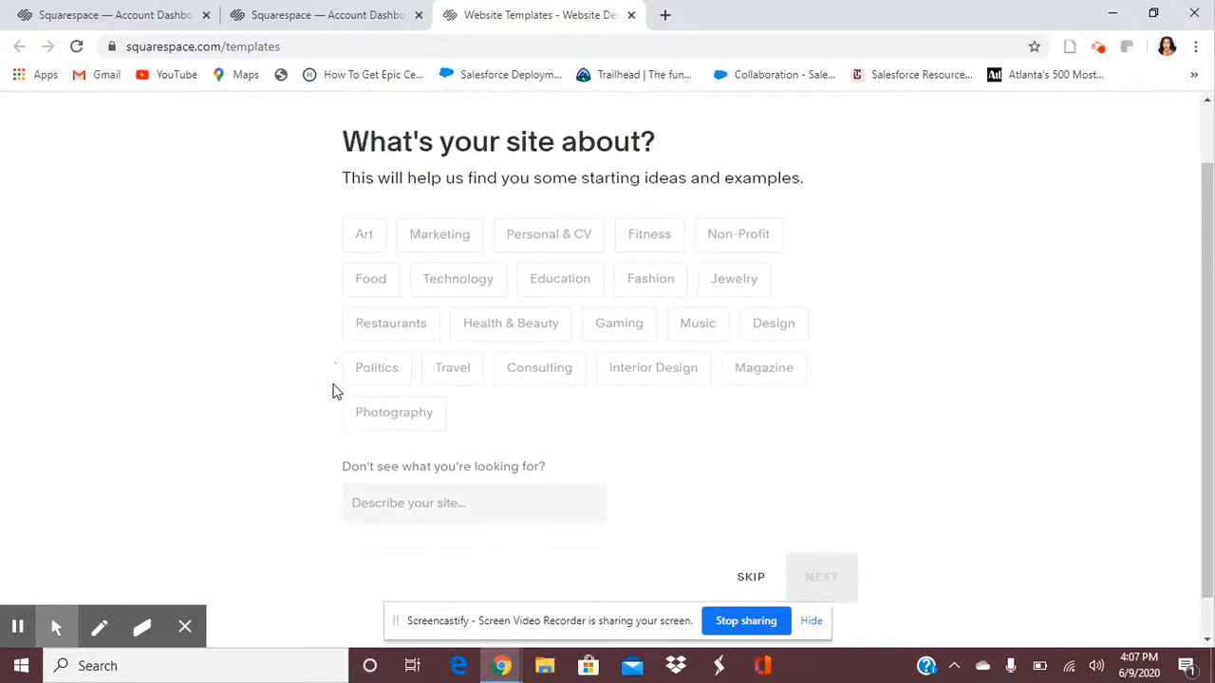
click(419, 15)
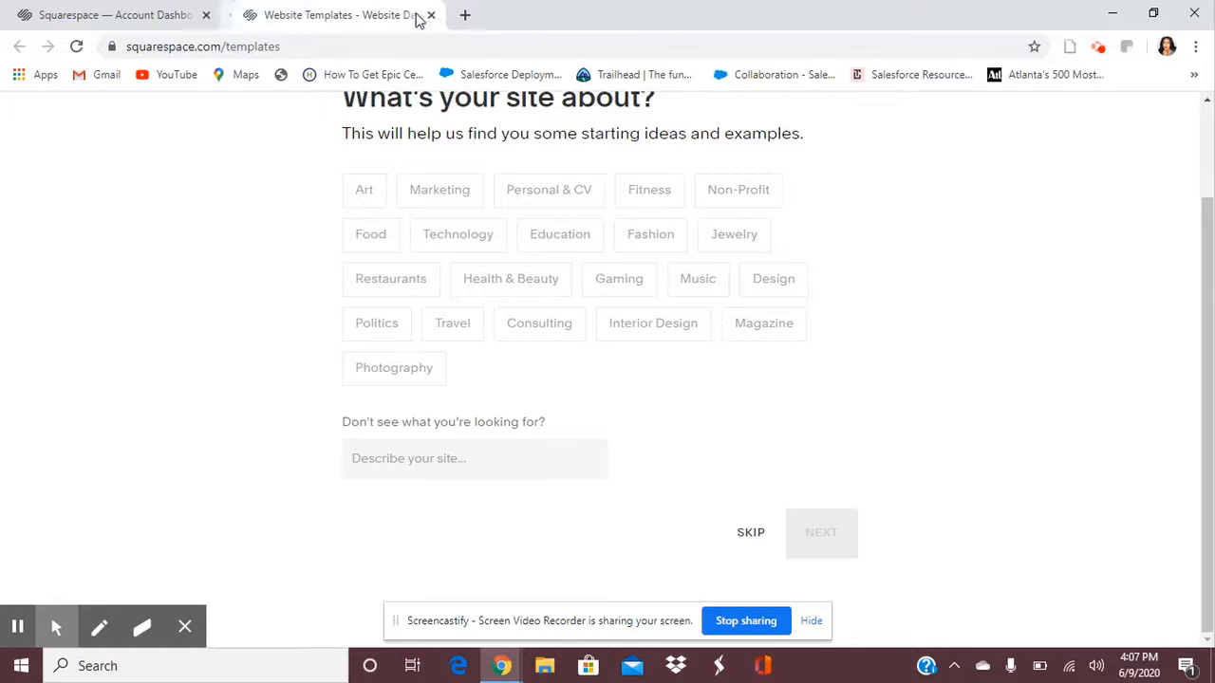
click(206, 15)
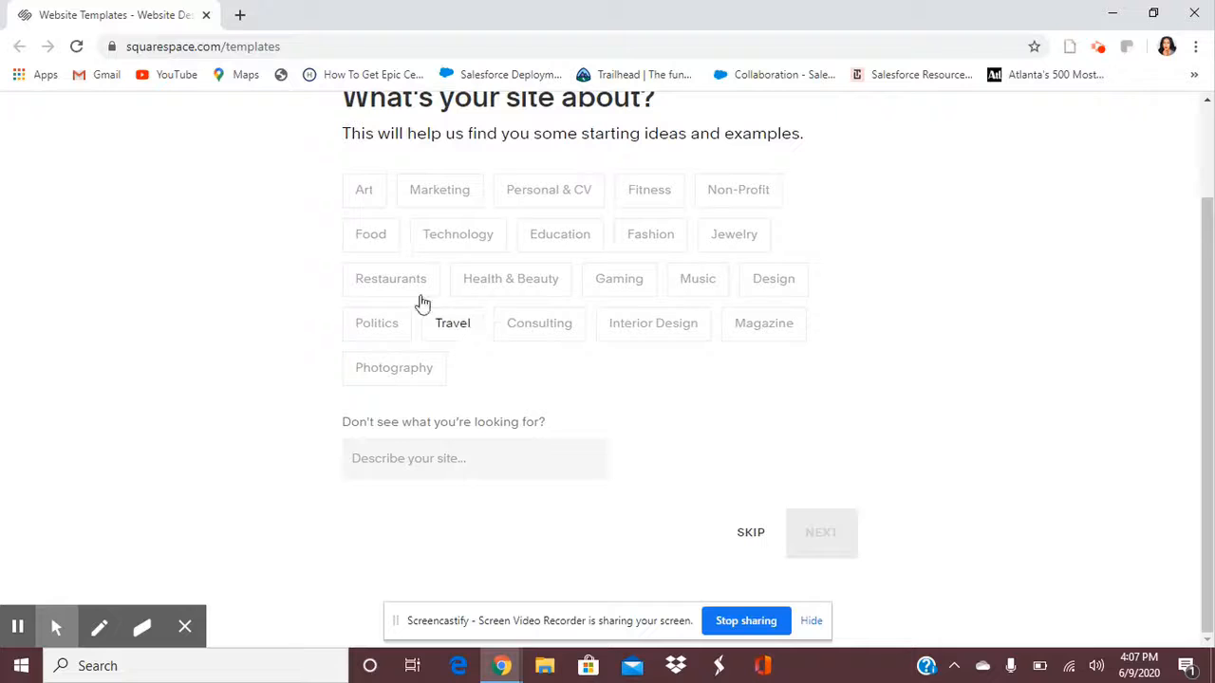
Choose Education as the site topic and Sell products, Sell services and Publish a blog or other media as the top goals.
click(578, 249)
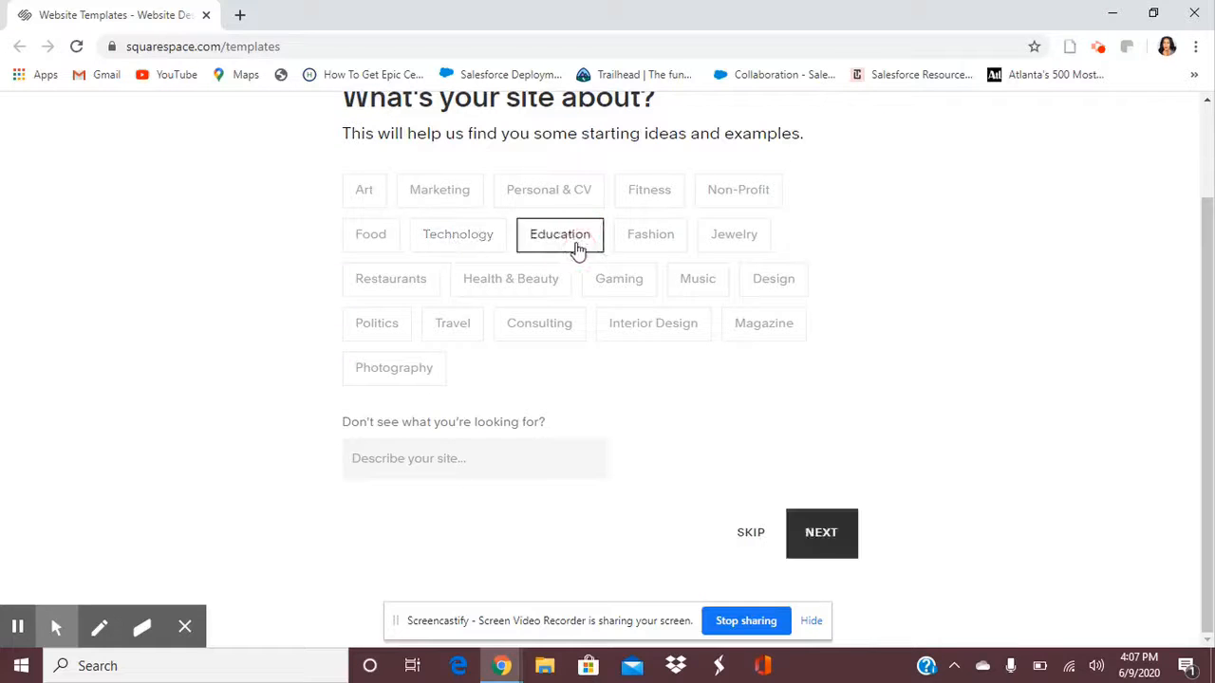
click(822, 533)
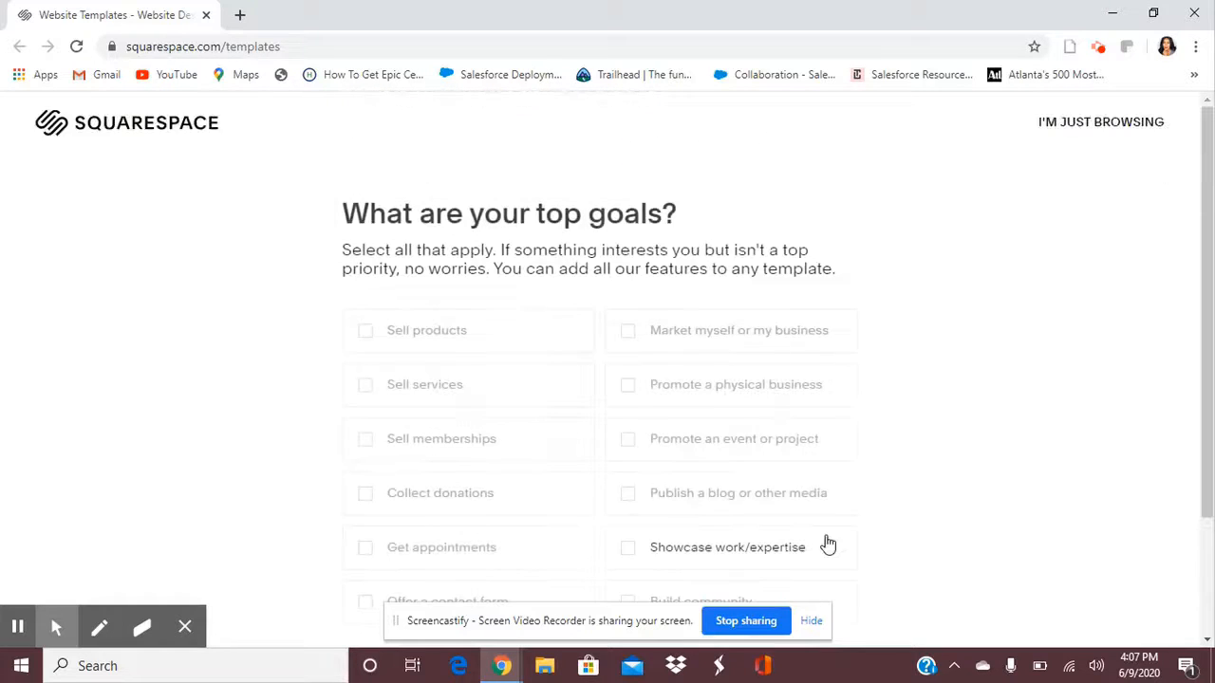
scroll(570, 252, down, 1)
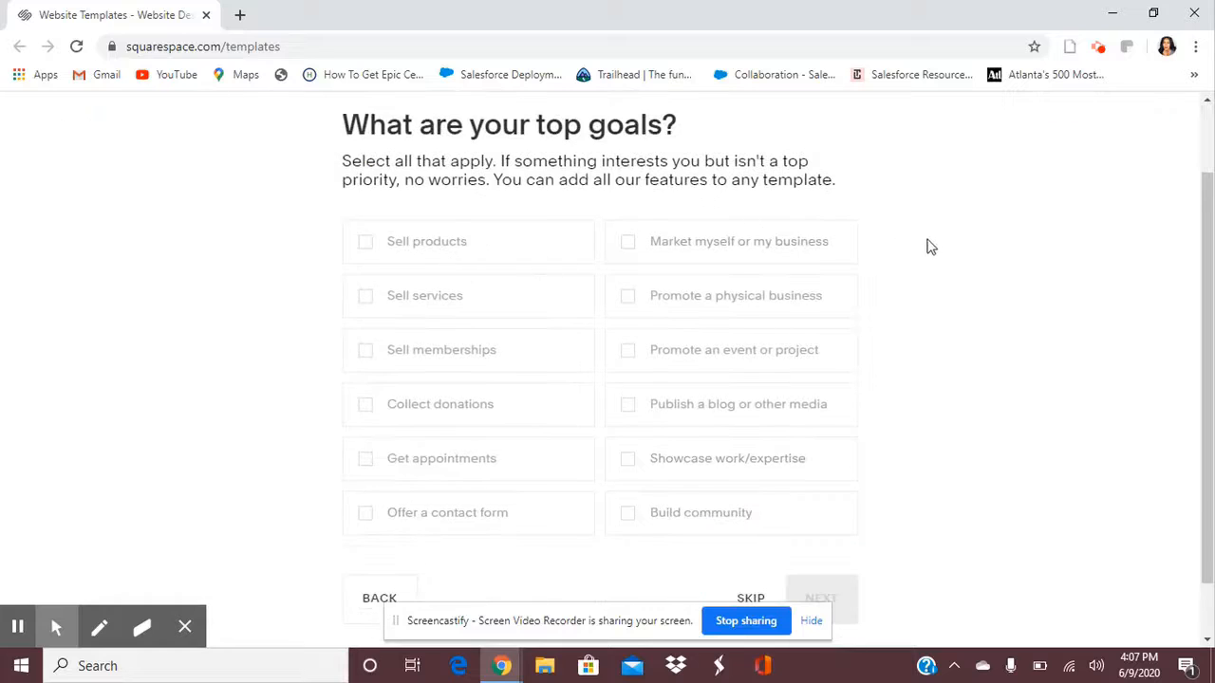
click(361, 300)
click(364, 244)
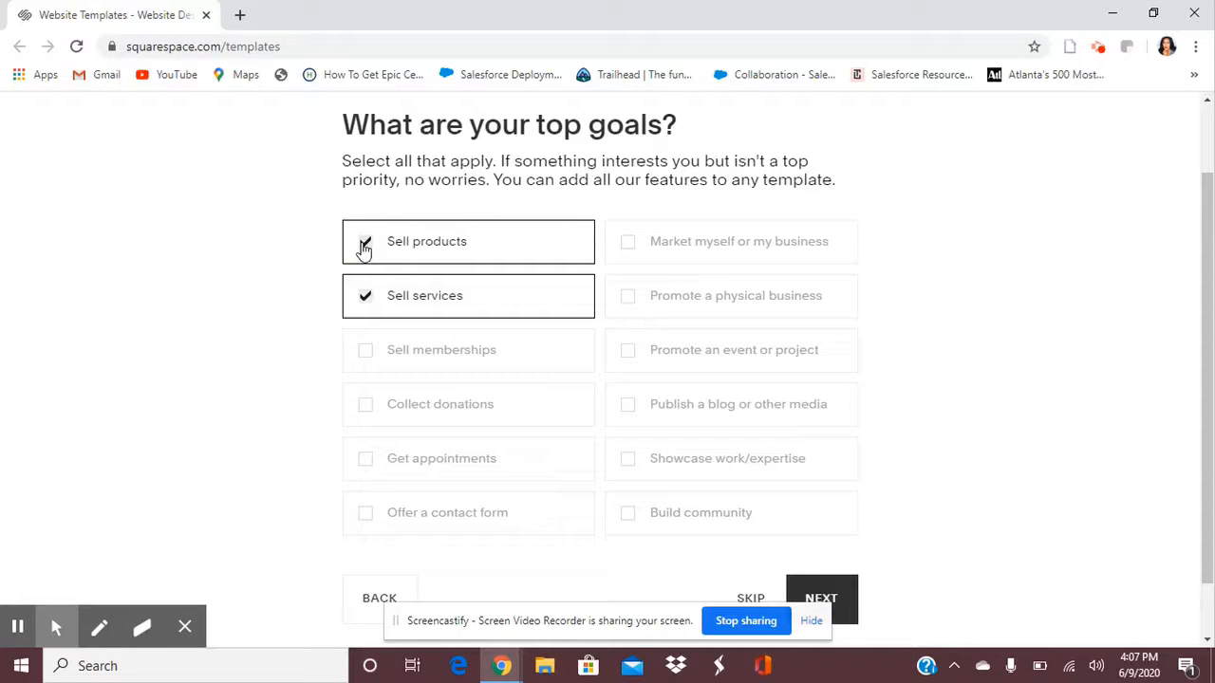
scroll(911, 402, down, 1)
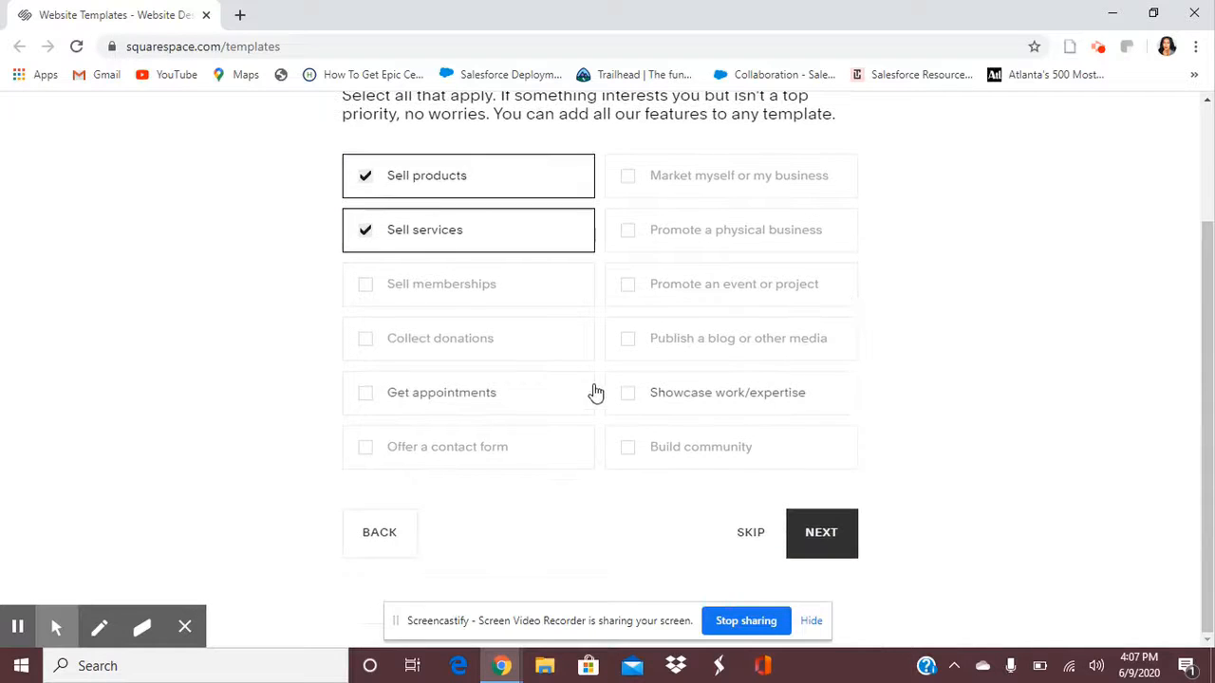
click(629, 353)
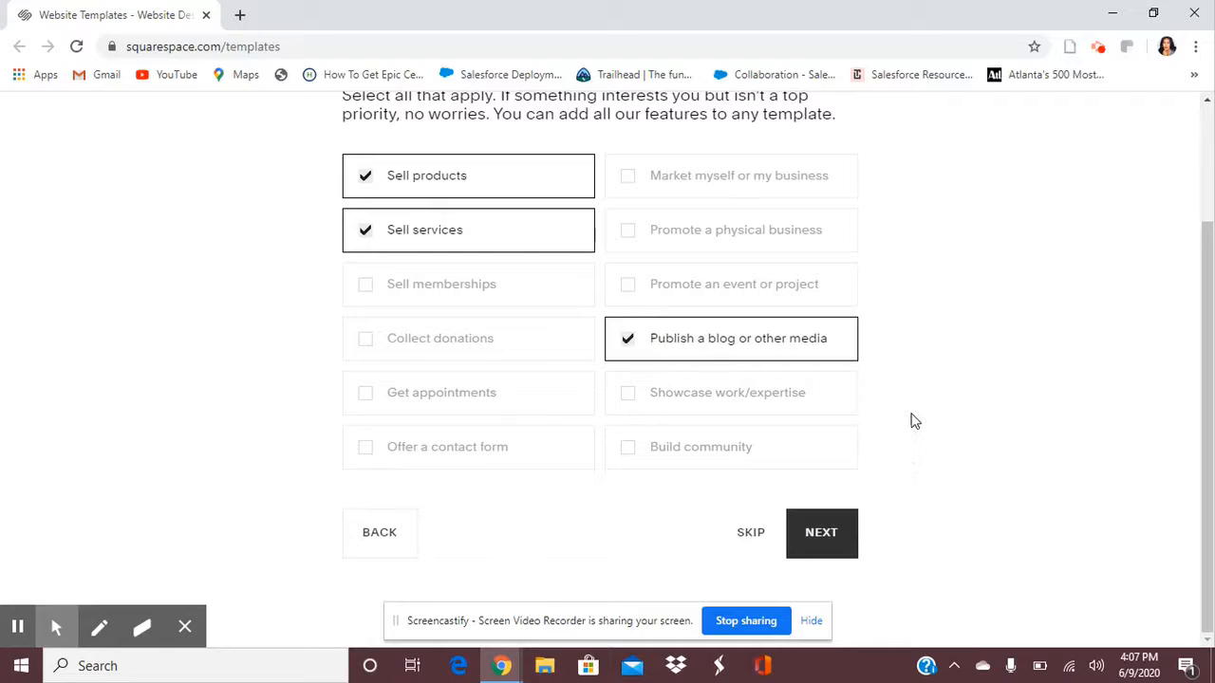
click(822, 539)
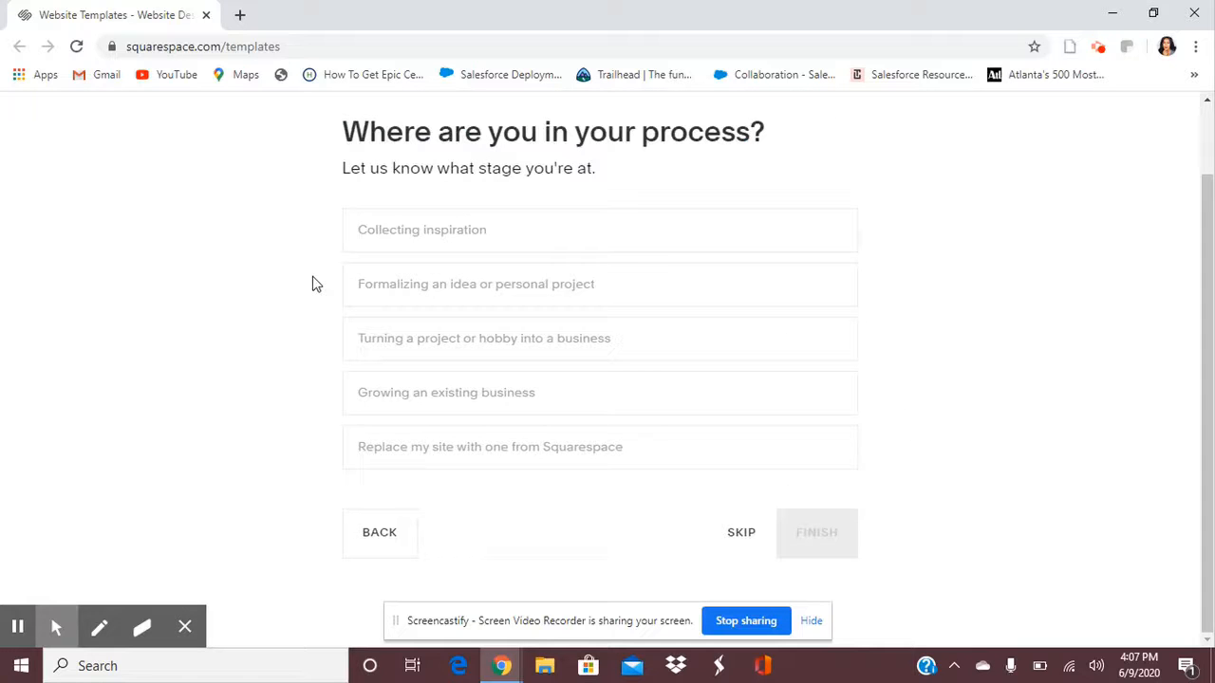
Finish the questionnaire with Growing an existing business as the process stage and browse the suggested online store templates.
click(481, 391)
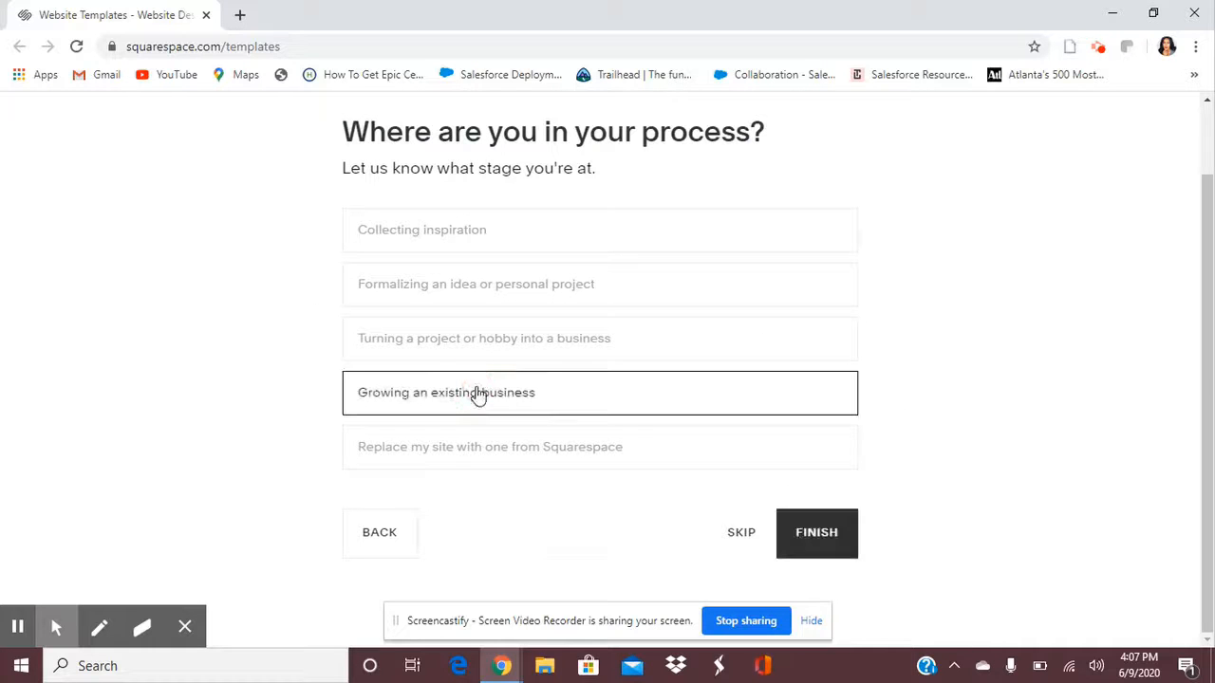
click(822, 541)
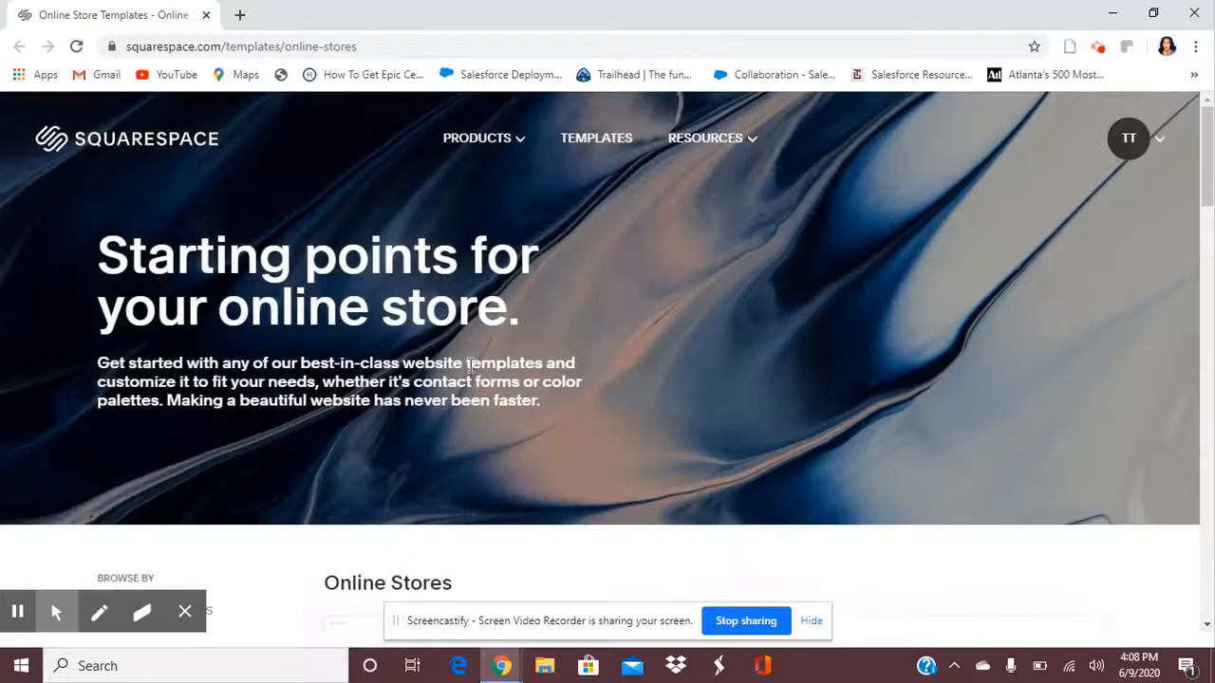
scroll(468, 364, down, 3)
scroll(544, 325, down, 3)
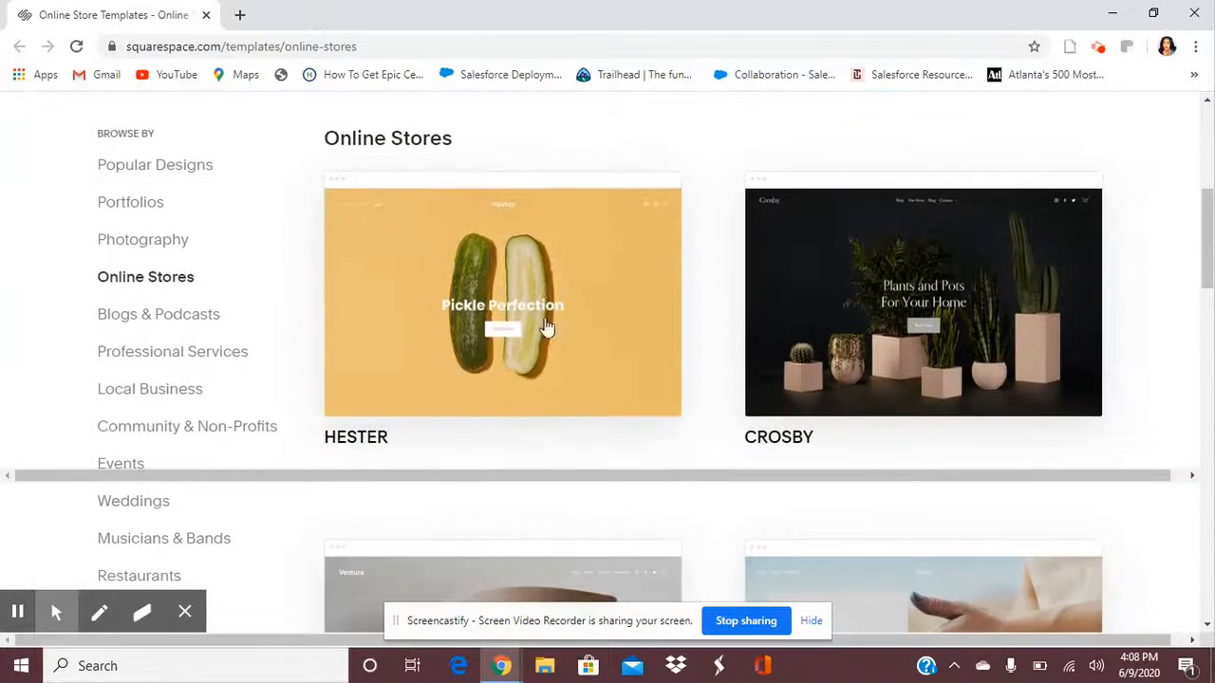
scroll(136, 417, down, 1)
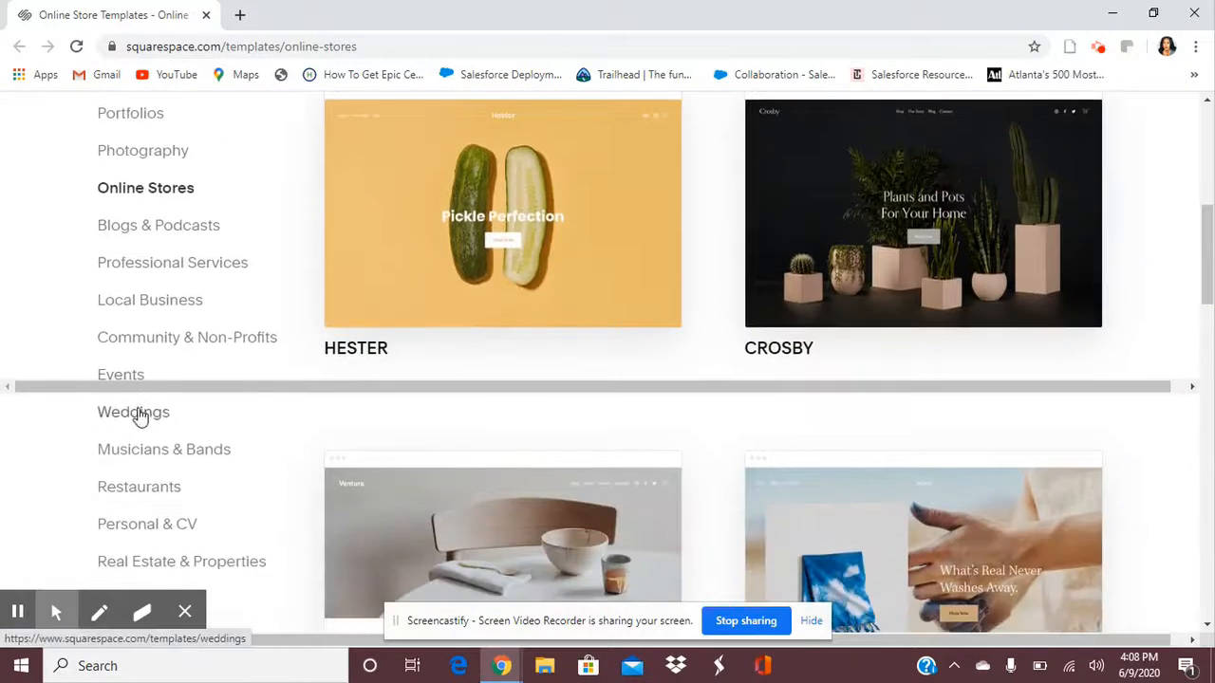
scroll(138, 418, down, 2)
scroll(630, 339, down, 2)
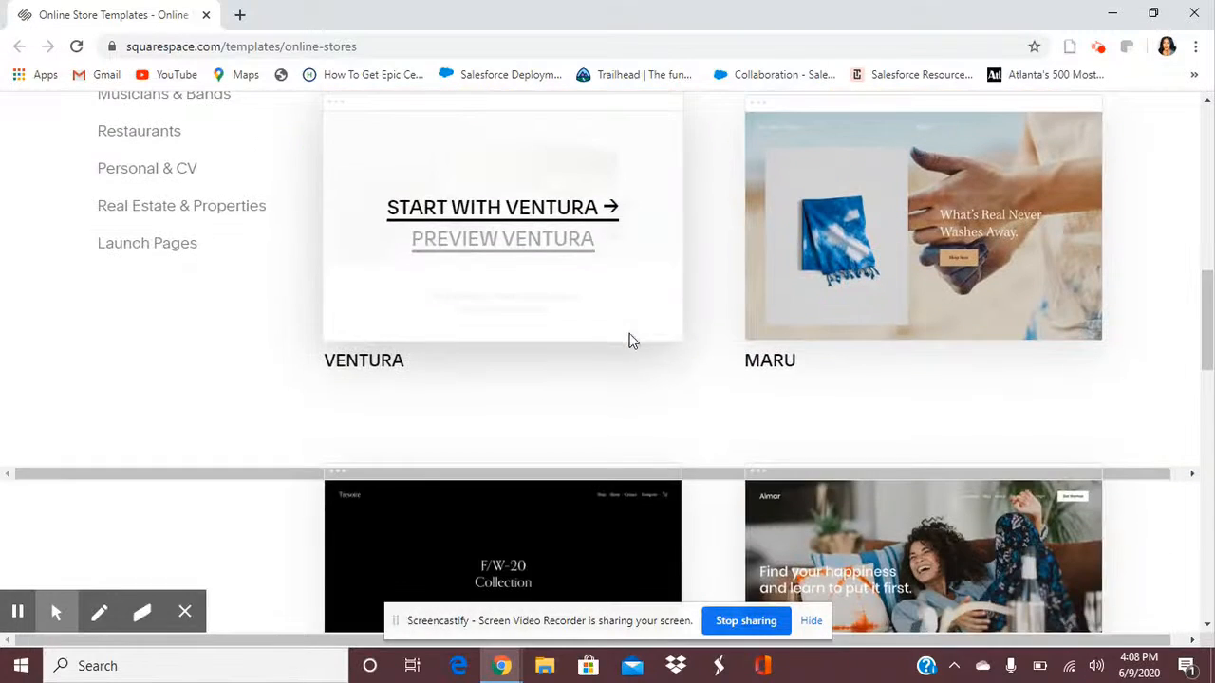
Browse the rest of the online store templates to the end of the list and return to the category list.
scroll(711, 399, up, 1)
scroll(714, 408, down, 3)
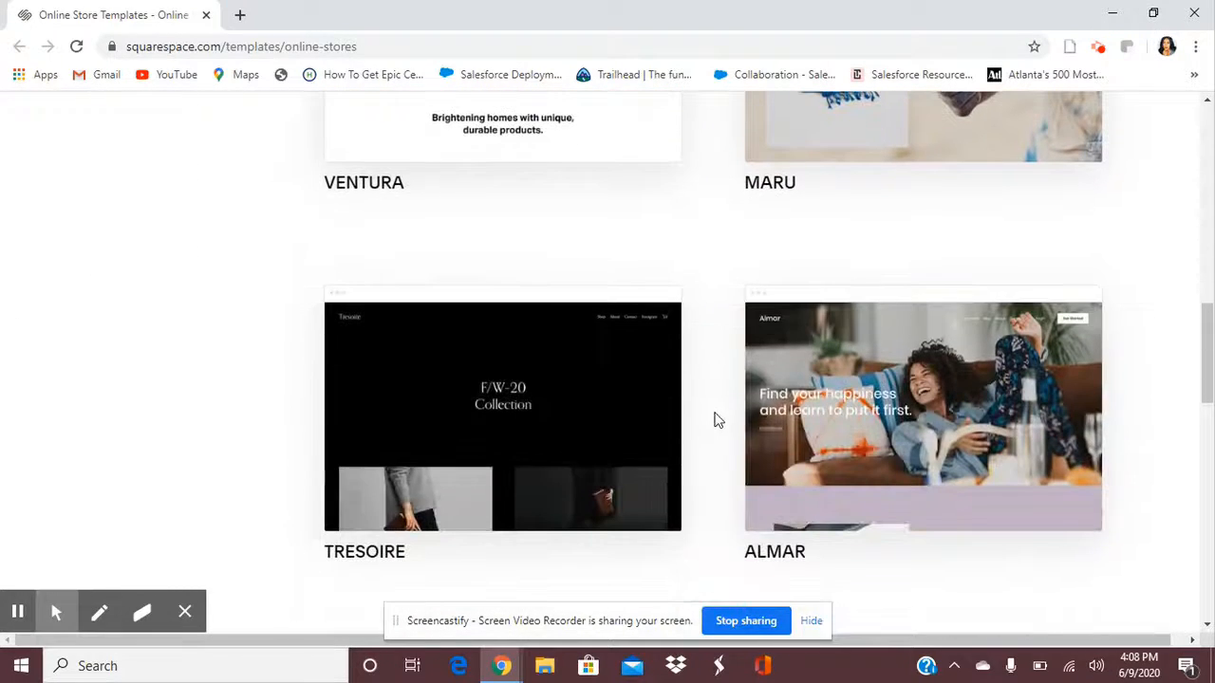
scroll(718, 420, down, 4)
scroll(717, 421, down, 4)
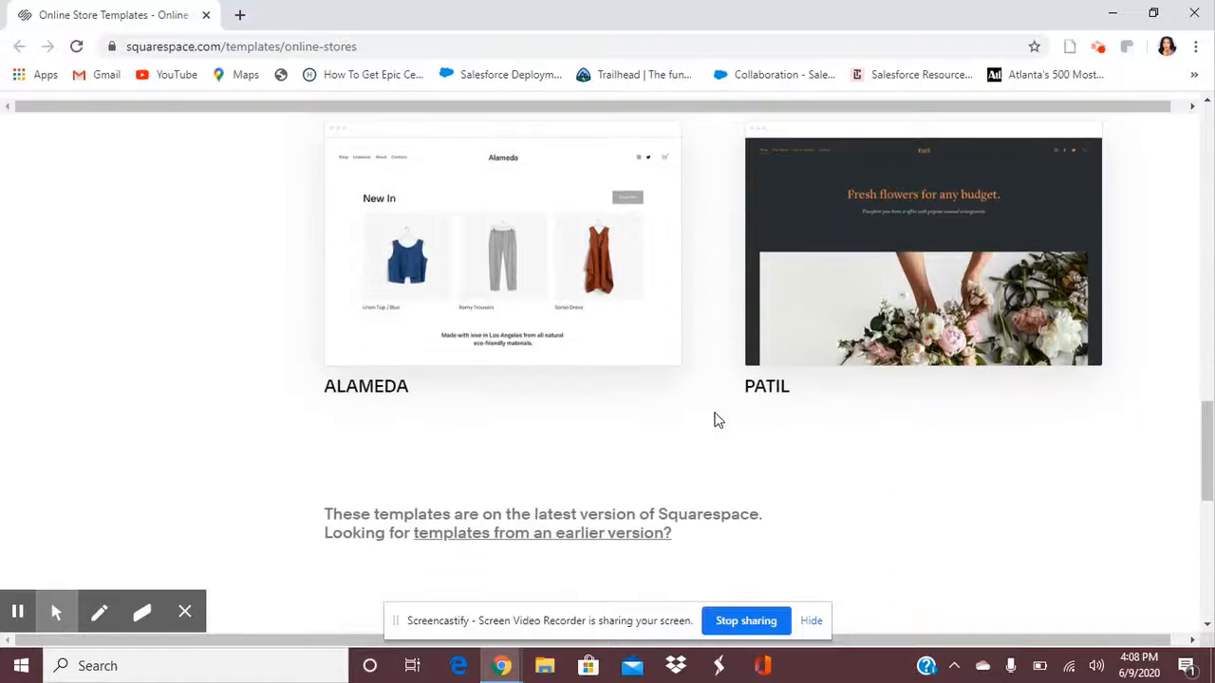
scroll(717, 421, up, 8)
scroll(718, 421, up, 5)
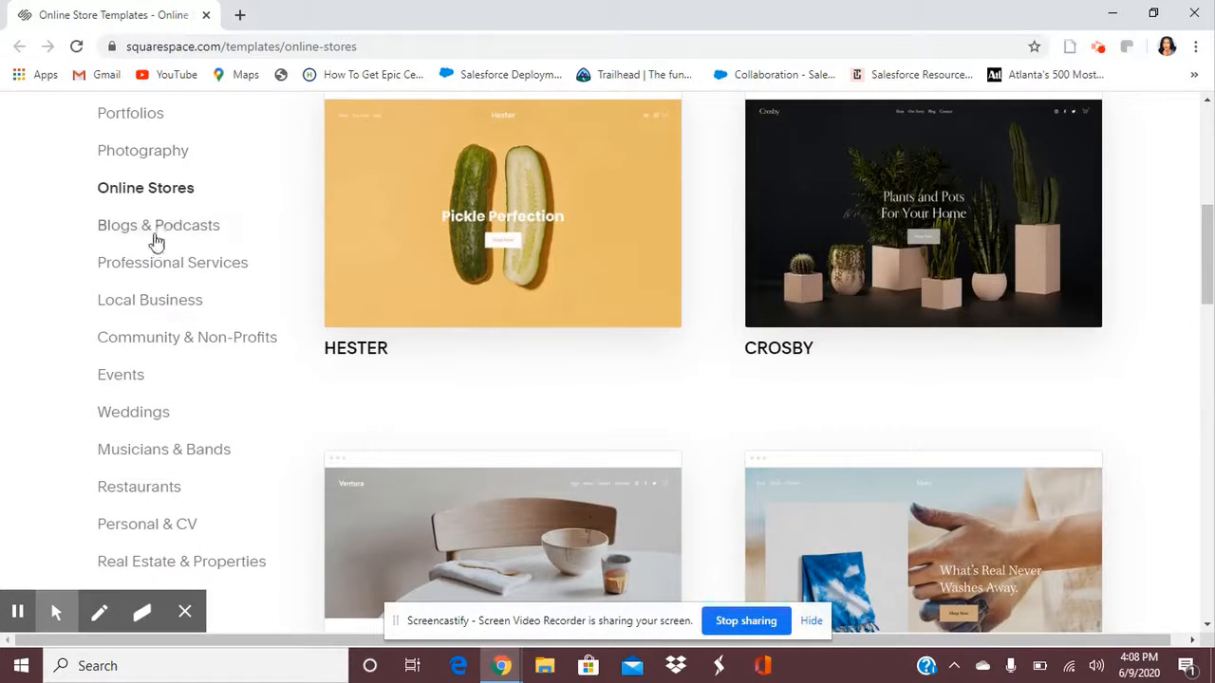
Switch to the Popular Designs category, compare its templates and start the site with the Clarkson template.
scroll(163, 238, up, 1)
click(155, 167)
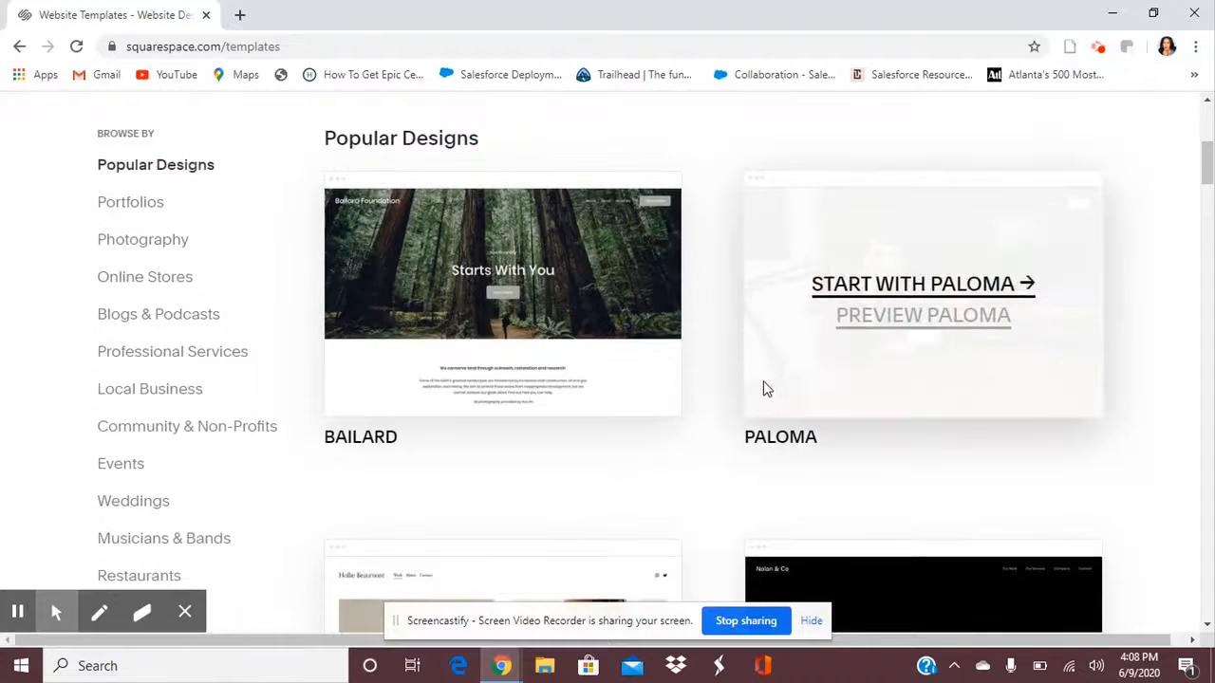
scroll(724, 431, down, 2)
scroll(723, 436, down, 5)
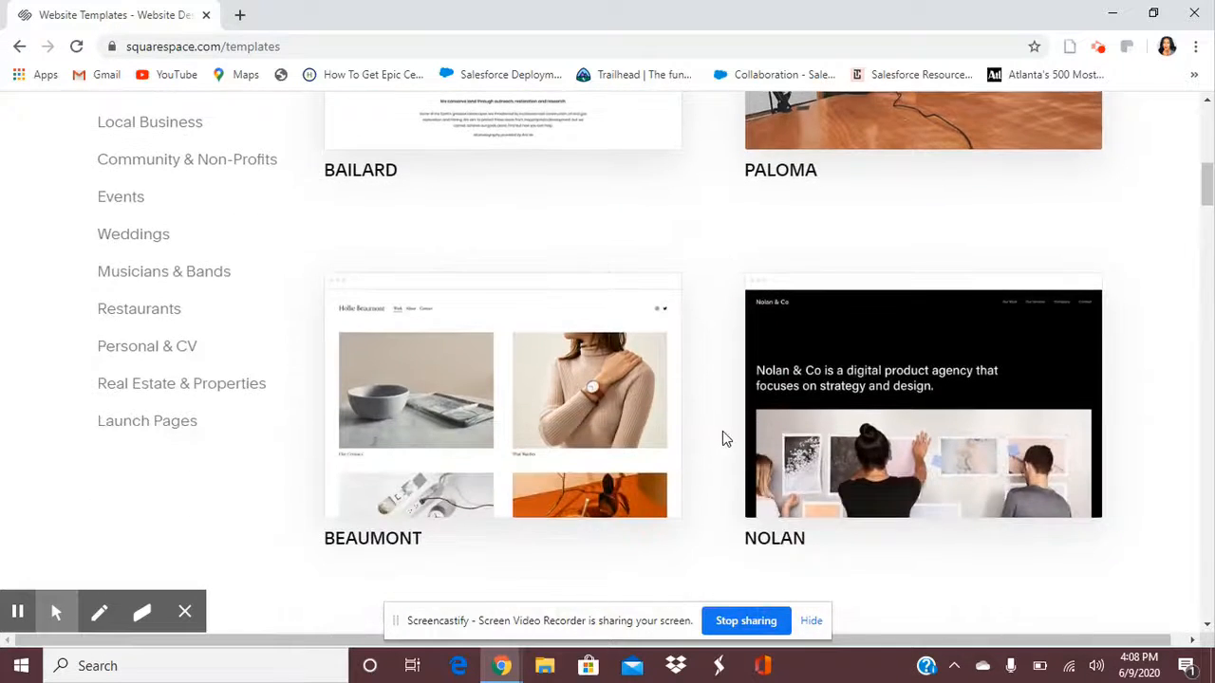
scroll(714, 444, down, 1)
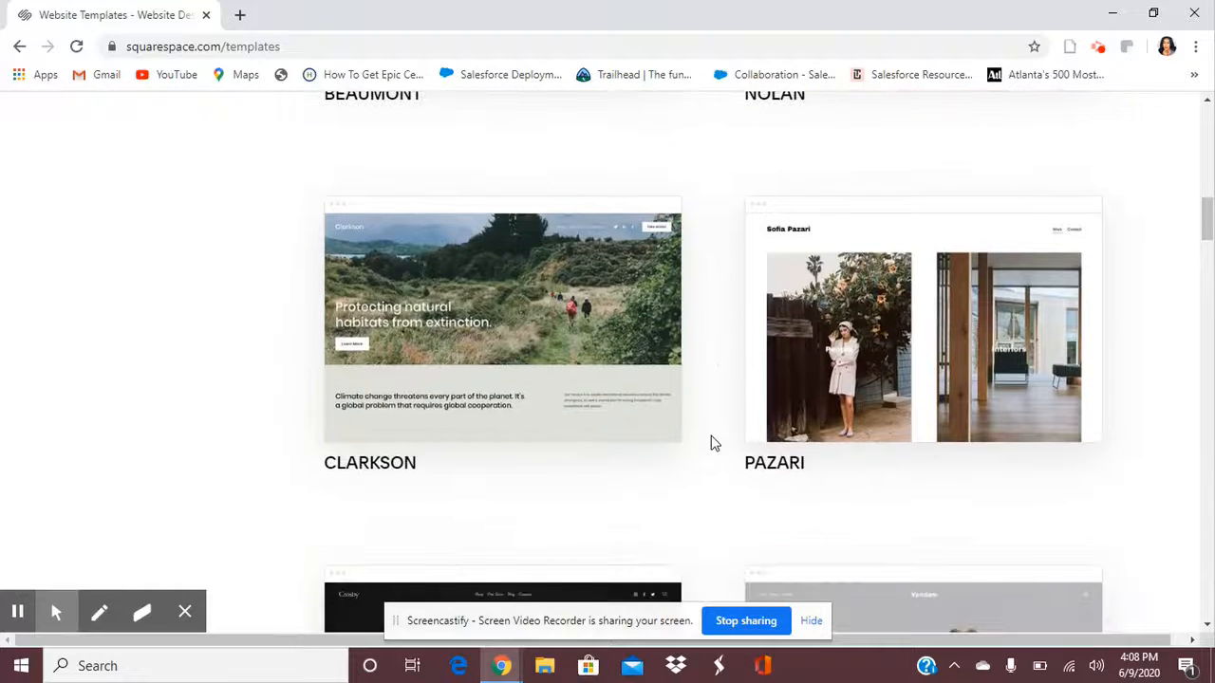
scroll(712, 441, down, 3)
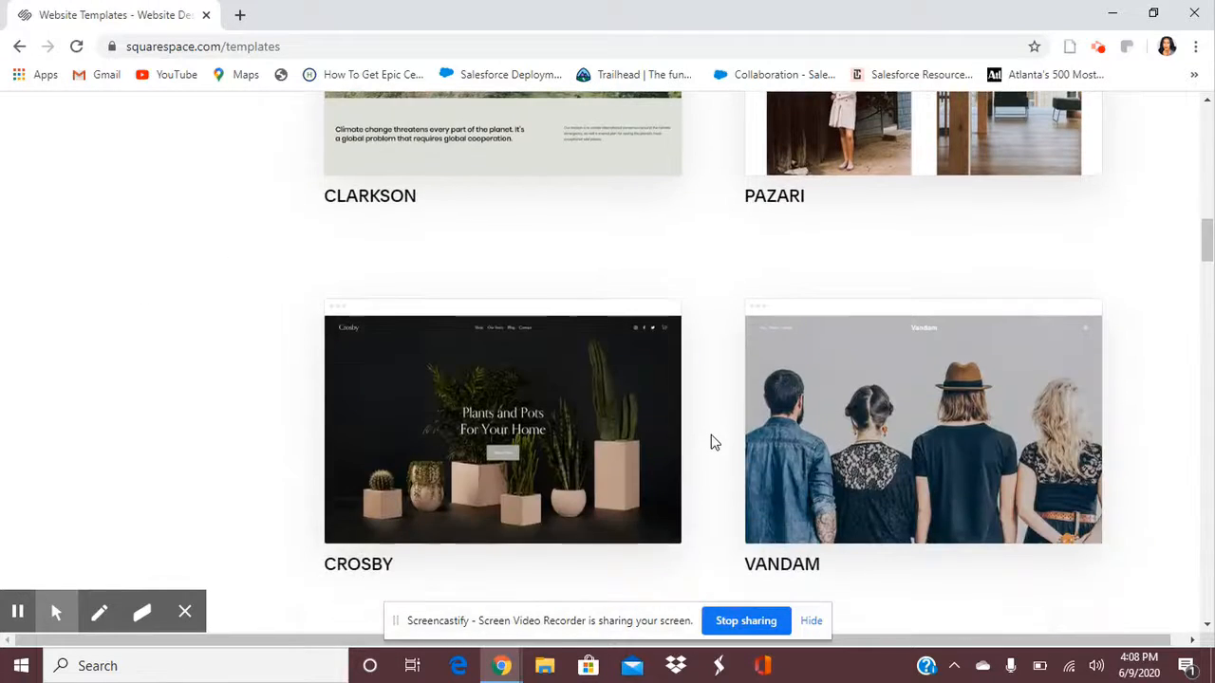
scroll(712, 441, up, 3)
mouse_move(562, 369)
click(557, 311)
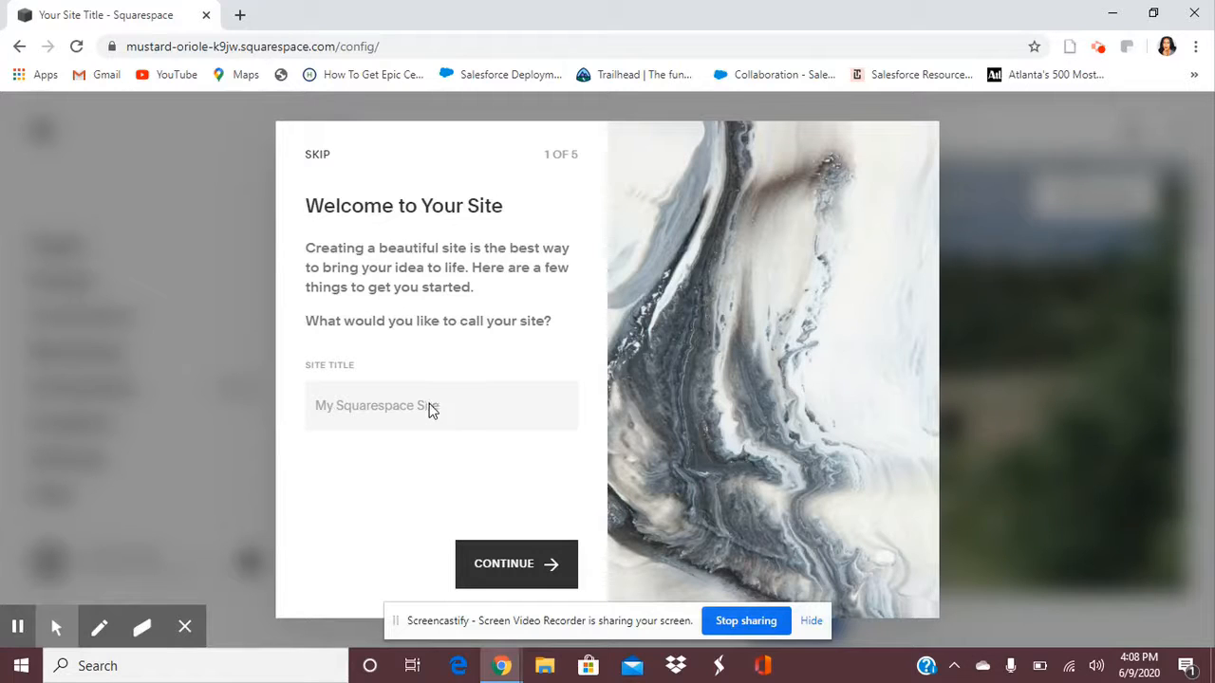
Enter Smart Senior Technology as the site title and go through the welcome tour to the site editor.
text(ww)
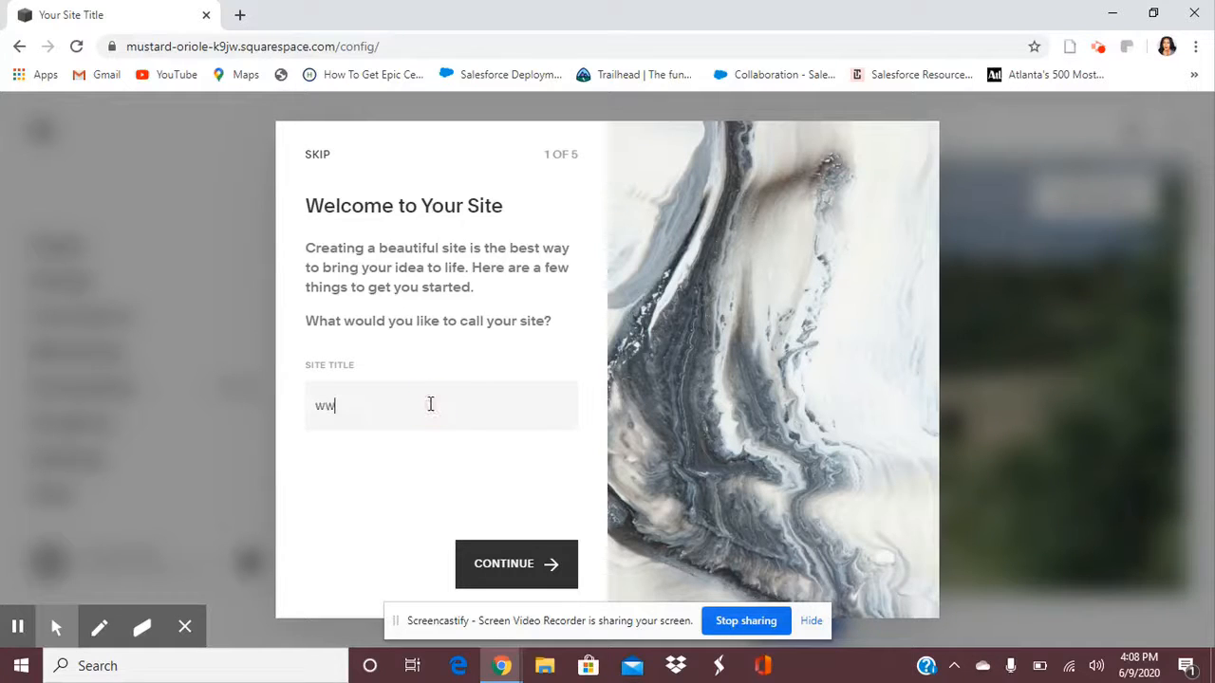
key(BackSpace)
key(BackSpace)
text(Smart Sen)
click(557, 569)
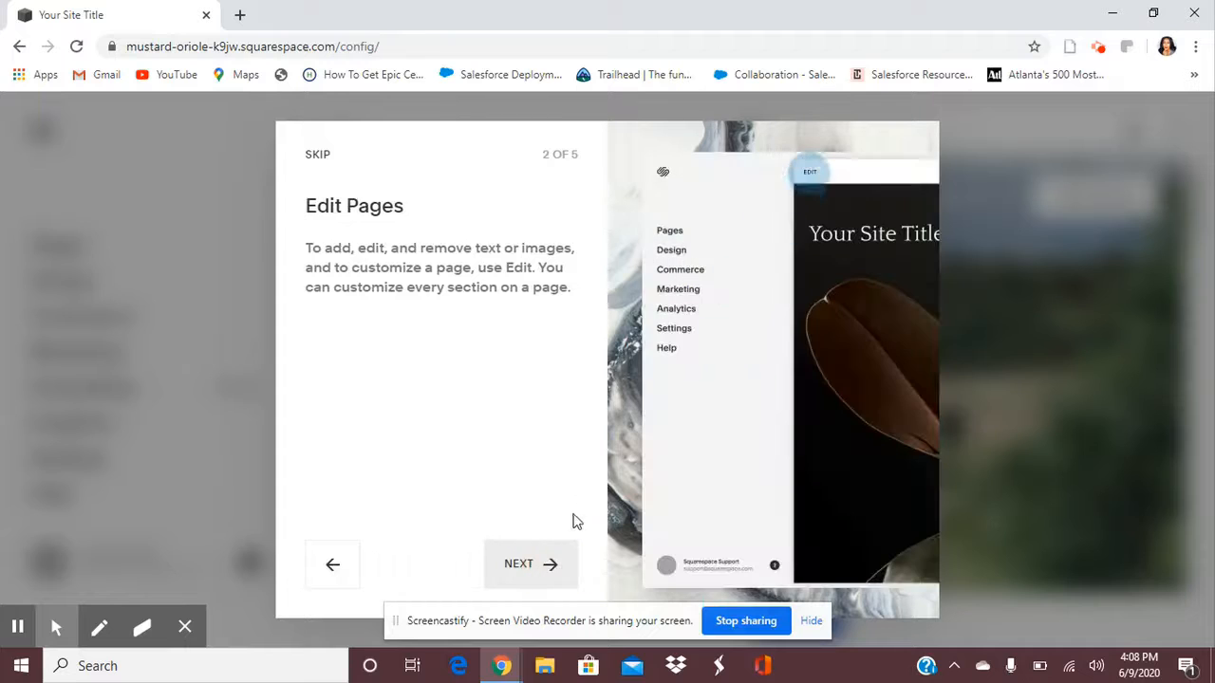
click(530, 560)
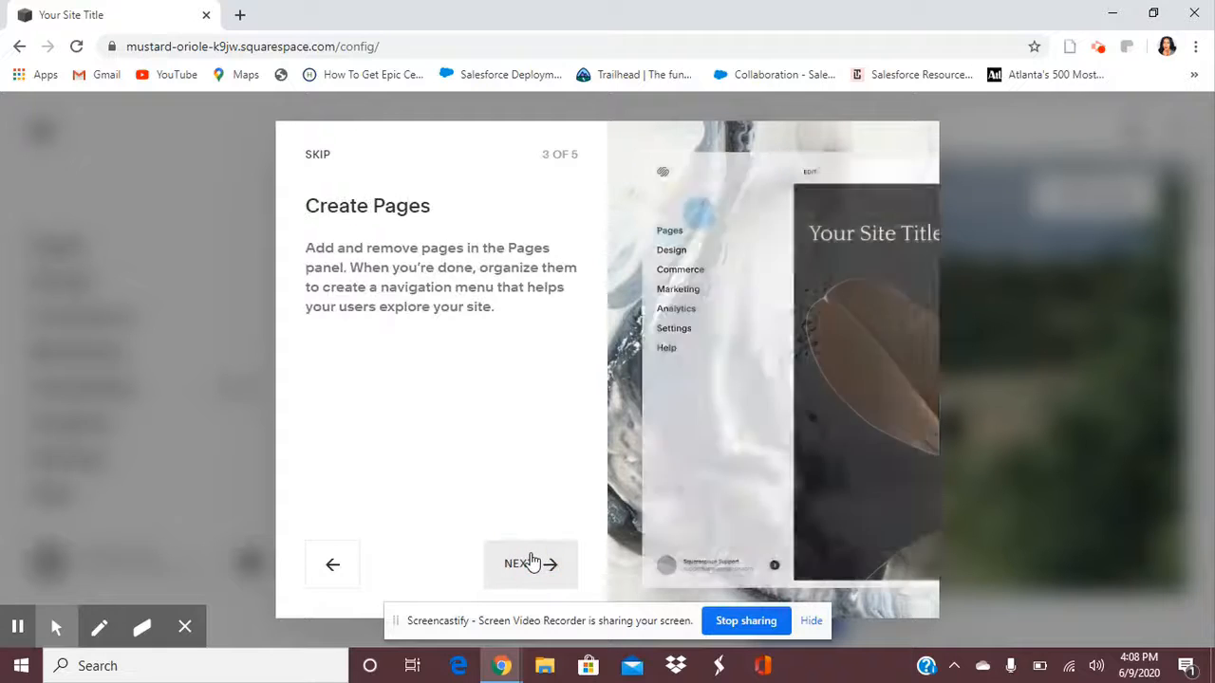
click(526, 570)
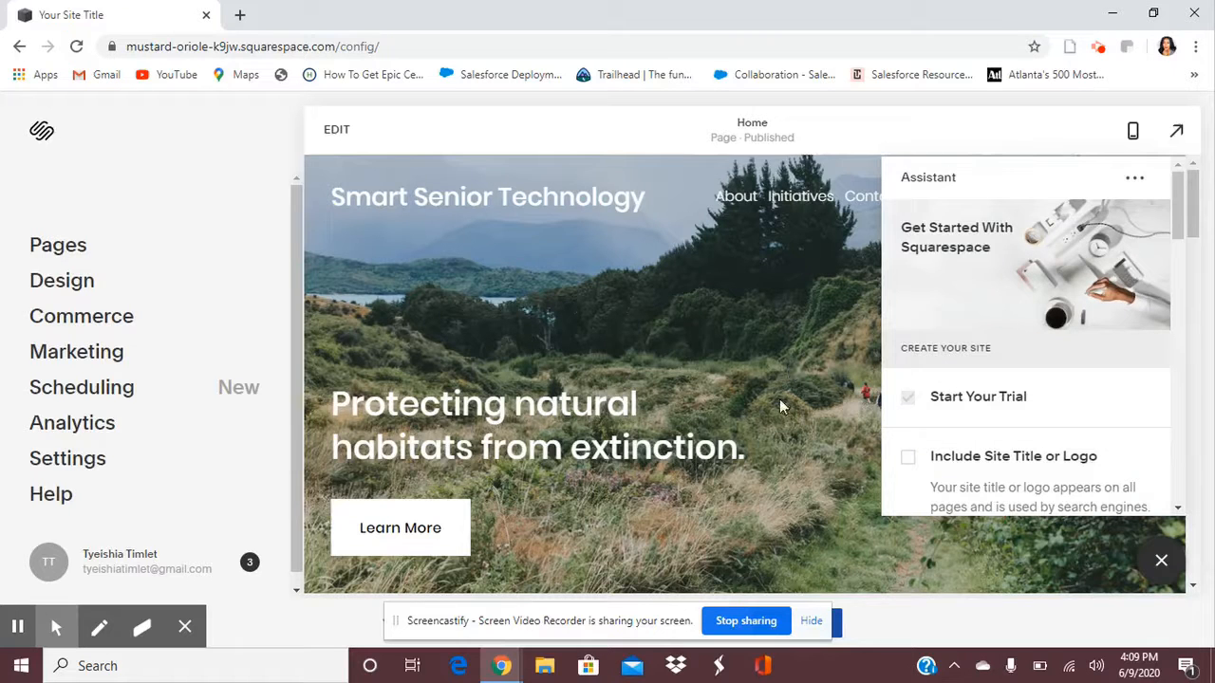
Look over the Assistant checklist, open the site's domain settings and choose to use a domain already owned.
scroll(992, 341, down, 3)
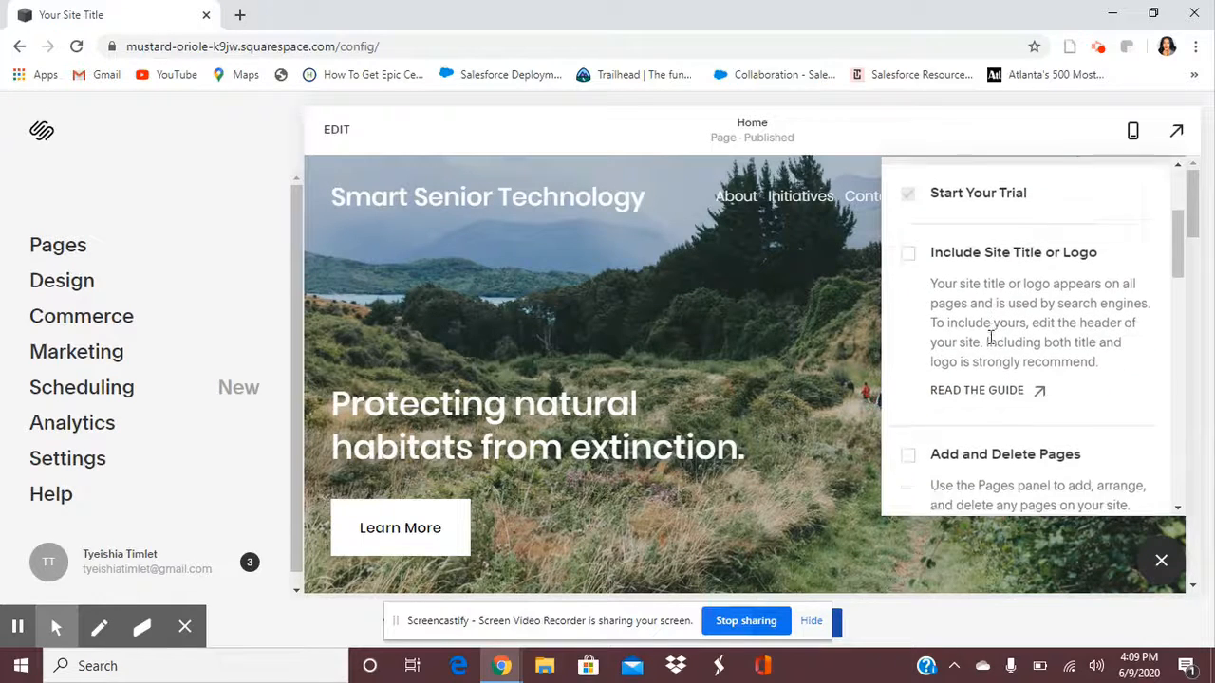
scroll(990, 338, up, 3)
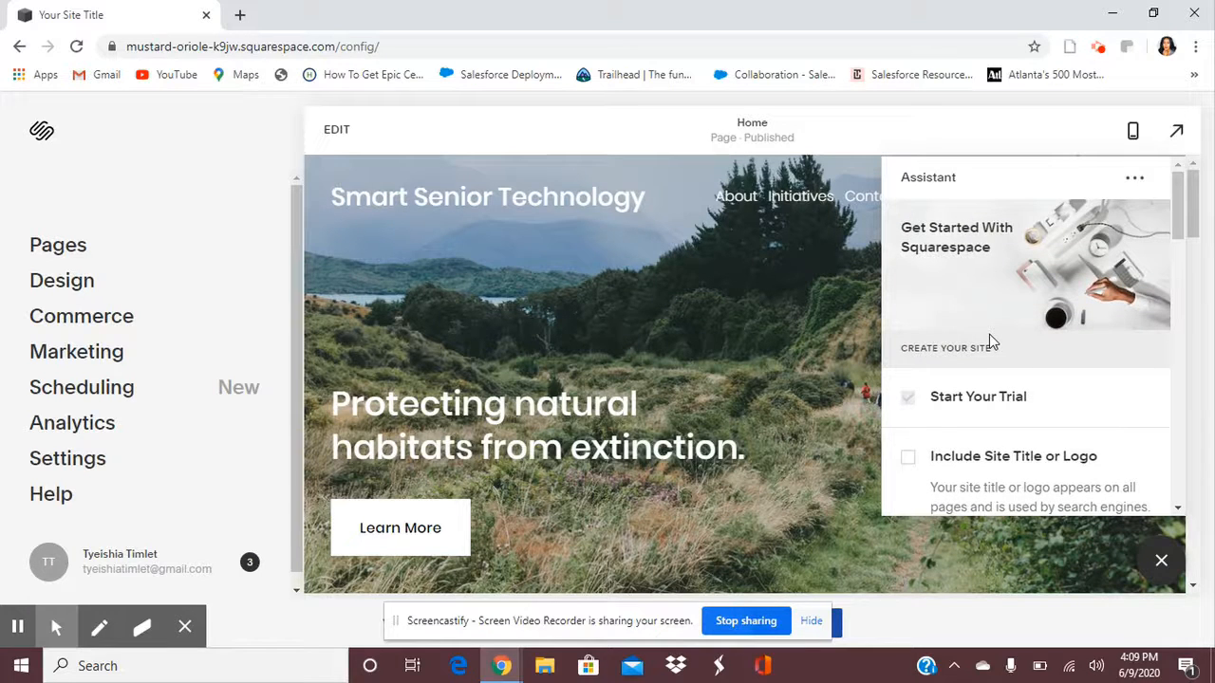
scroll(990, 342, down, 1)
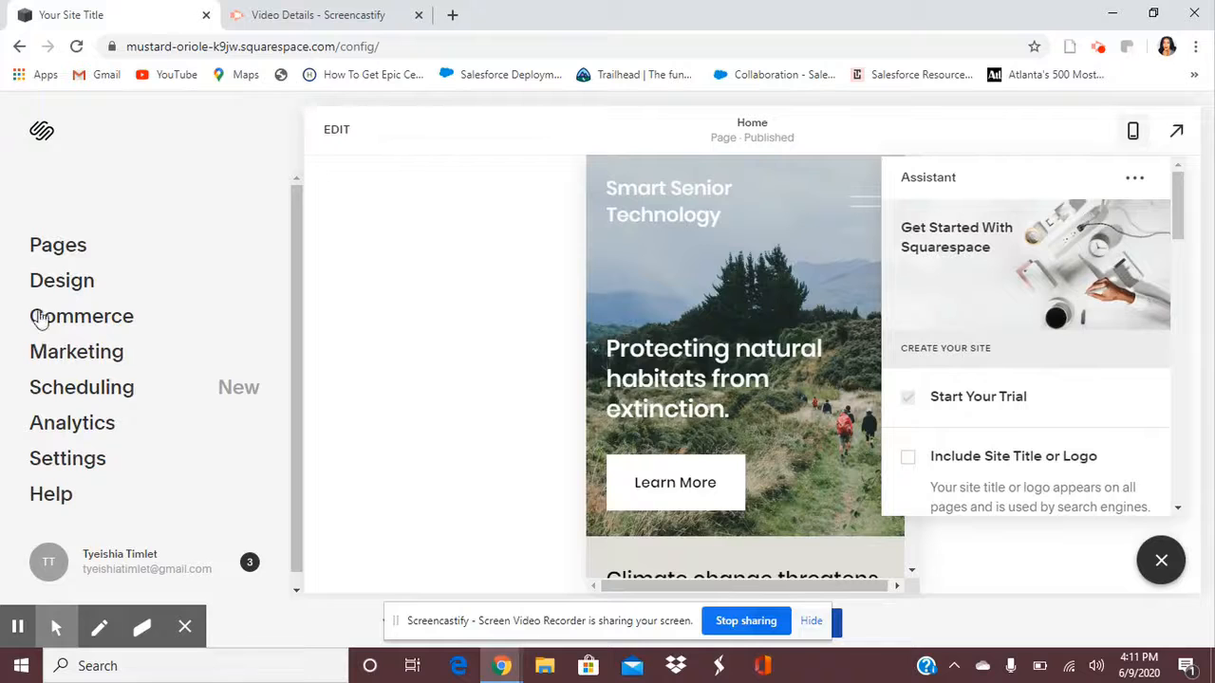
click(68, 460)
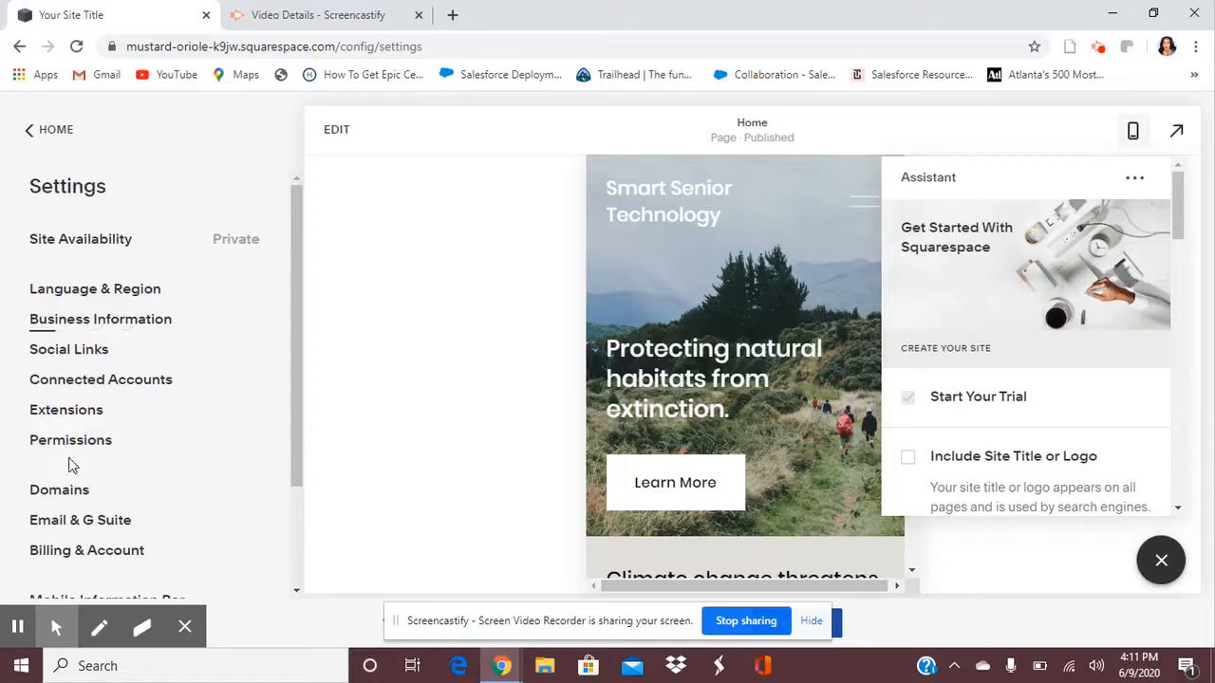
click(47, 494)
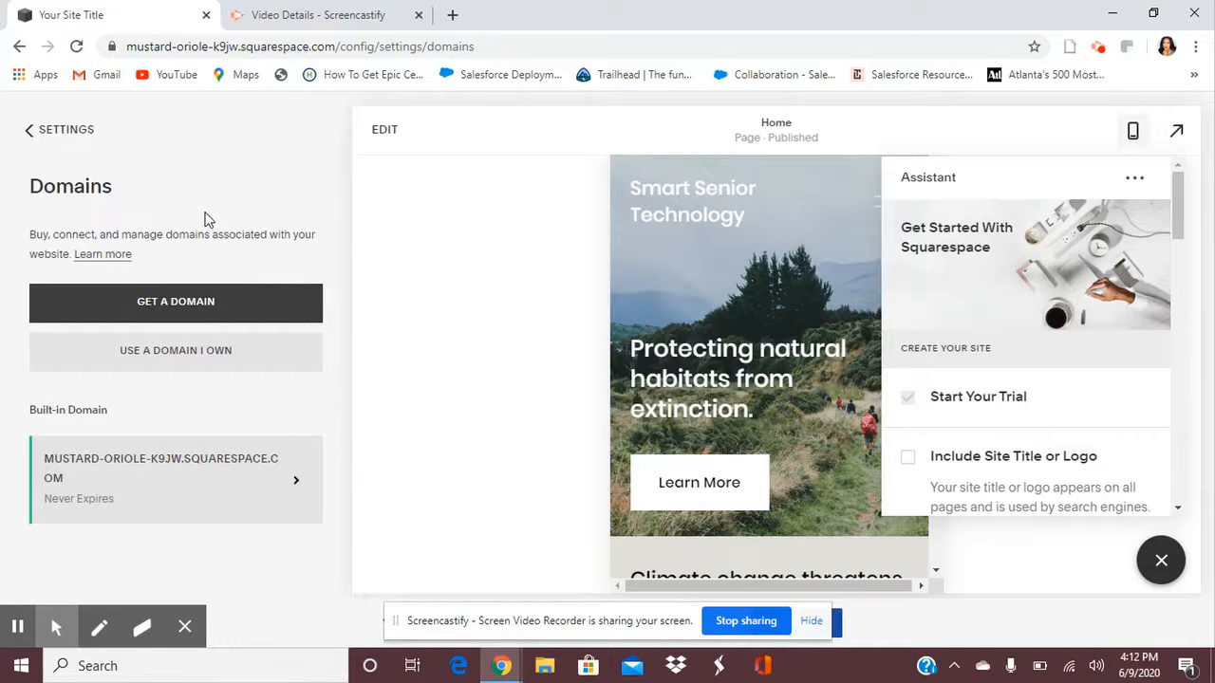
click(178, 367)
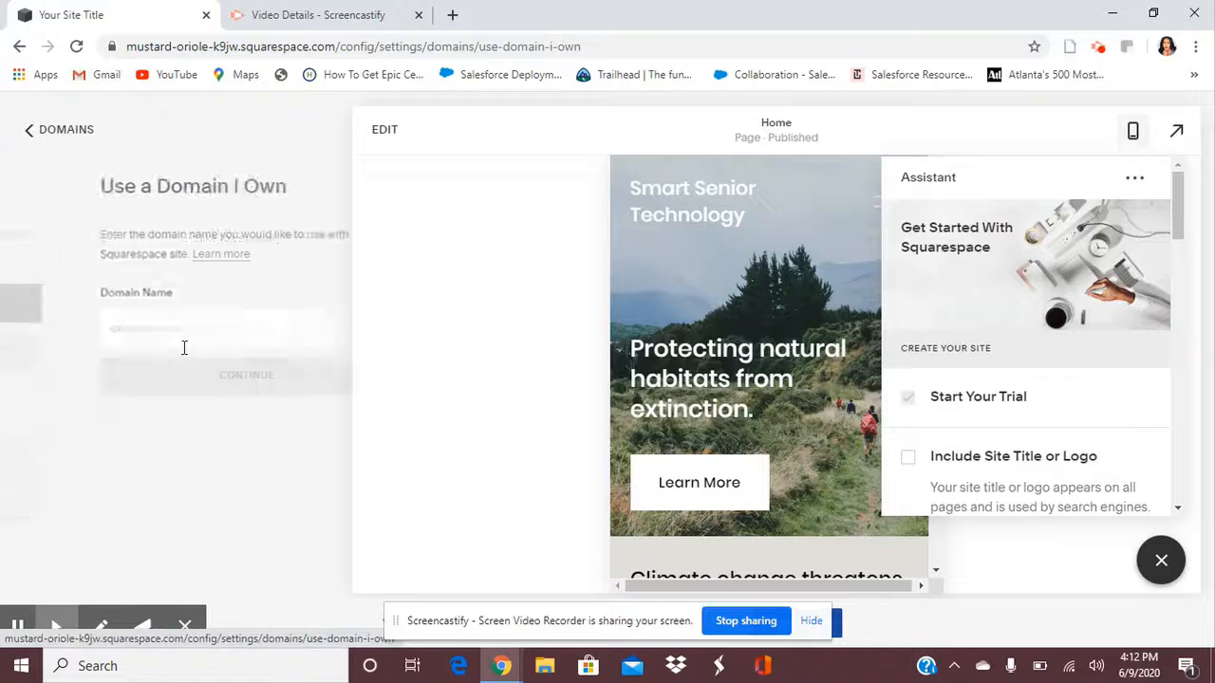
click(184, 342)
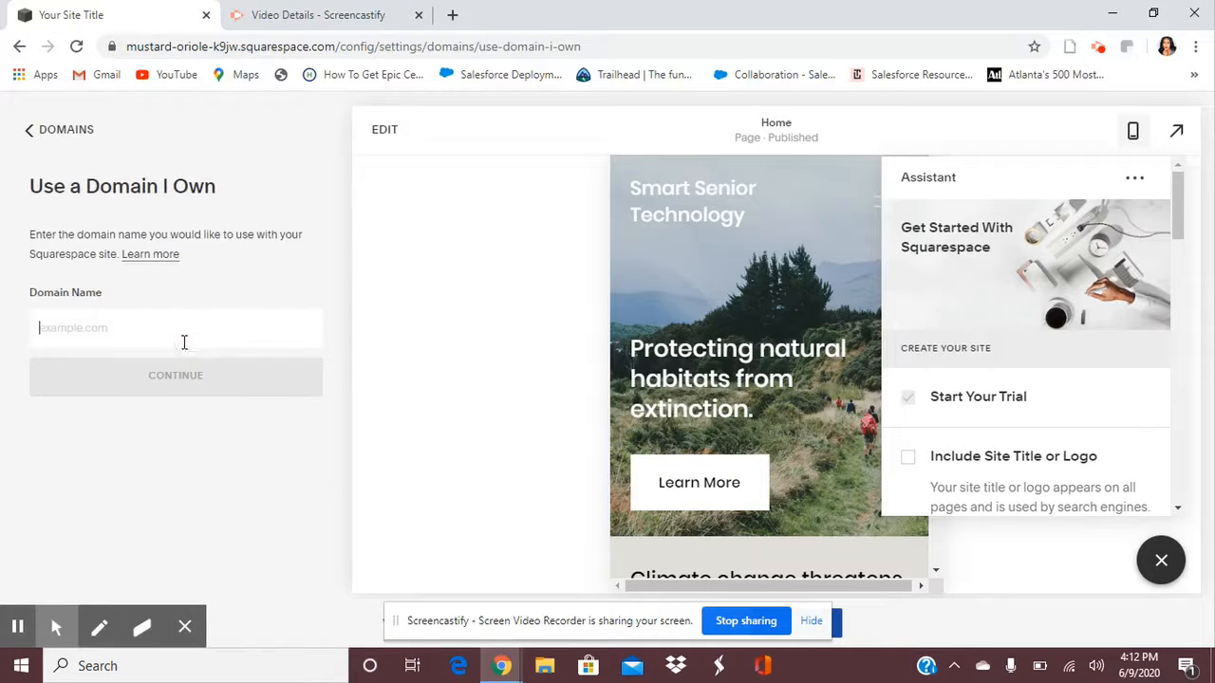
text(www.smarttechnology)
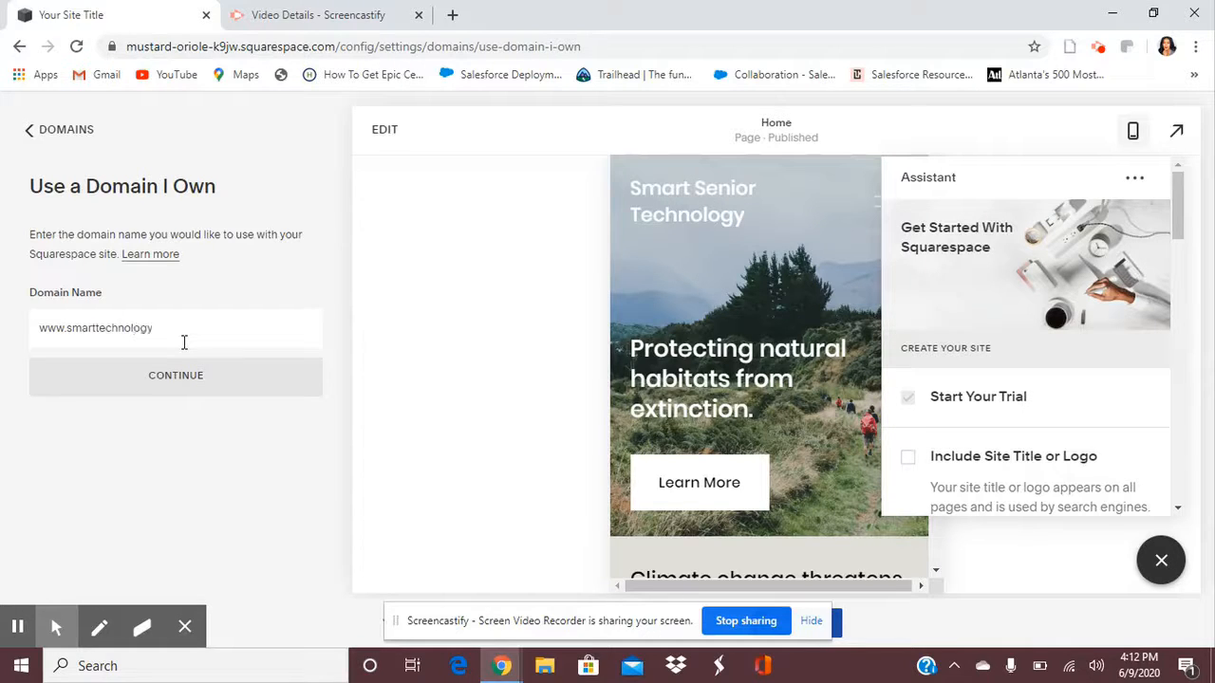
key(BackSpace)
key(BackSpace)
key(BackSpace)
key(BackSpace)
key(BackSpace)
key(BackSpace)
key(BackSpace)
key(BackSpace)
key(BackSpace)
key(BackSpace)
text(sne)
key(BackSpace)
key(BackSpace)
text(eniortechnology.com)
click(173, 370)
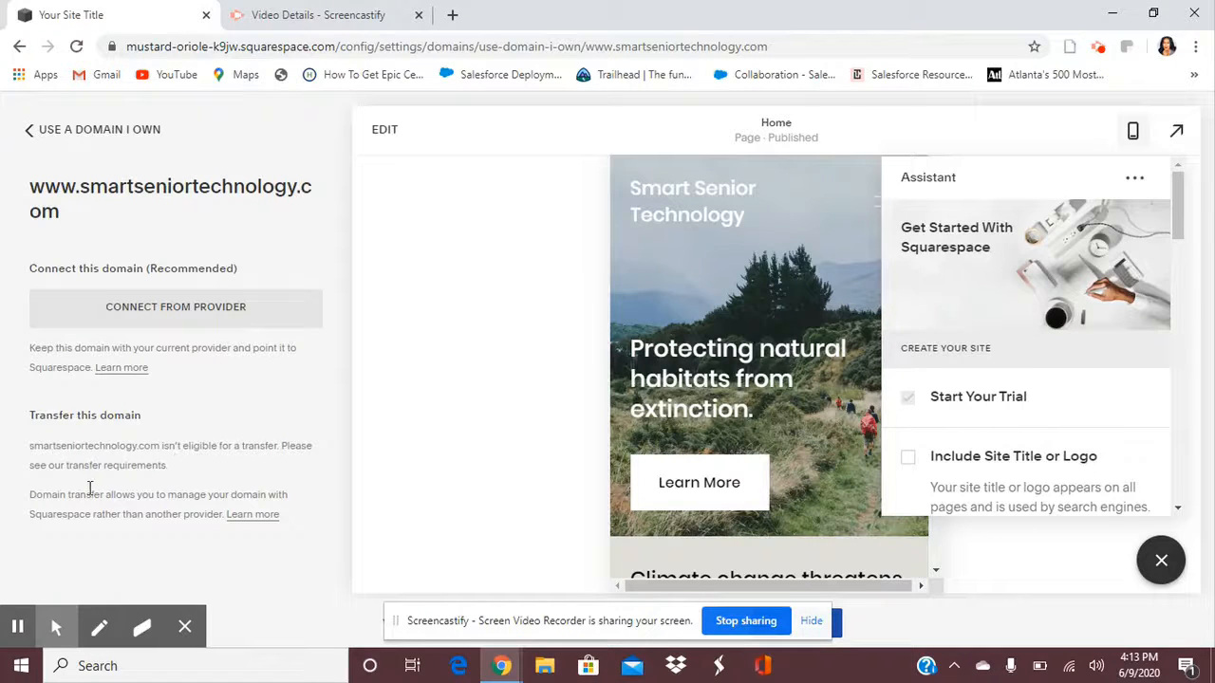
Connect the domain from its current provider and open the DNS settings of smartseniortechnology.com.
click(181, 316)
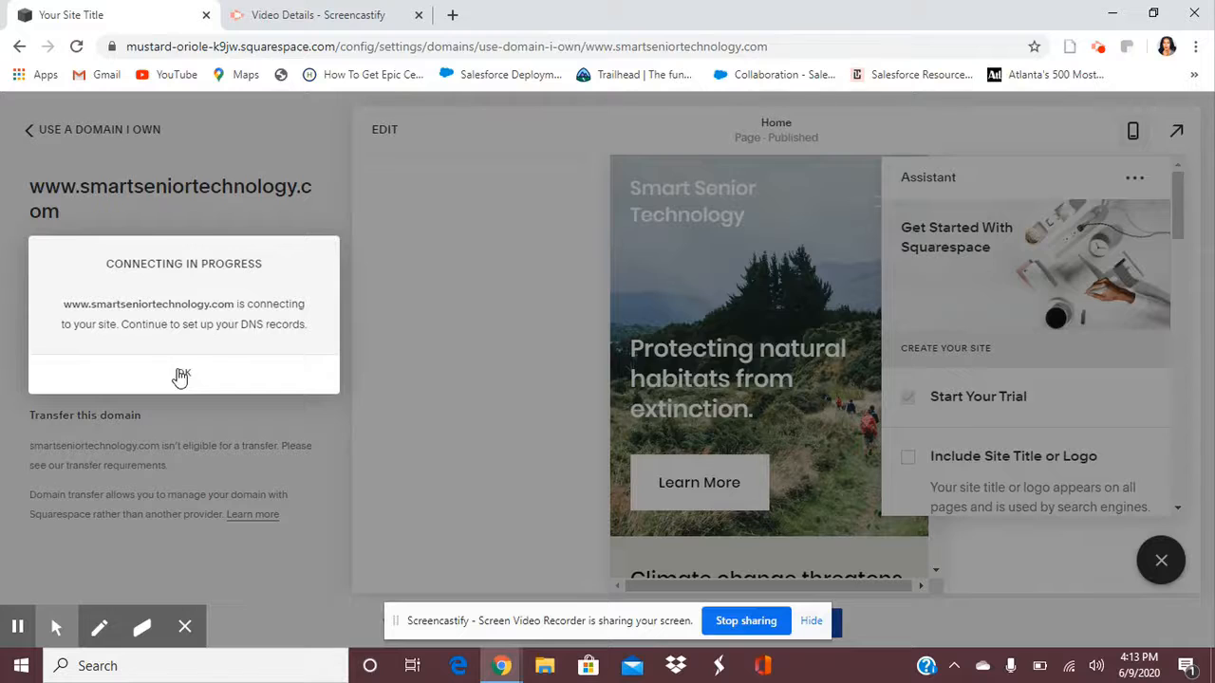
click(181, 377)
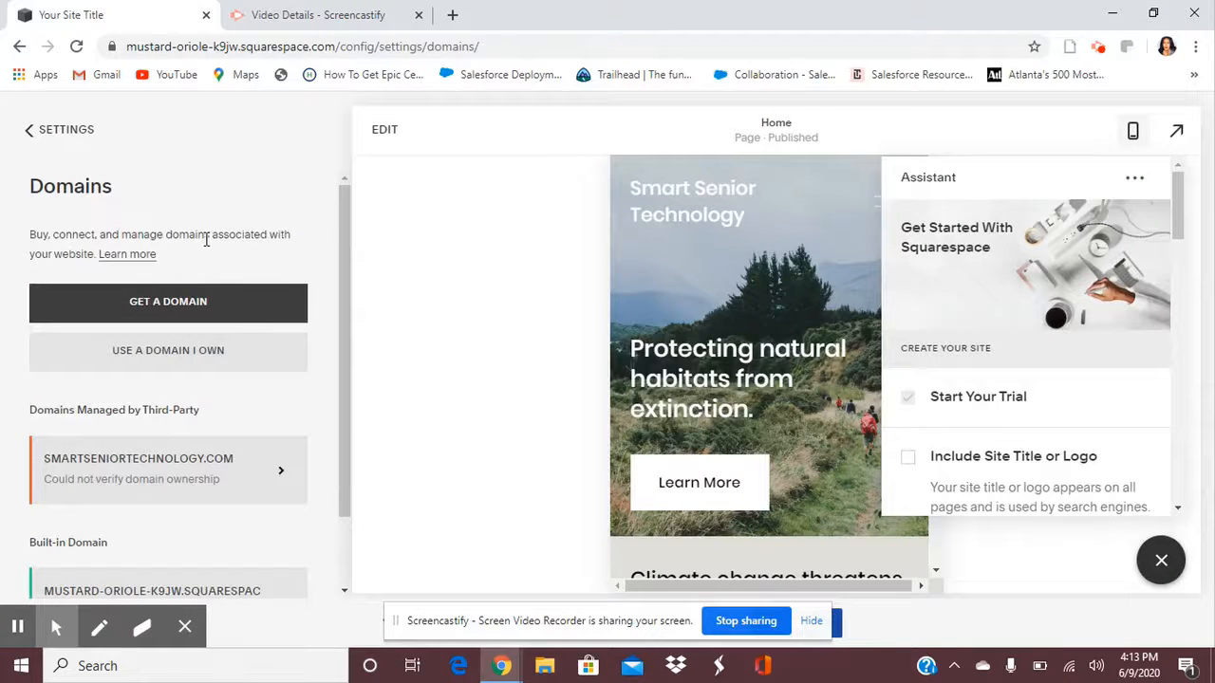
click(219, 470)
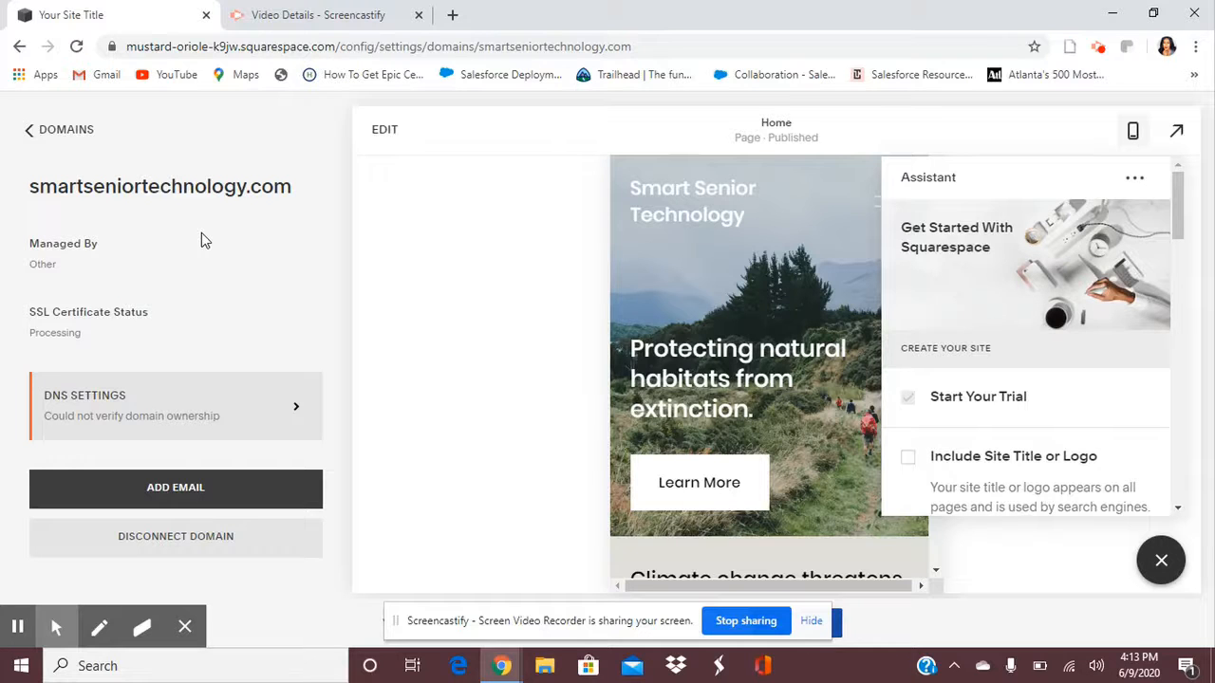
click(241, 407)
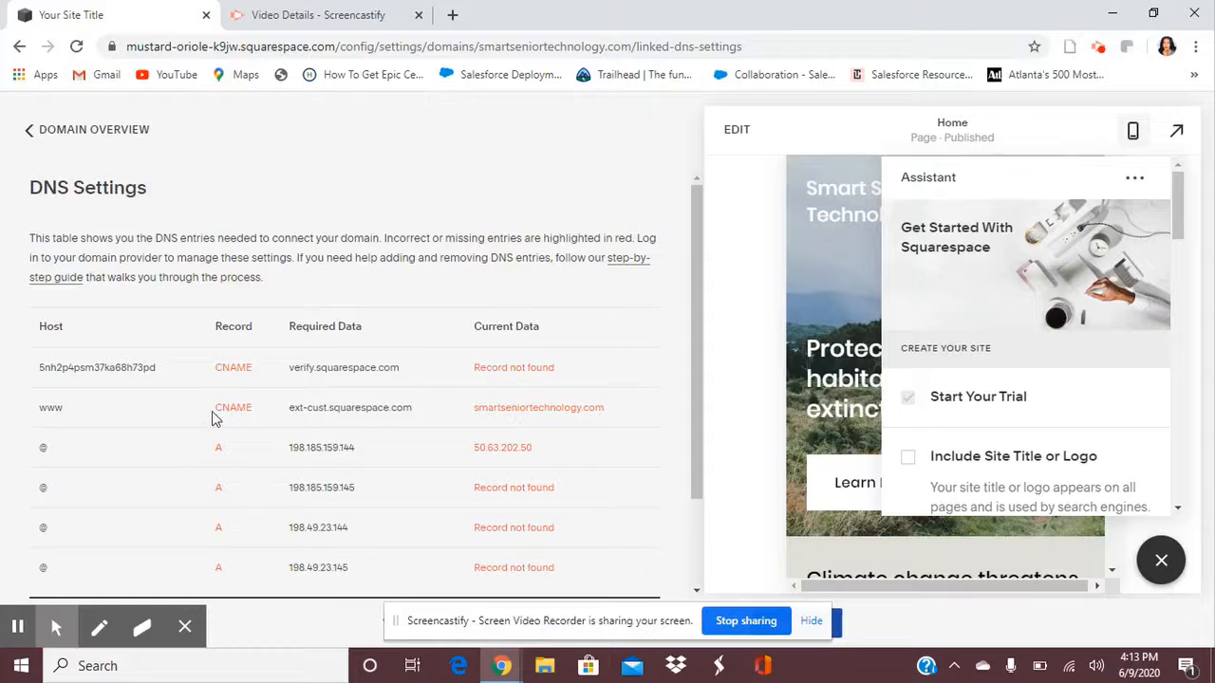
Review the DNS entries needed to connect the domain and refresh the table's current data.
scroll(482, 428, down, 1)
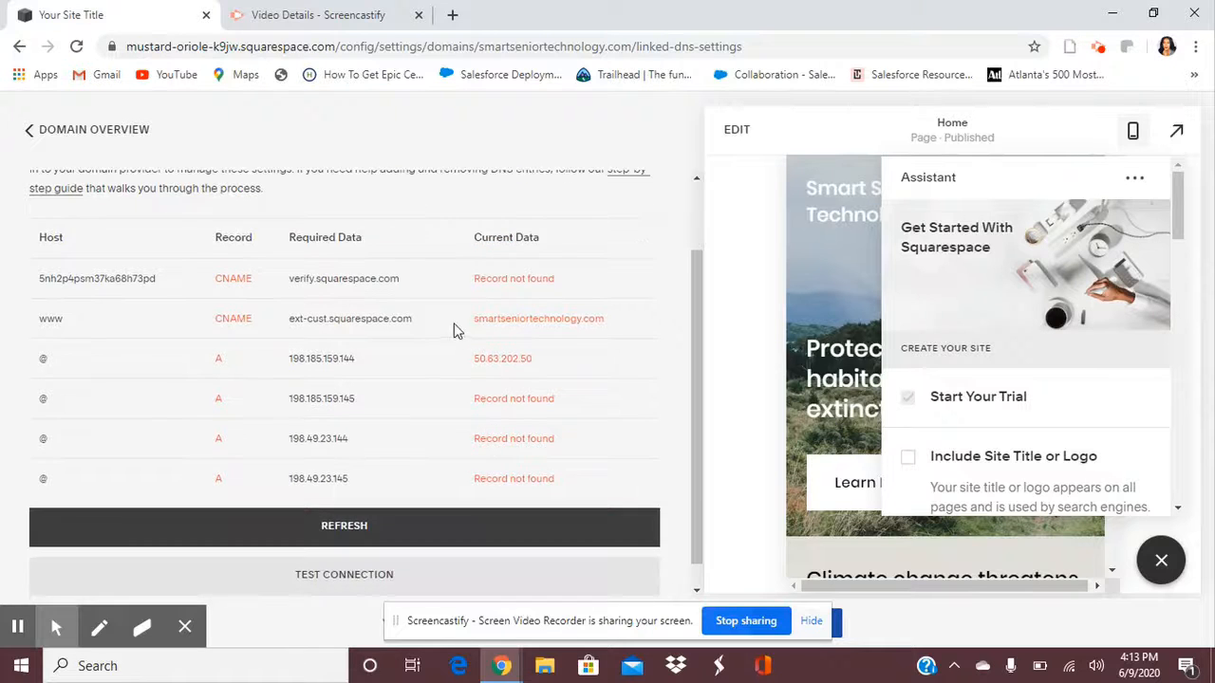
click(381, 512)
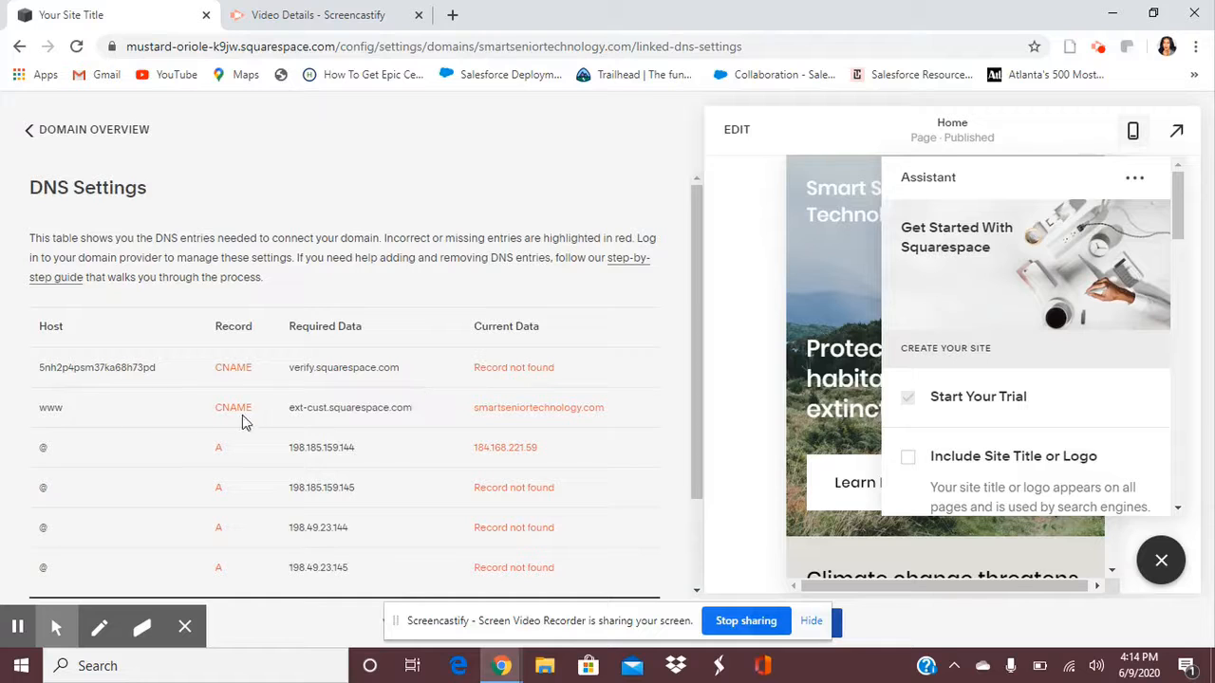
scroll(442, 345, down, 1)
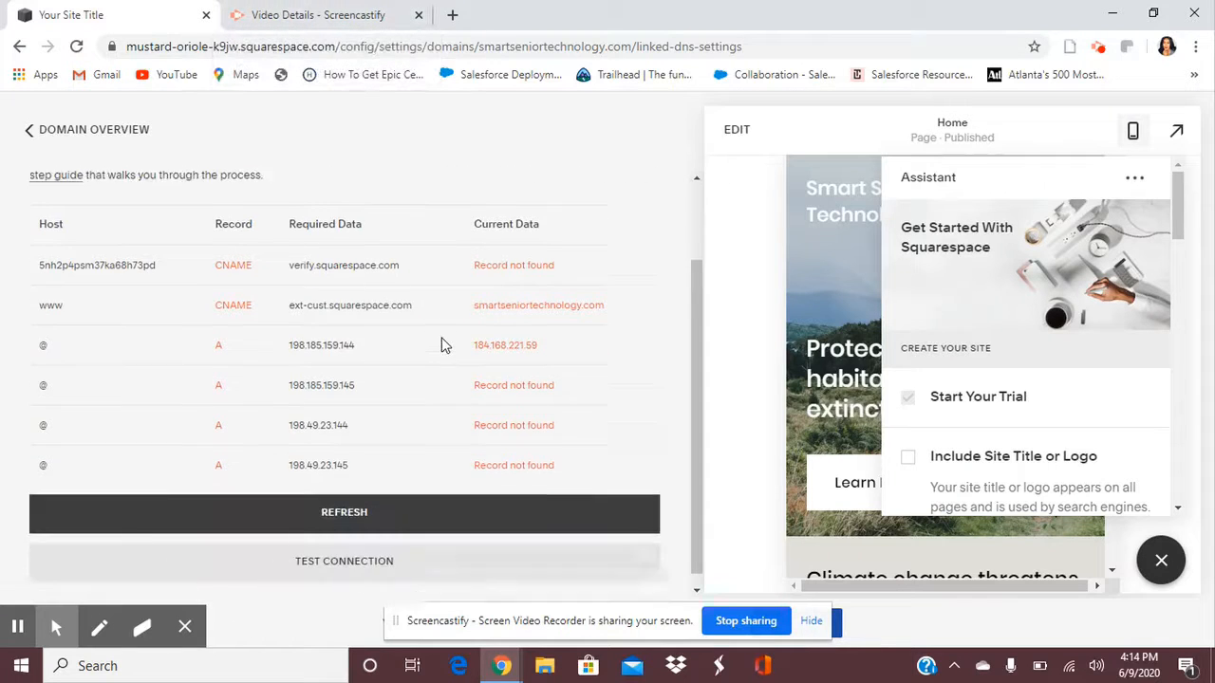
scroll(443, 342, up, 1)
Leave the DNS settings and open the GoDaddy website in a new browser tab.
click(94, 130)
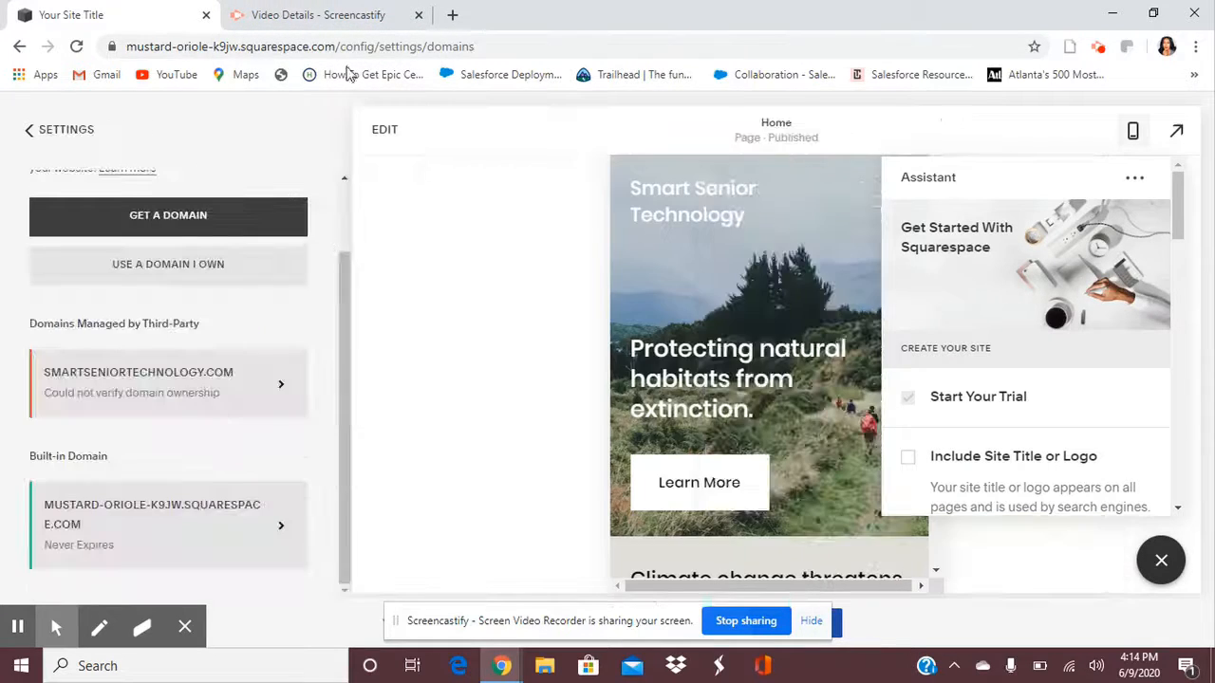
click(451, 16)
text(goda)
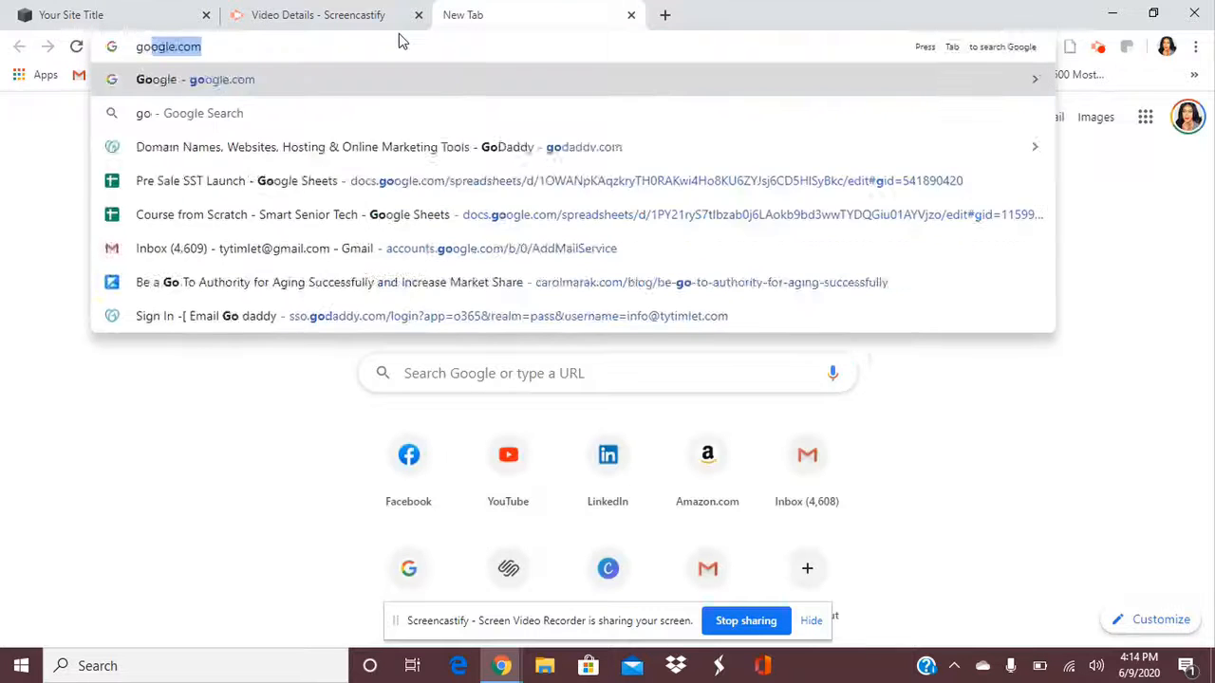
text(d)
key(Return)
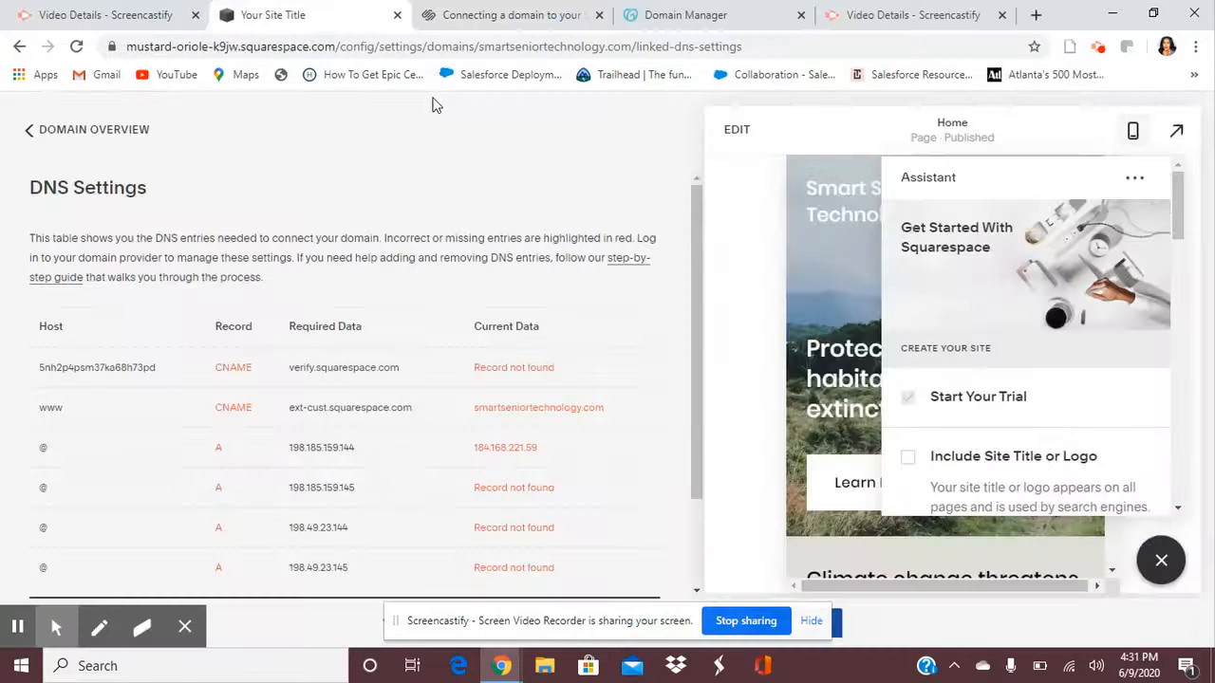
Check Squarespace's required DNS entries, the GoDaddy domain records and the domain connection guide, and refresh the Squarespace DNS table.
scroll(534, 452, down, 2)
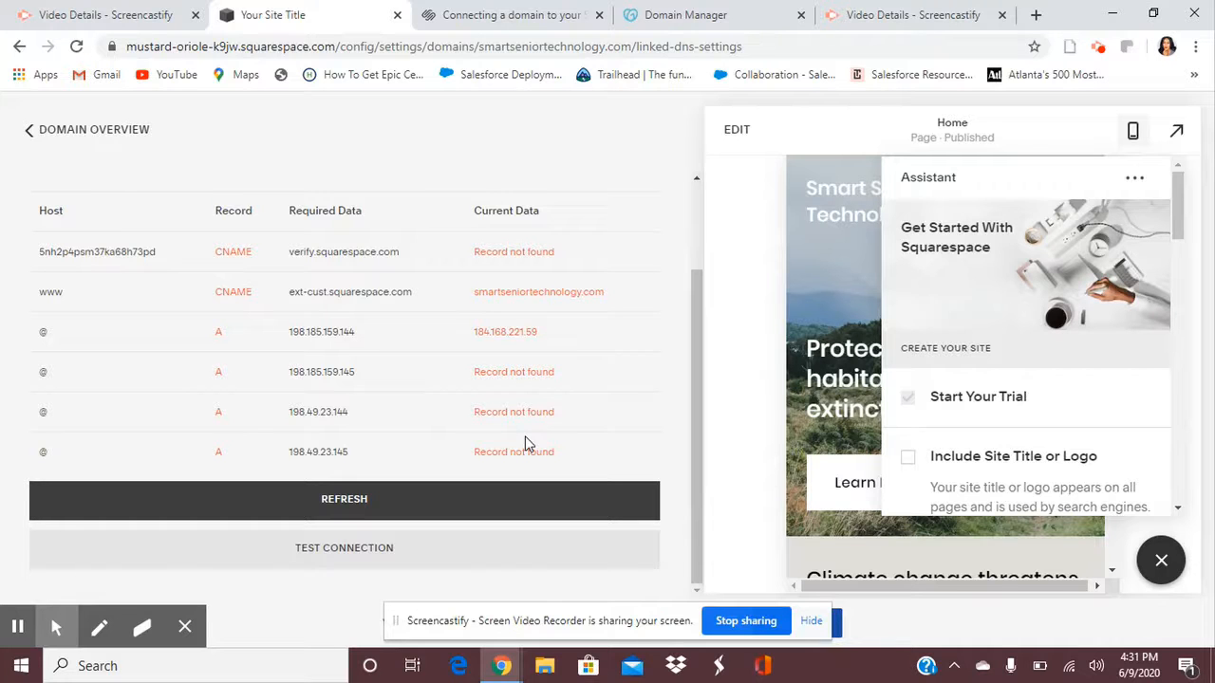
click(643, 19)
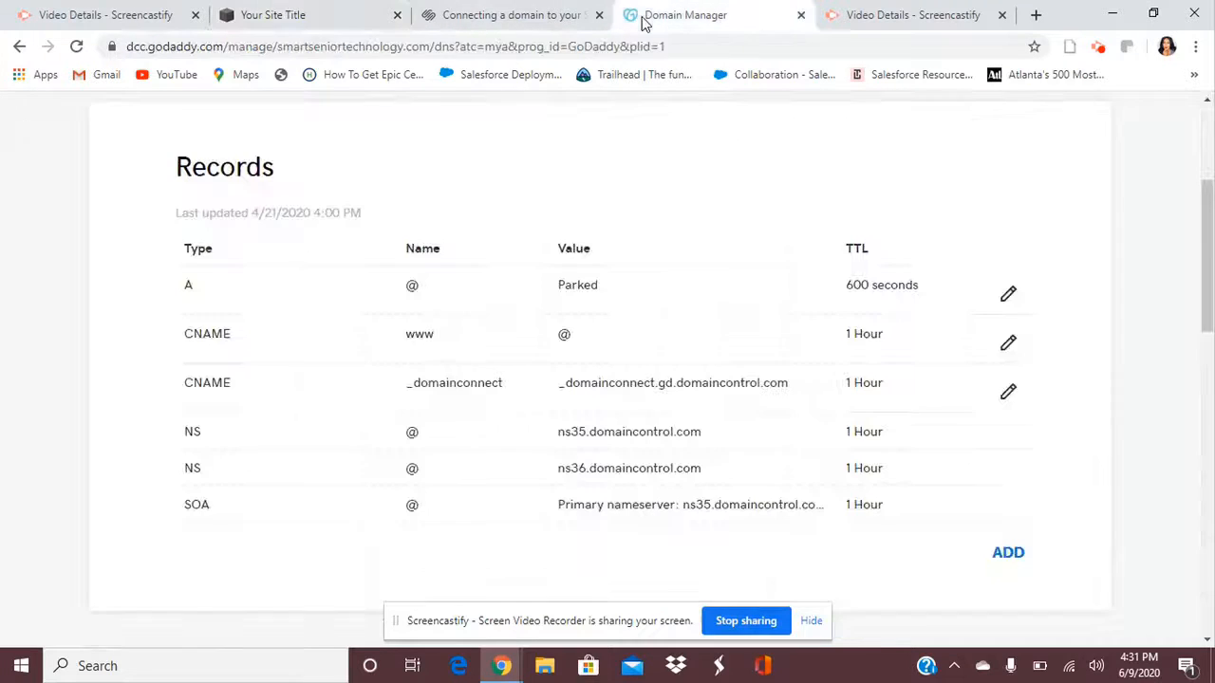
click(502, 15)
click(359, 23)
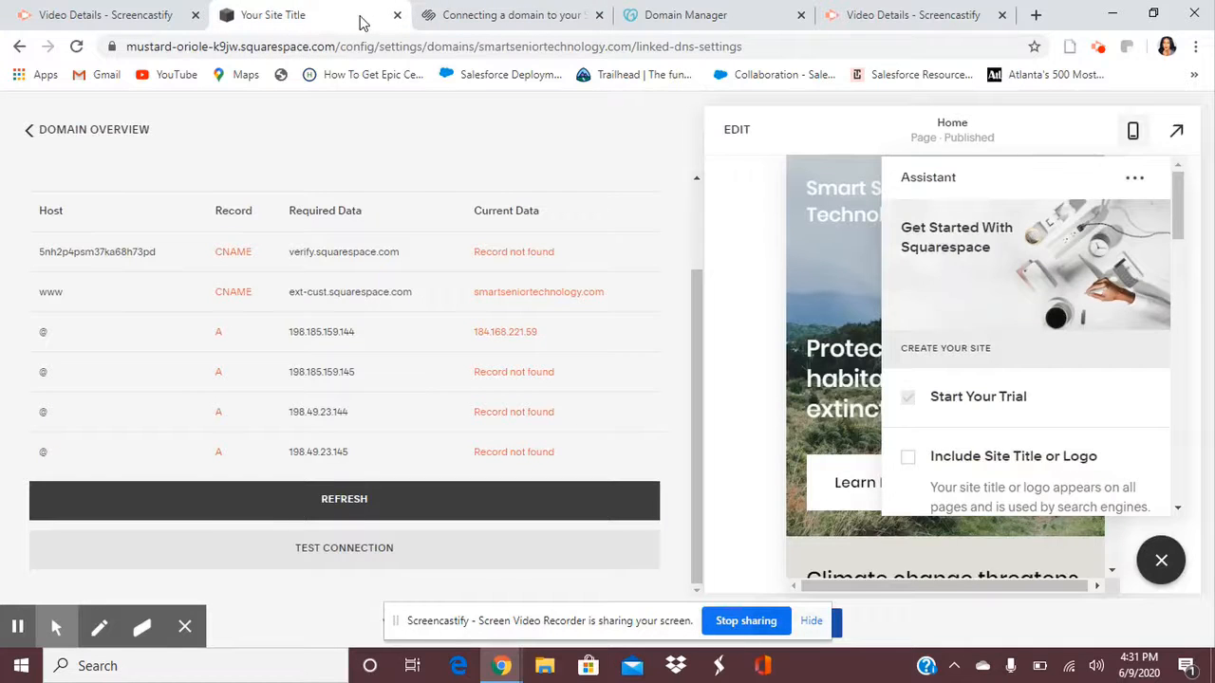
click(368, 497)
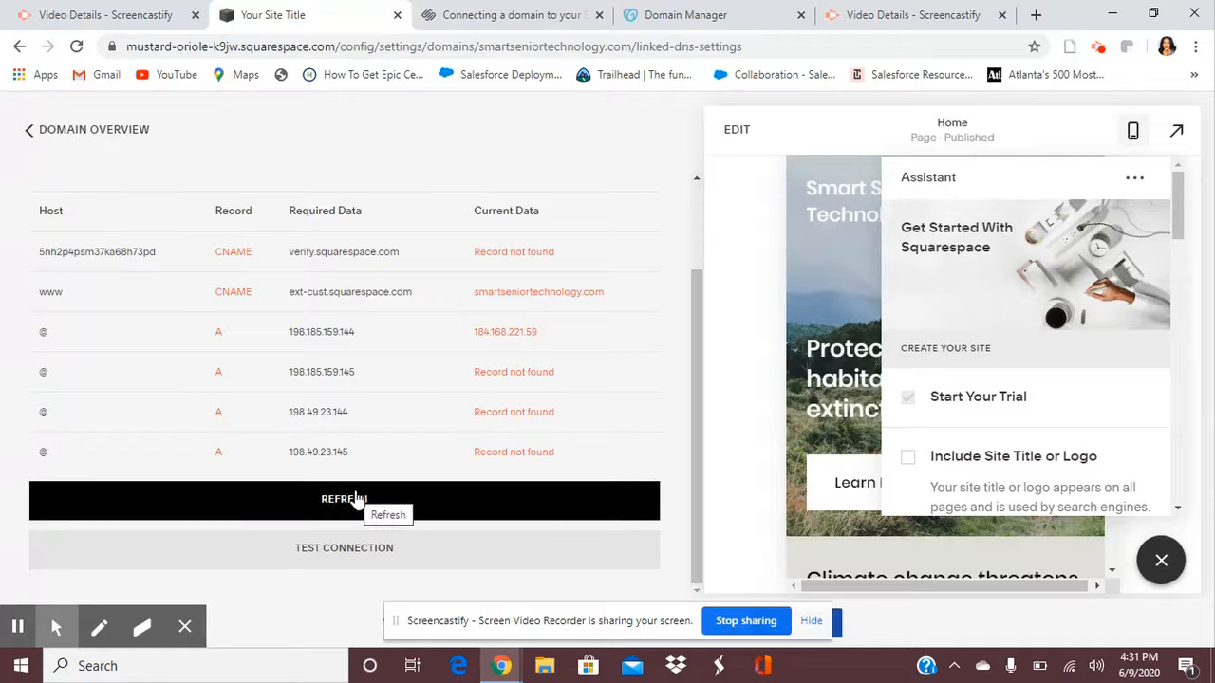
Refresh Squarespace's DNS table, then open the linked step-by-step domain connection guide and close the duplicate guide tab.
click(357, 499)
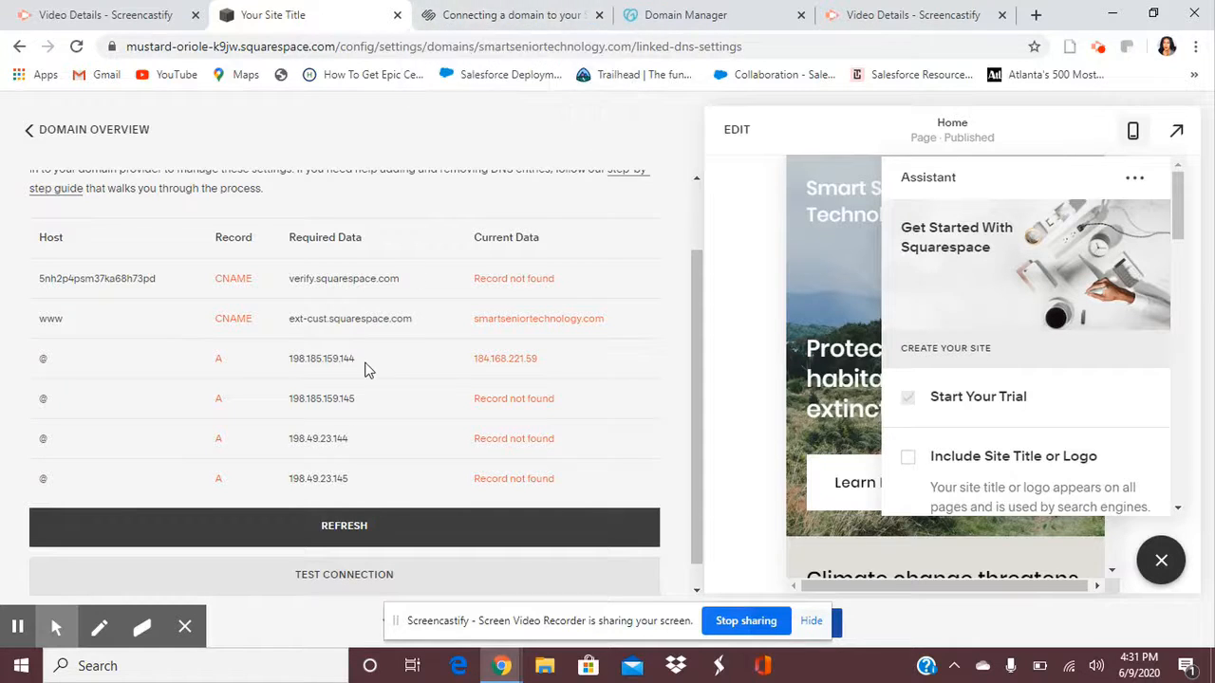
scroll(367, 365, up, 1)
scroll(368, 365, down, 1)
scroll(366, 367, up, 1)
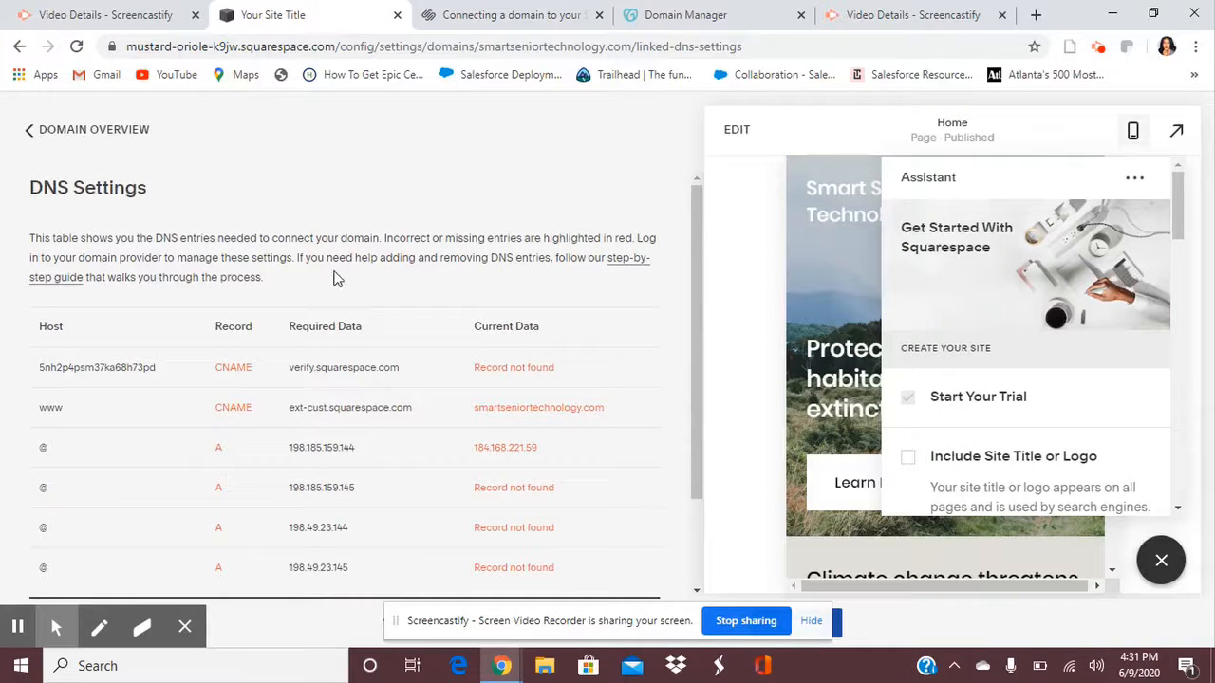
click(635, 265)
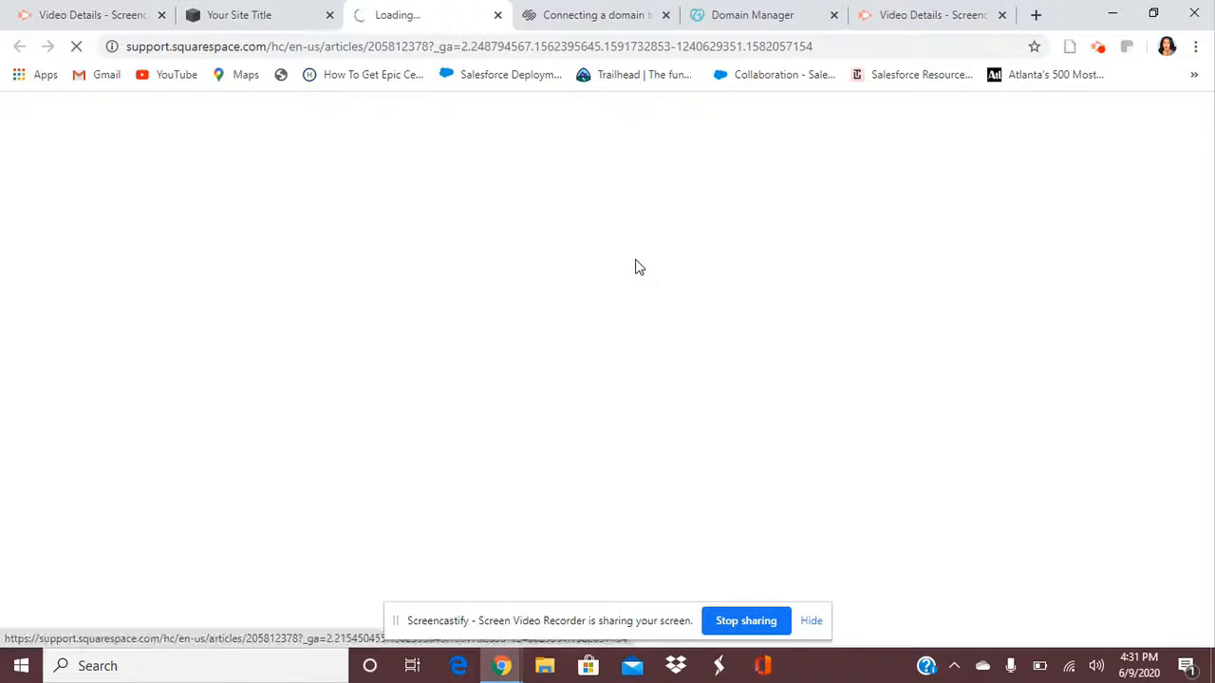
click(666, 16)
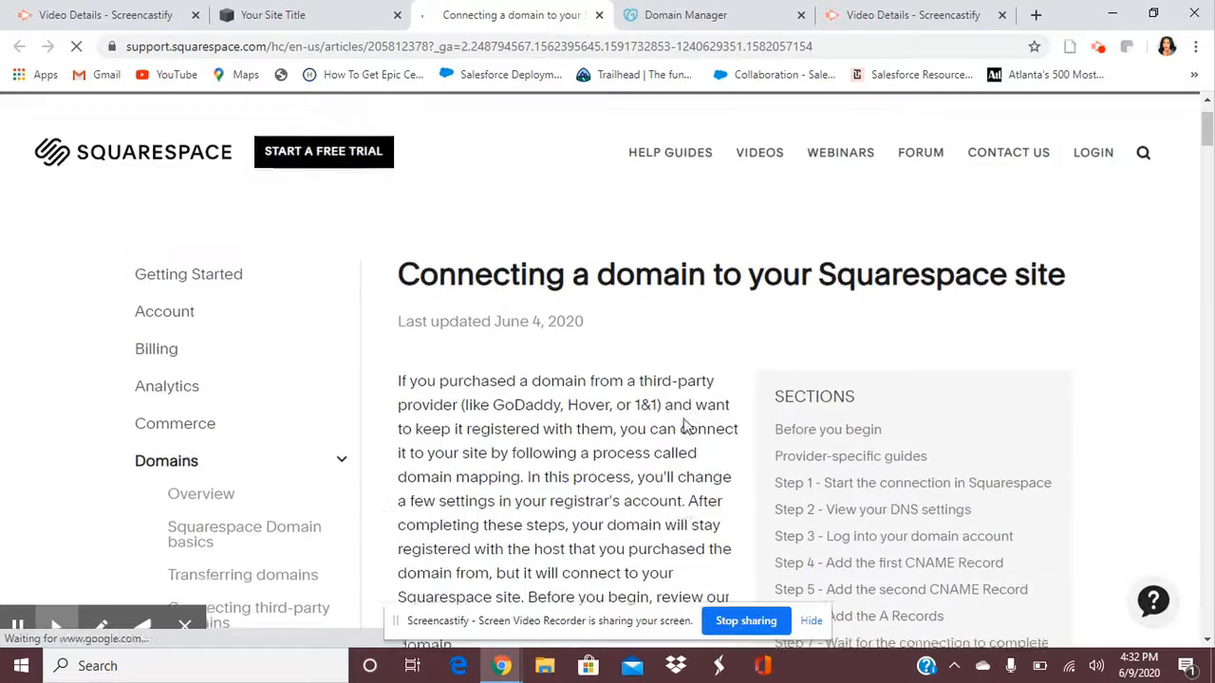
Go to the guide's "Step 4 - Add the first CNAME Record" section.
scroll(686, 425, down, 1)
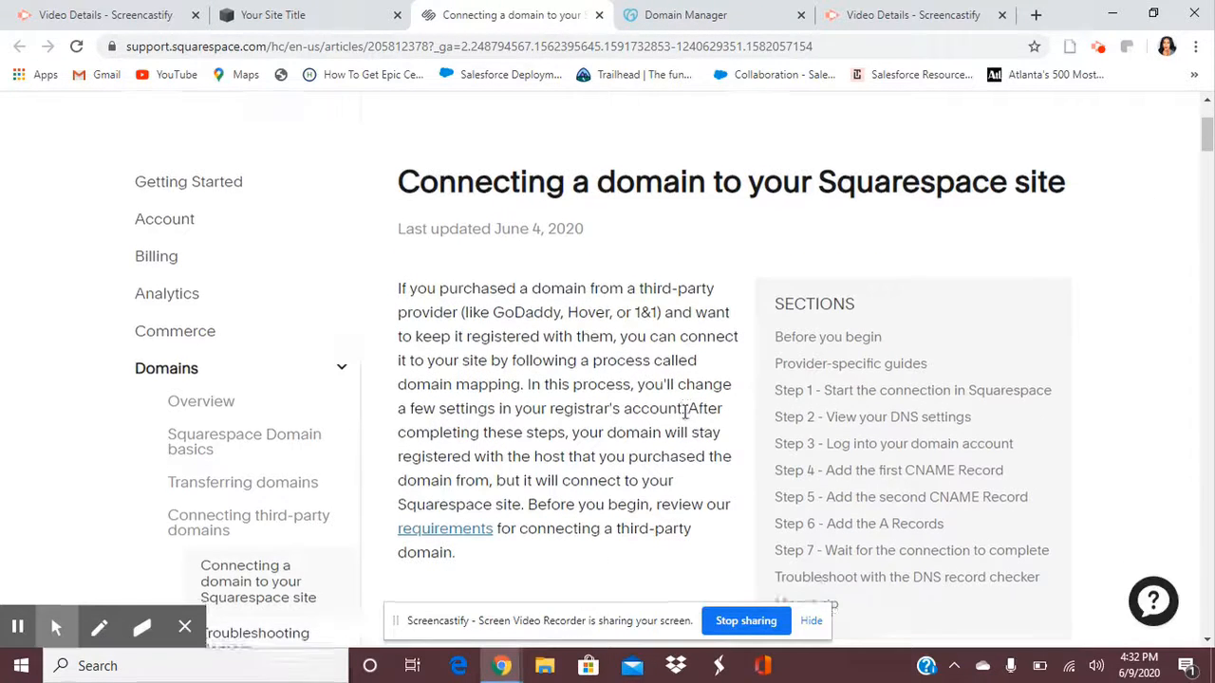
scroll(685, 413, down, 2)
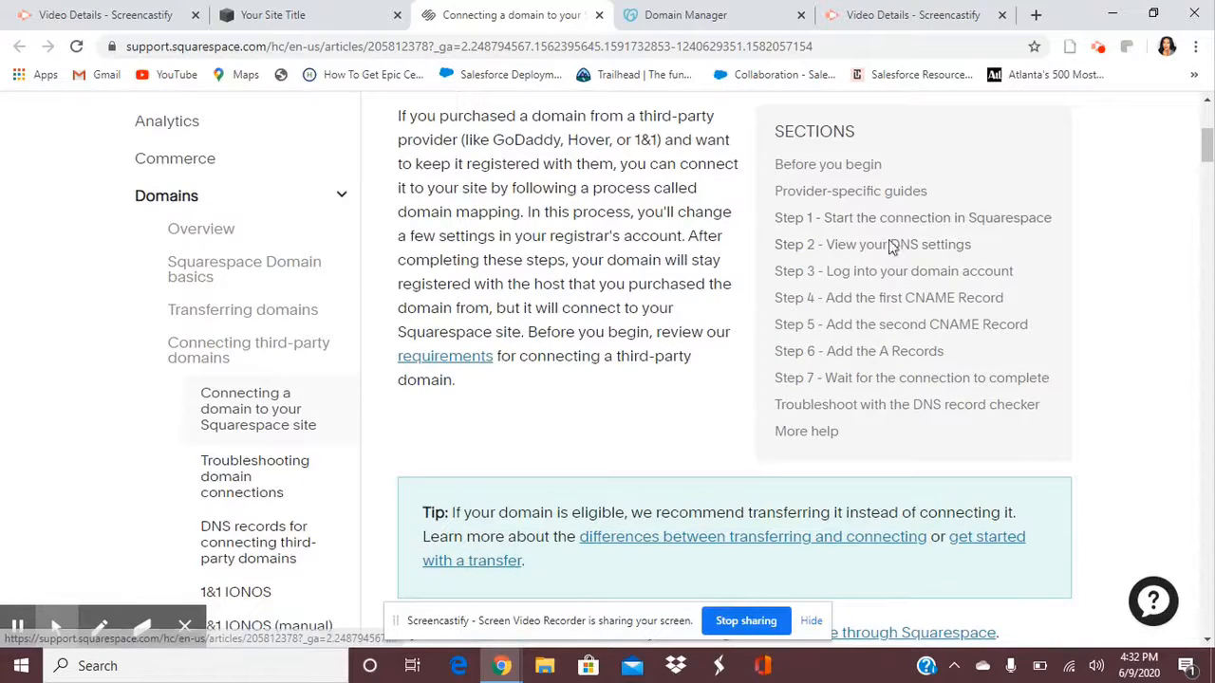
click(895, 300)
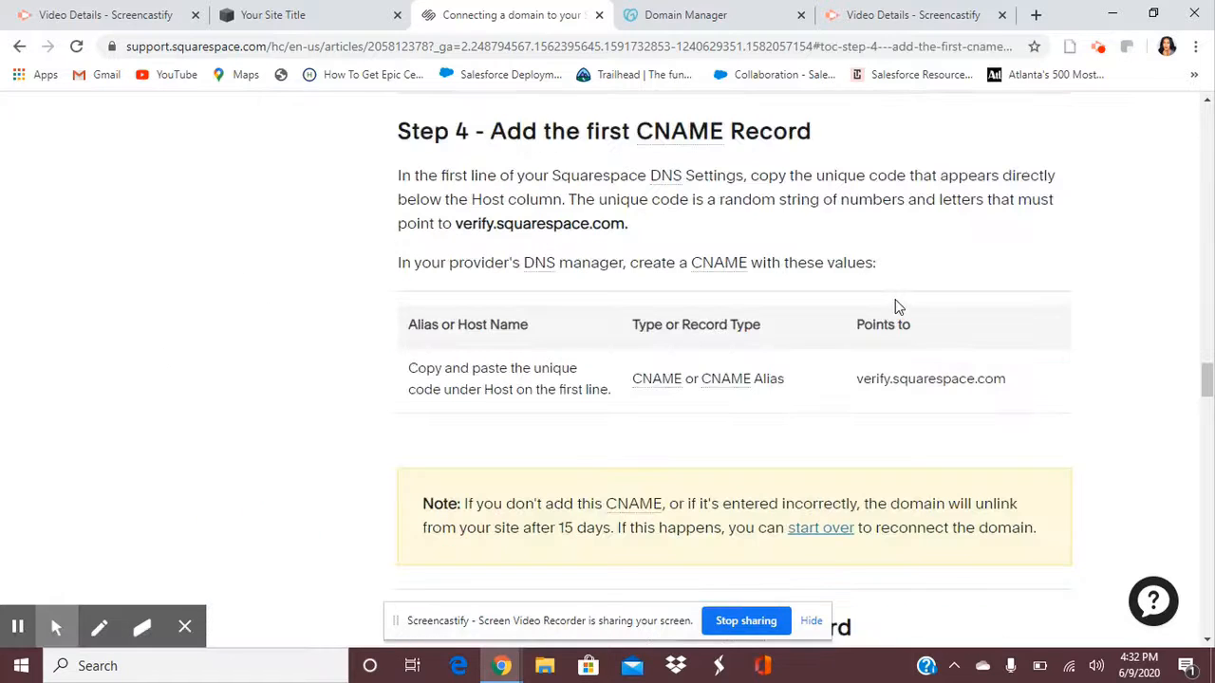
Switch to GoDaddy's DNS Management page for smartseniortechnology.com and start adding a new DNS record.
click(667, 17)
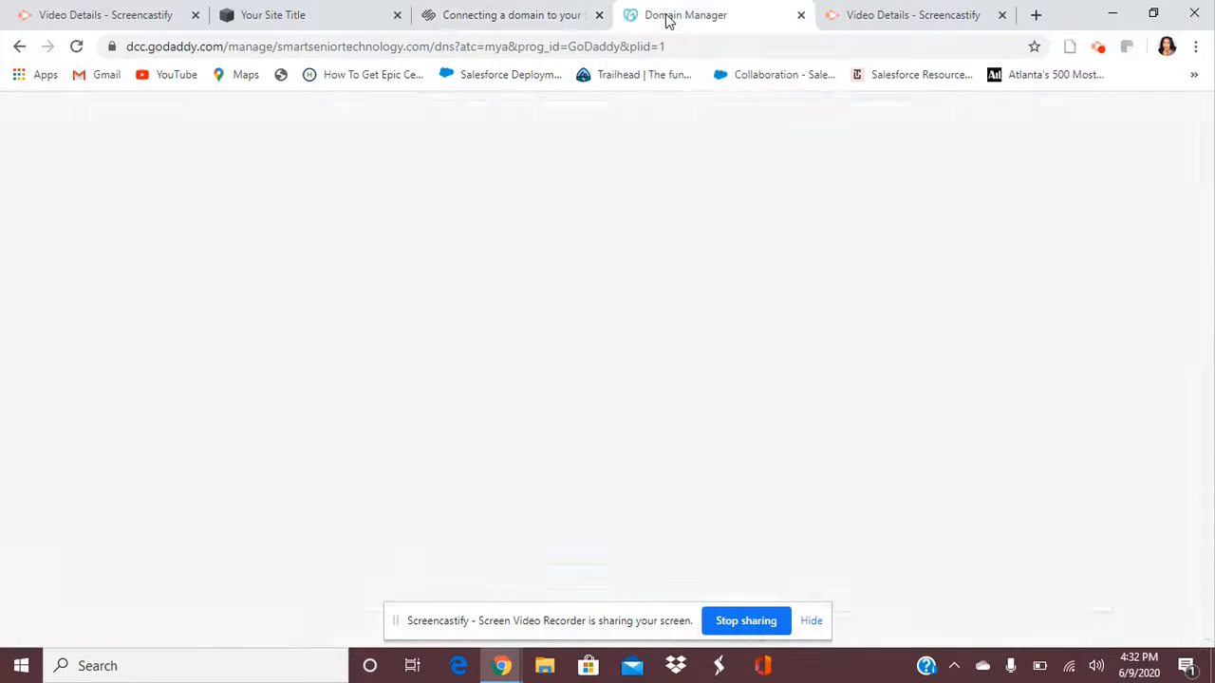
scroll(643, 330, up, 3)
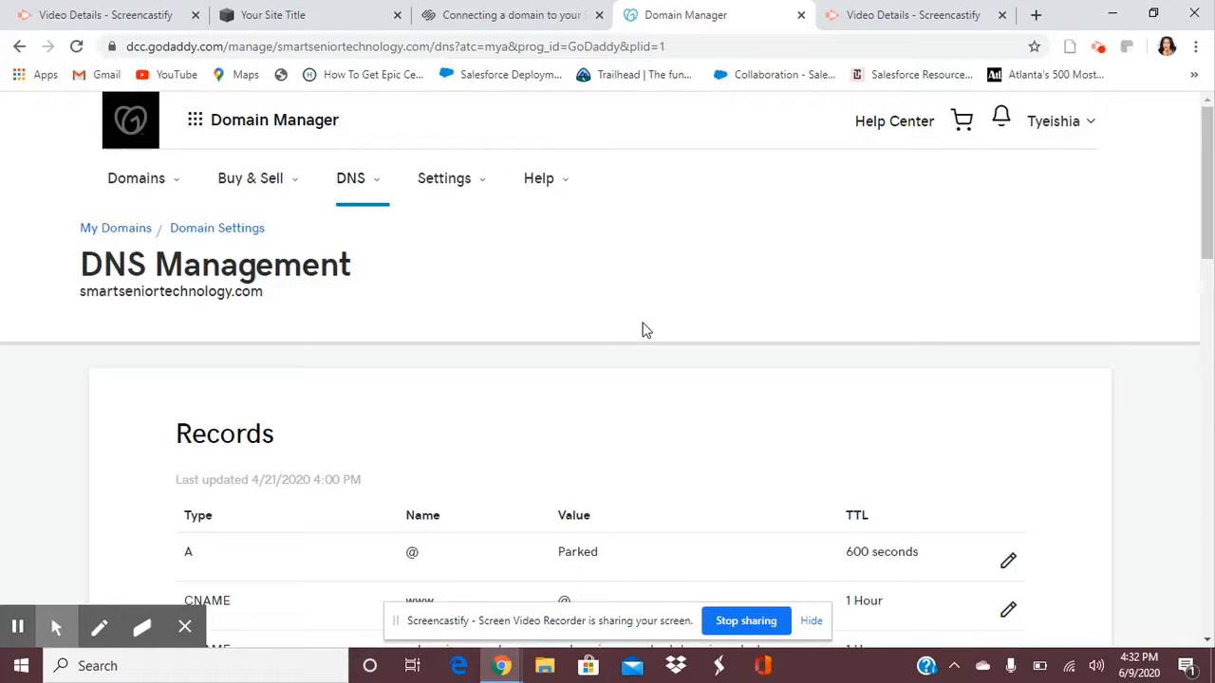
scroll(643, 330, down, 2)
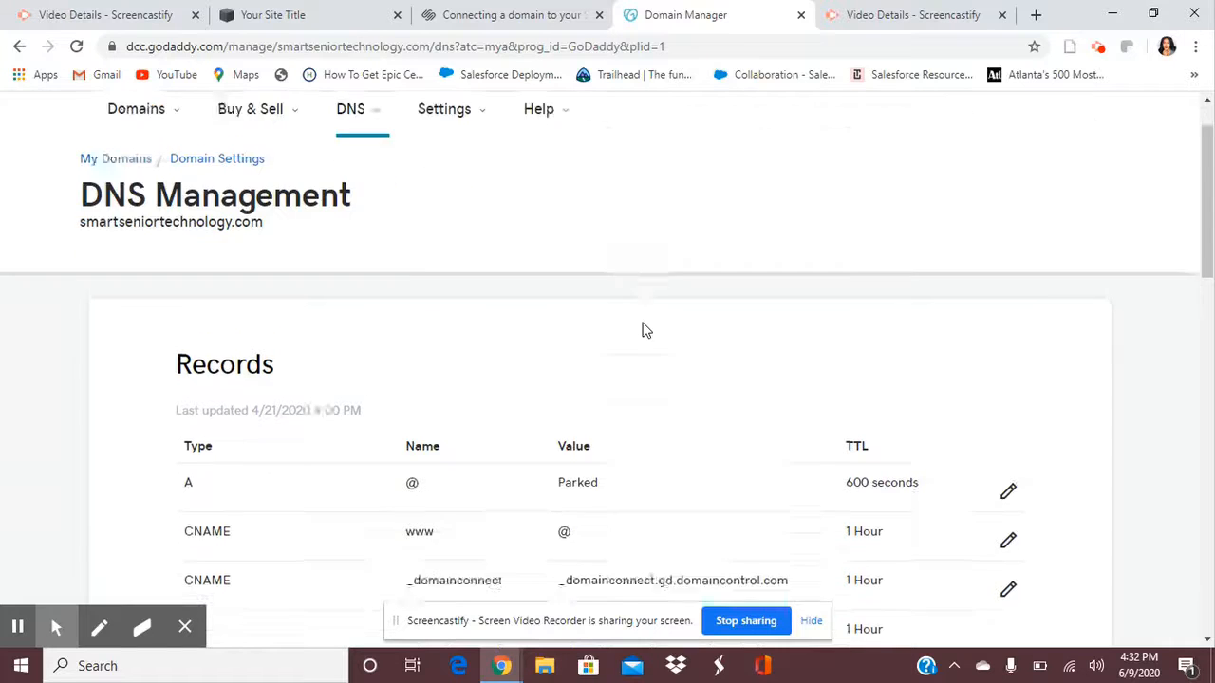
scroll(643, 331, up, 2)
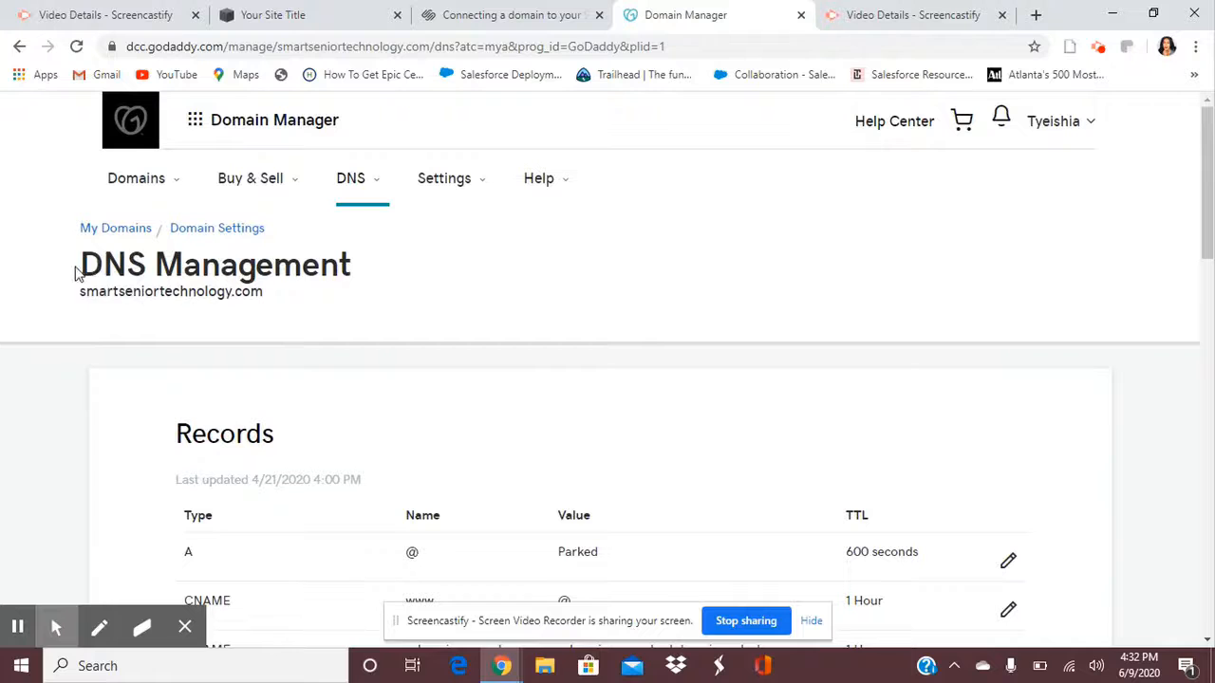
drag(78, 273, 401, 283)
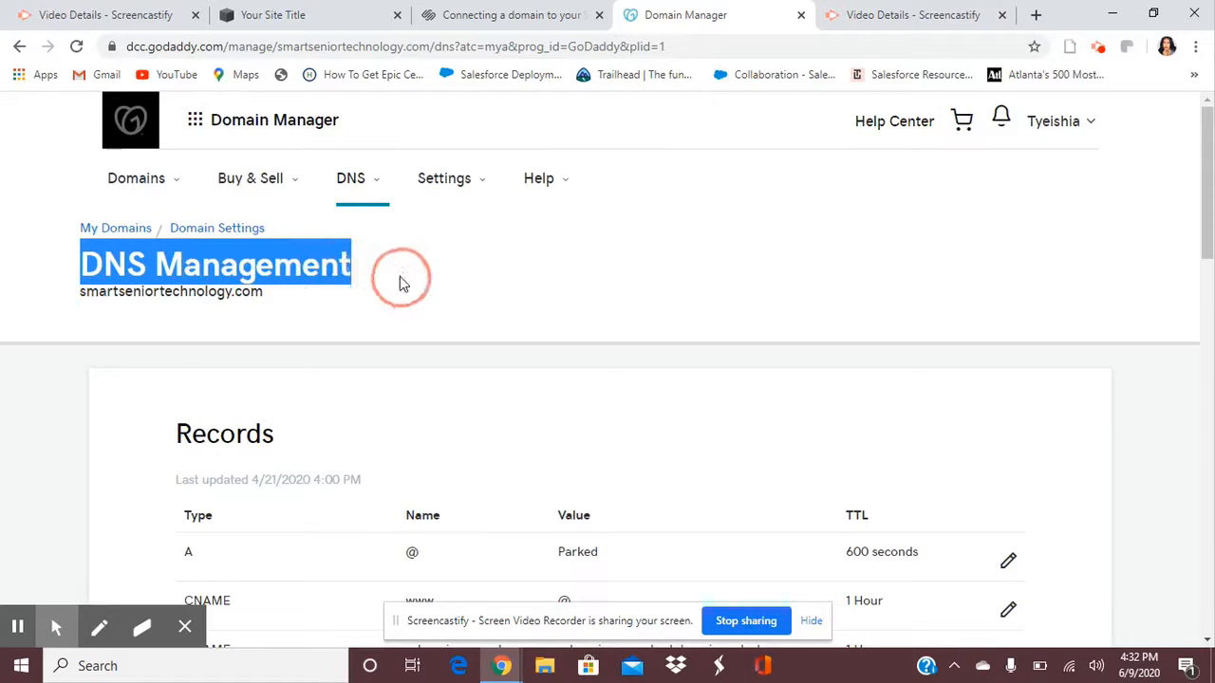
click(401, 283)
scroll(402, 289, down, 5)
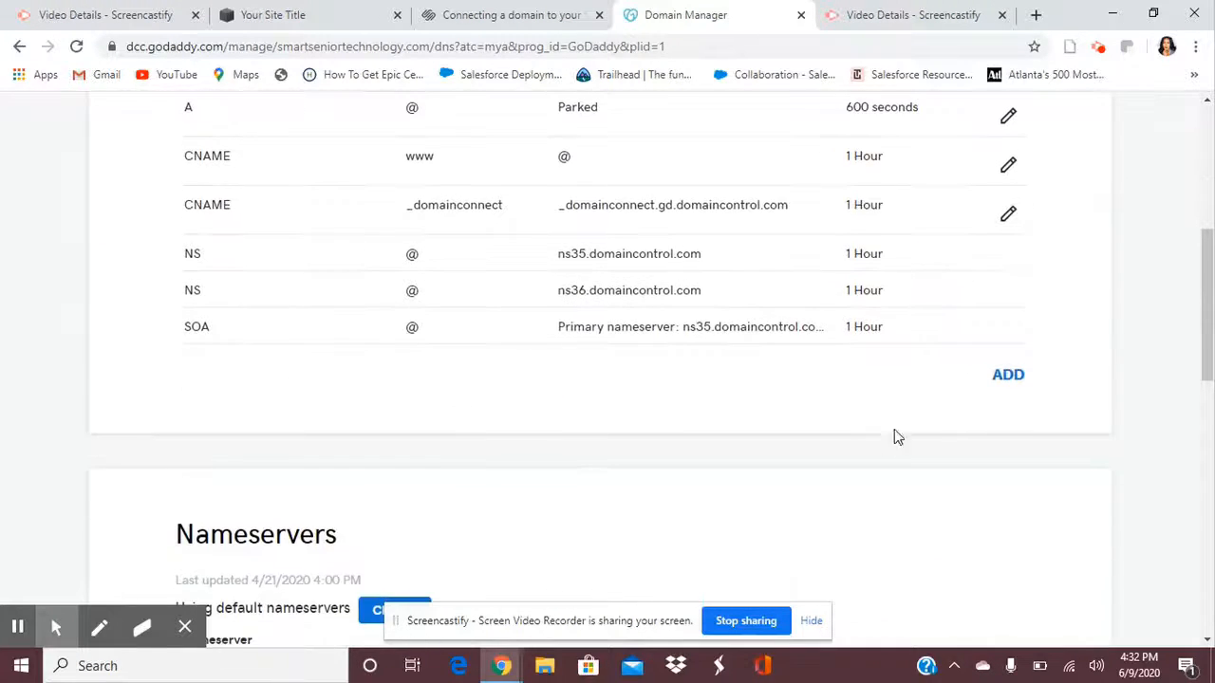
click(1014, 375)
scroll(538, 440, up, 1)
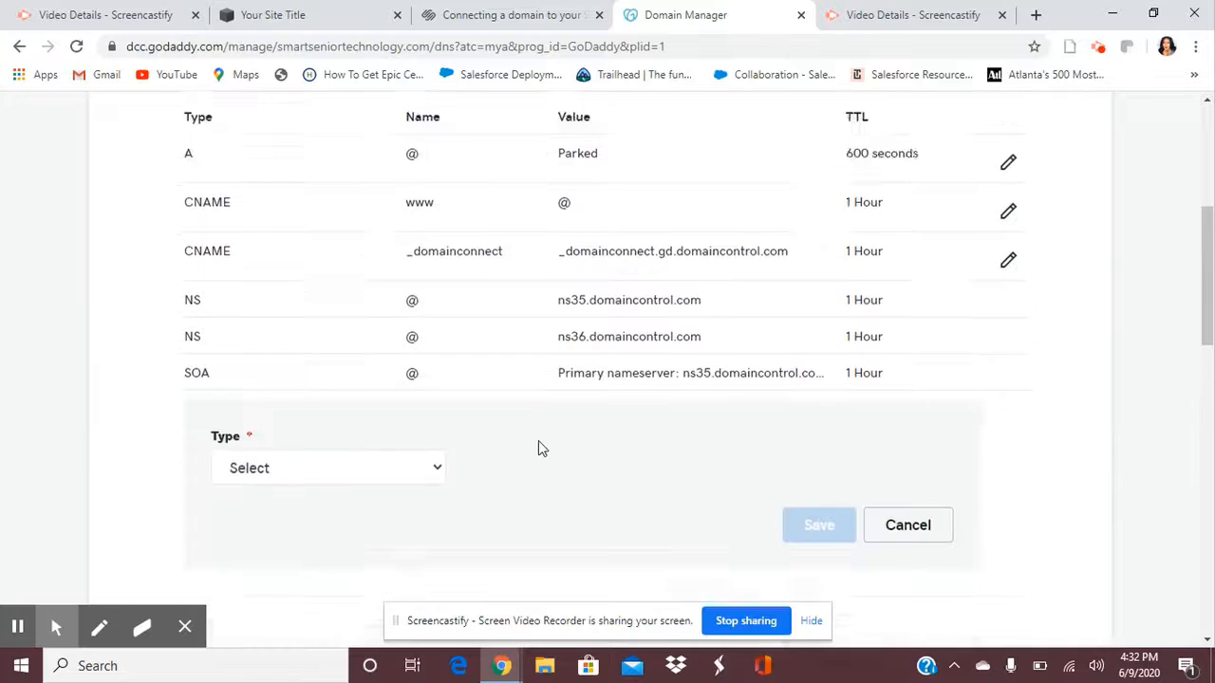
scroll(538, 447, up, 2)
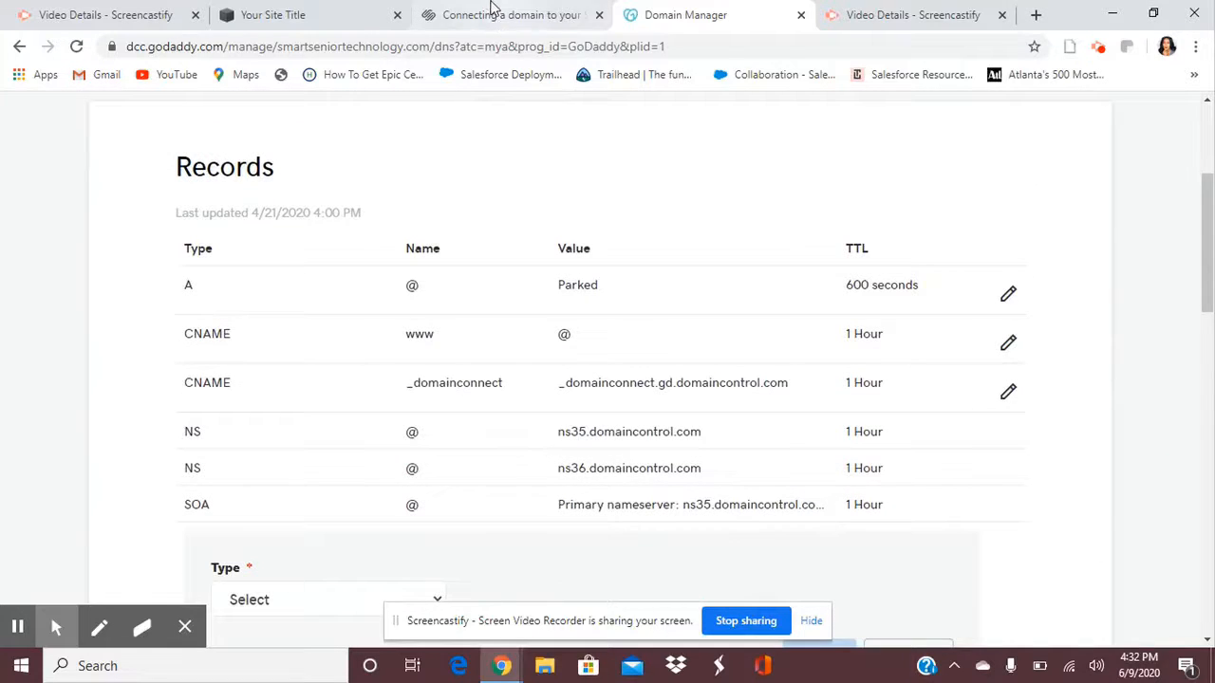
Read the Step 4 instructions in the Squarespace guide for the first CNAME record's host, type and destination.
click(492, 12)
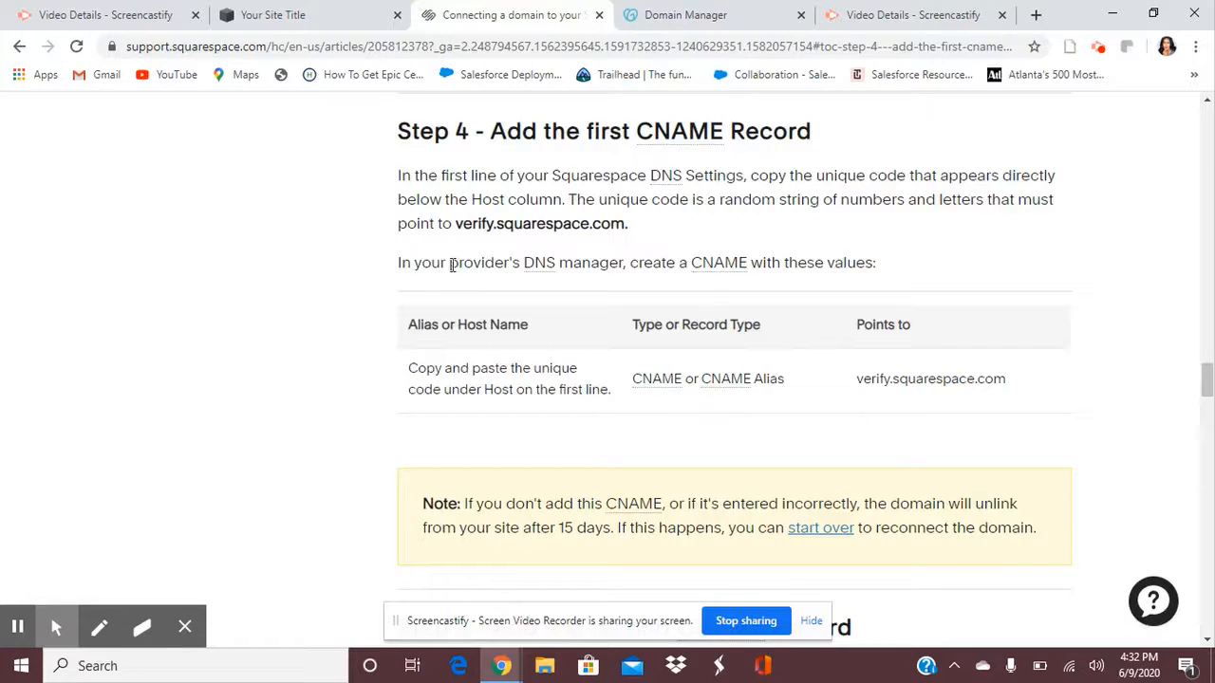
drag(394, 175, 648, 231)
click(373, 234)
scroll(566, 435, down, 1)
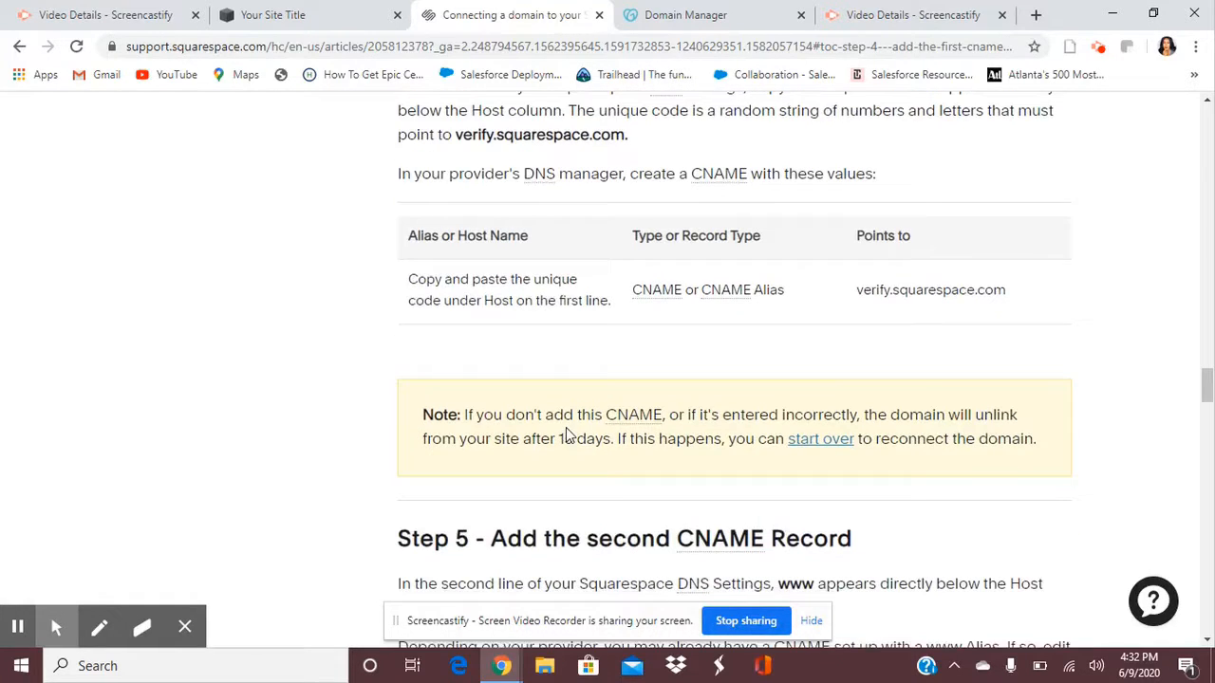
scroll(566, 435, up, 1)
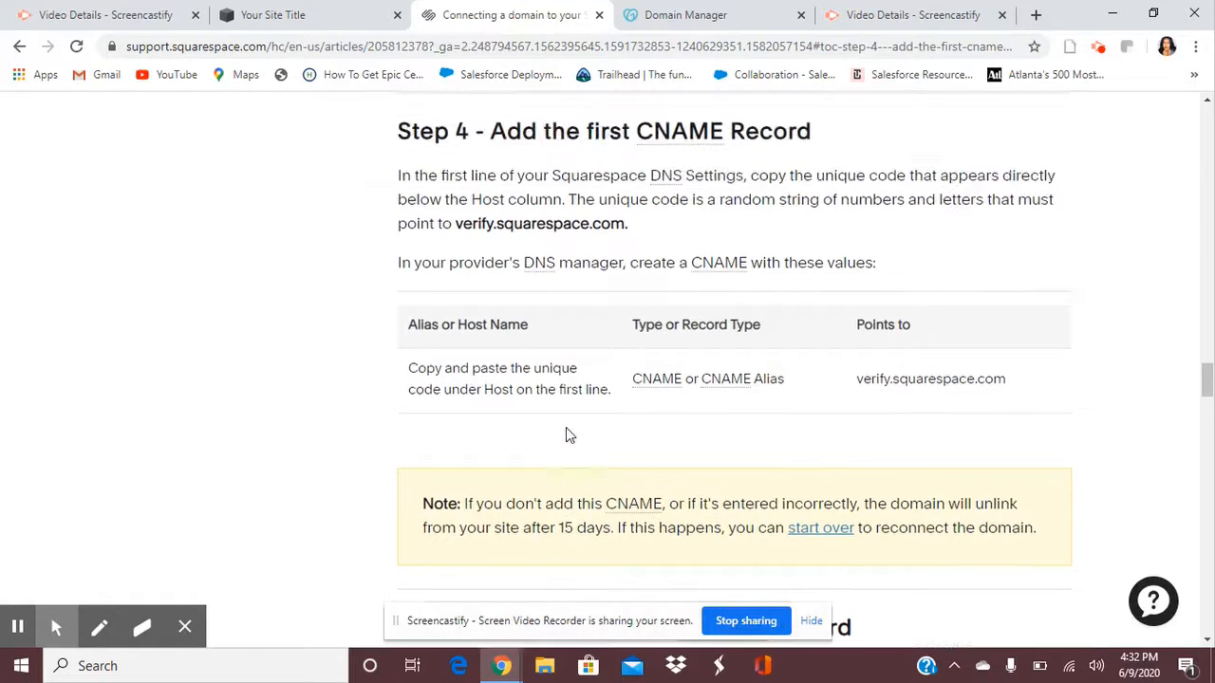
click(389, 269)
drag(389, 270, 879, 263)
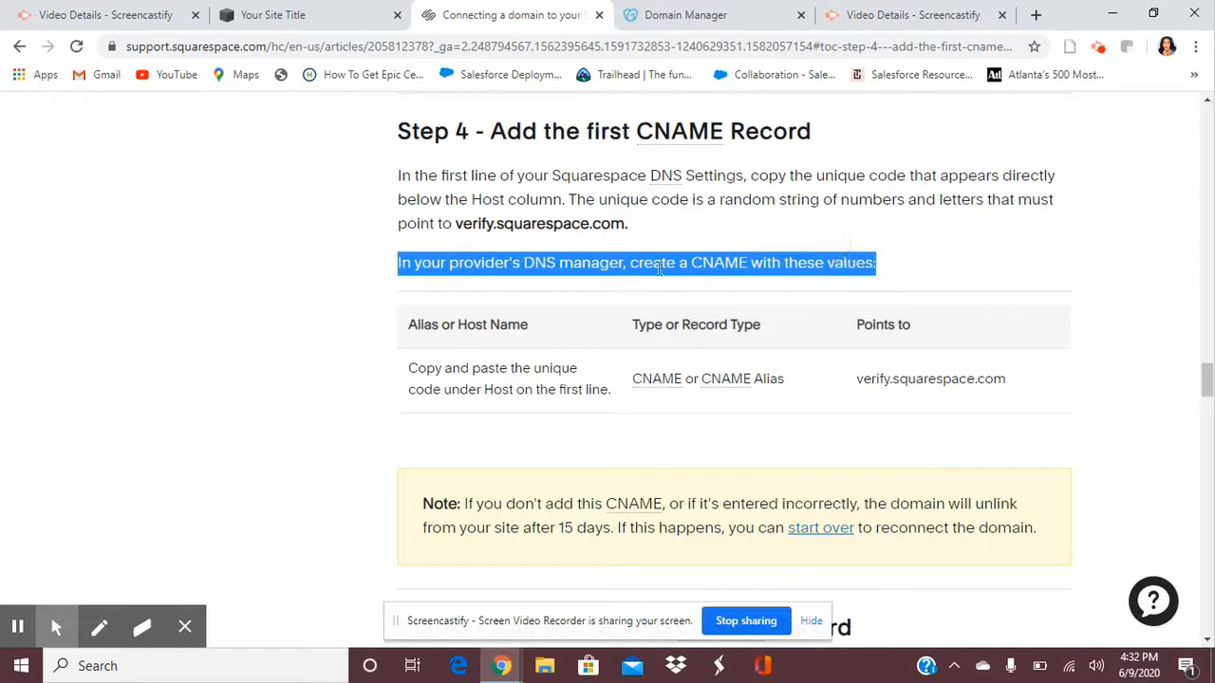
Return to GoDaddy's DNS Management and set the new record's type to CNAME.
click(644, 19)
scroll(673, 474, down, 3)
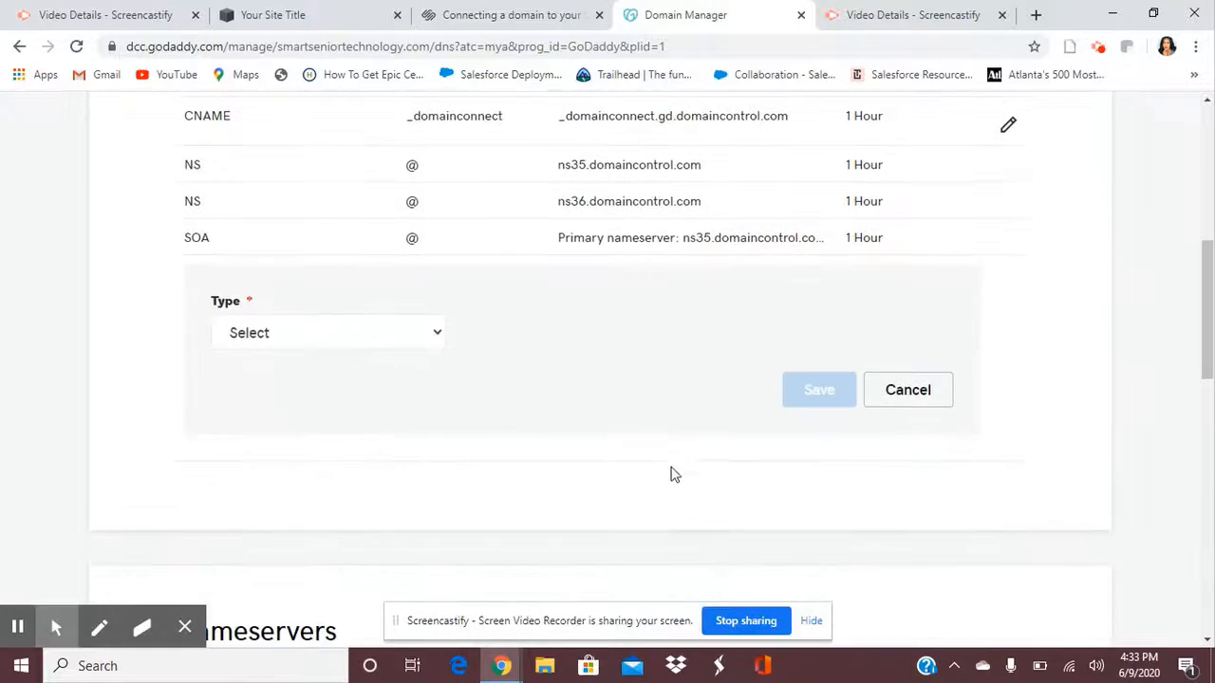
click(435, 338)
click(397, 459)
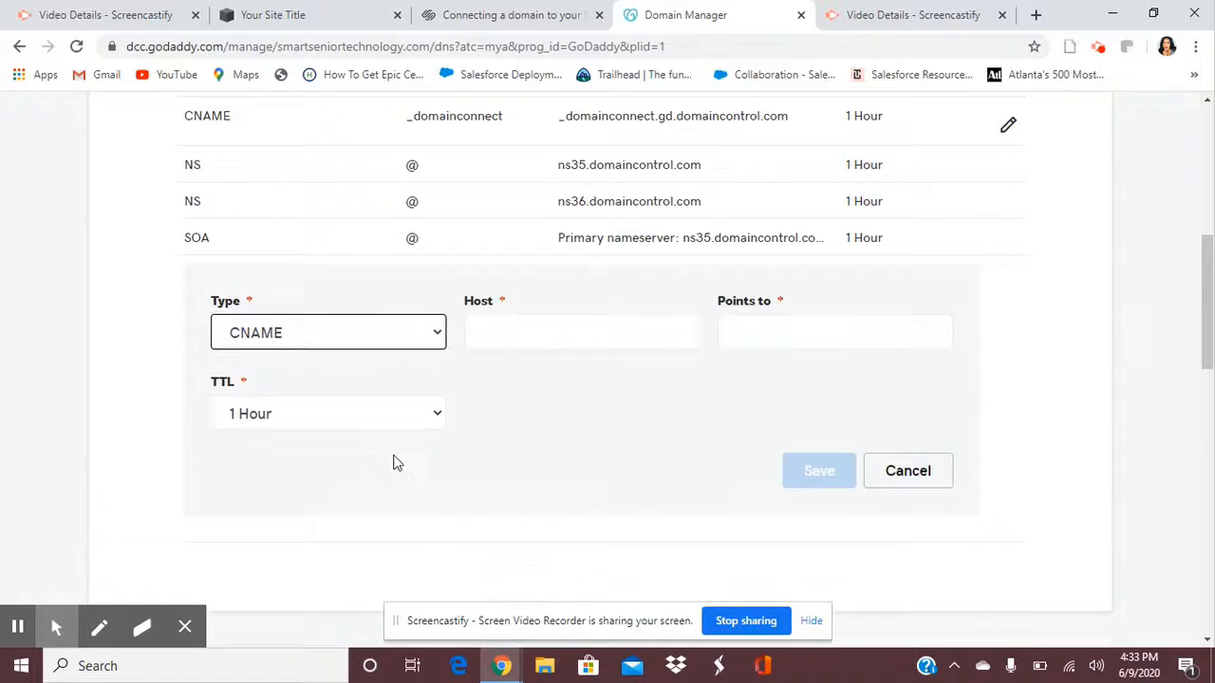
Copy the unique host code from the first entry in Squarespace's DNS settings into the GoDaddy CNAME record's Host field.
click(493, 350)
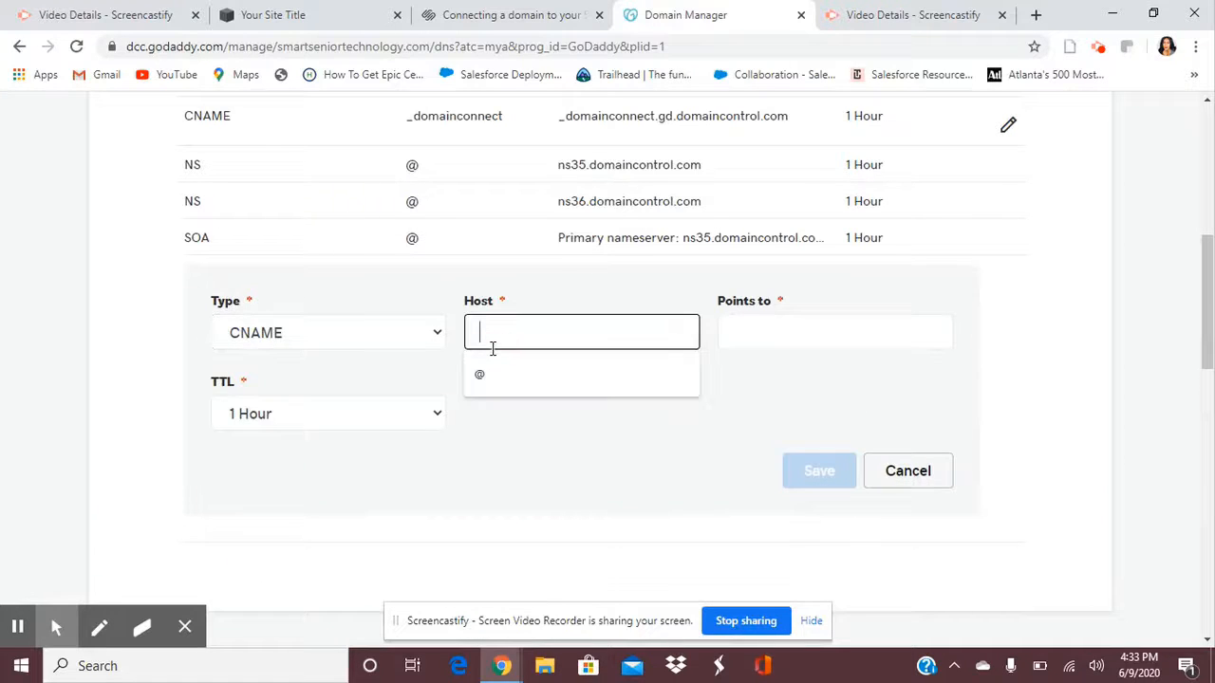
click(473, 19)
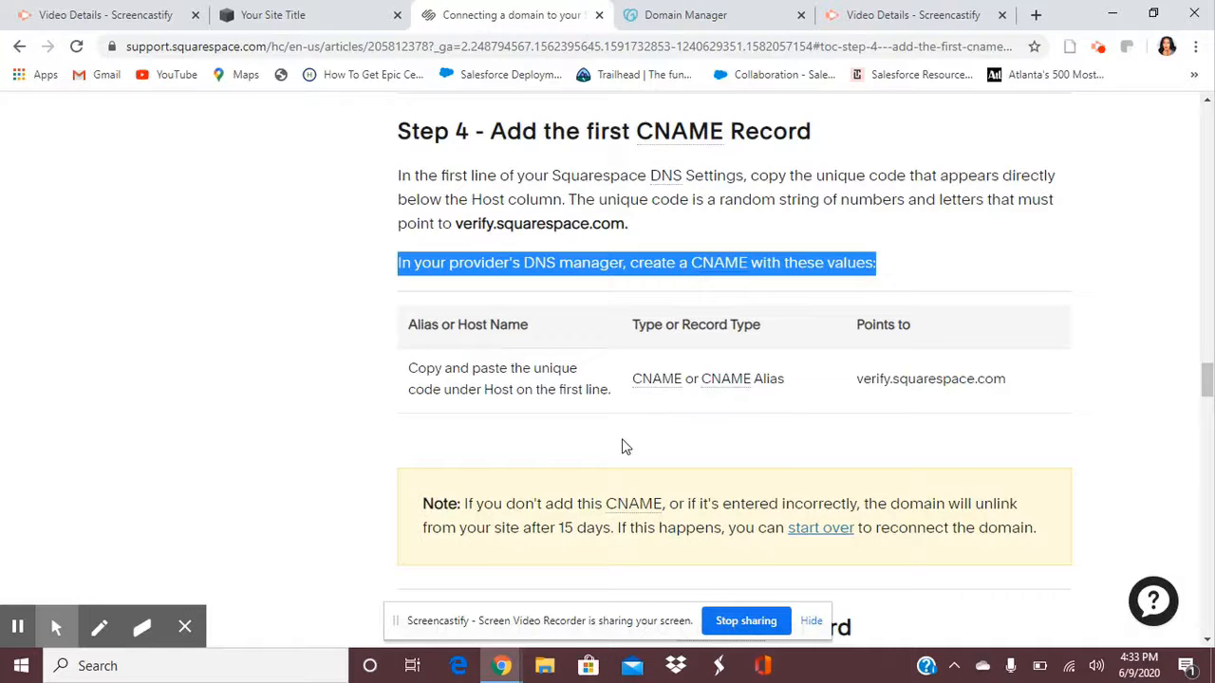
click(286, 21)
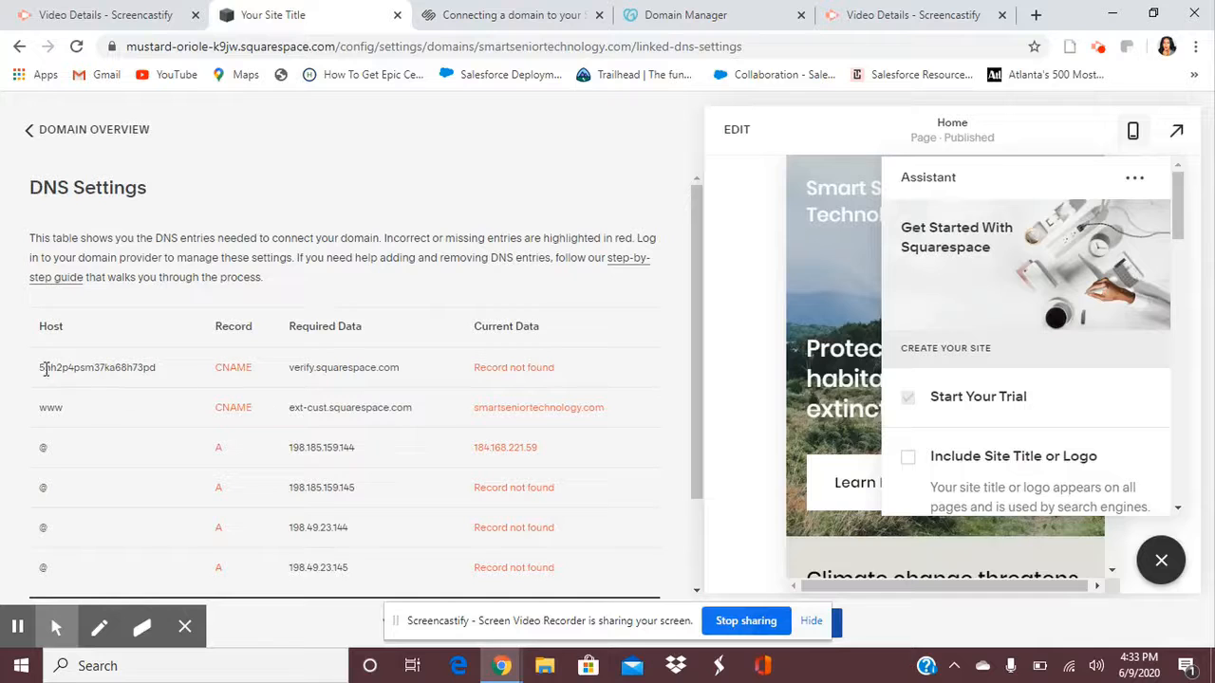
drag(37, 369, 152, 367)
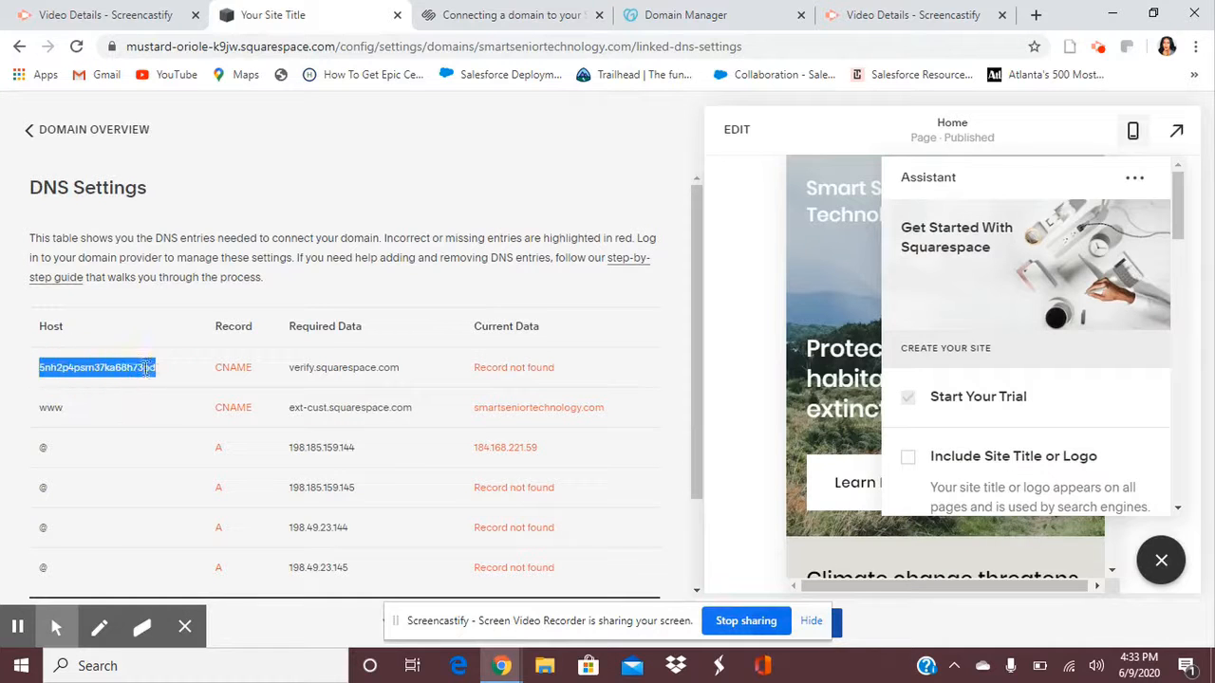
right_click(140, 367)
click(152, 383)
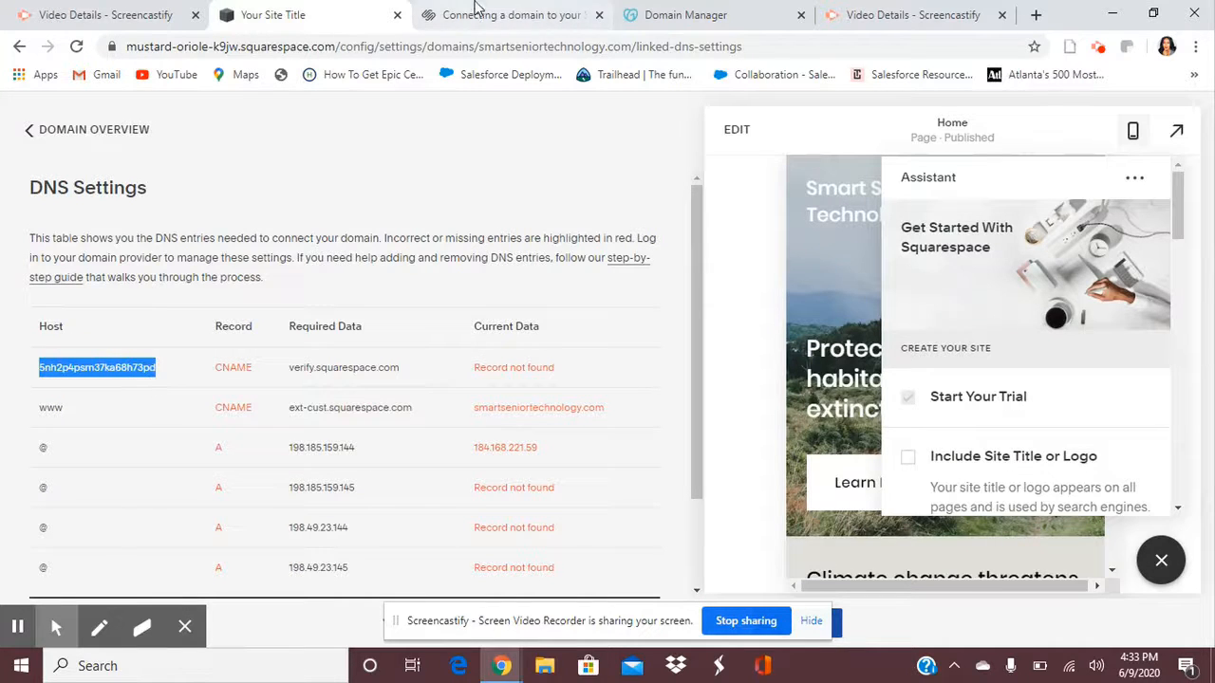
click(642, 17)
right_click(506, 332)
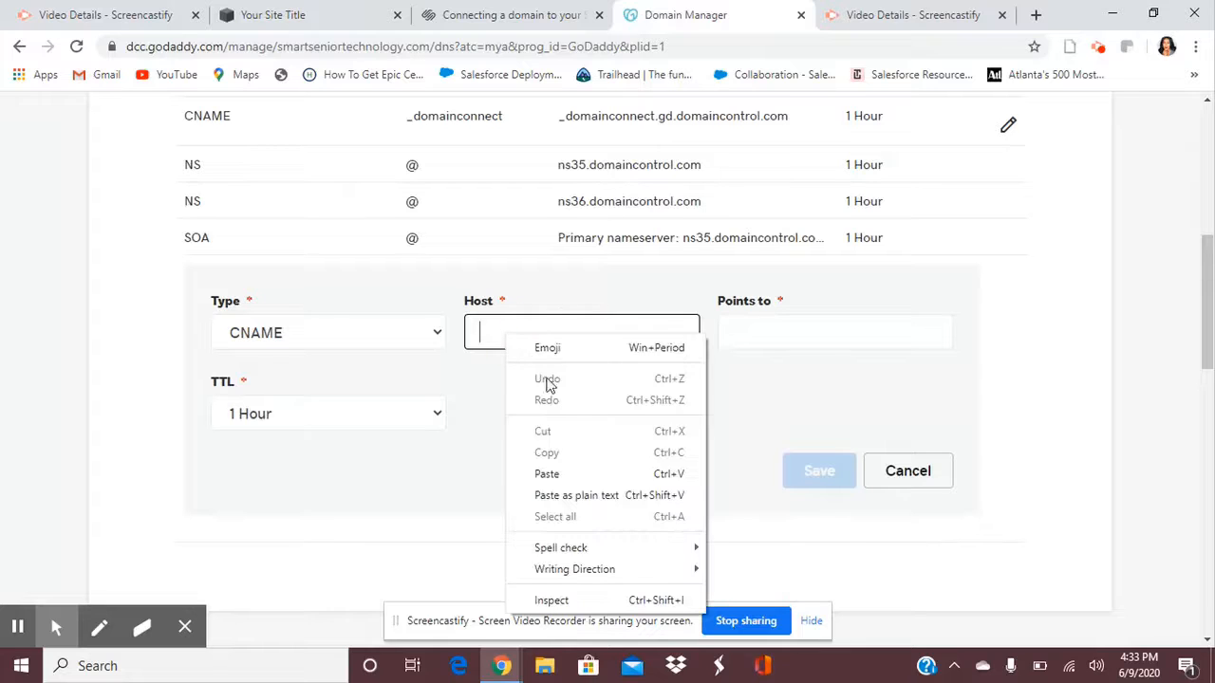
click(549, 474)
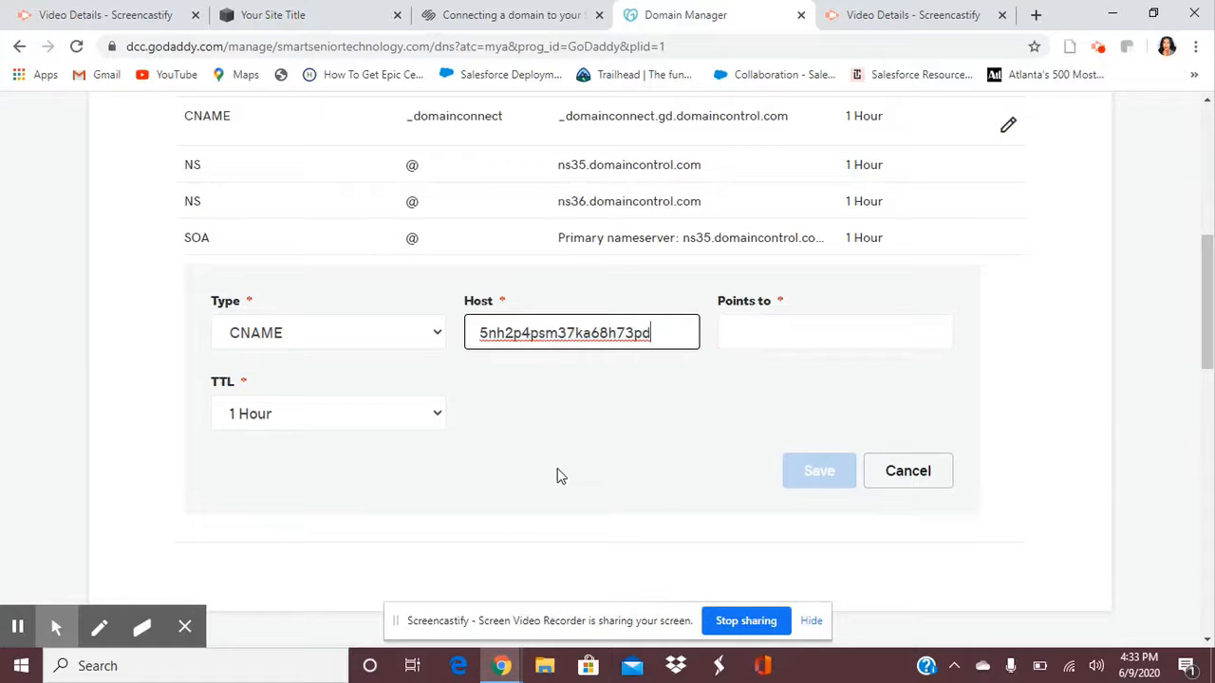
Copy verify.squarespace.com from the guide into the GoDaddy CNAME record's Points to field and return to the guide.
click(484, 17)
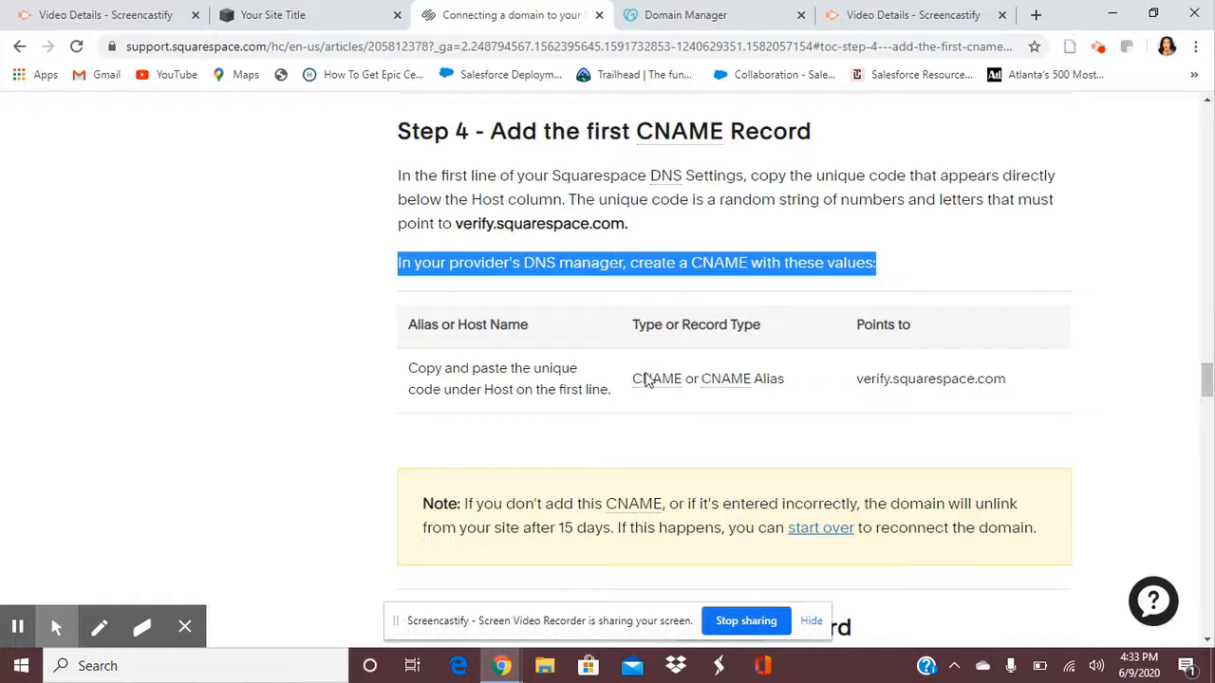
mouse_move(748, 392)
click(641, 15)
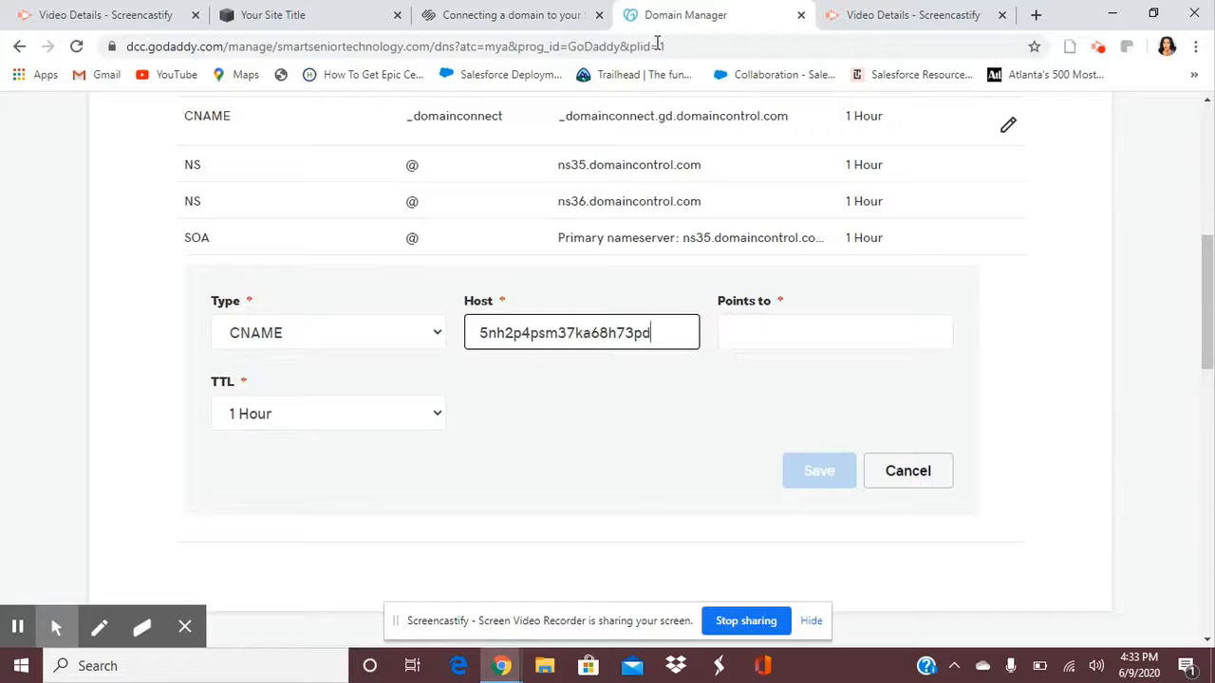
click(746, 332)
click(491, 18)
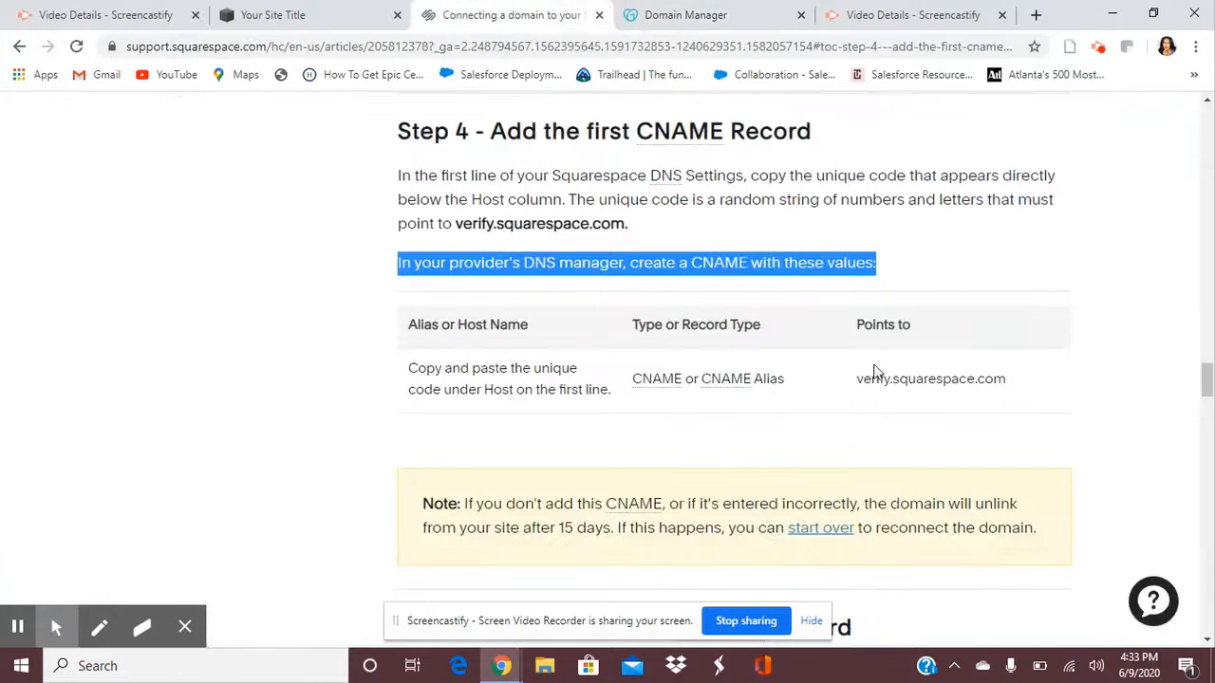
drag(859, 378, 978, 389)
right_click(978, 390)
click(992, 397)
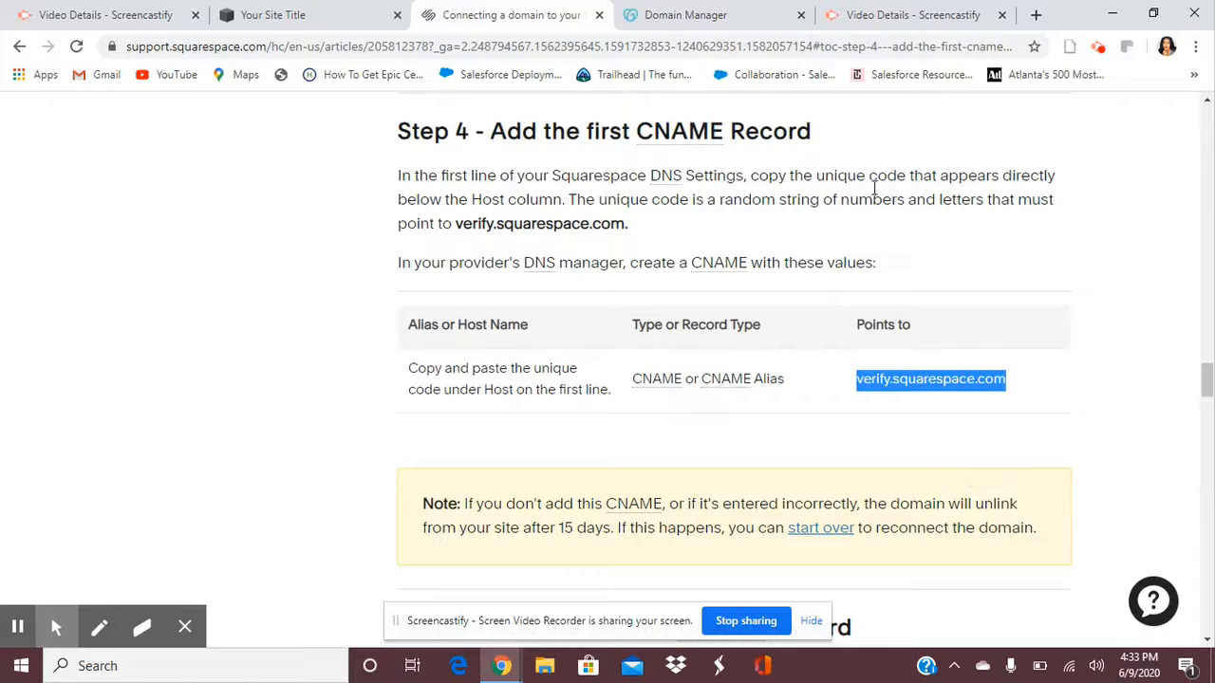
click(680, 19)
right_click(731, 333)
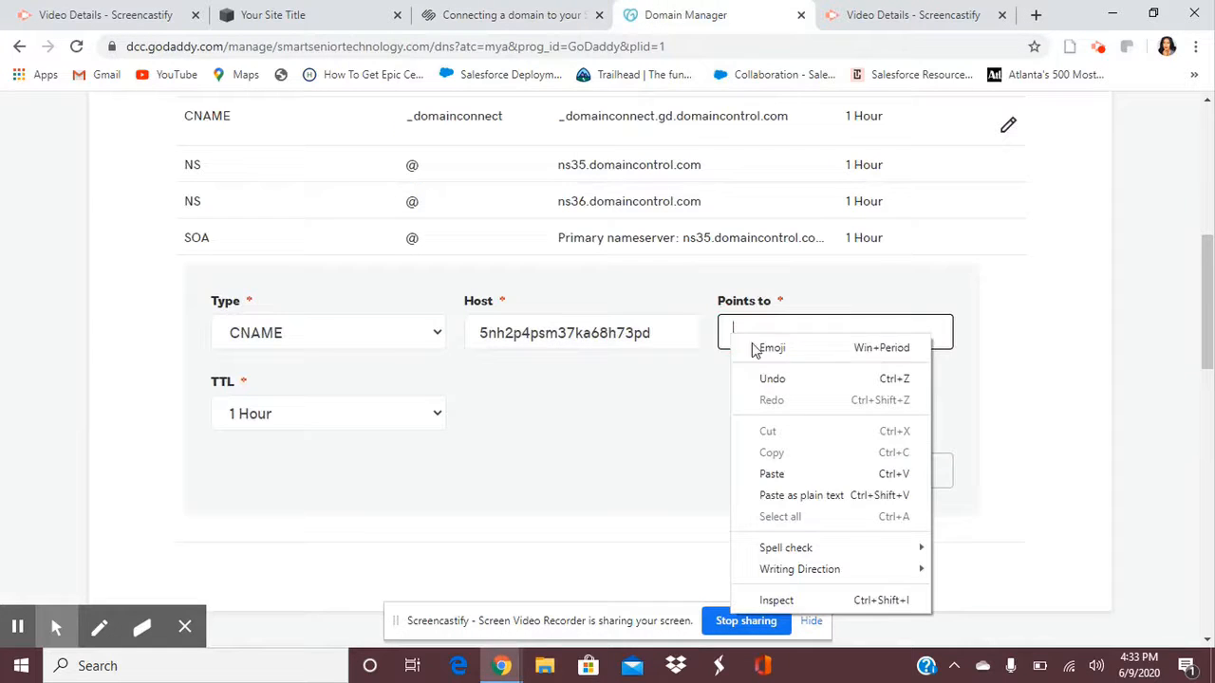
click(784, 472)
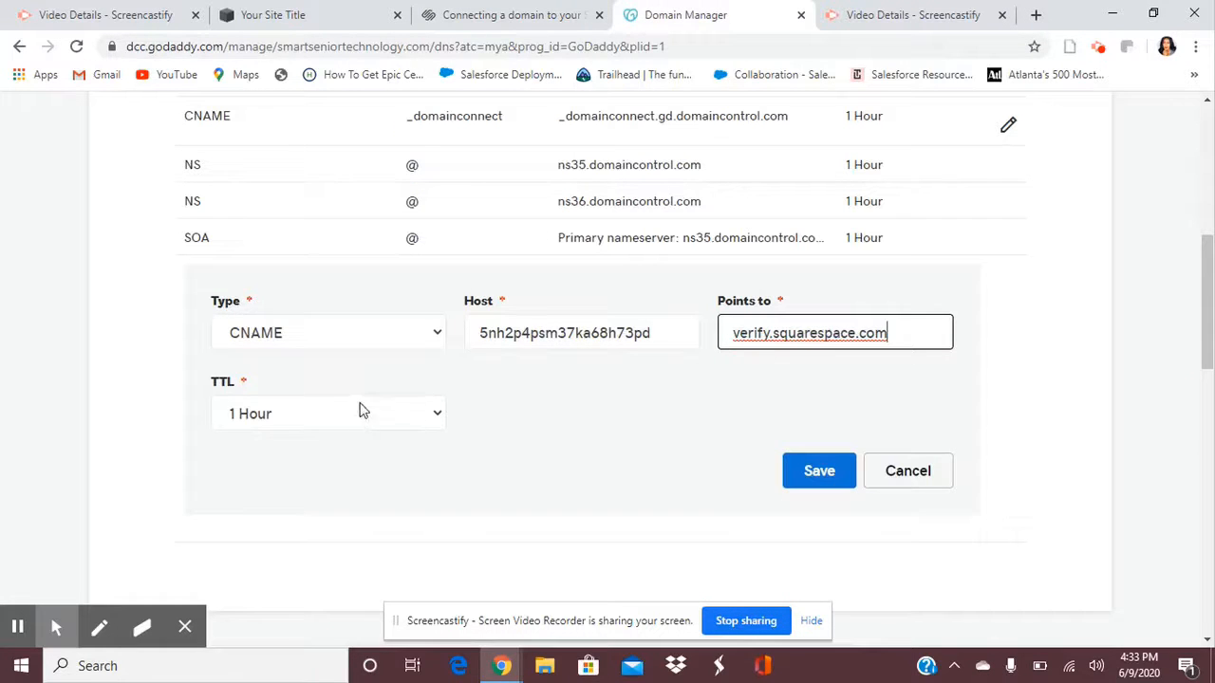
click(496, 17)
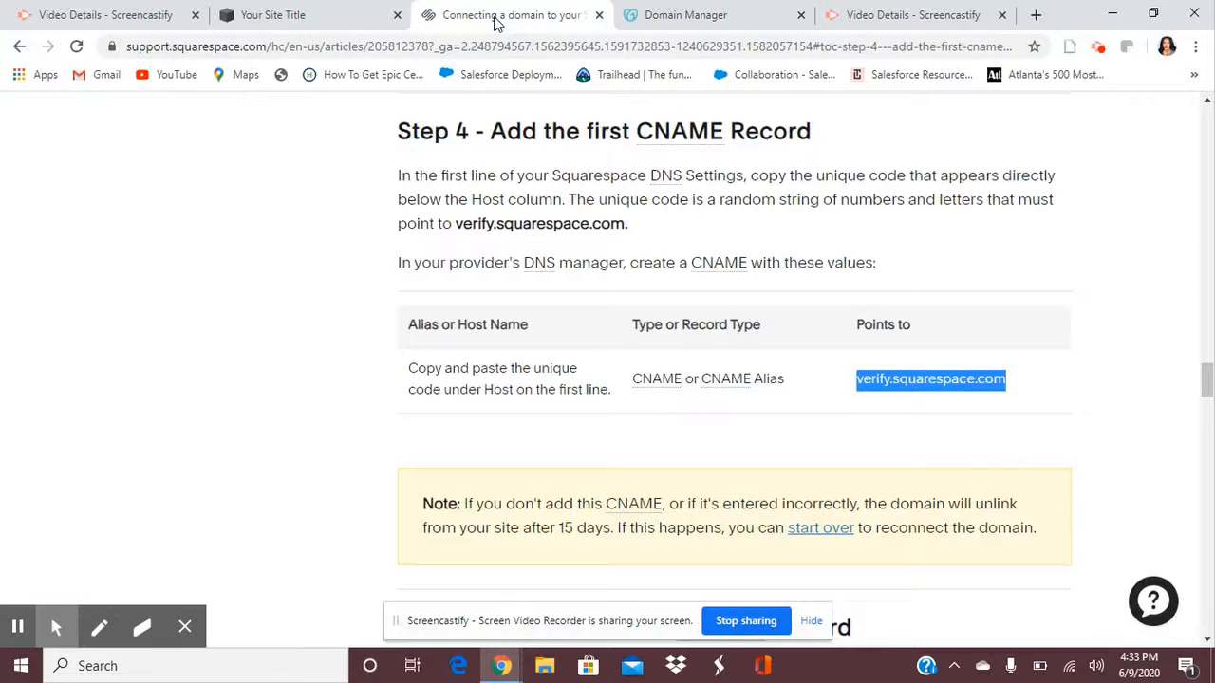
Keep the verification CNAME record's TTL at 1 Hour in GoDaddy and save the record.
click(390, 428)
click(655, 19)
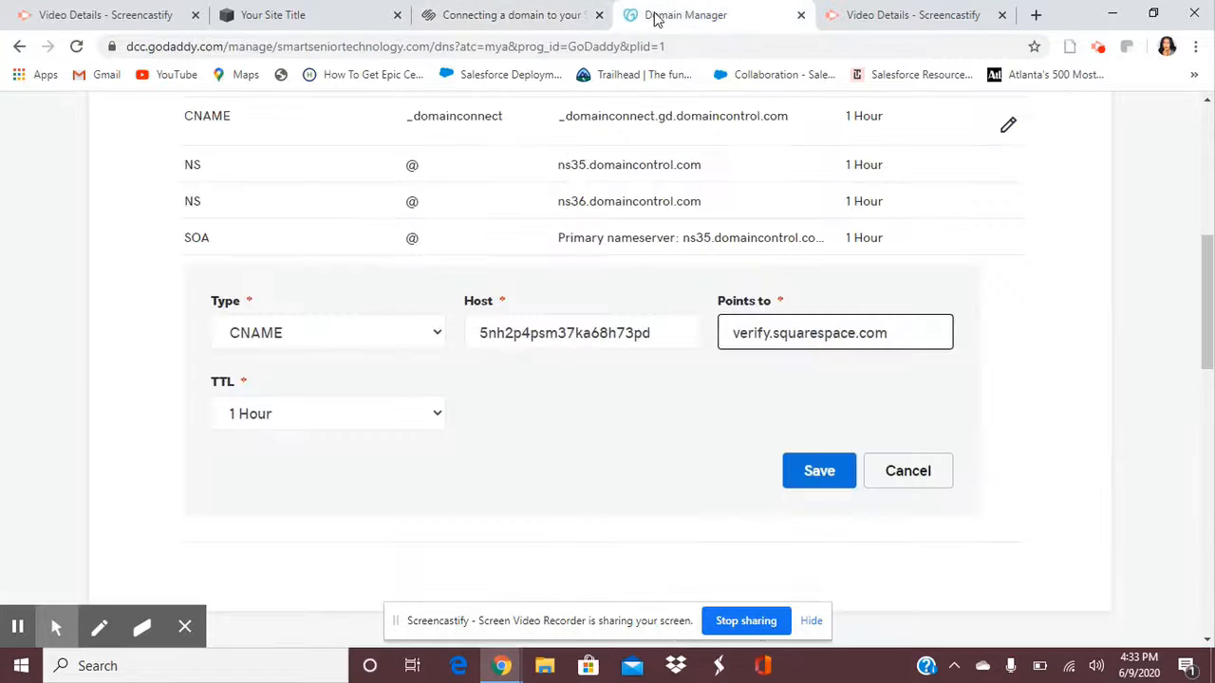
click(439, 418)
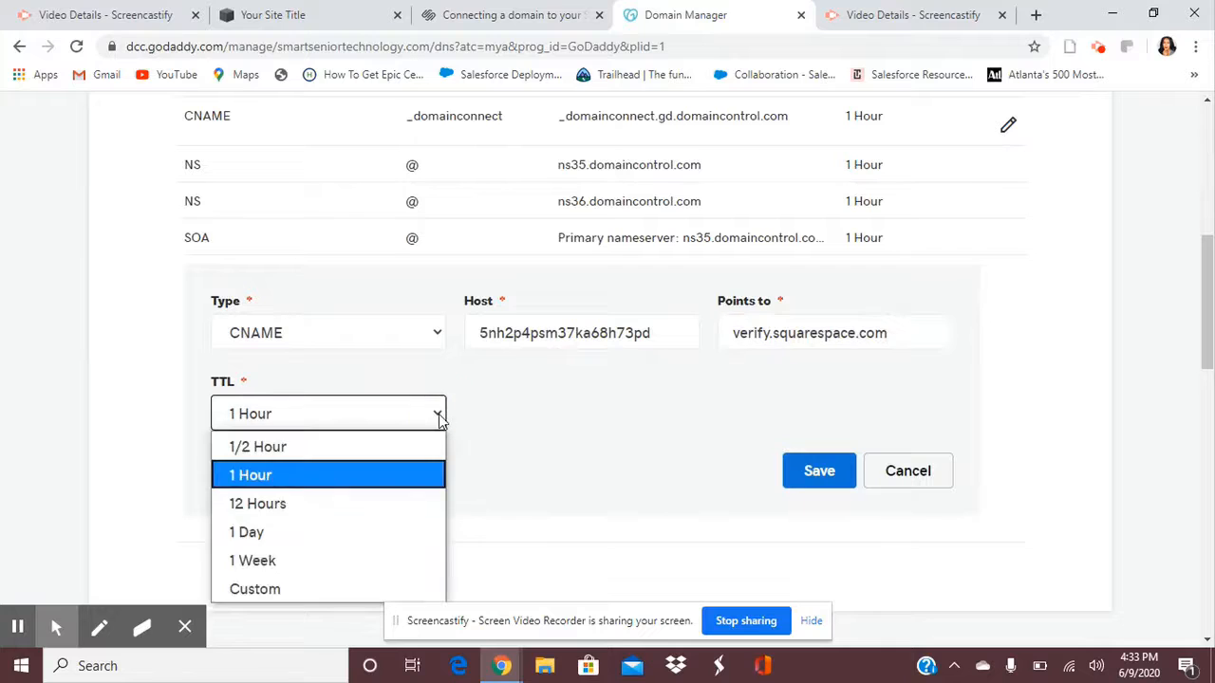
click(439, 418)
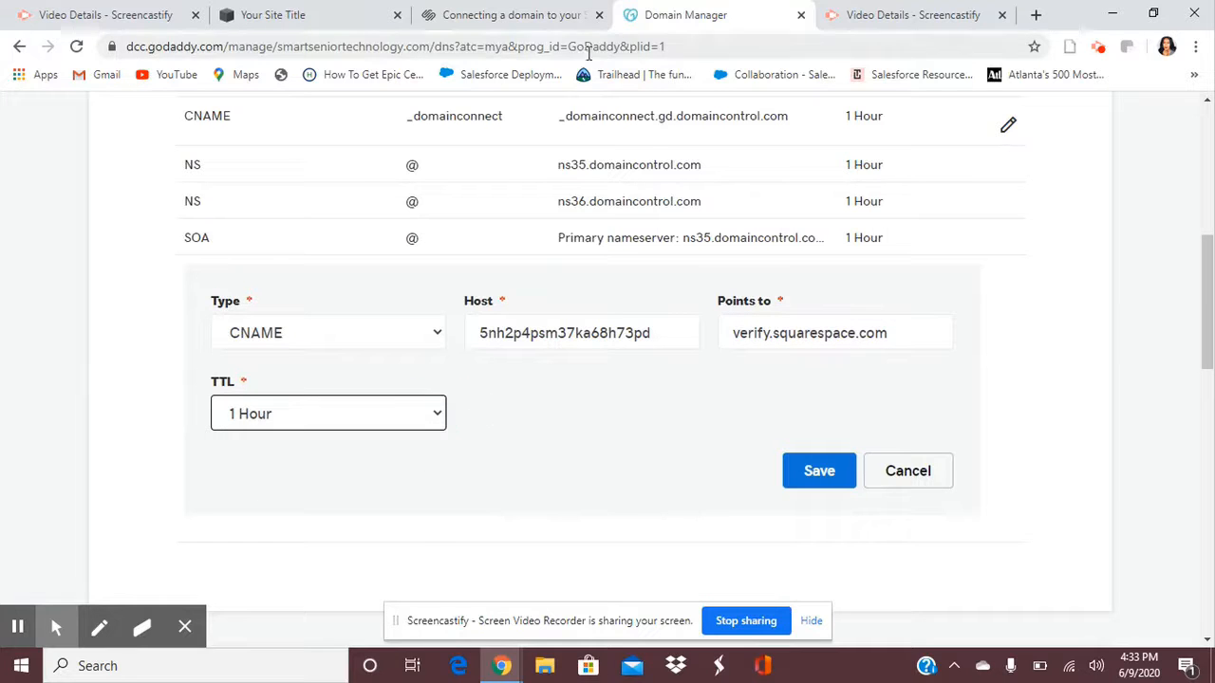
click(499, 17)
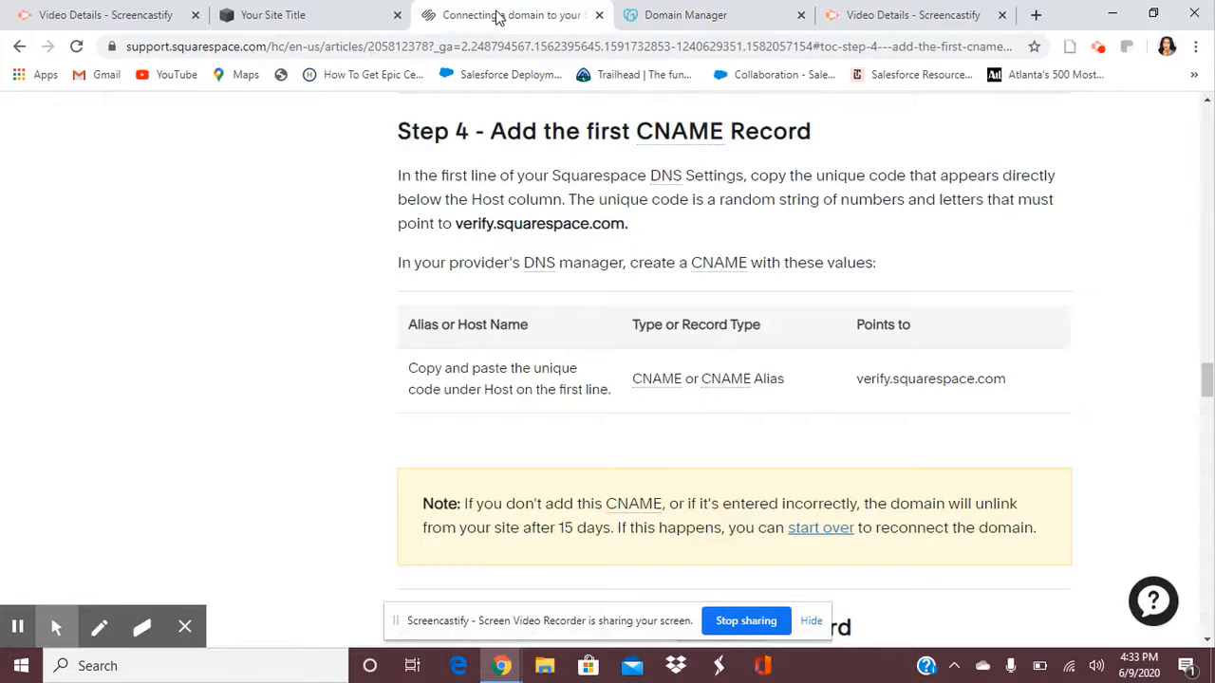
click(667, 17)
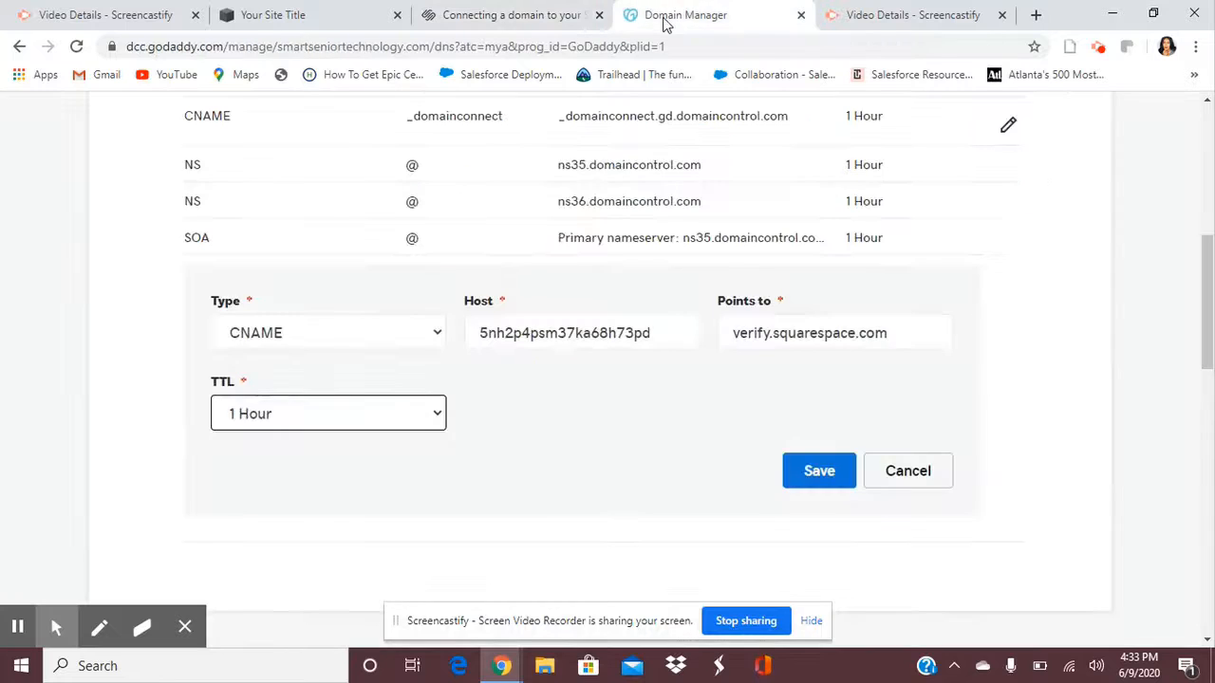
click(815, 474)
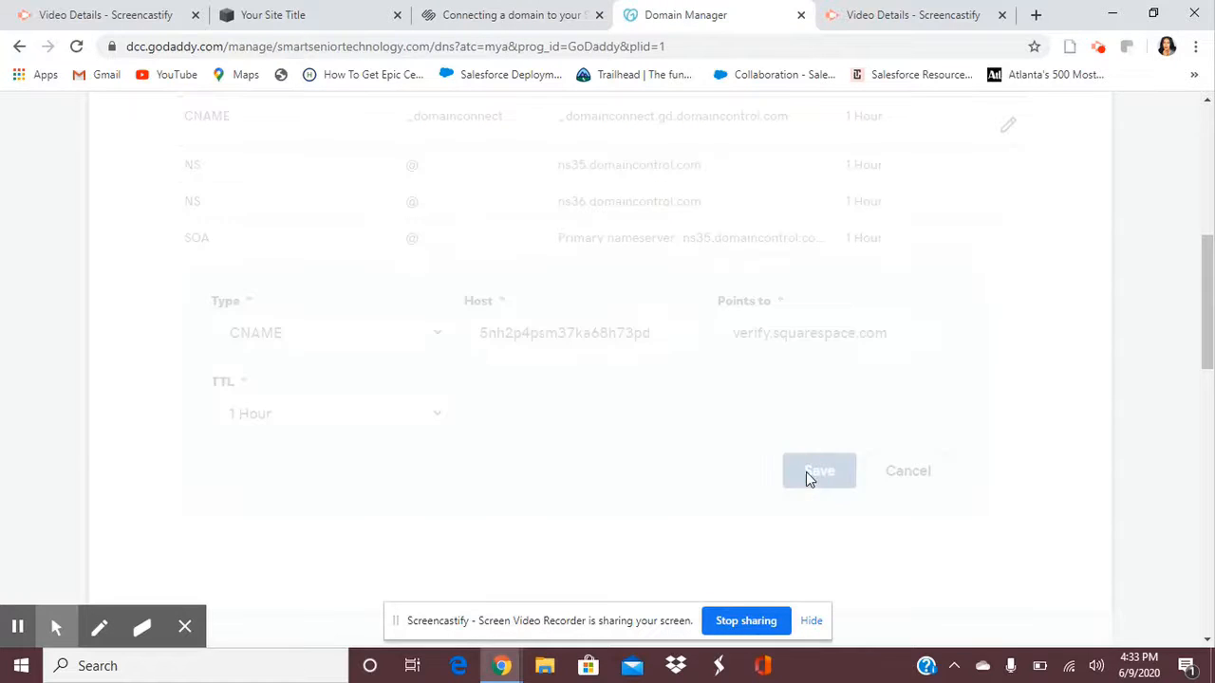
Read Step 5 of the Squarespace guide on the second CNAME record and check the www entry in Squarespace's DNS Settings.
click(465, 20)
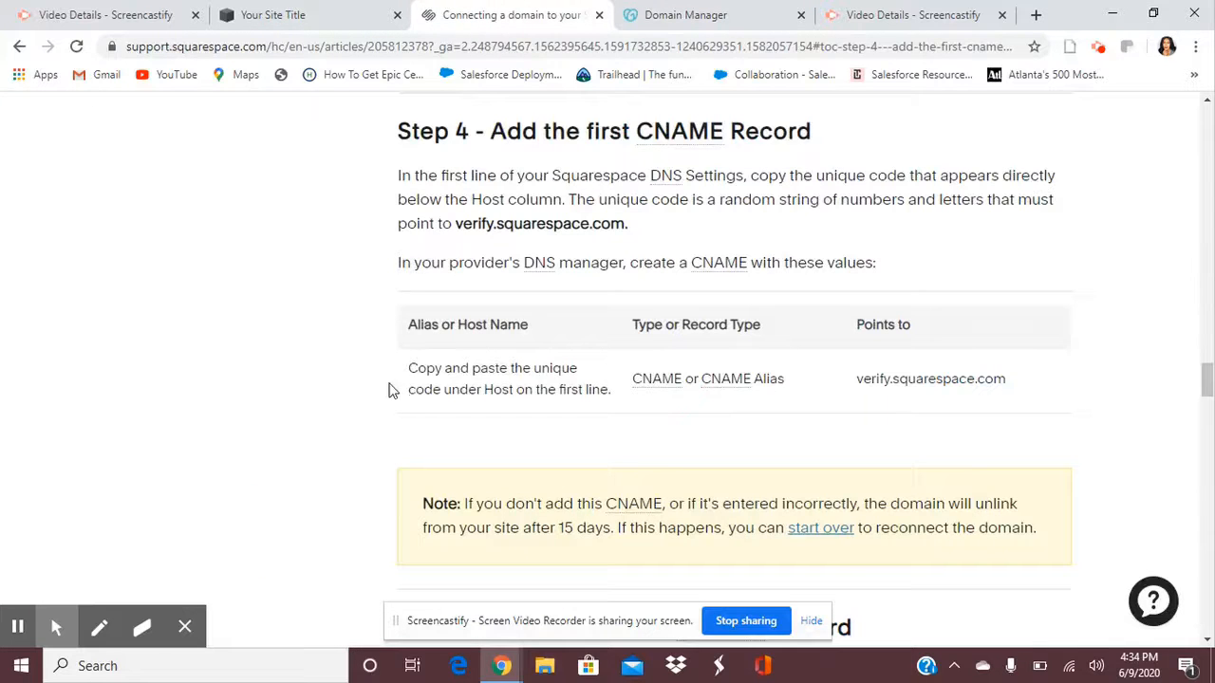
scroll(342, 404, down, 5)
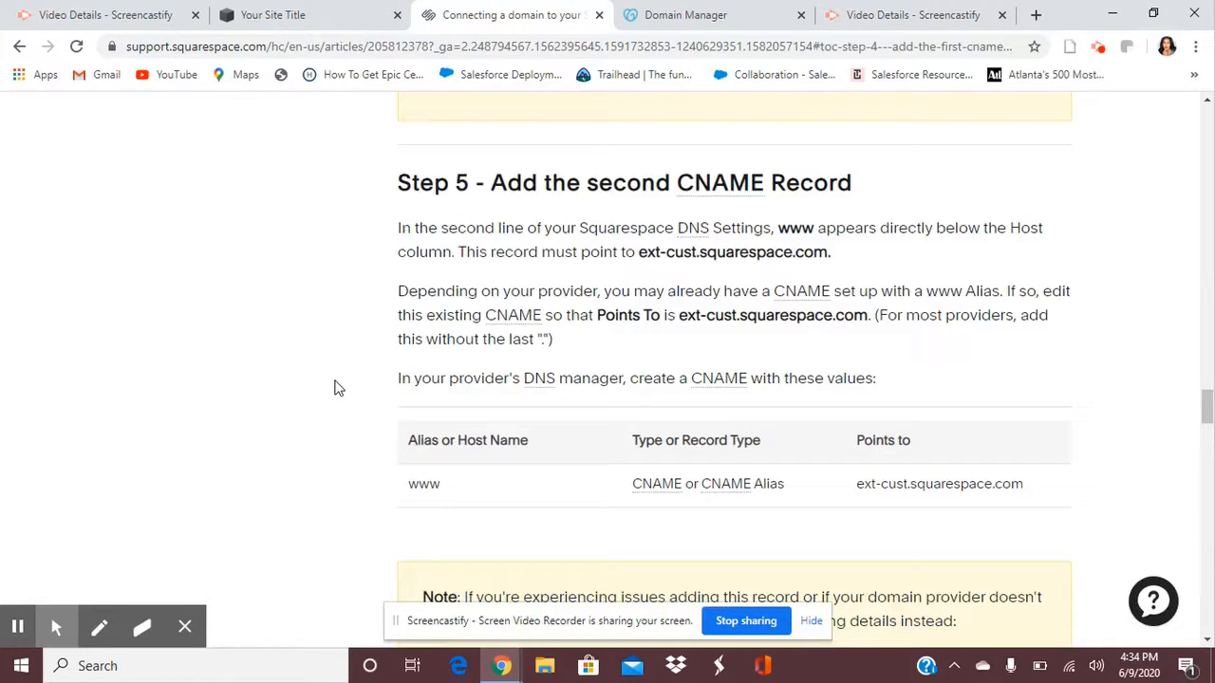
scroll(334, 388, down, 2)
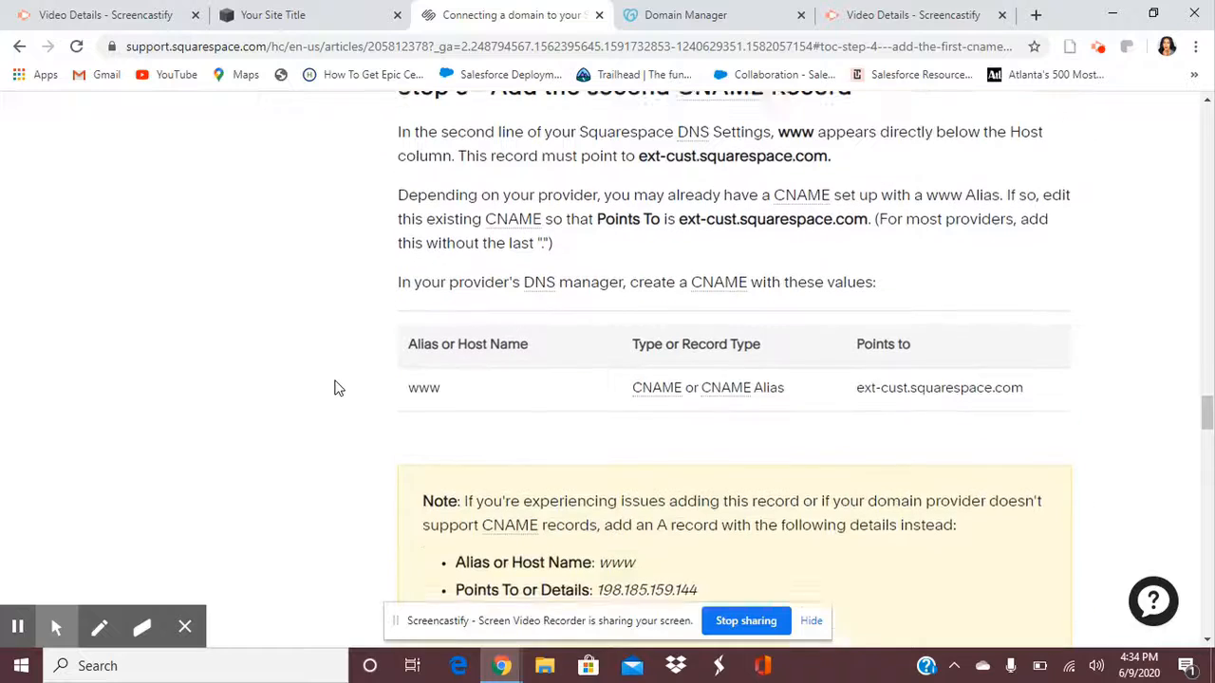
scroll(334, 388, up, 2)
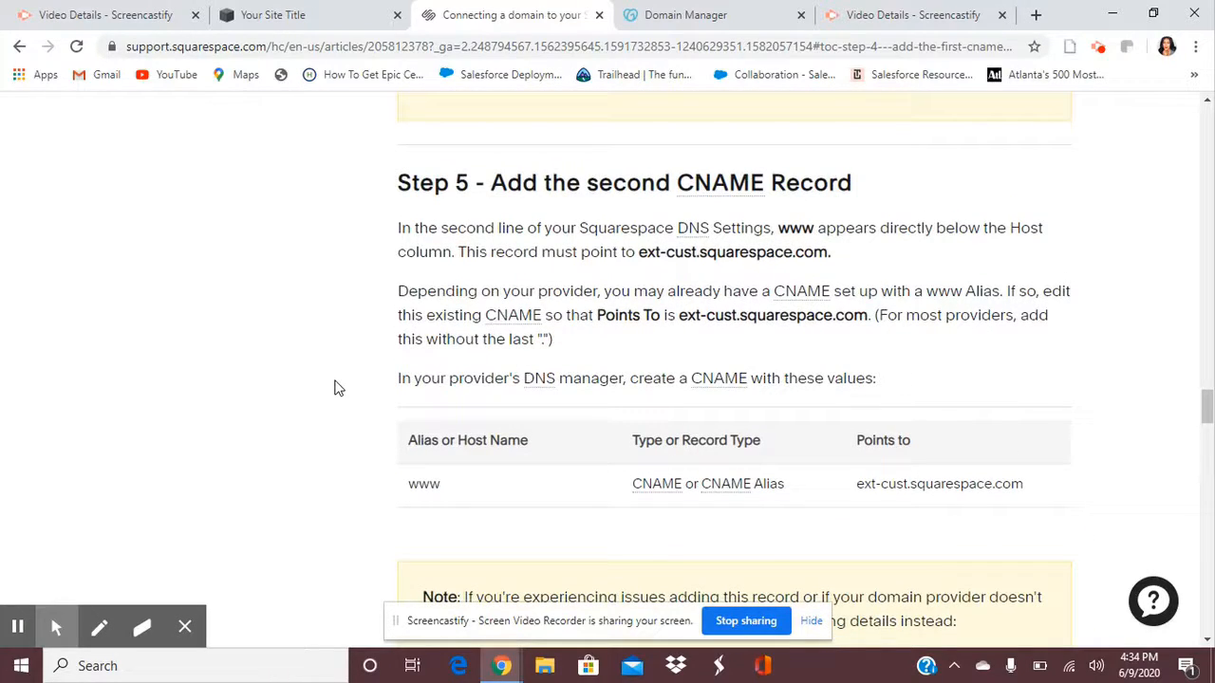
scroll(335, 387, up, 1)
scroll(335, 388, down, 2)
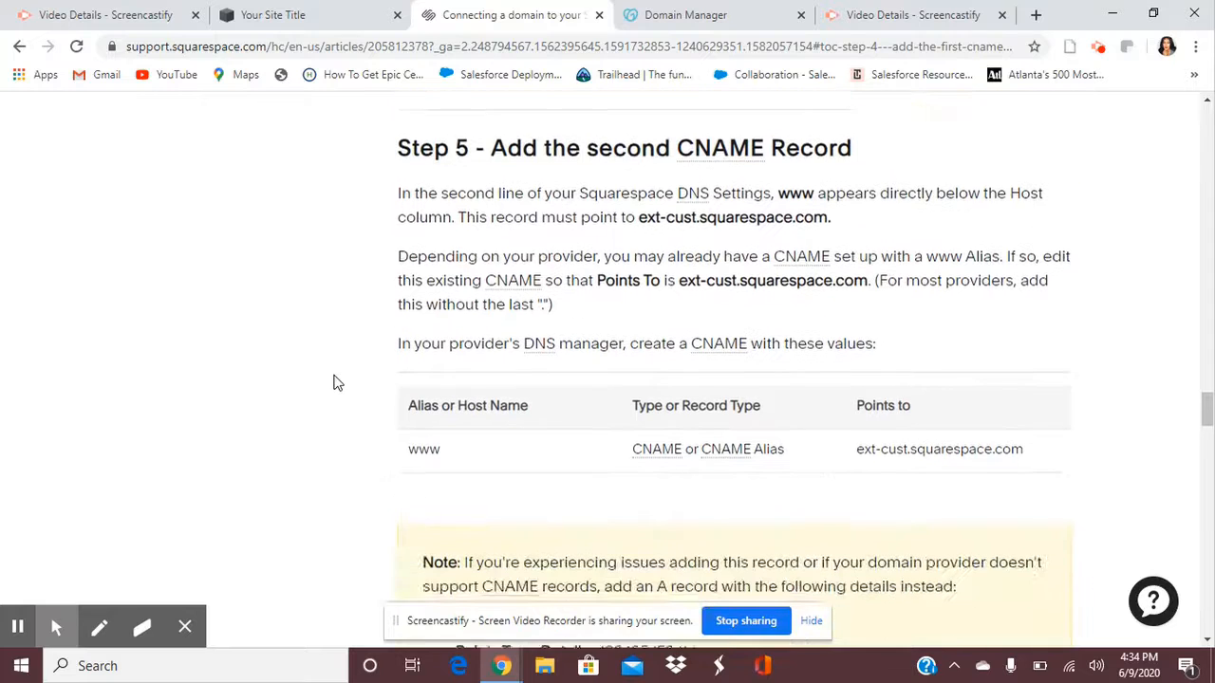
scroll(337, 390, up, 1)
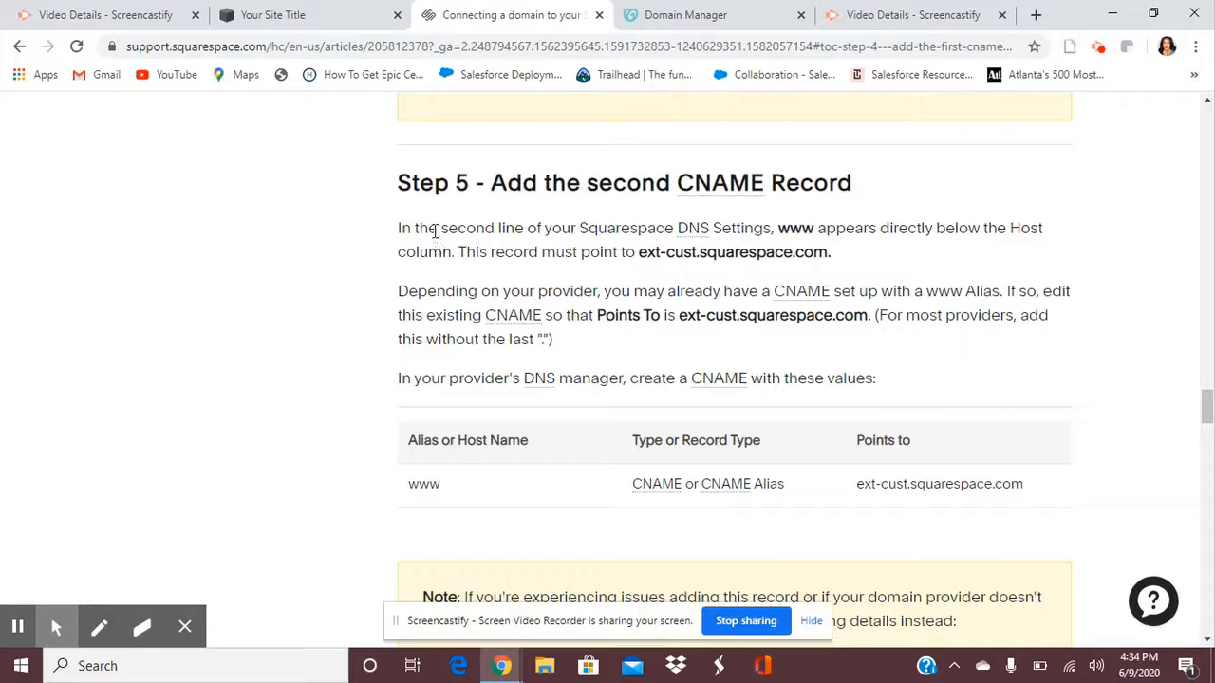
click(300, 19)
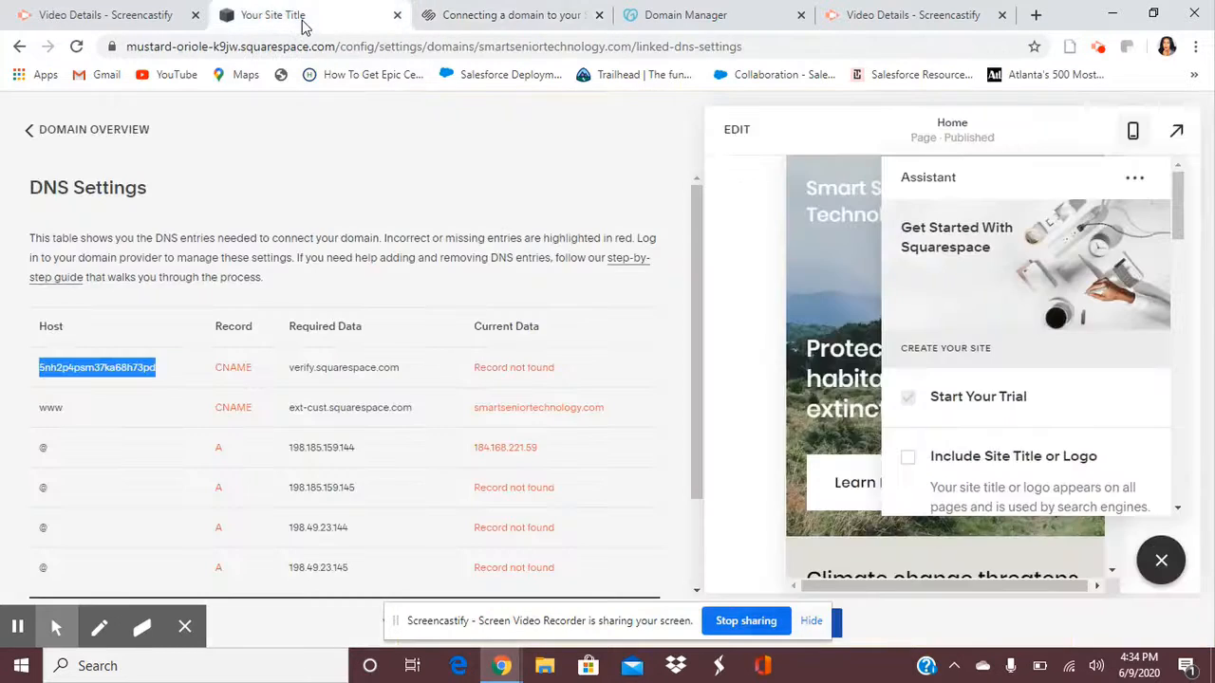
double_click(50, 408)
click(478, 17)
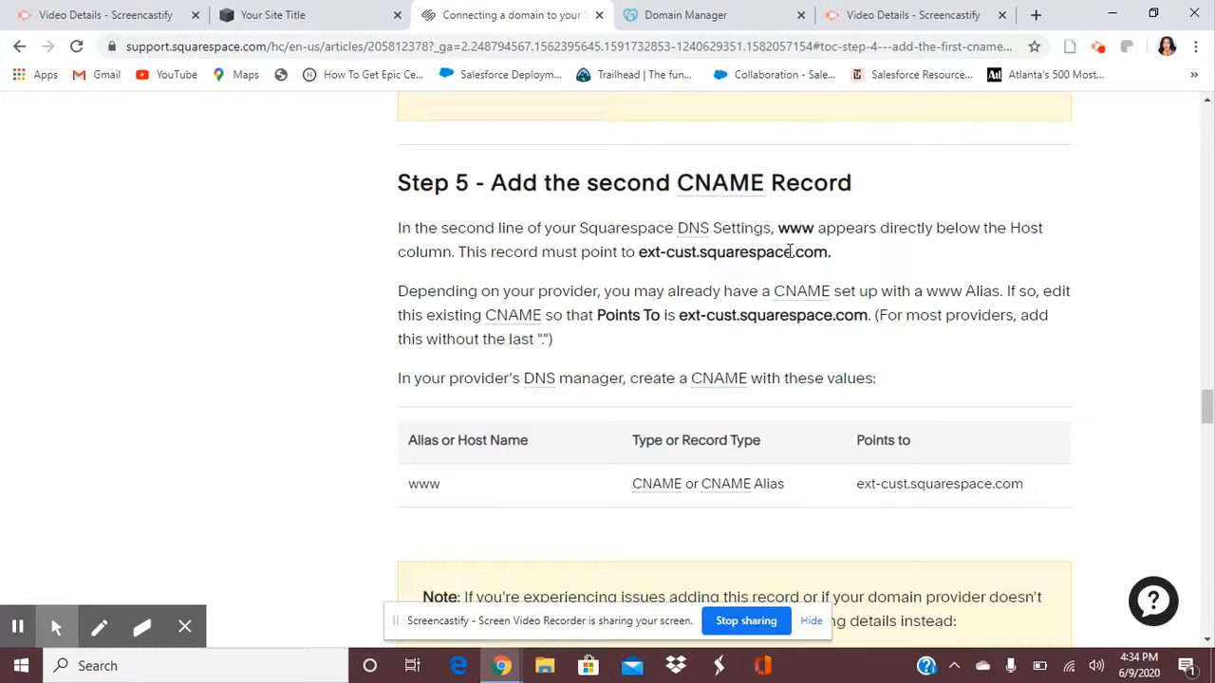
scroll(403, 301, down, 1)
scroll(404, 302, up, 1)
Locate the existing www CNAME record in GoDaddy's DNS list and compare it with the www entry in Squarespace's DNS Settings.
click(672, 25)
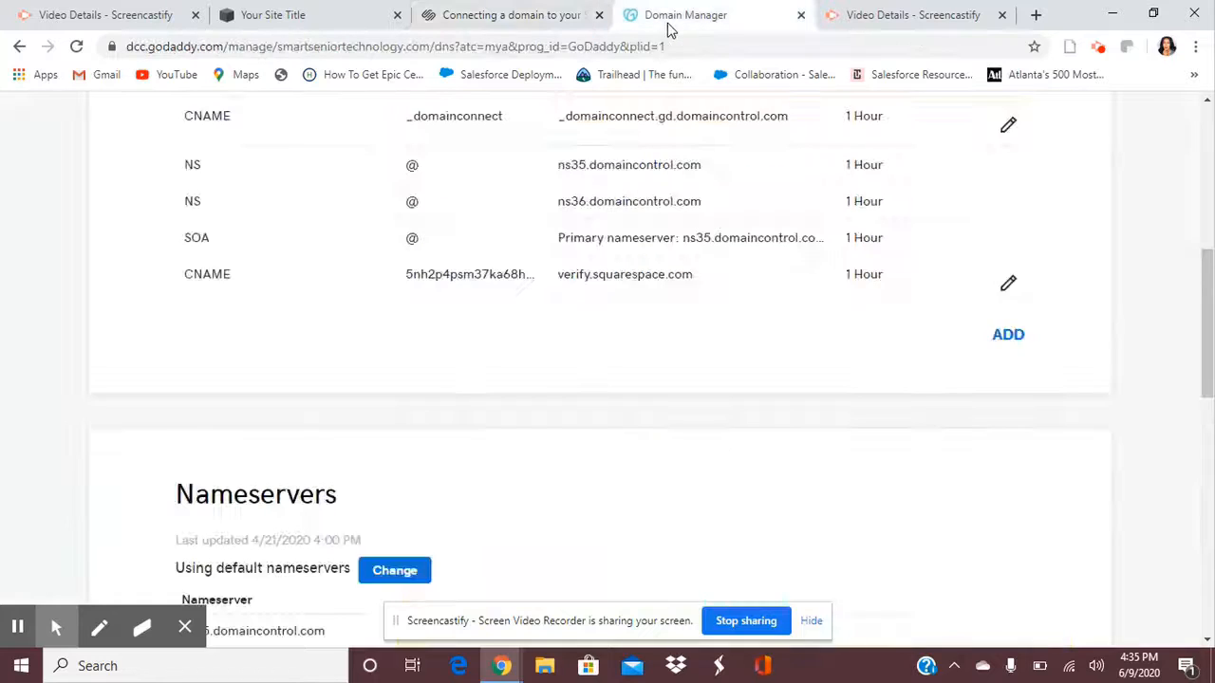
scroll(600, 455, up, 1)
scroll(600, 455, up, 1)
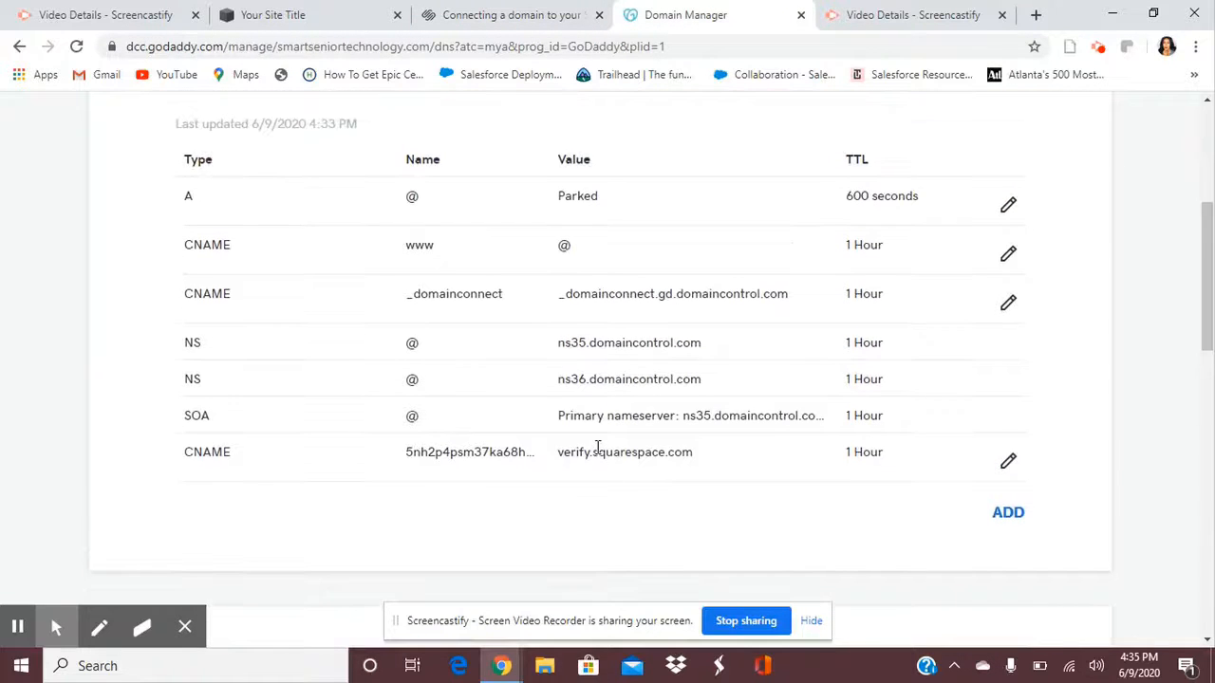
drag(184, 246, 451, 258)
click(451, 258)
click(296, 19)
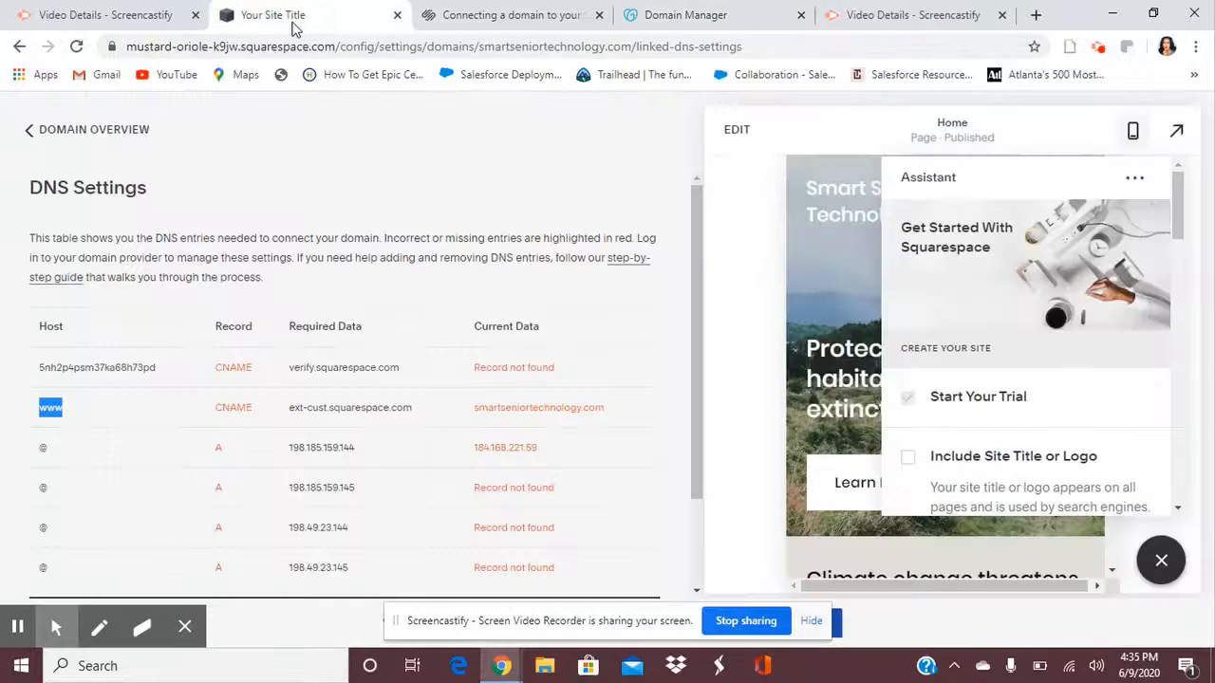
Copy the destination ext-cust.squarespace.com from the guide's Step 5 table and return to GoDaddy's DNS records.
click(503, 23)
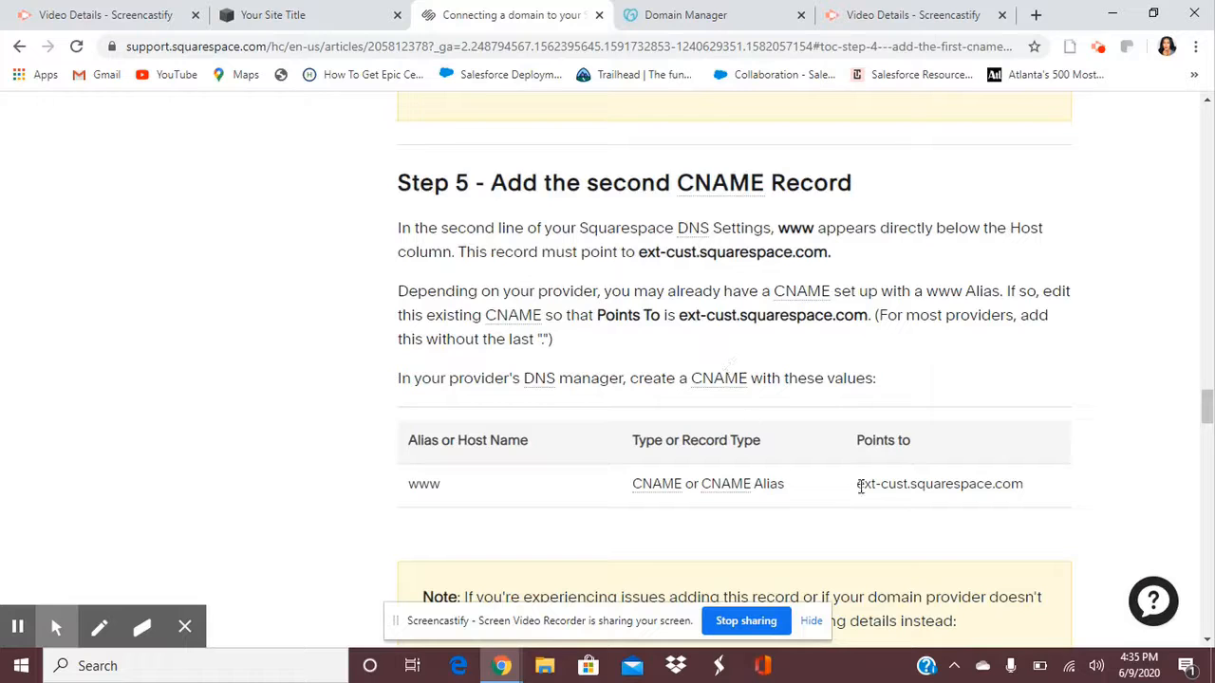
drag(857, 483, 1022, 484)
right_click(901, 500)
click(903, 500)
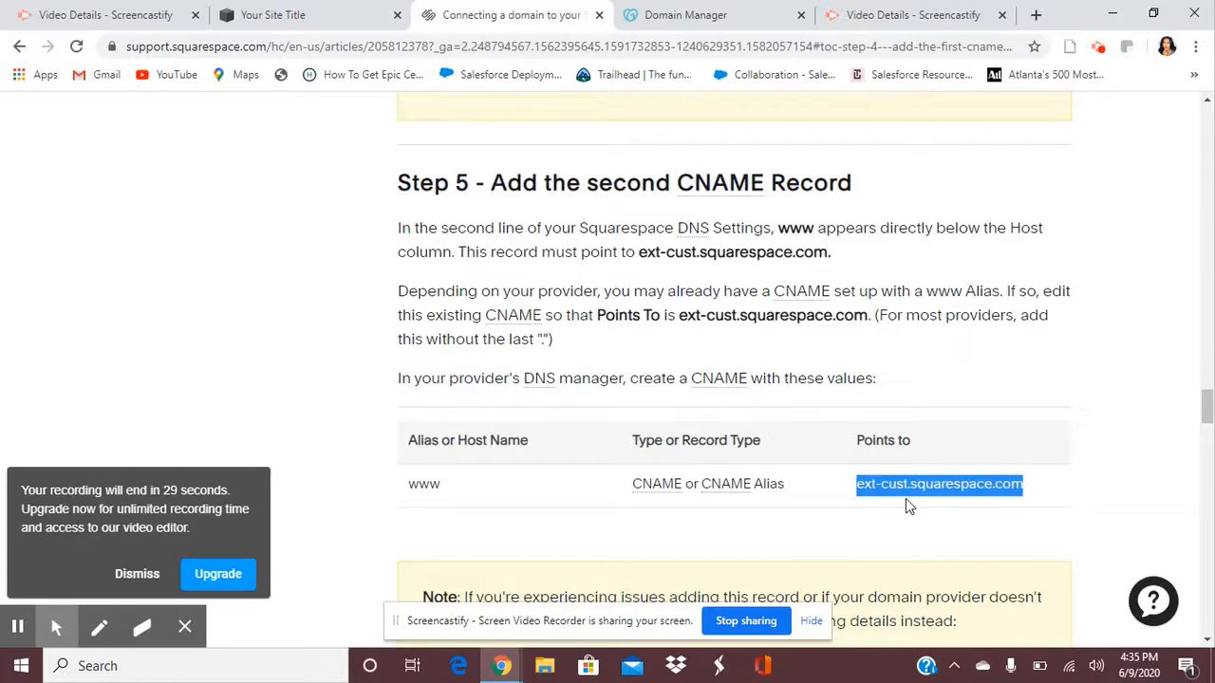
click(647, 19)
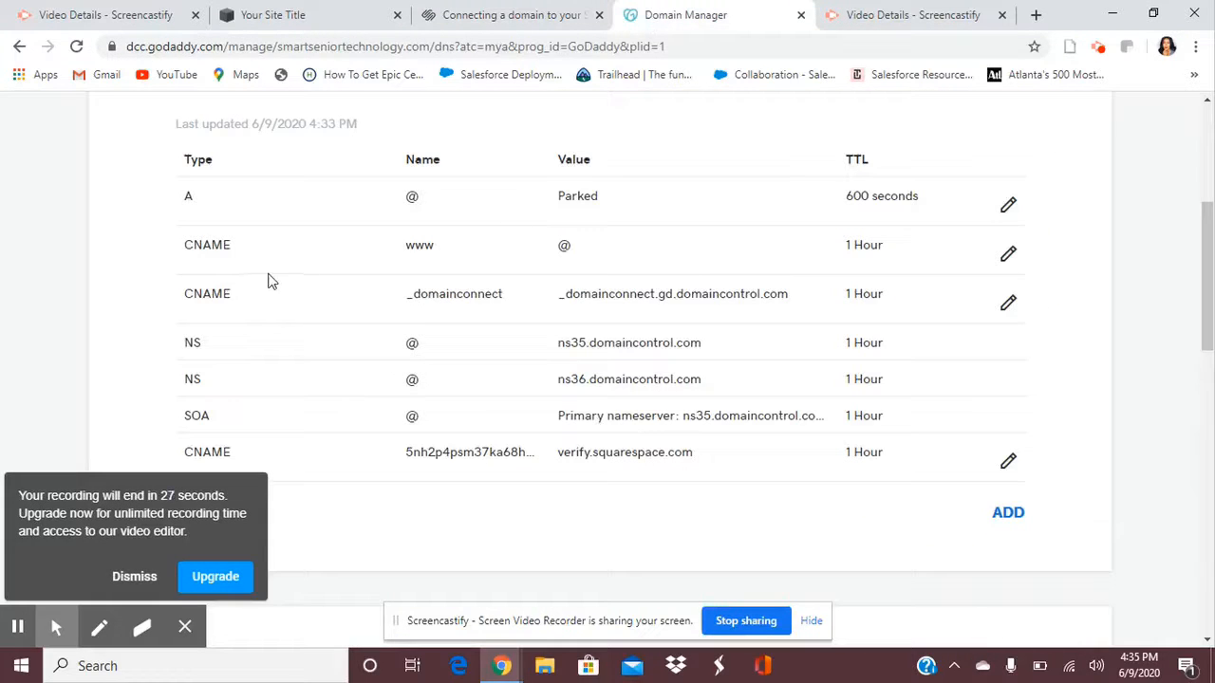
Edit the existing www CNAME record to point to ext-cust.squarespace.com and save it.
click(1009, 257)
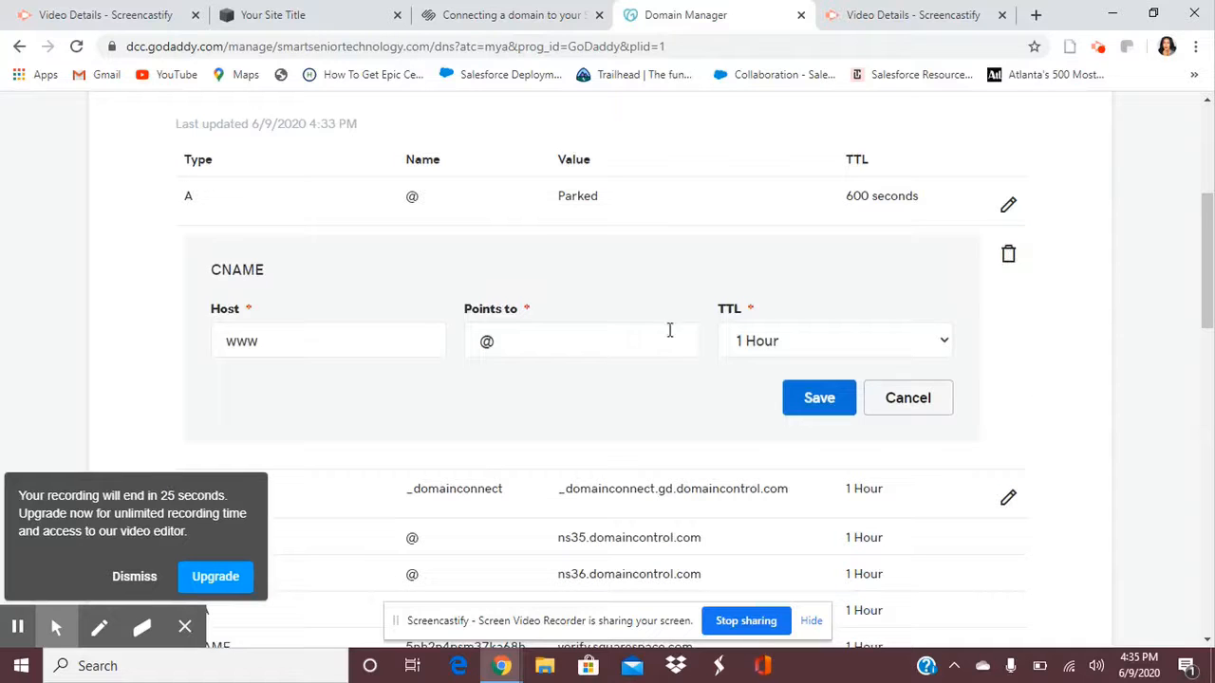
click(589, 347)
right_click(589, 349)
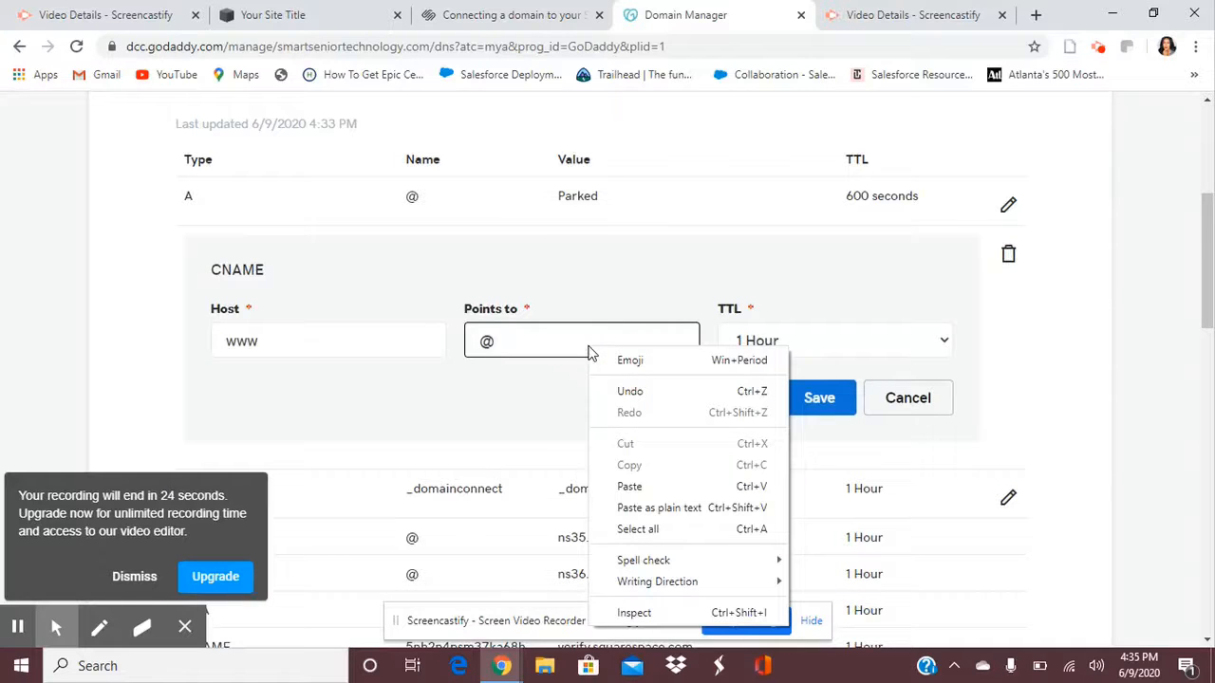
click(521, 344)
key(BackSpace)
right_click(507, 342)
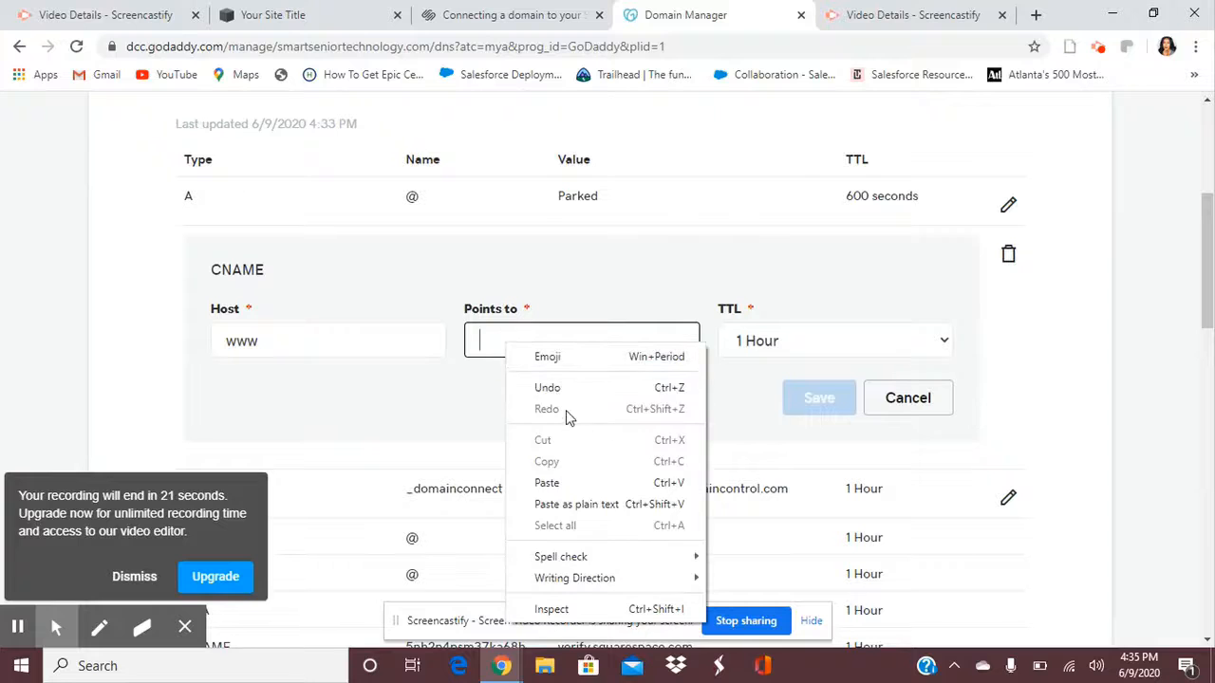
click(569, 485)
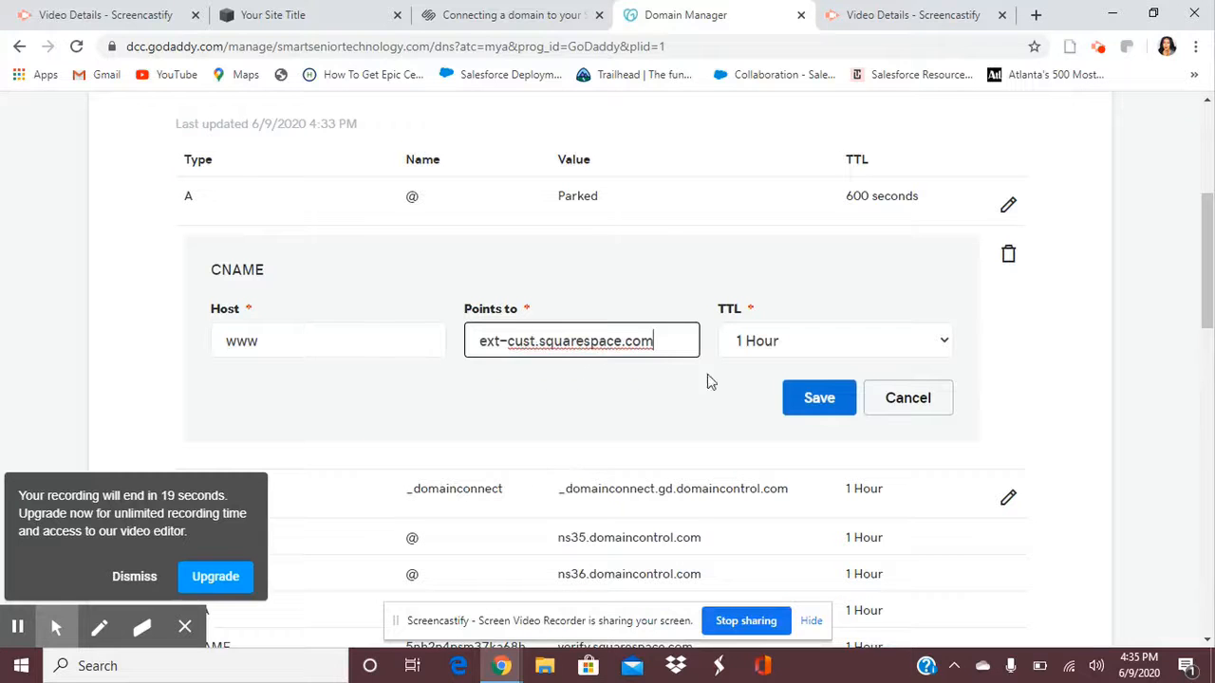
click(813, 401)
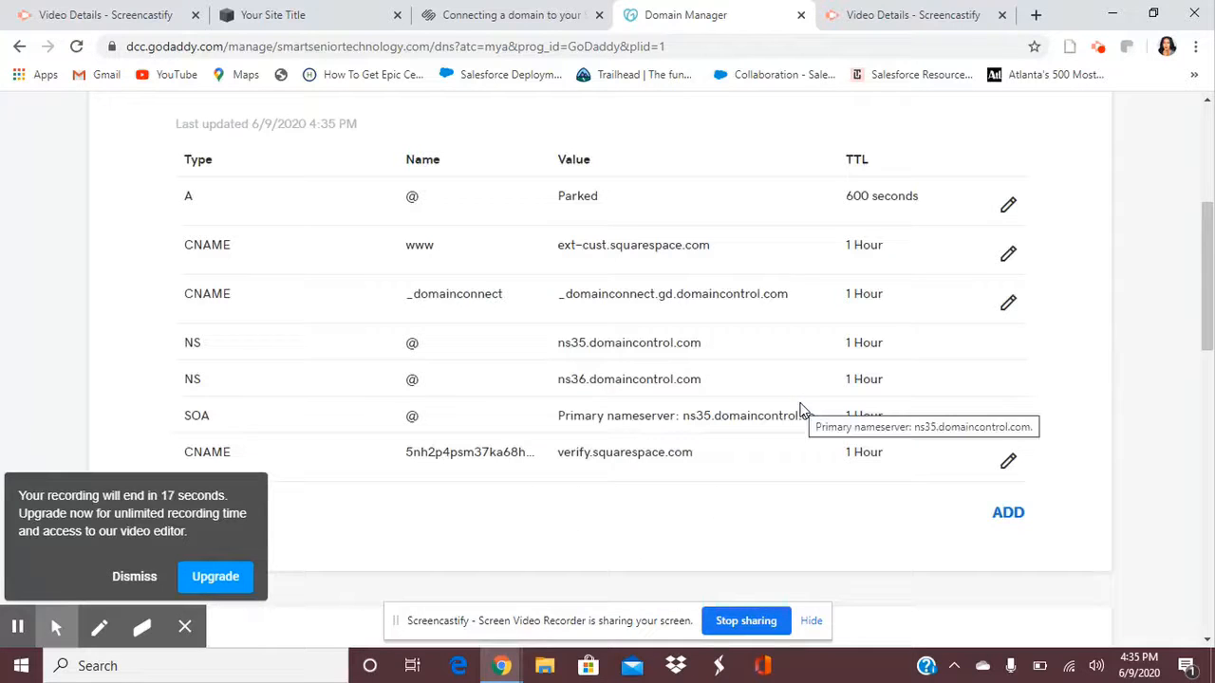
Read Step 6 of the Squarespace guide on adding A records and examine the four @ entries in Squarespace's DNS Settings.
click(482, 17)
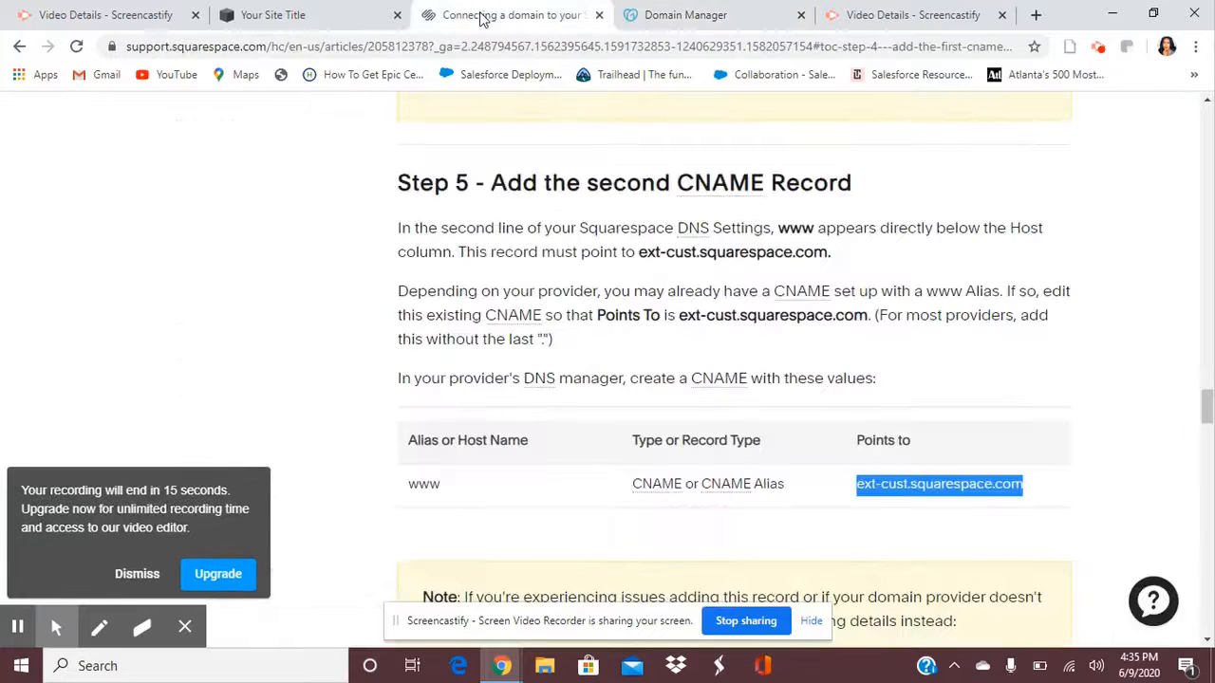
click(436, 344)
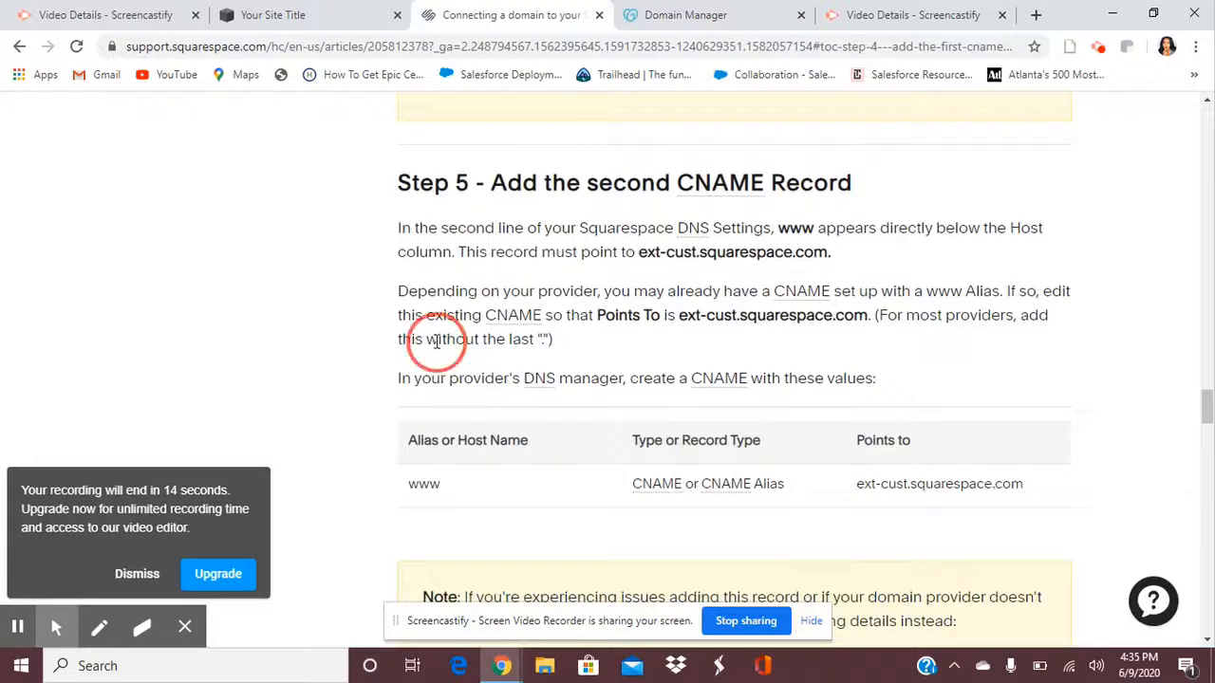
click(656, 19)
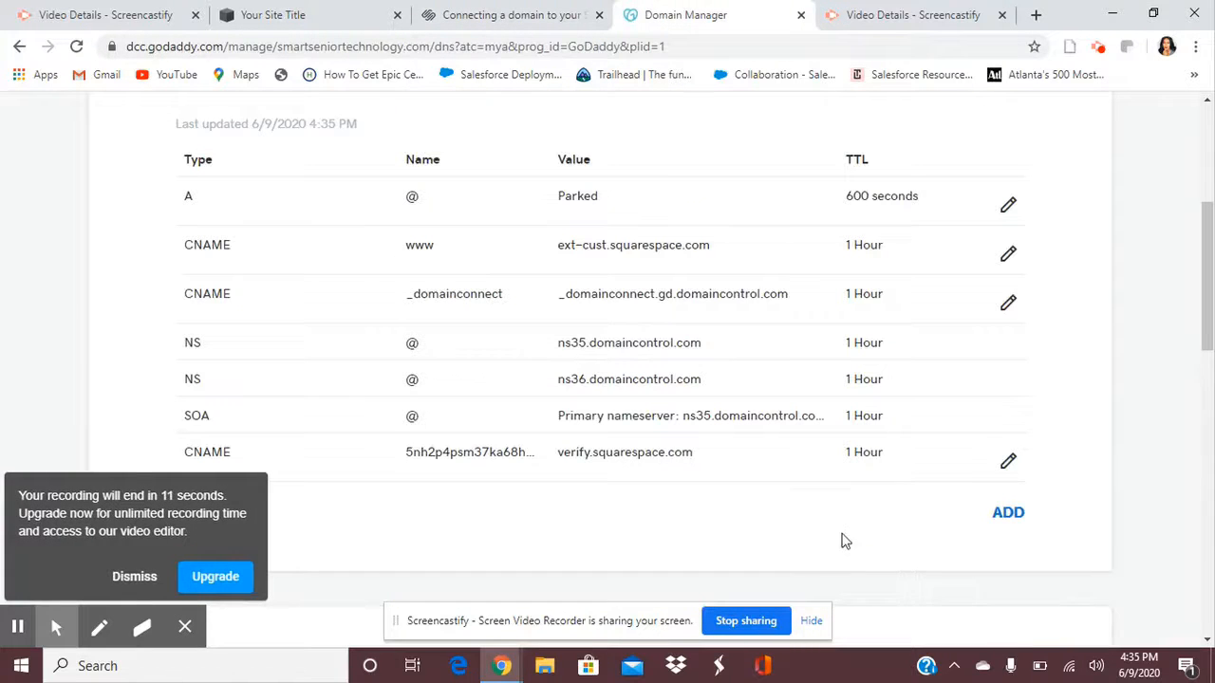
click(495, 16)
scroll(371, 377, down, 4)
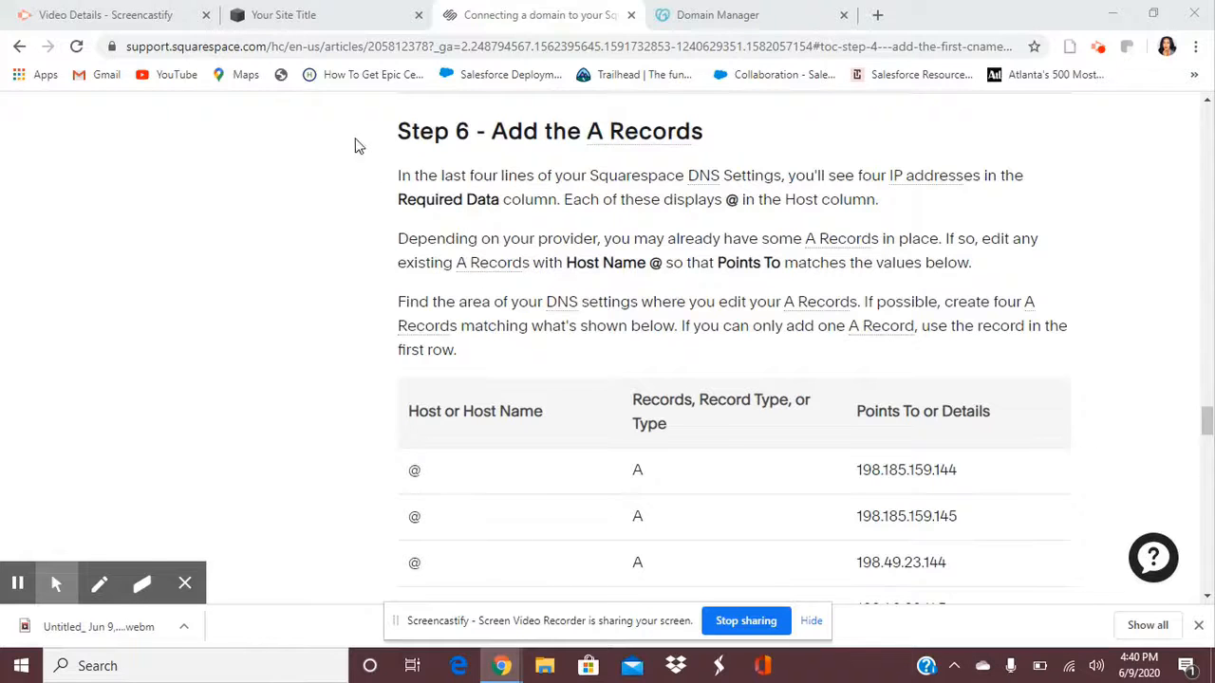
drag(400, 175, 877, 199)
click(344, 24)
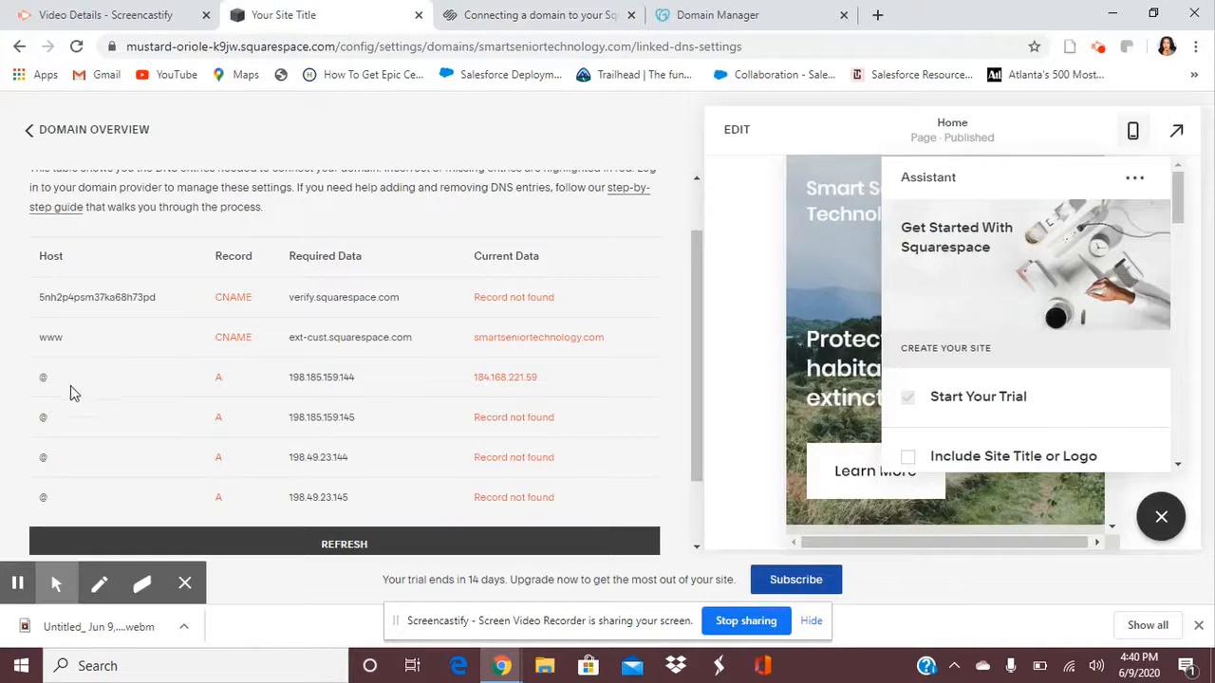
scroll(61, 387, down, 1)
scroll(124, 339, up, 1)
drag(140, 373, 221, 432)
click(176, 382)
click(506, 15)
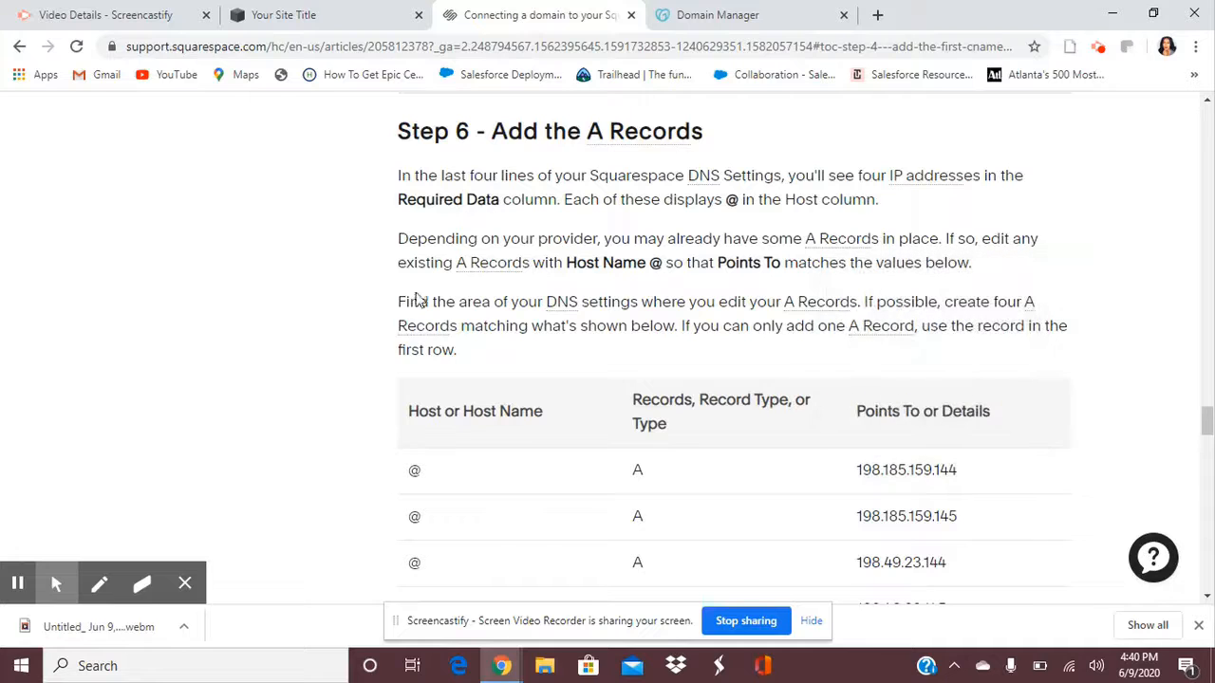
Switch to GoDaddy's DNS records and open the existing parked @ A record for editing.
click(702, 17)
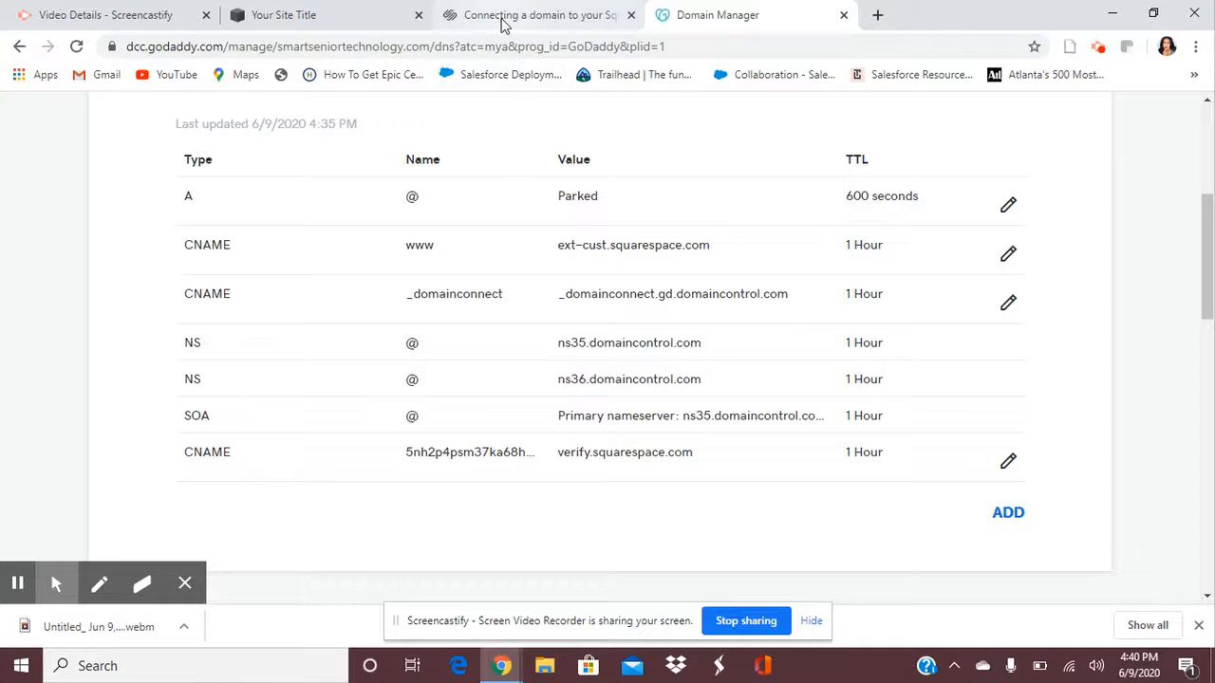
drag(185, 203, 221, 201)
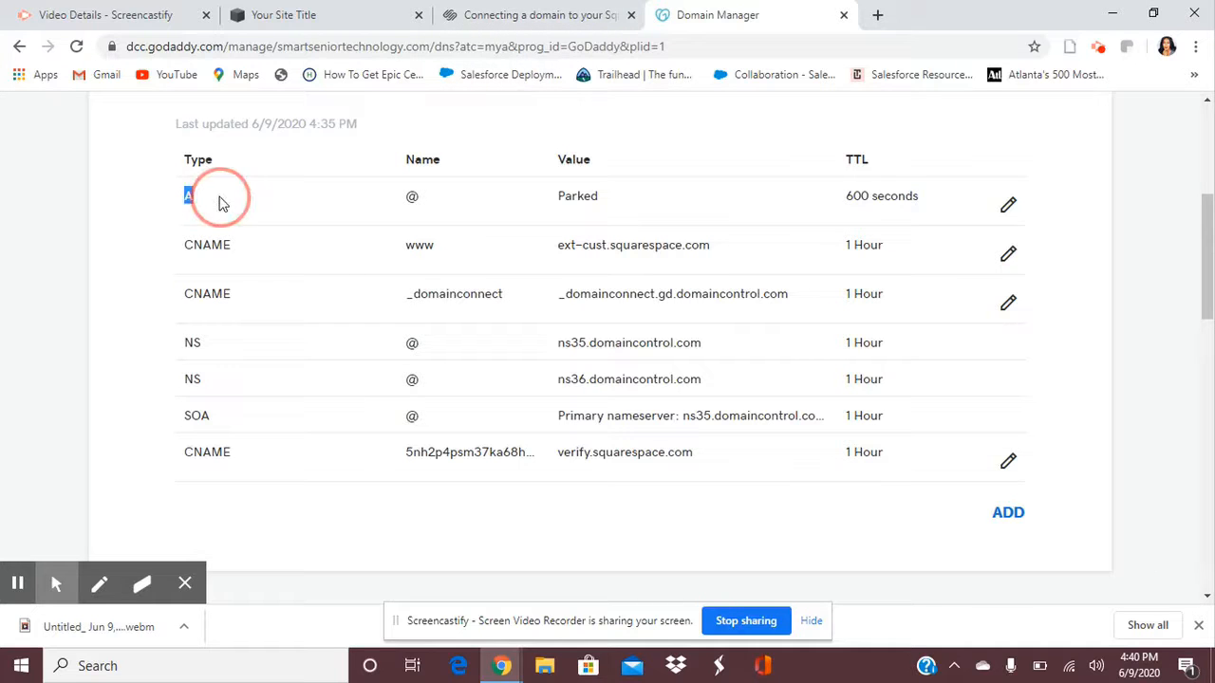
click(1008, 205)
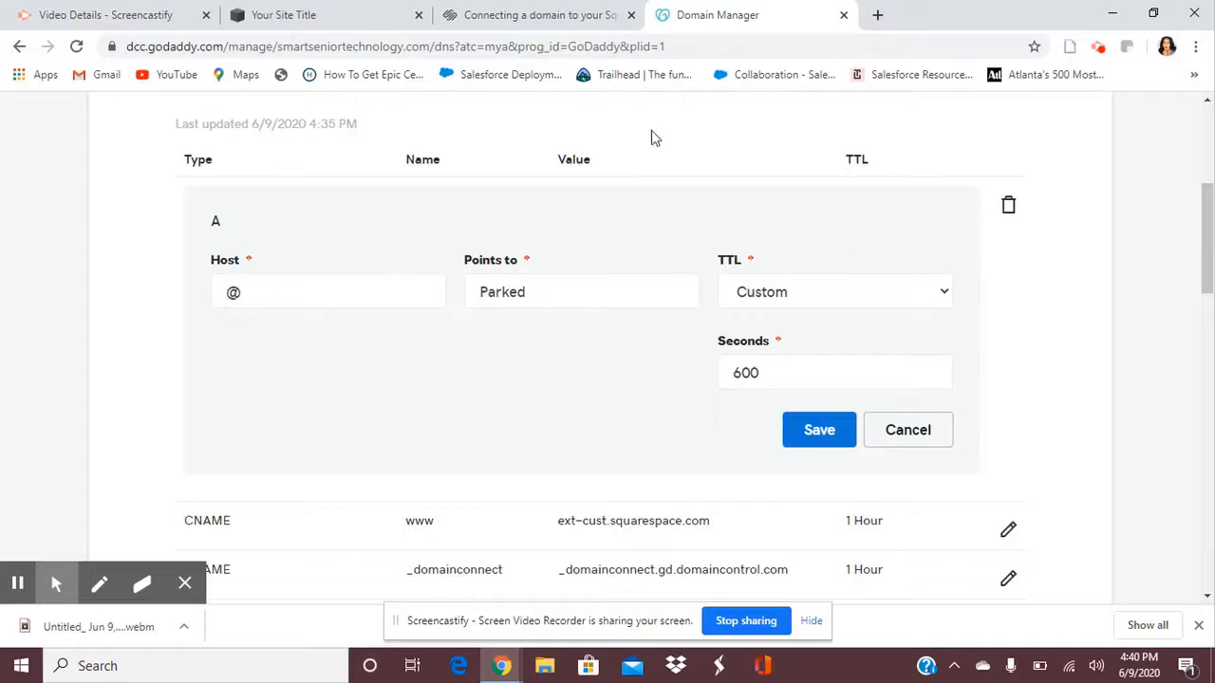
Copy the first A record address, 198.185.159.144, from the Squarespace guide's Step 6 table.
click(516, 25)
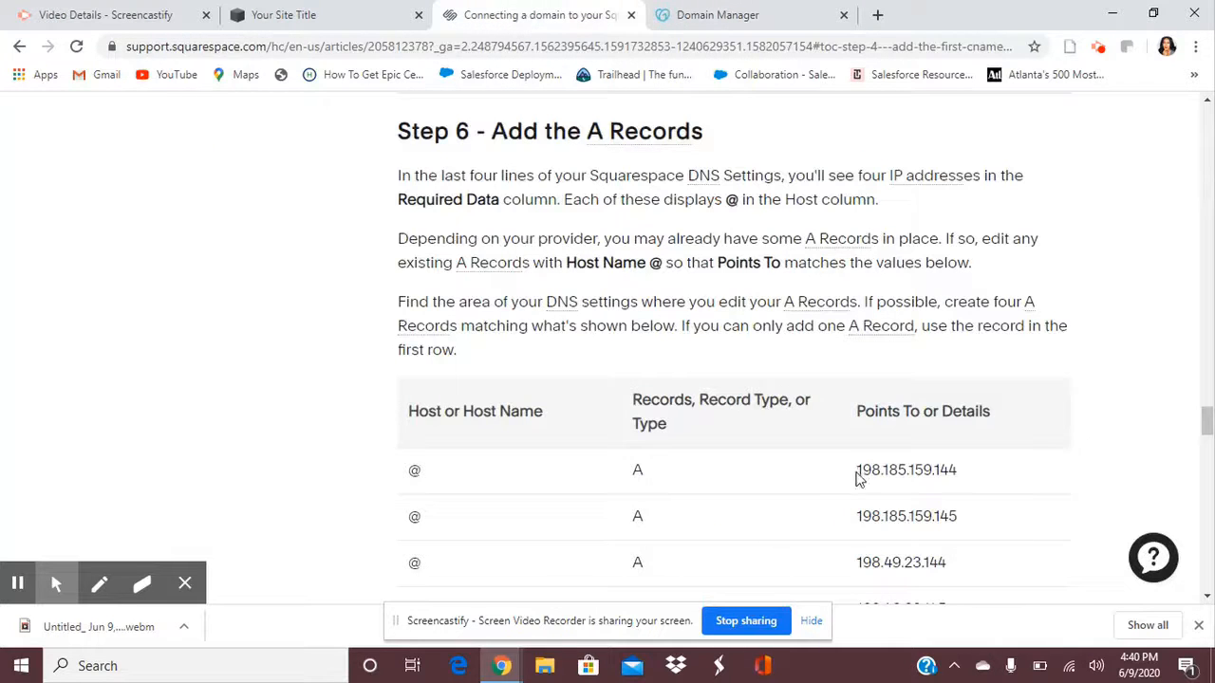
drag(857, 472, 948, 469)
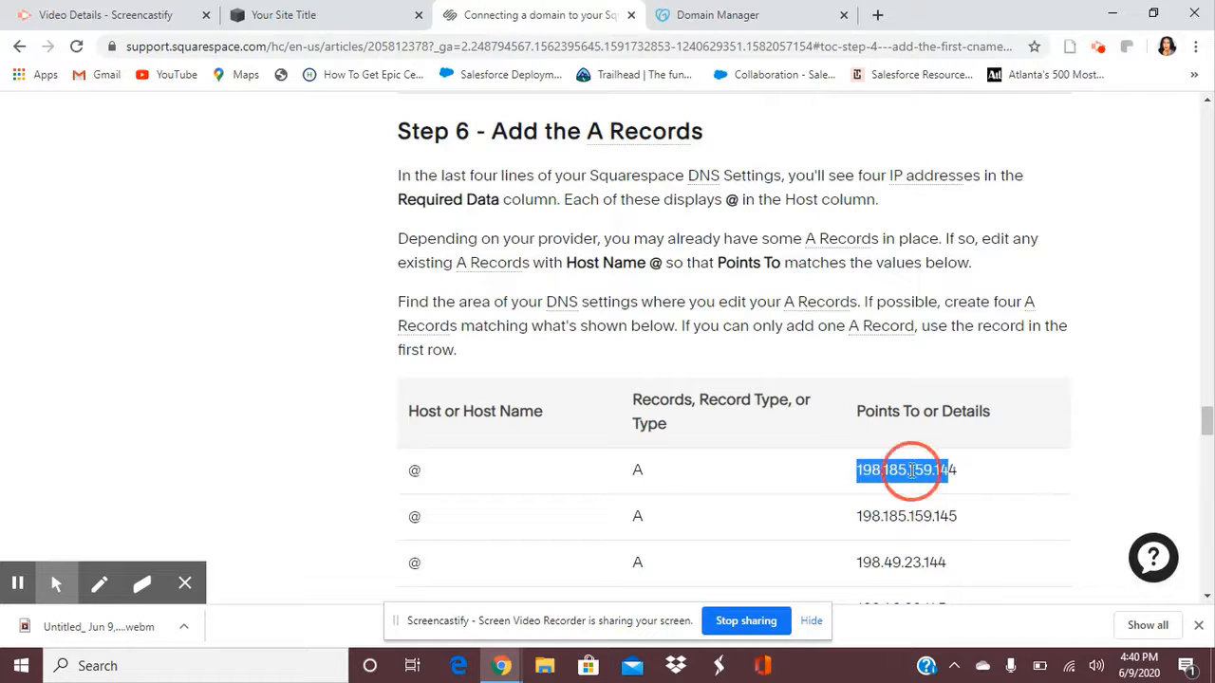
right_click(911, 470)
click(866, 473)
drag(857, 472, 971, 472)
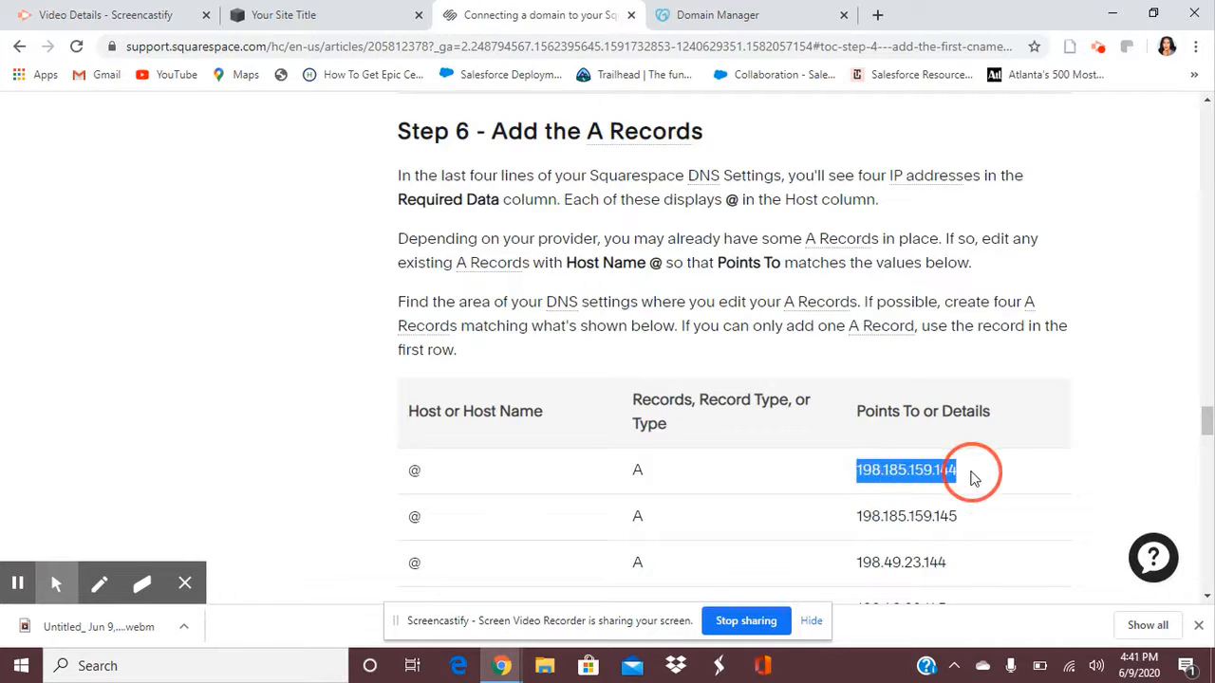
right_click(859, 472)
click(882, 482)
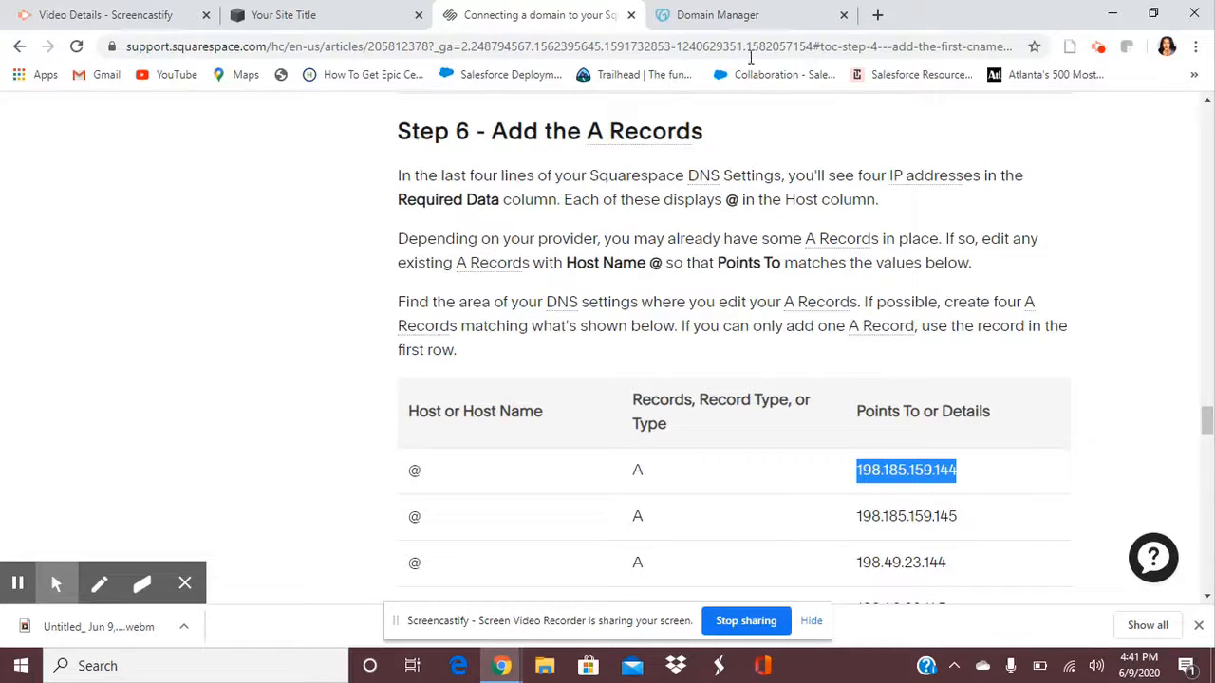
Point the existing @ A record in GoDaddy to 198.185.159.144 with the custom TTL of 600 seconds, and save it.
click(724, 17)
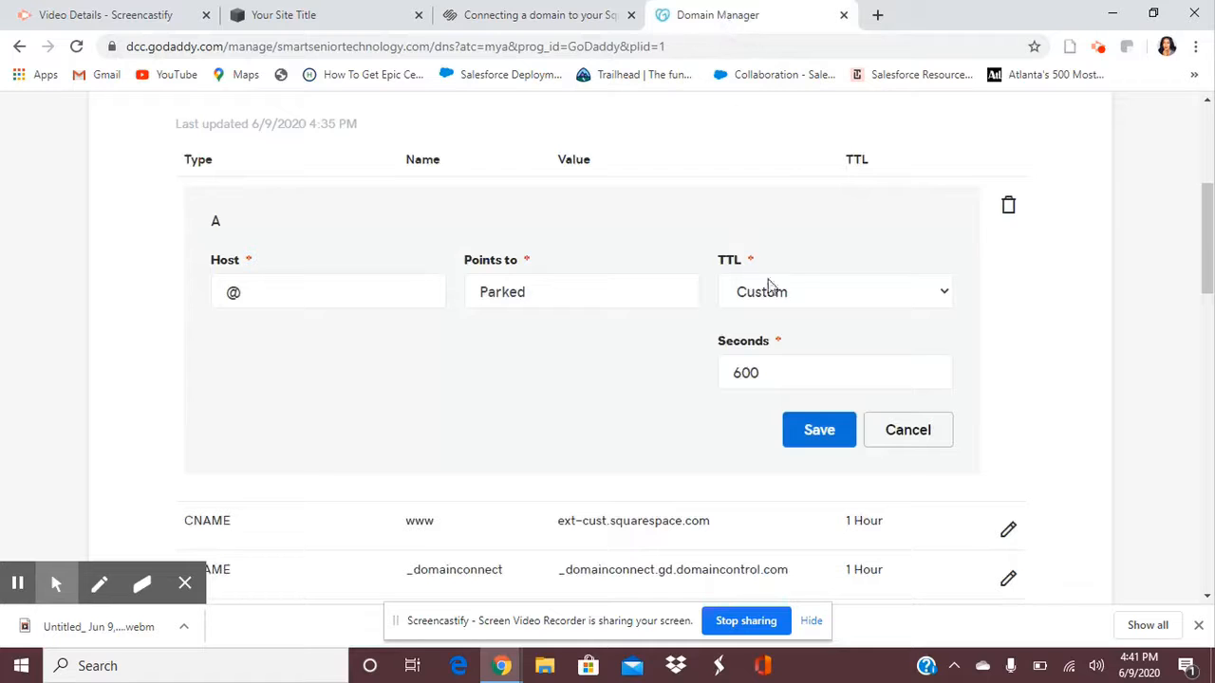
double_click(583, 288)
key(BackSpace)
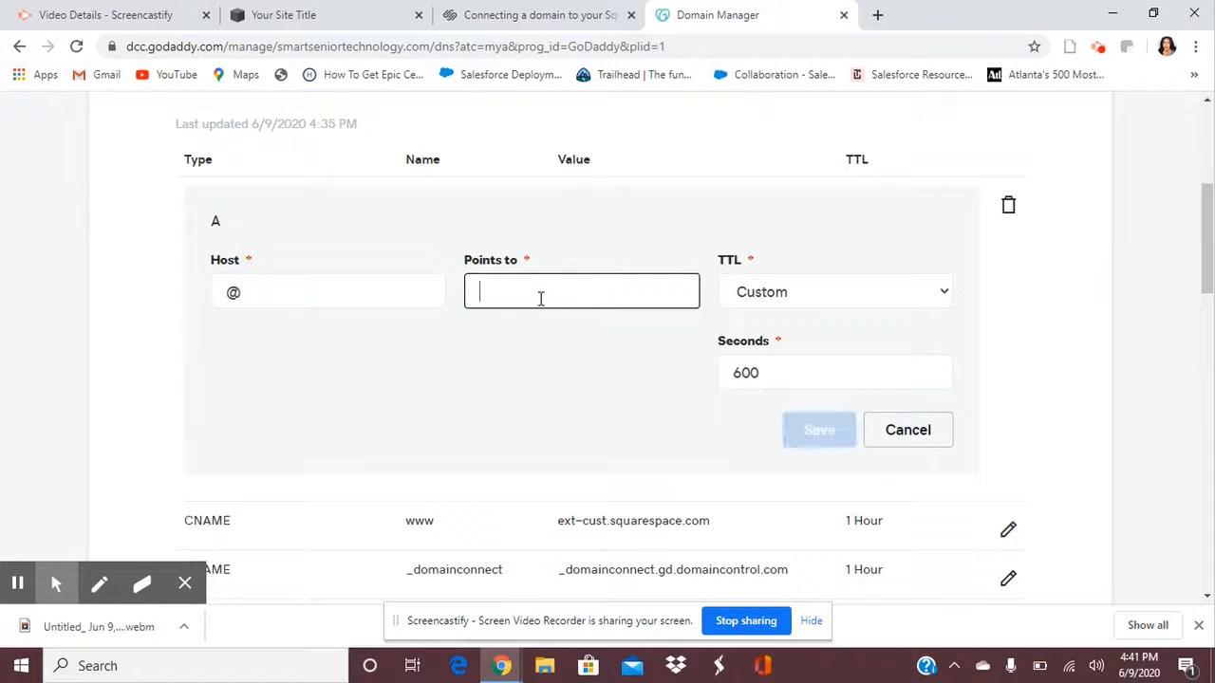
right_click(540, 298)
click(581, 432)
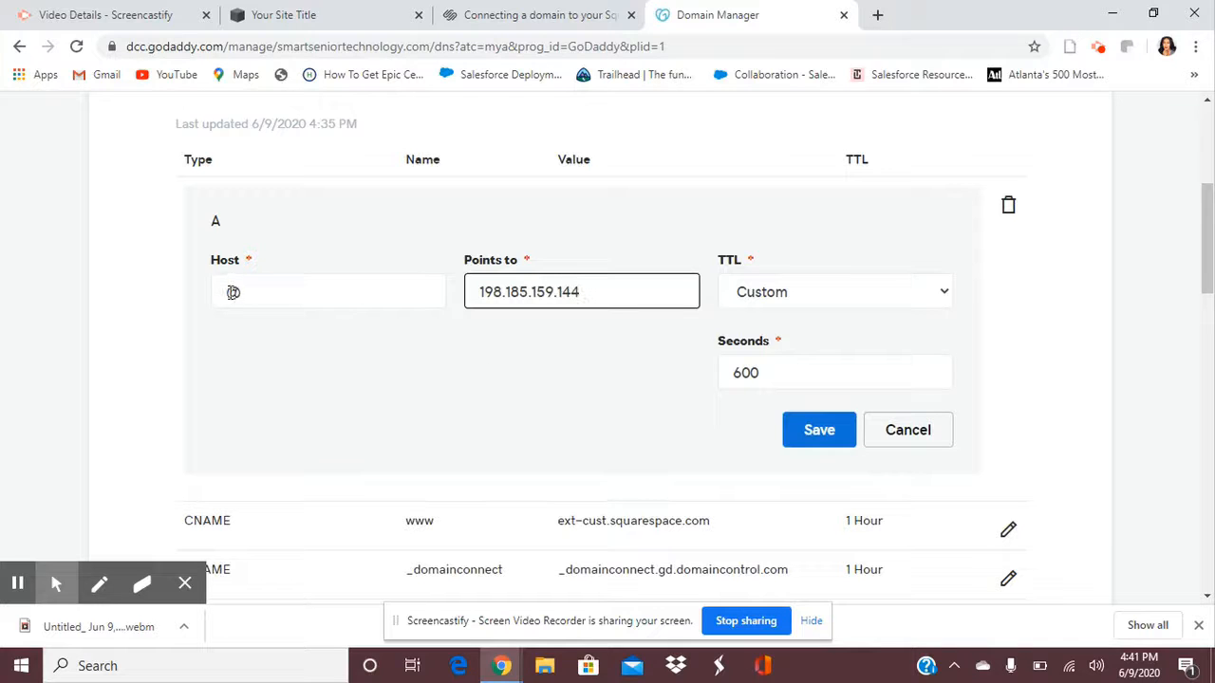
click(849, 298)
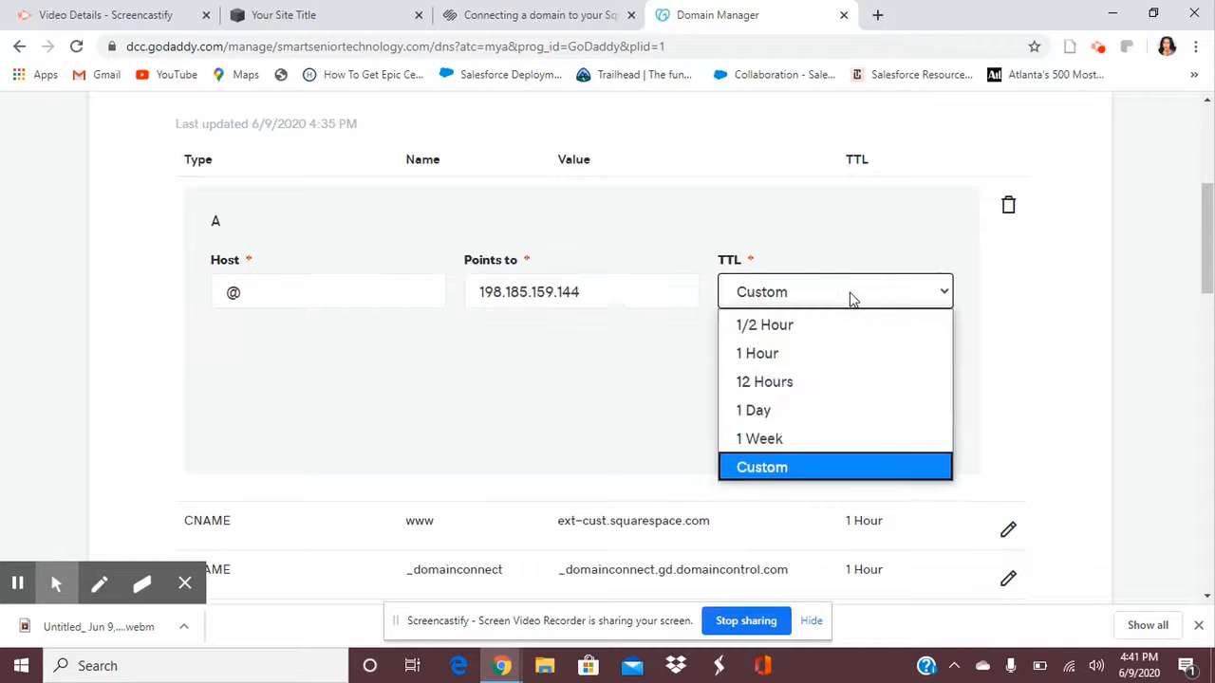
click(851, 299)
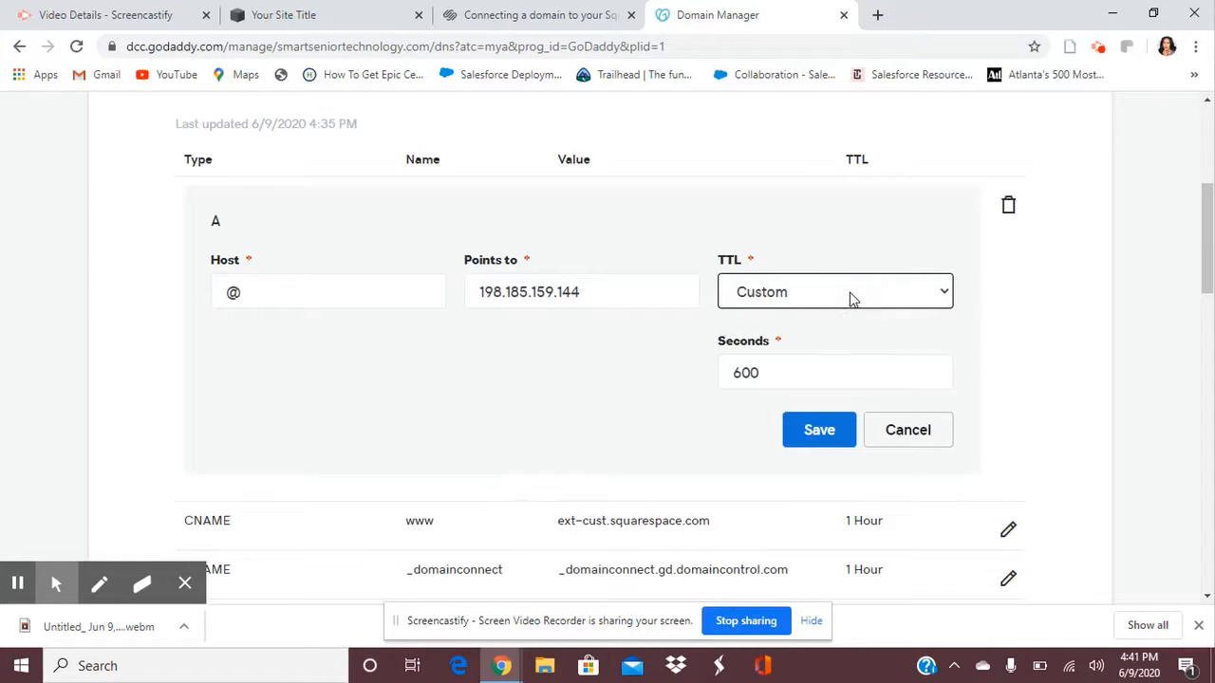
click(842, 442)
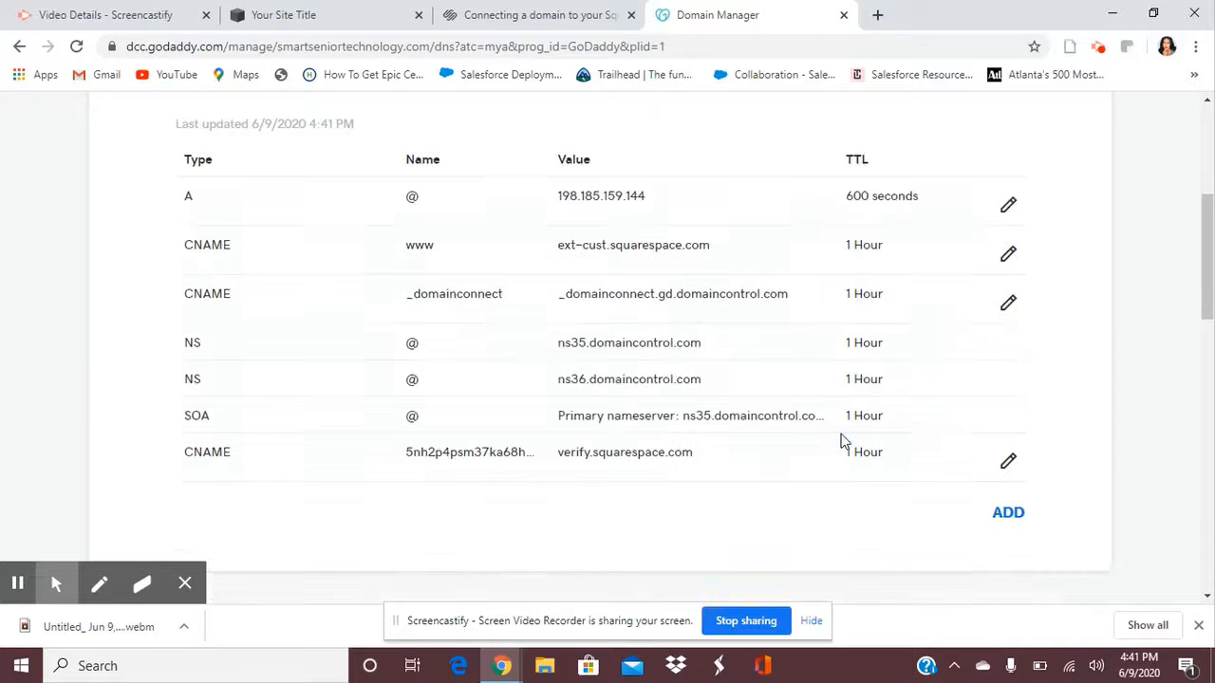
Start a new DNS record of type A in GoDaddy and set its host to @.
click(1008, 513)
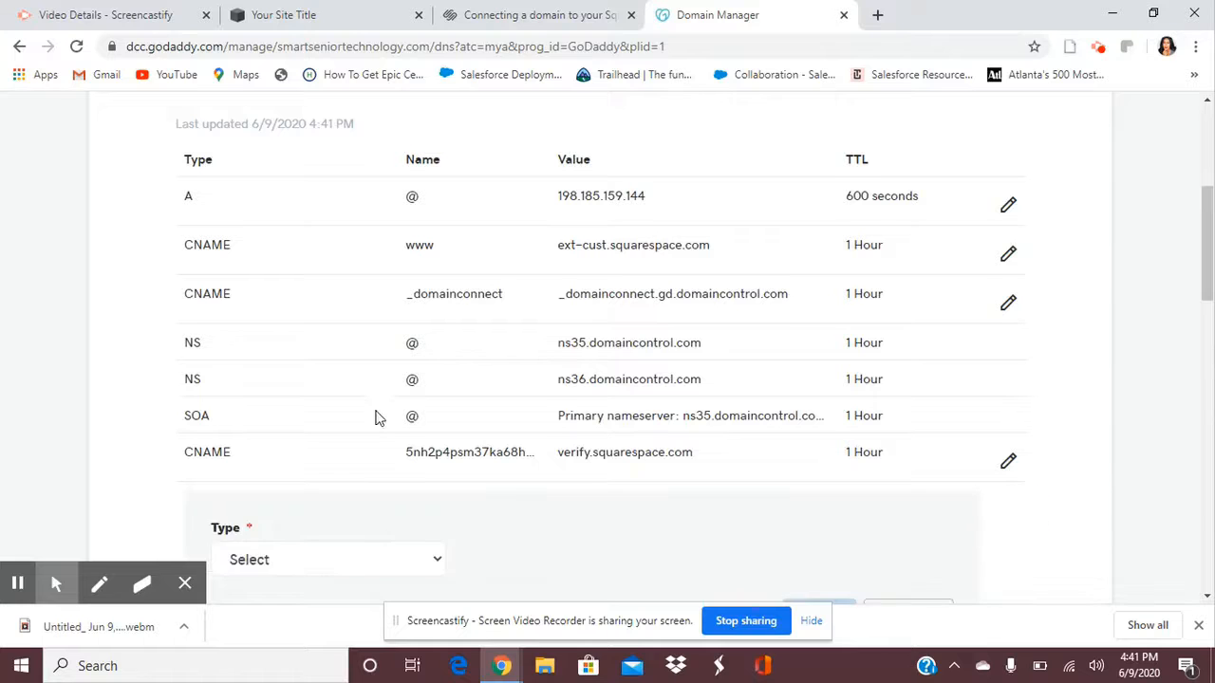
scroll(389, 413, down, 2)
click(408, 385)
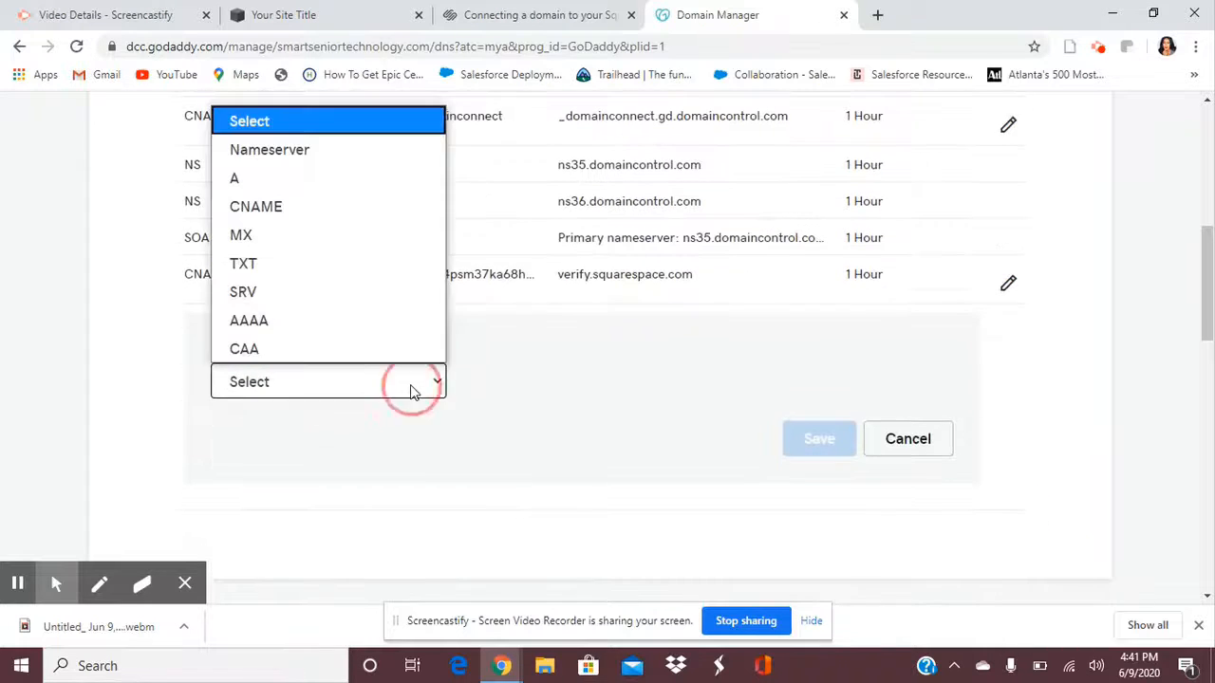
click(305, 182)
click(515, 384)
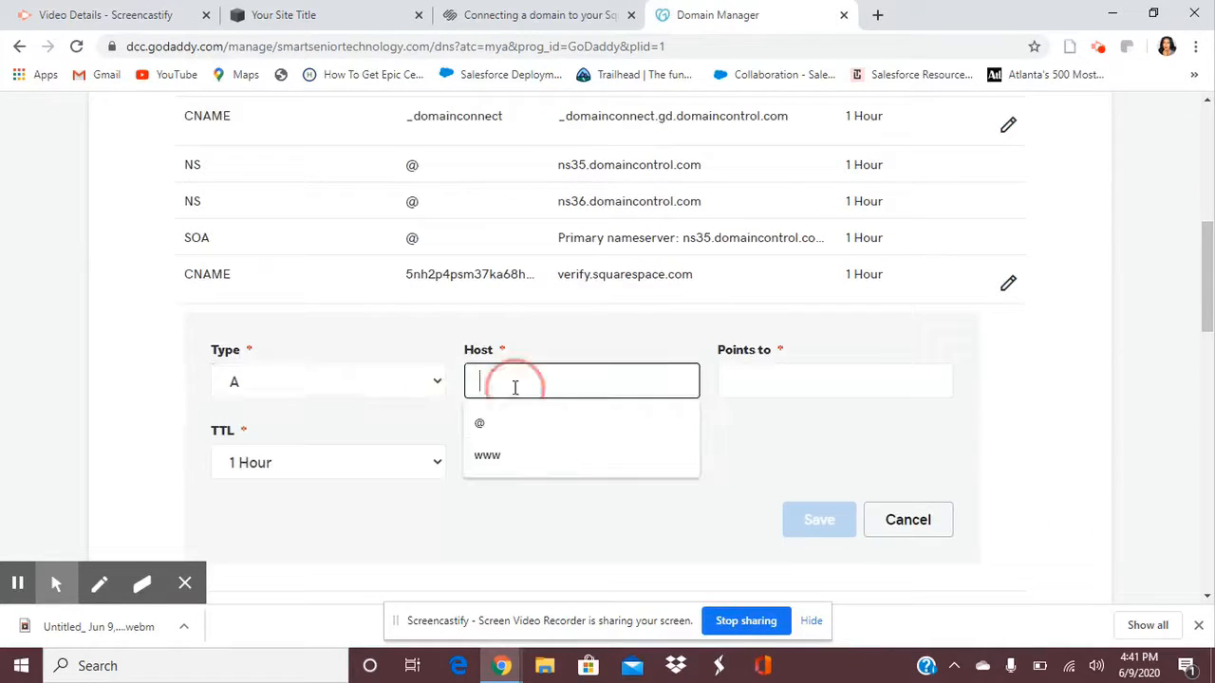
click(486, 454)
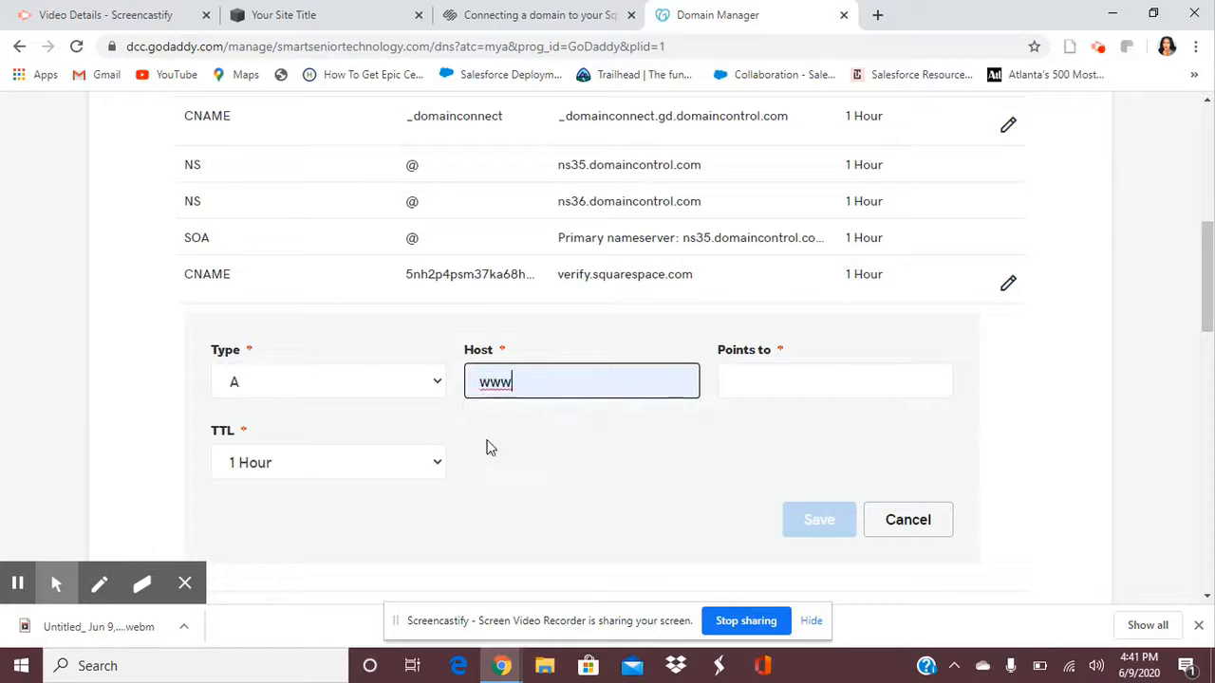
drag(517, 382, 463, 377)
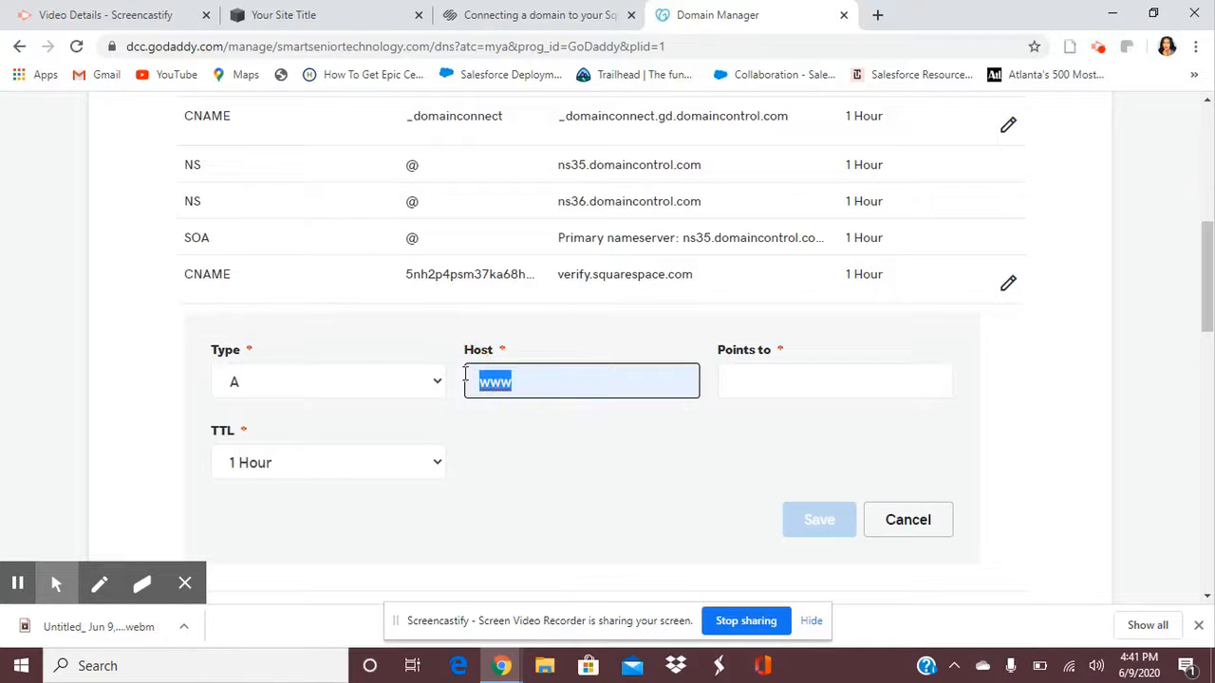
text(@)
click(753, 383)
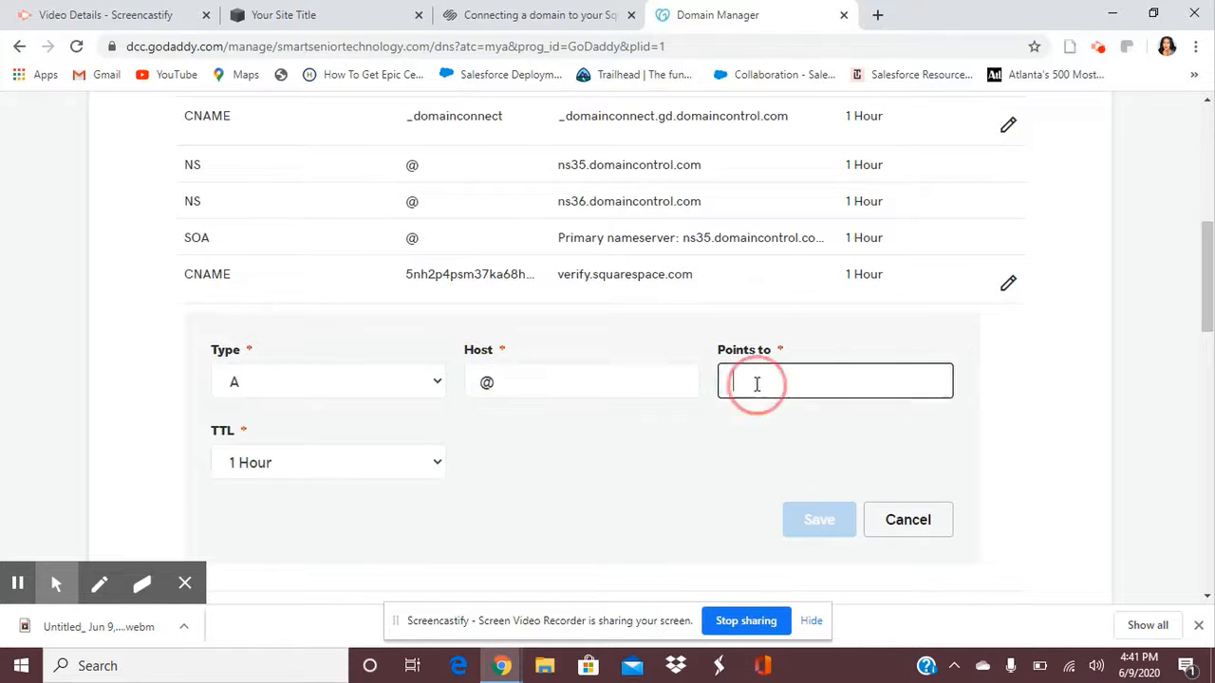
Copy the second A record address, 198.185.159.145, from the Squarespace guide's Step 6 table.
click(318, 17)
click(492, 20)
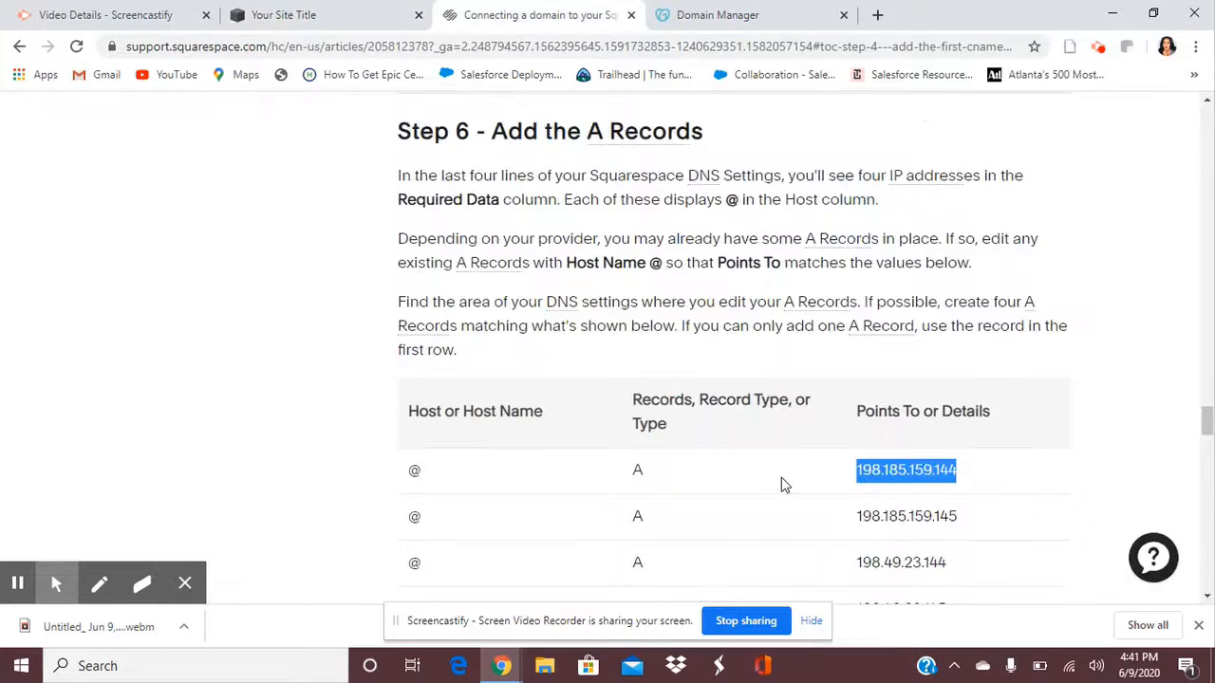
scroll(781, 485, down, 1)
drag(849, 427, 956, 428)
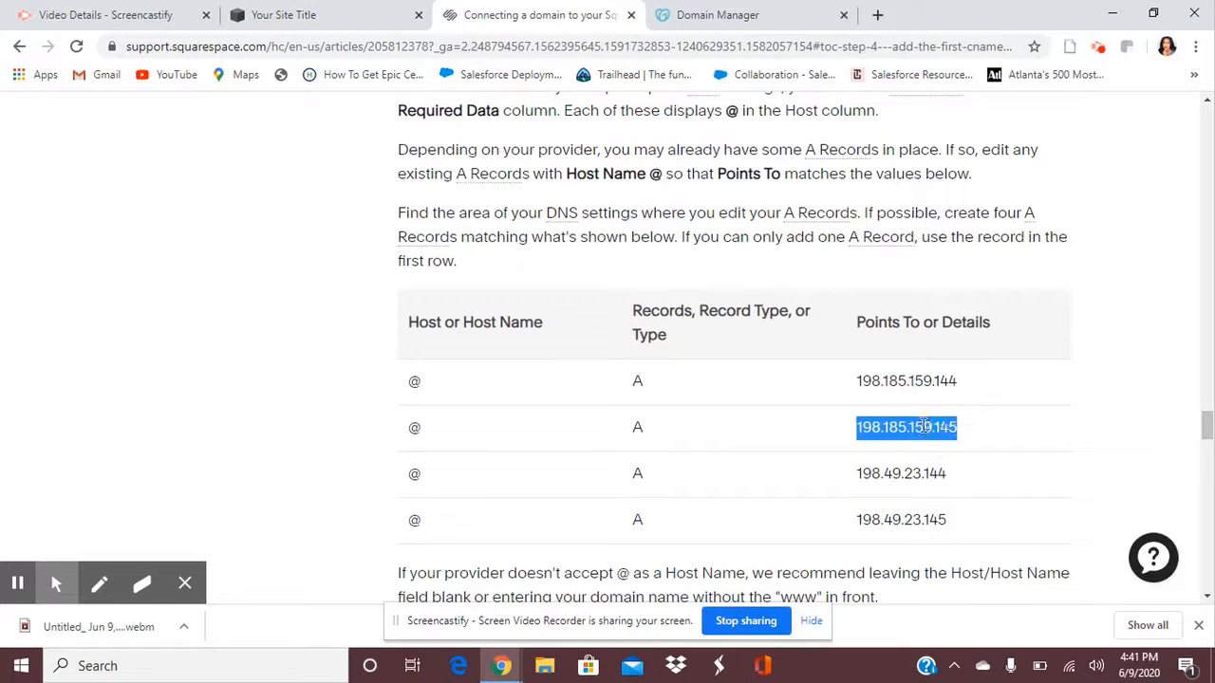
right_click(926, 427)
click(939, 440)
Point the new @ A record in GoDaddy to 198.185.159.145 and save it.
click(714, 15)
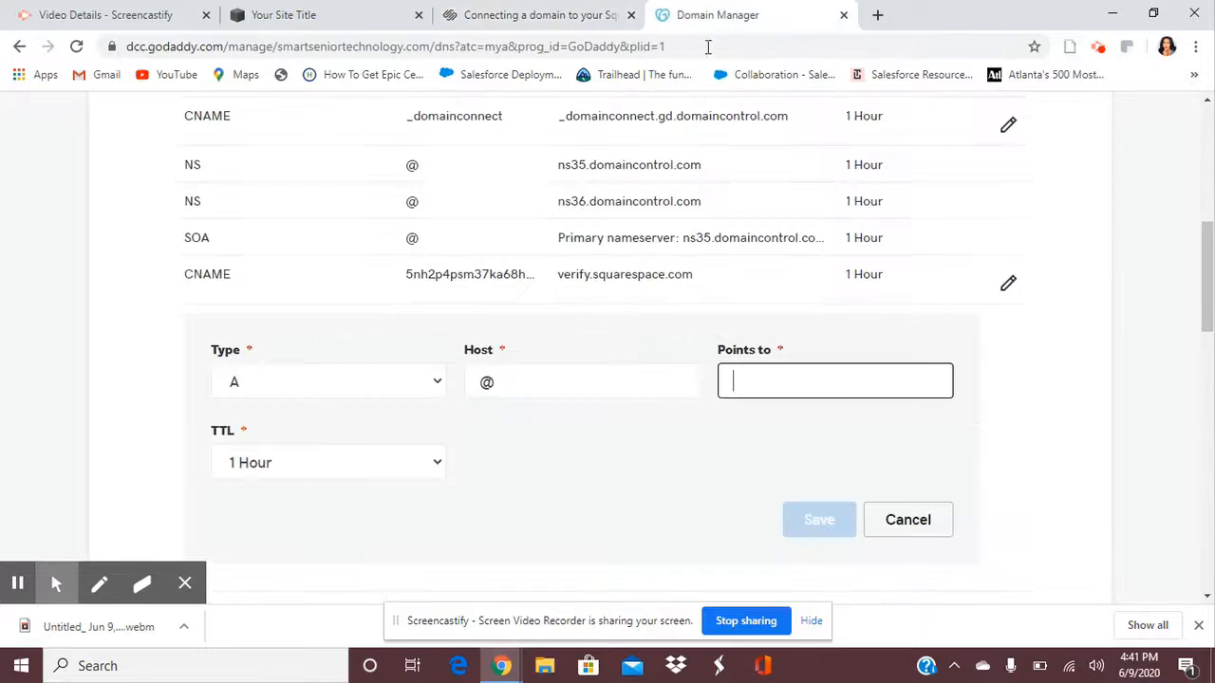
right_click(734, 372)
click(771, 233)
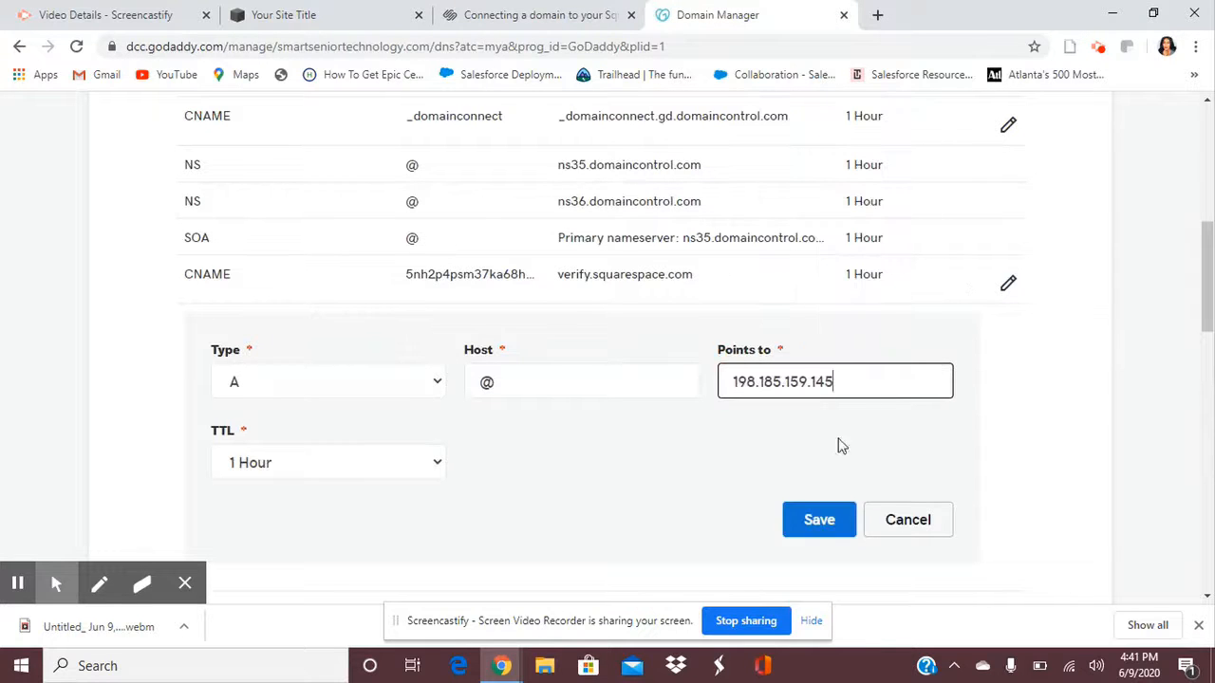
click(832, 520)
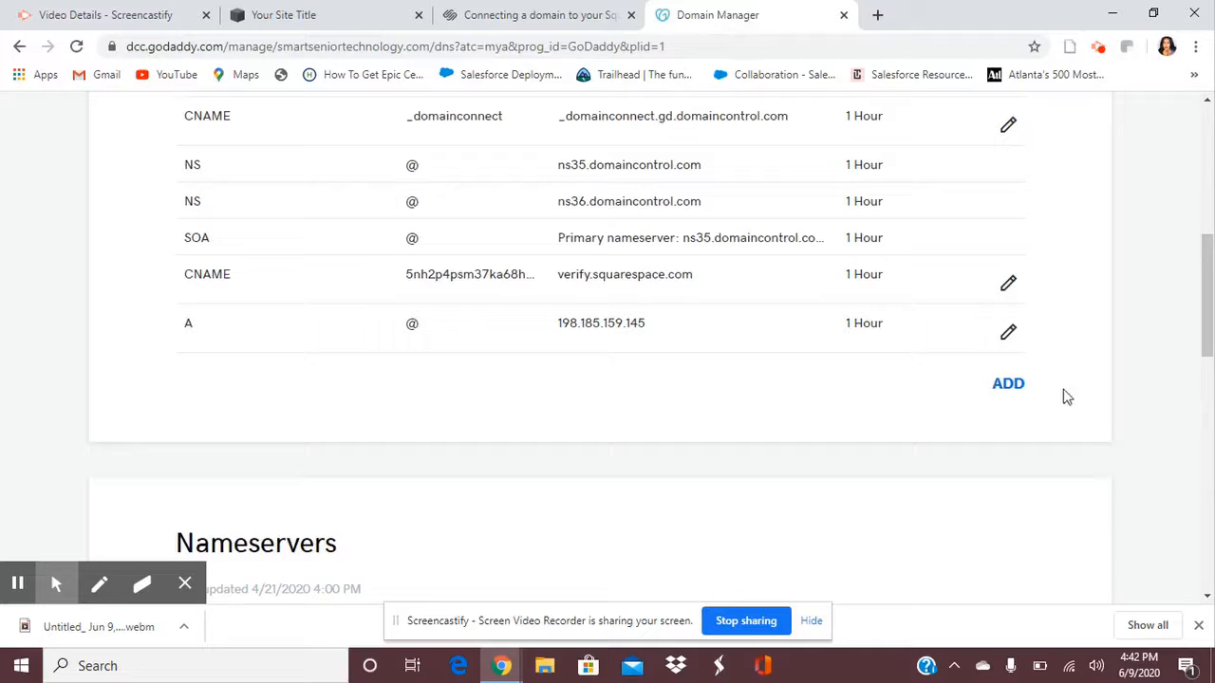
Start another new DNS record of type A below the saved 198.185.159.145 record.
click(1010, 393)
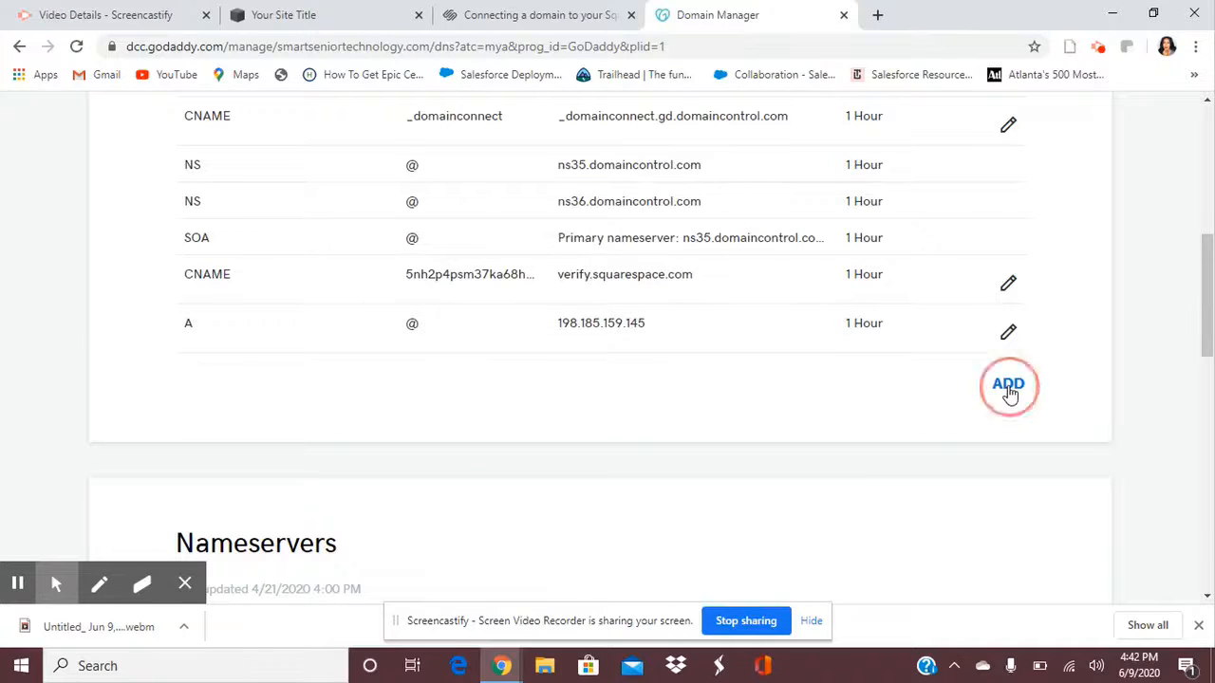
click(333, 433)
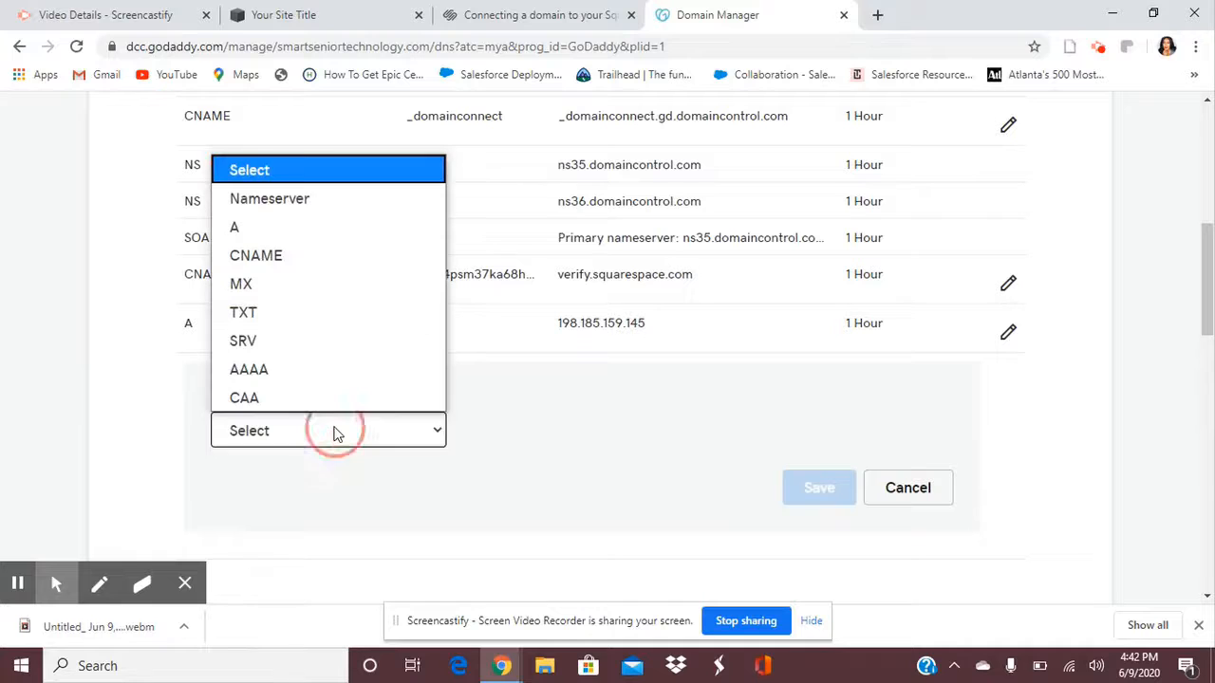
click(280, 232)
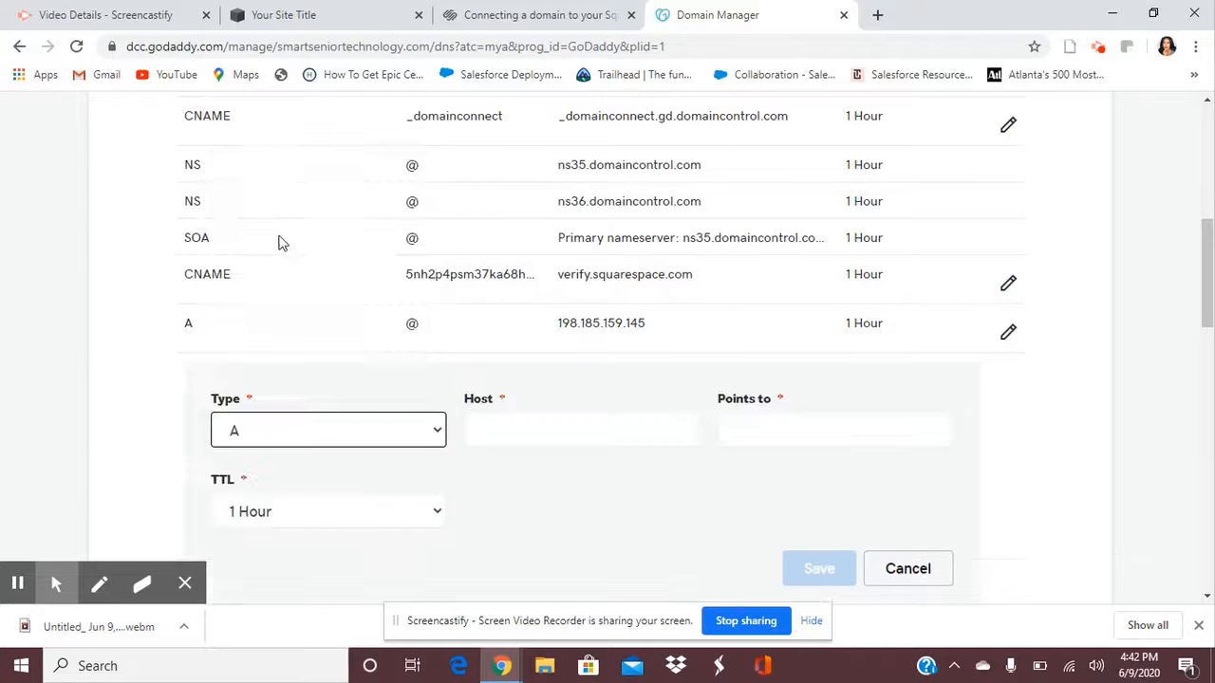
click(528, 429)
Copy 198.49.23.144 from the third row of the guide's table and set the new GoDaddy A record's host to @.
click(487, 24)
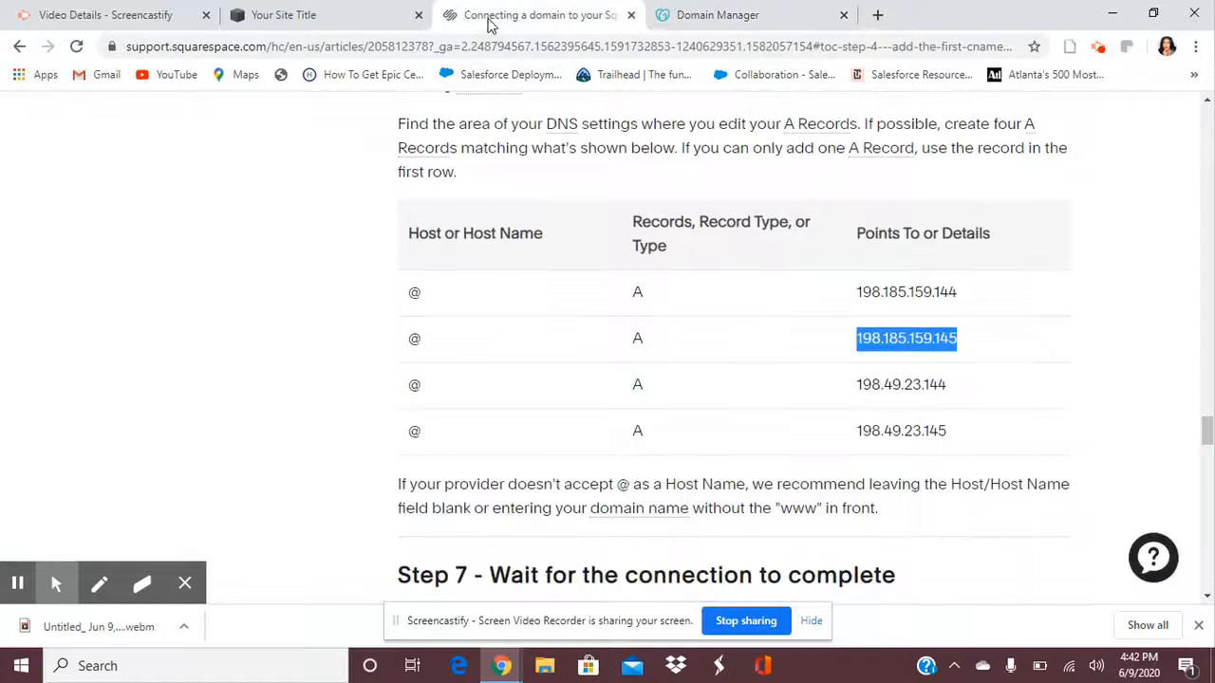
drag(857, 386, 949, 385)
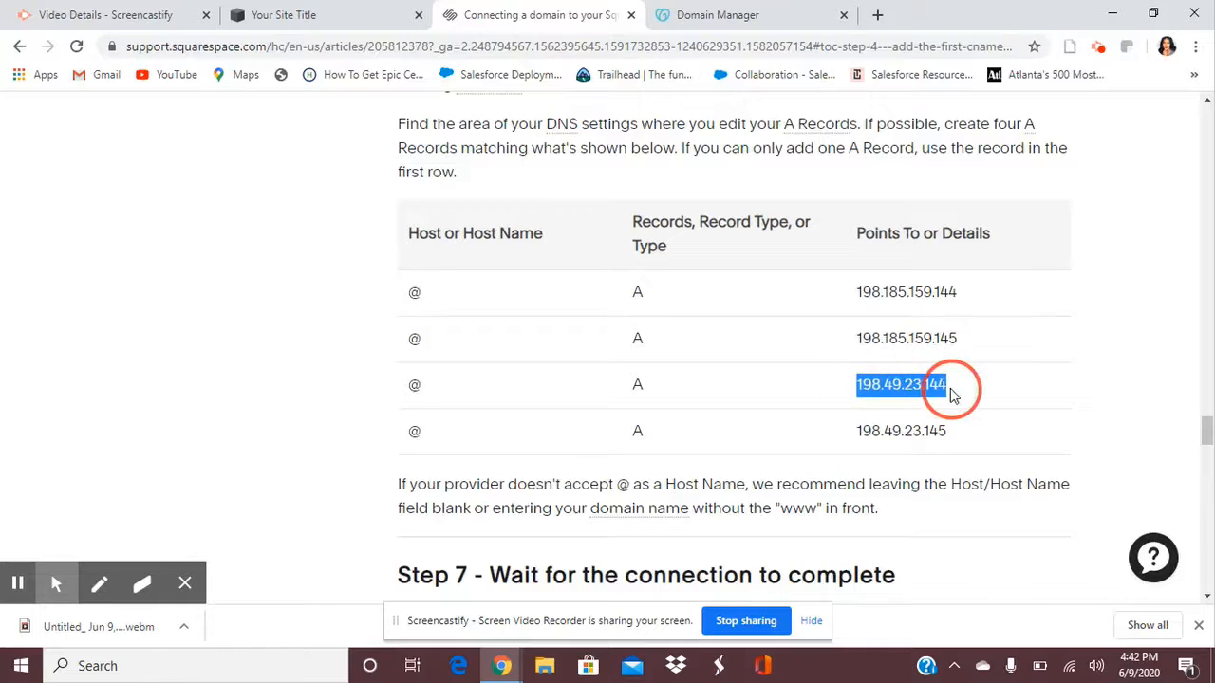
right_click(932, 388)
click(947, 404)
click(741, 21)
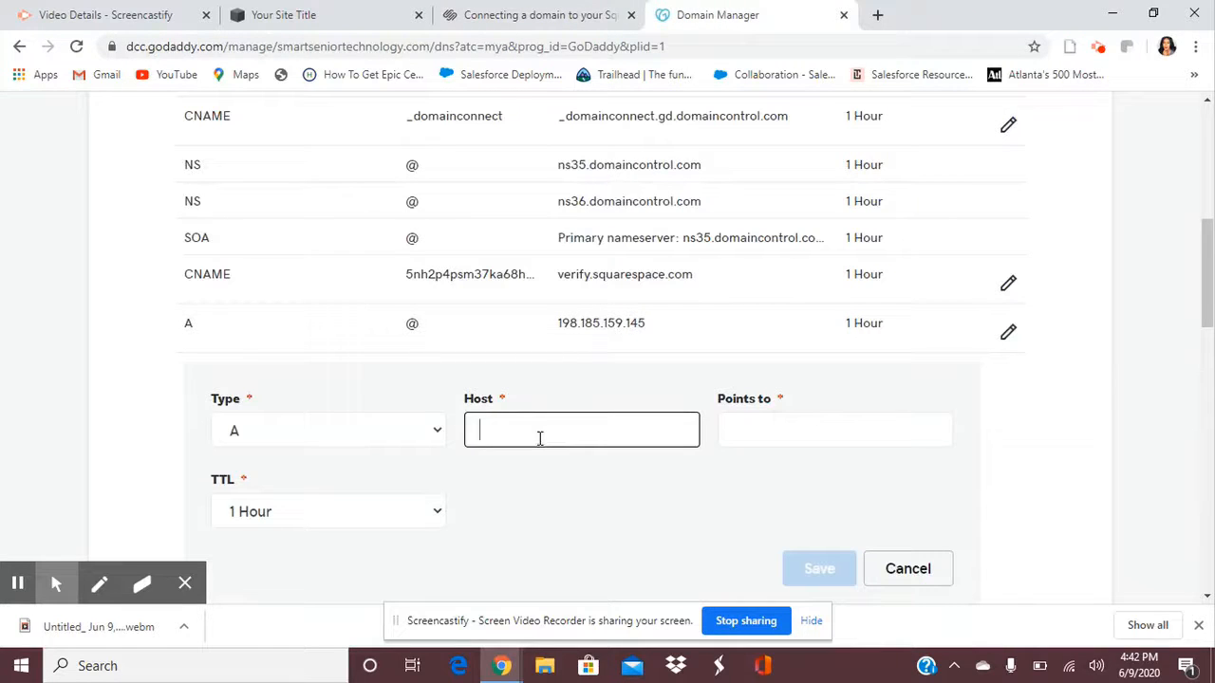
click(728, 433)
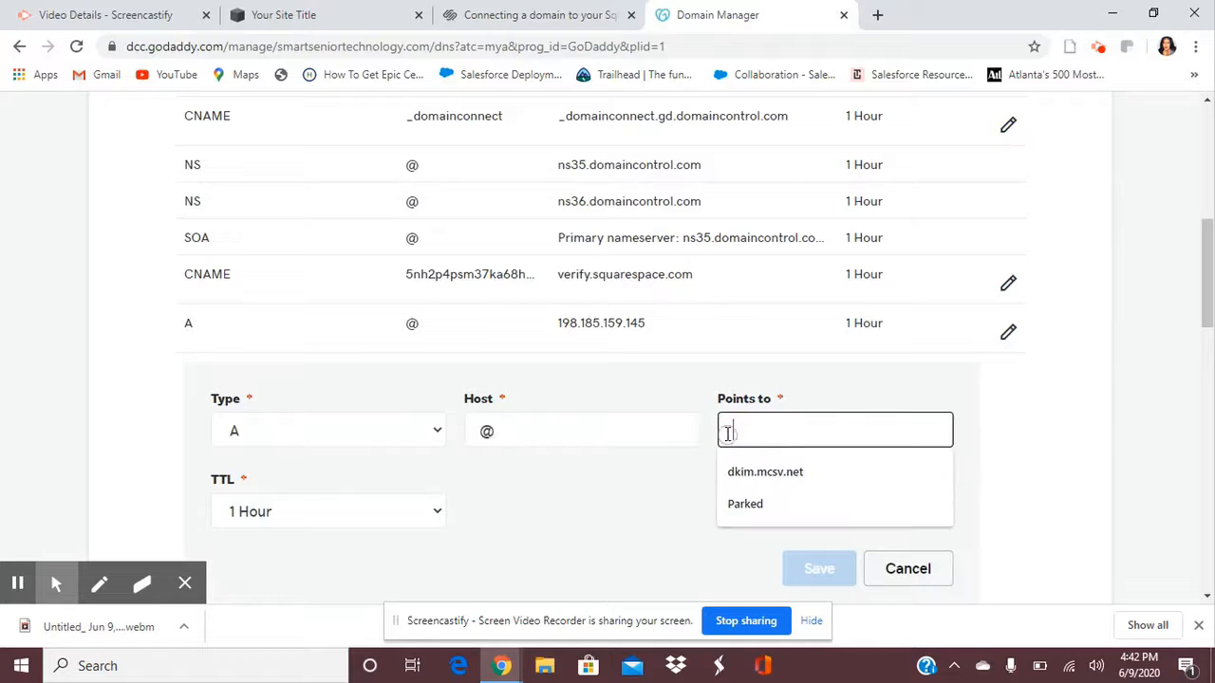
Copy 198.49.23.144 from the guide again, enter it as the new @ A record's destination in GoDaddy, and save the record.
click(476, 9)
right_click(895, 384)
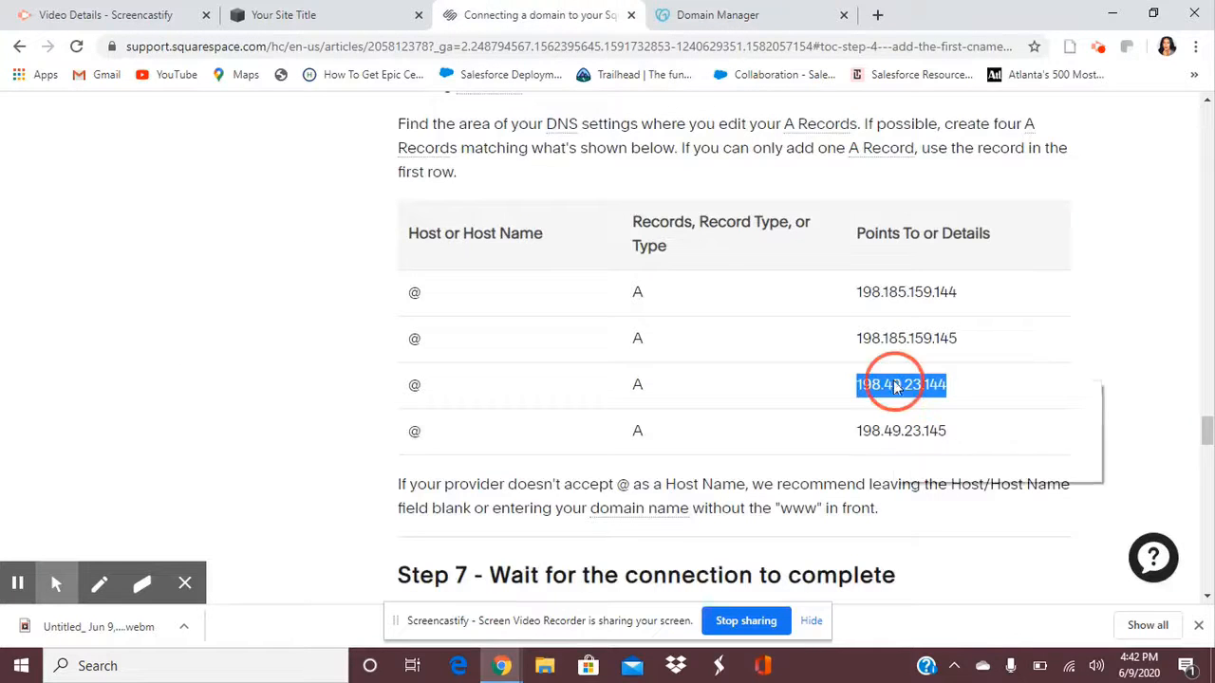
click(920, 396)
click(741, 19)
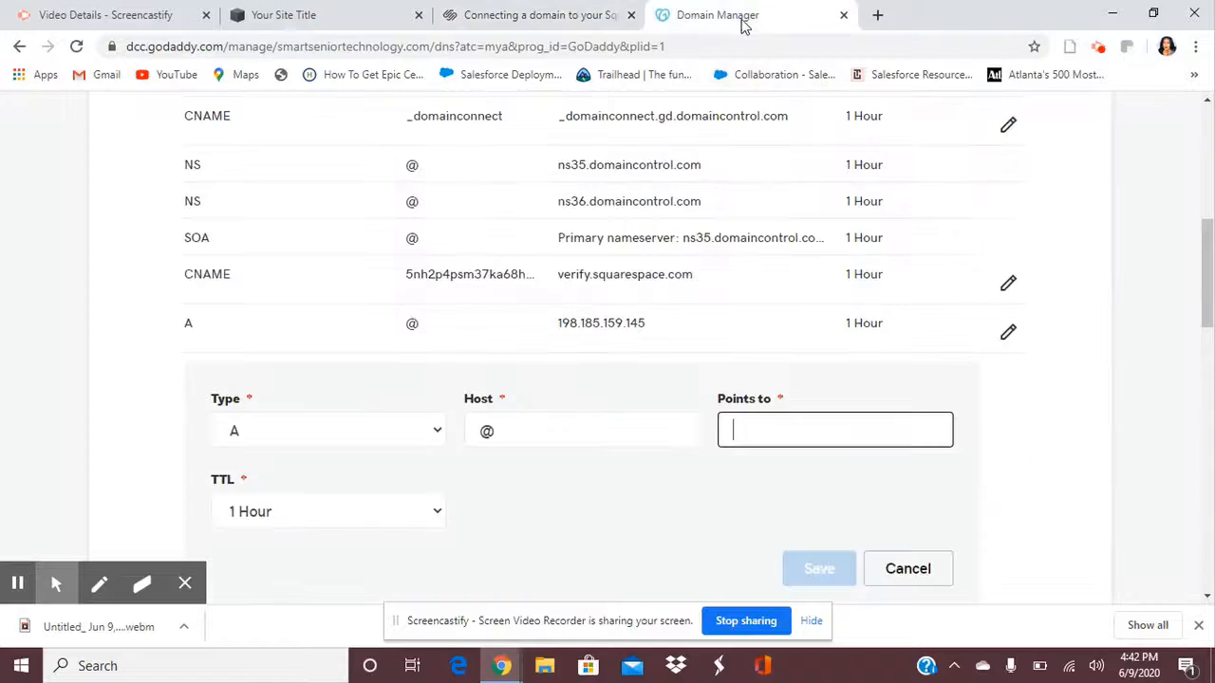
right_click(742, 433)
click(800, 282)
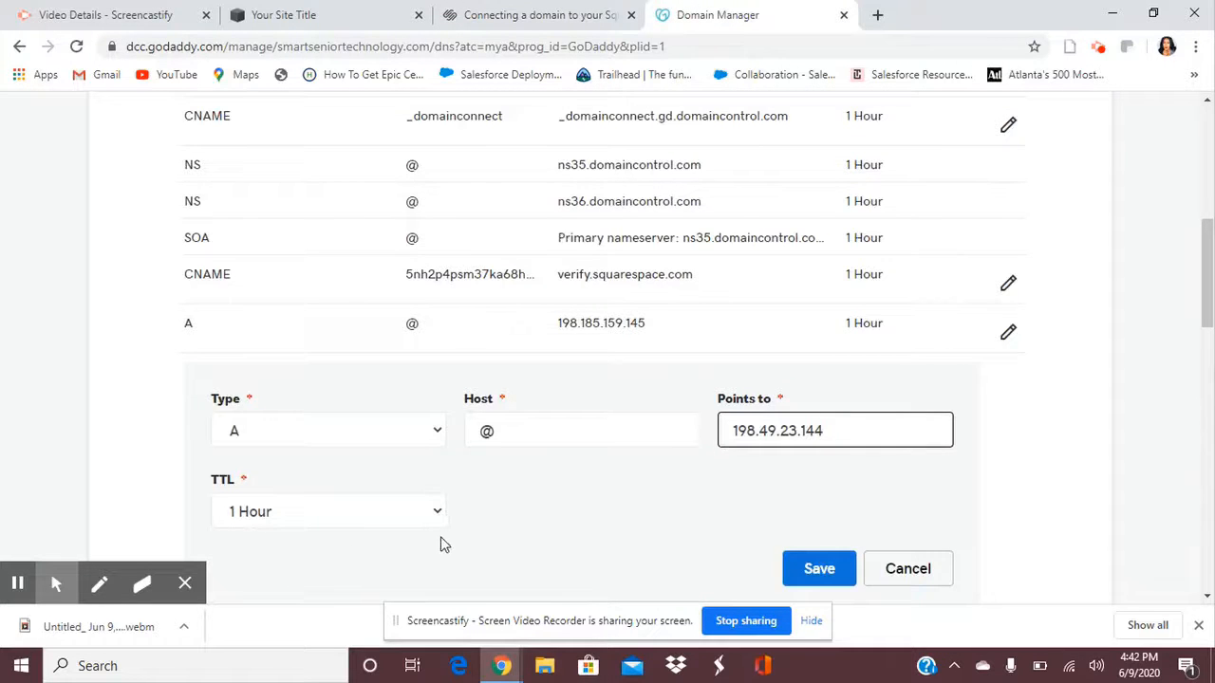
scroll(440, 544, down, 1)
click(822, 484)
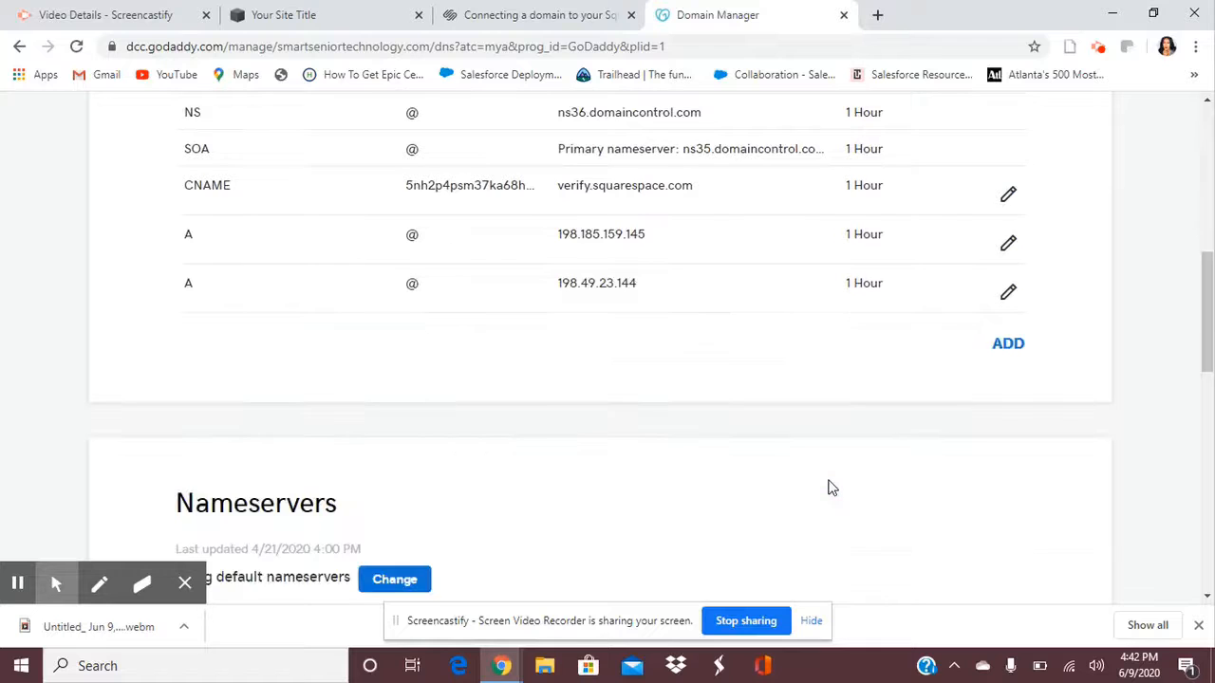
Copy 198.49.23.145 from the last row of the Squarespace guide's A record table and return to GoDaddy's DNS records.
scroll(610, 375, up, 1)
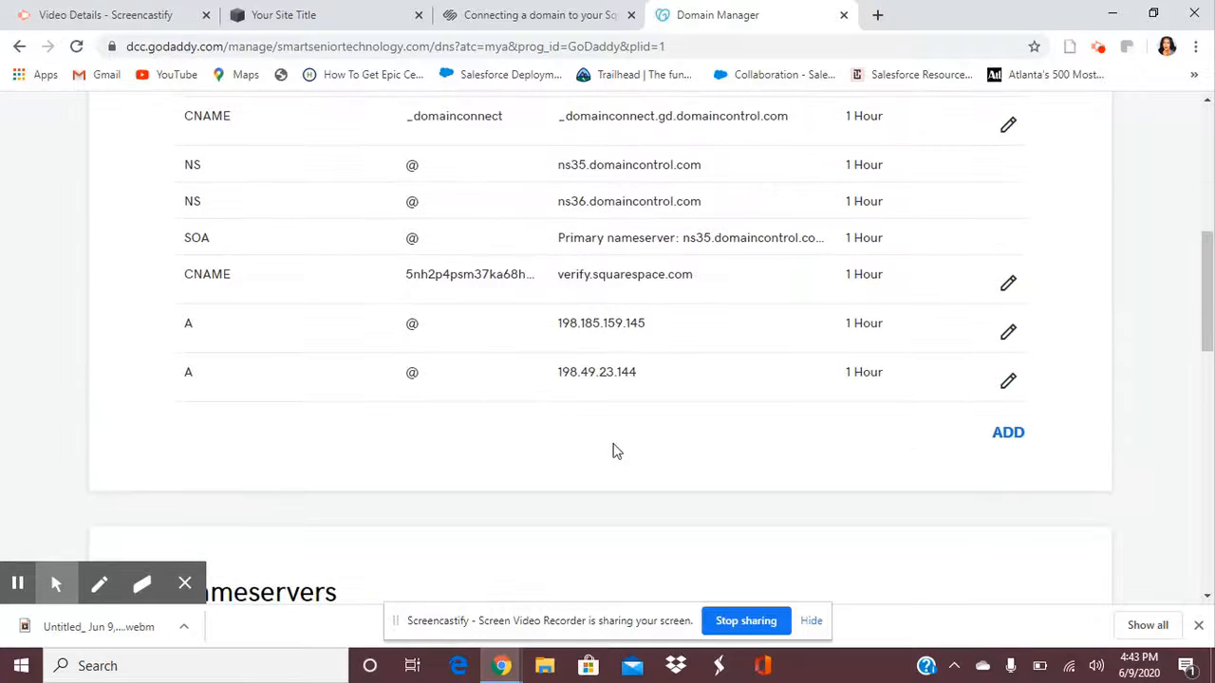
click(539, 21)
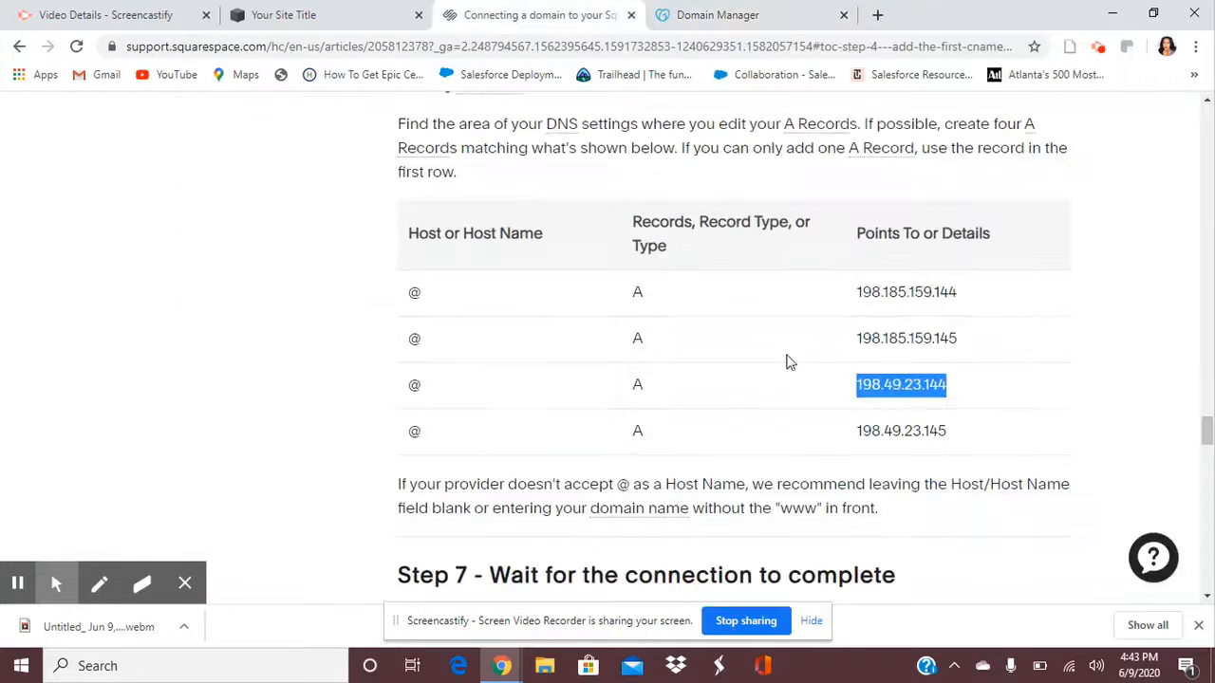
drag(844, 434, 927, 431)
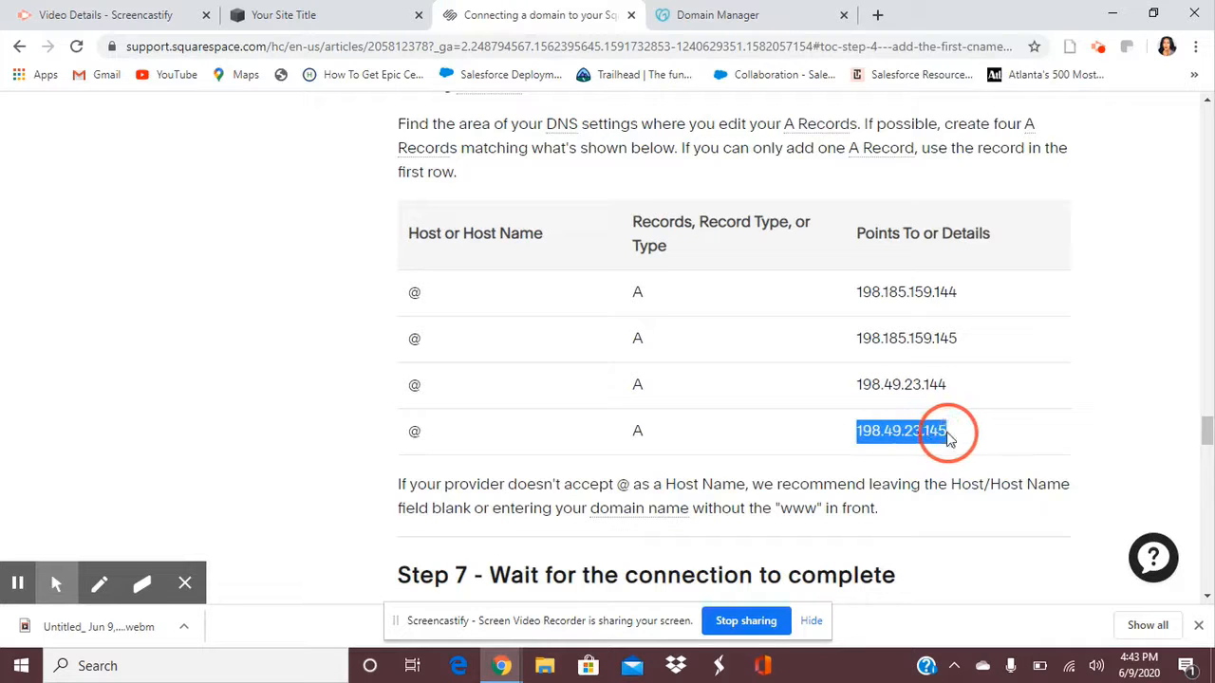
right_click(926, 433)
click(953, 445)
click(742, 15)
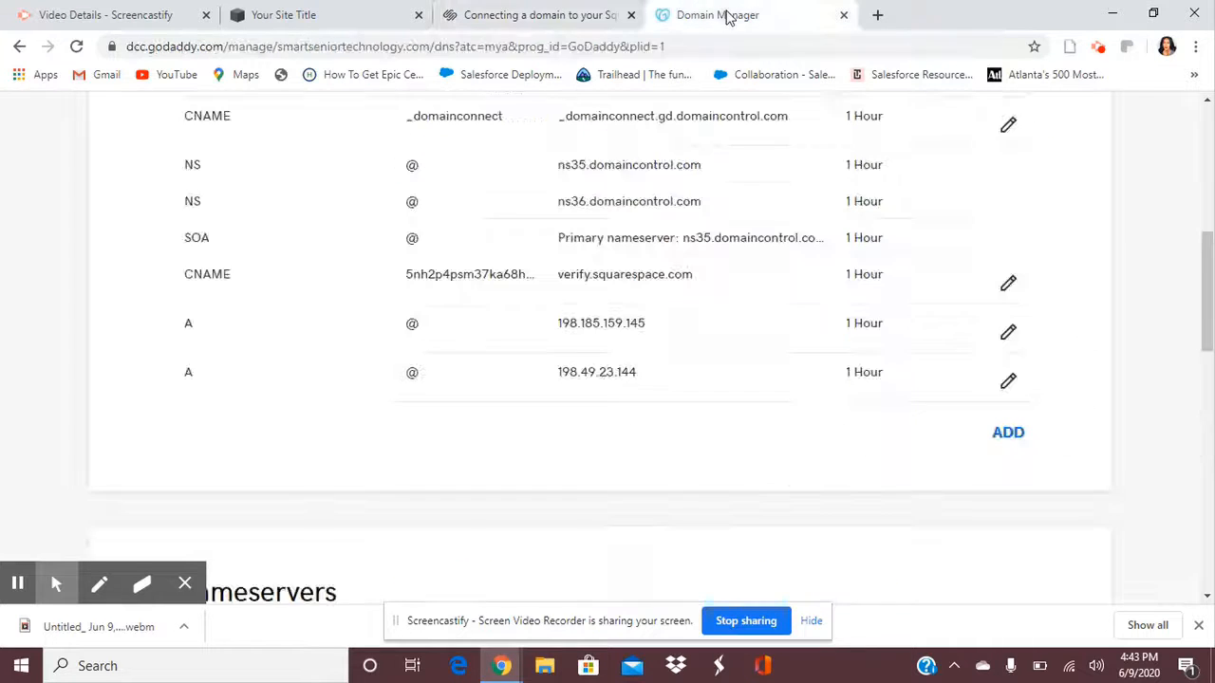
Start a new DNS record of type A in GoDaddy with the host set to @.
click(1020, 441)
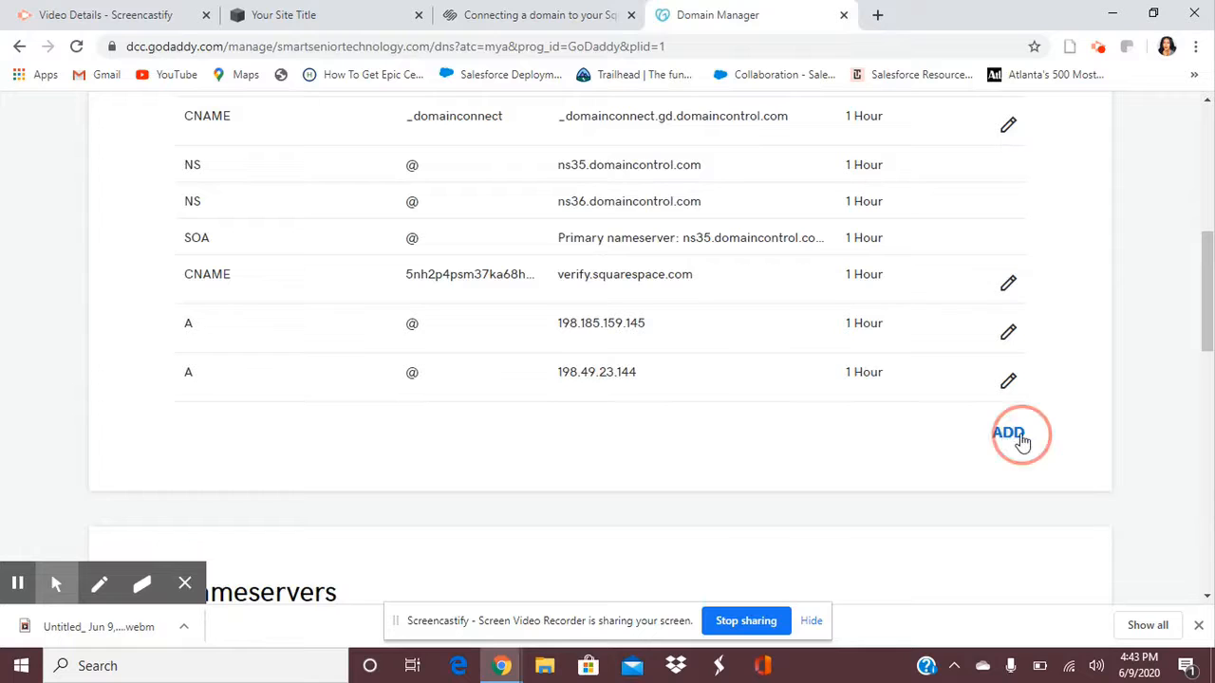
click(362, 480)
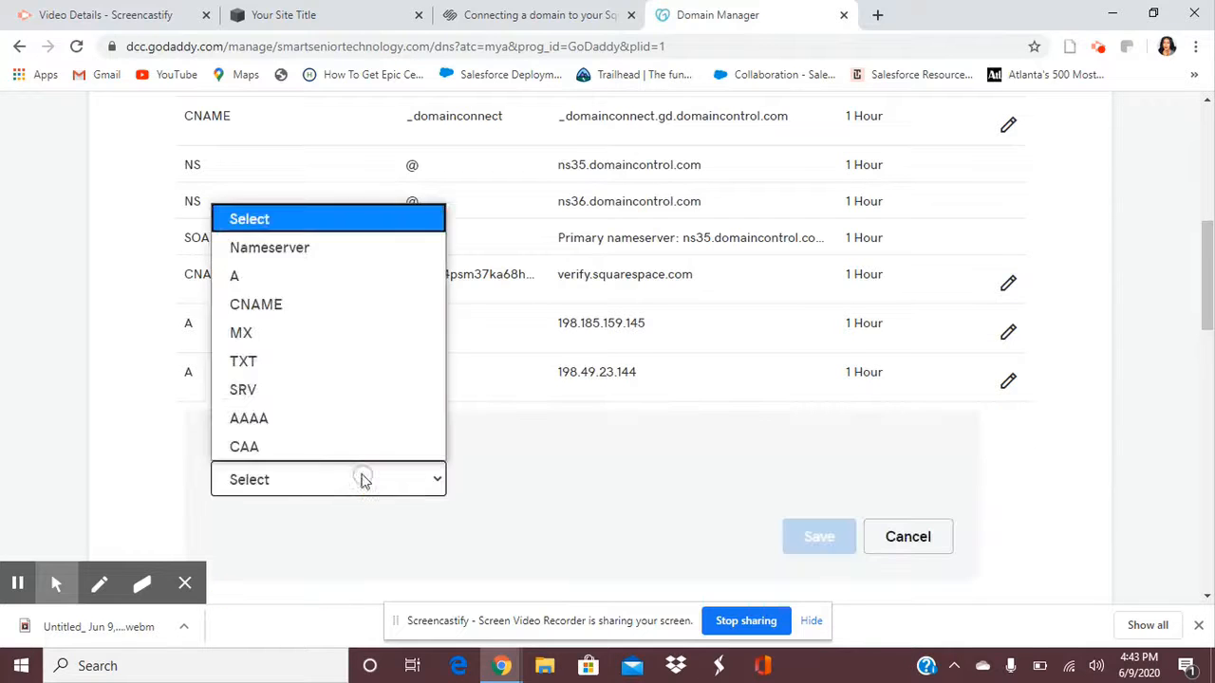
click(266, 285)
click(548, 481)
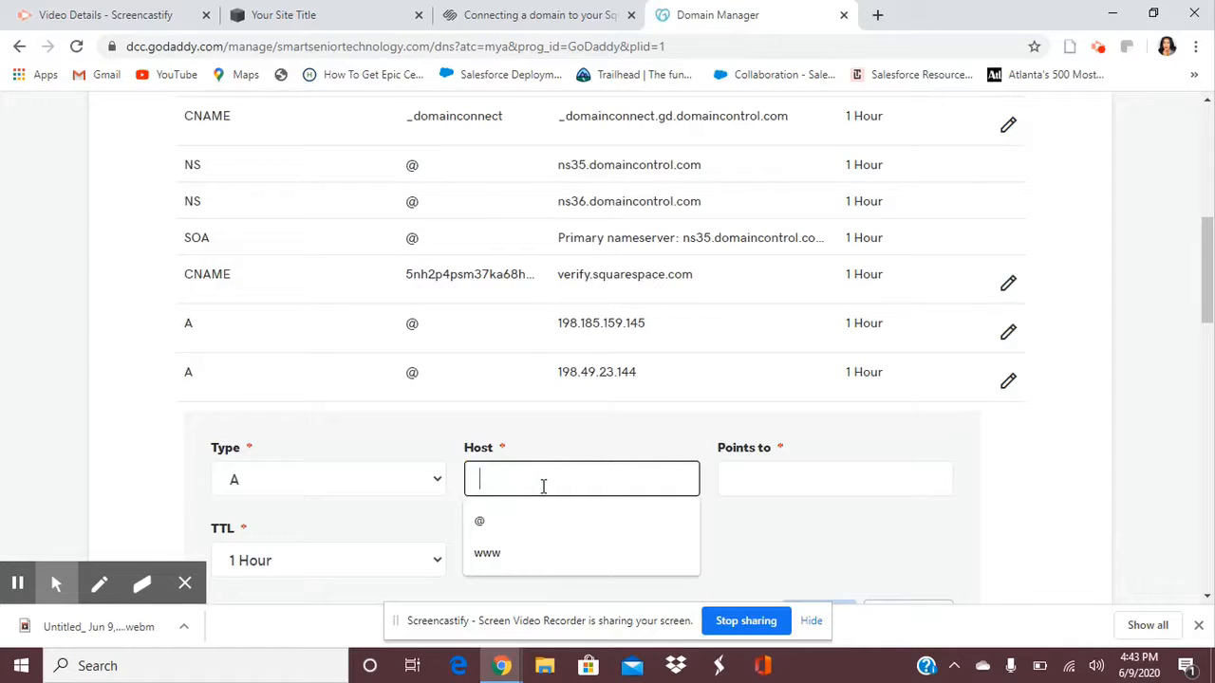
click(484, 520)
Point the new @ A record to the copied address 198.49.23.145, remove the leading spaces, and save the record.
click(765, 488)
right_click(765, 488)
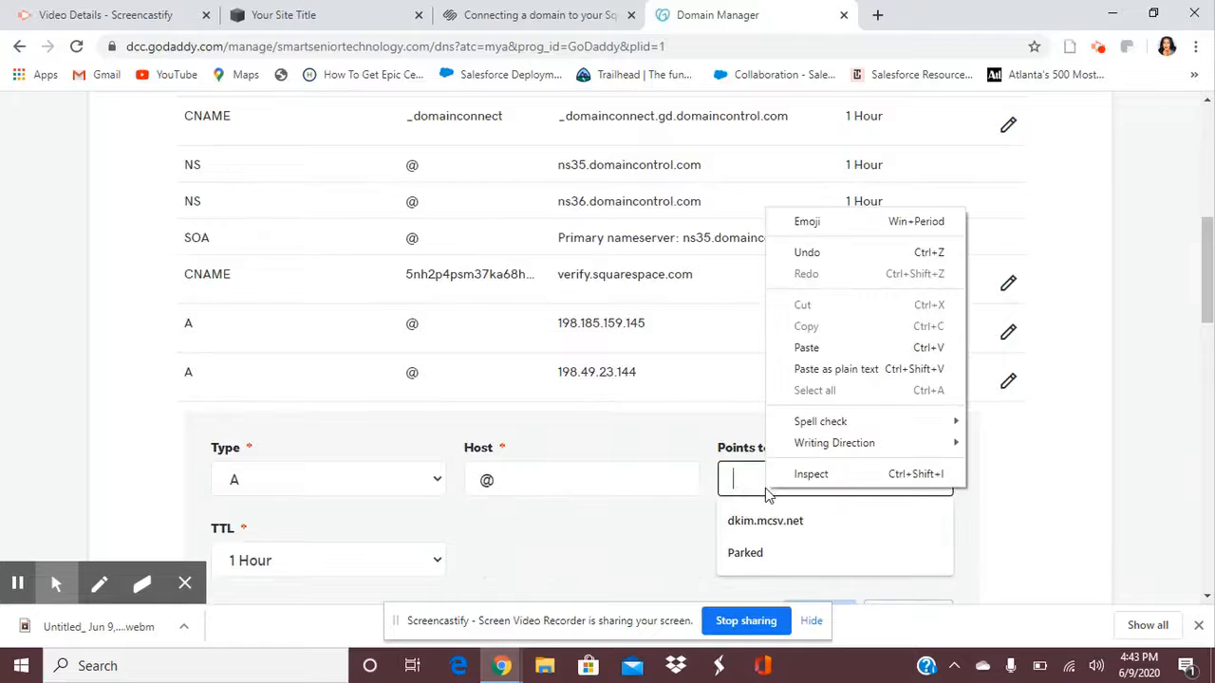
click(809, 348)
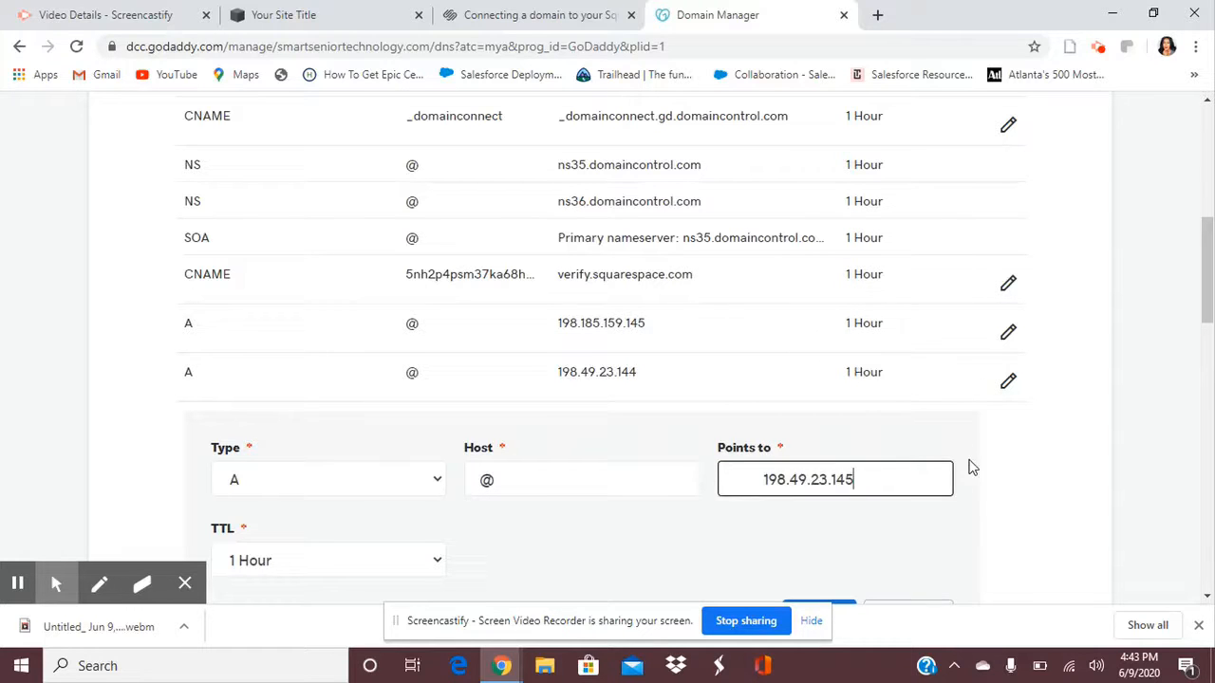
click(762, 480)
key(BackSpace)
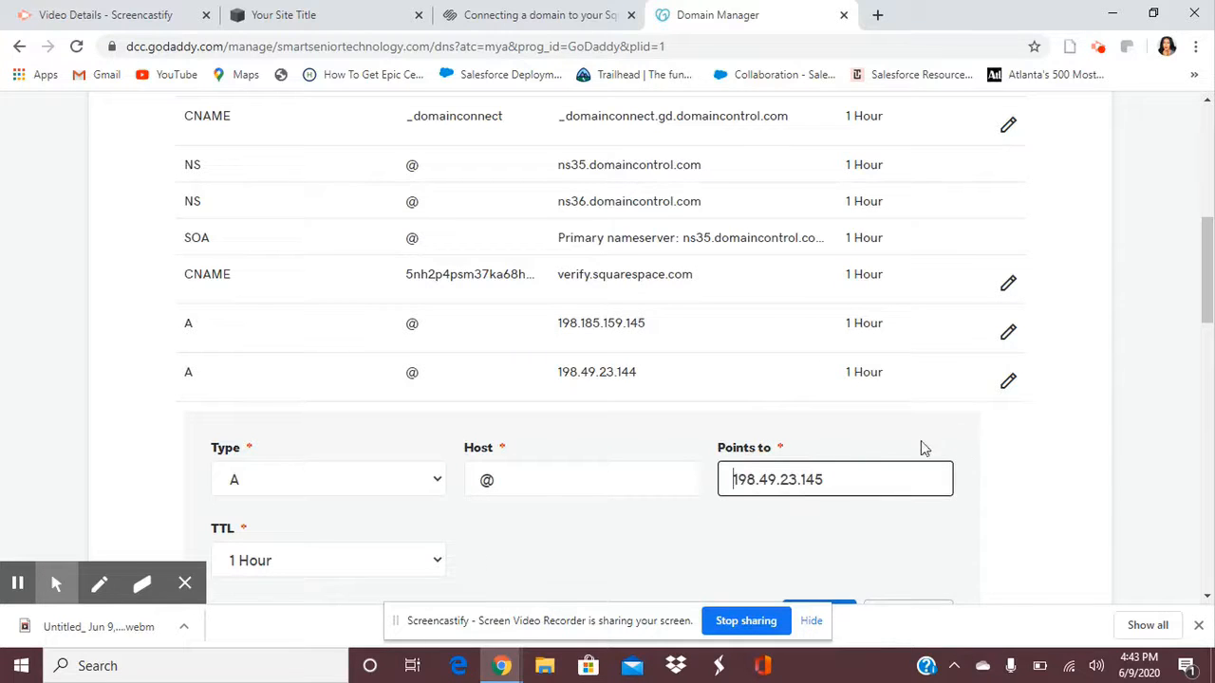
scroll(949, 494, down, 2)
click(800, 454)
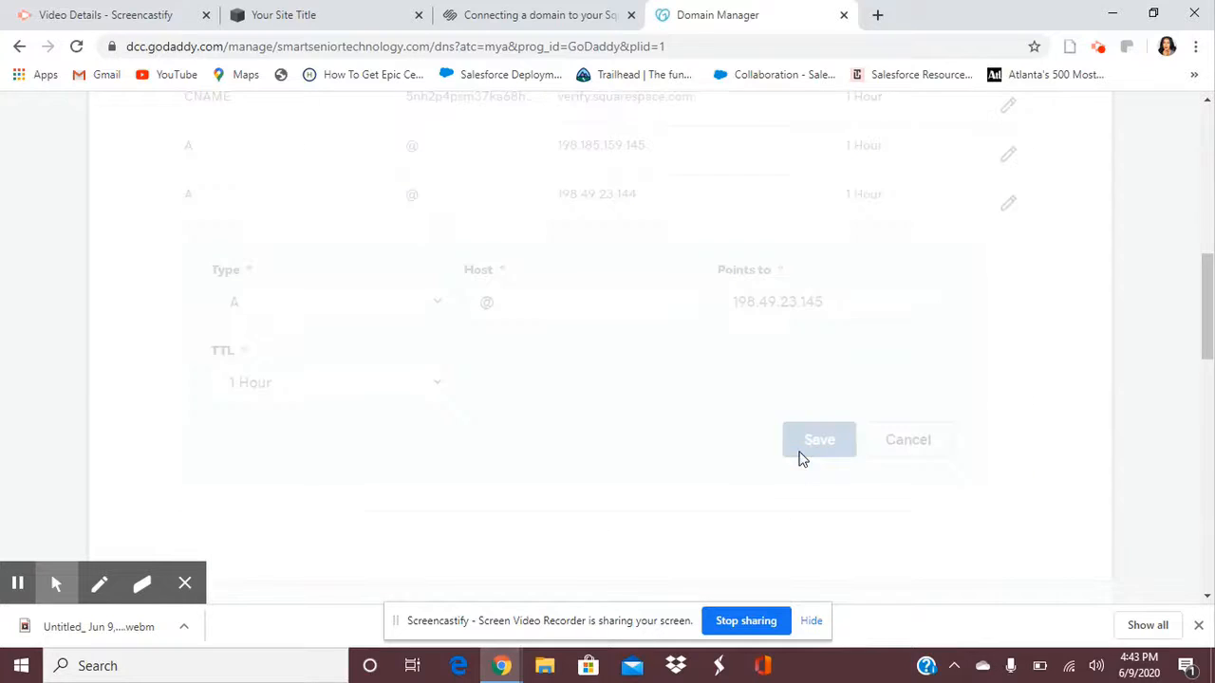
Review the full list of GoDaddy DNS records, from the first @ A record to the newly added ones.
scroll(640, 352, up, 2)
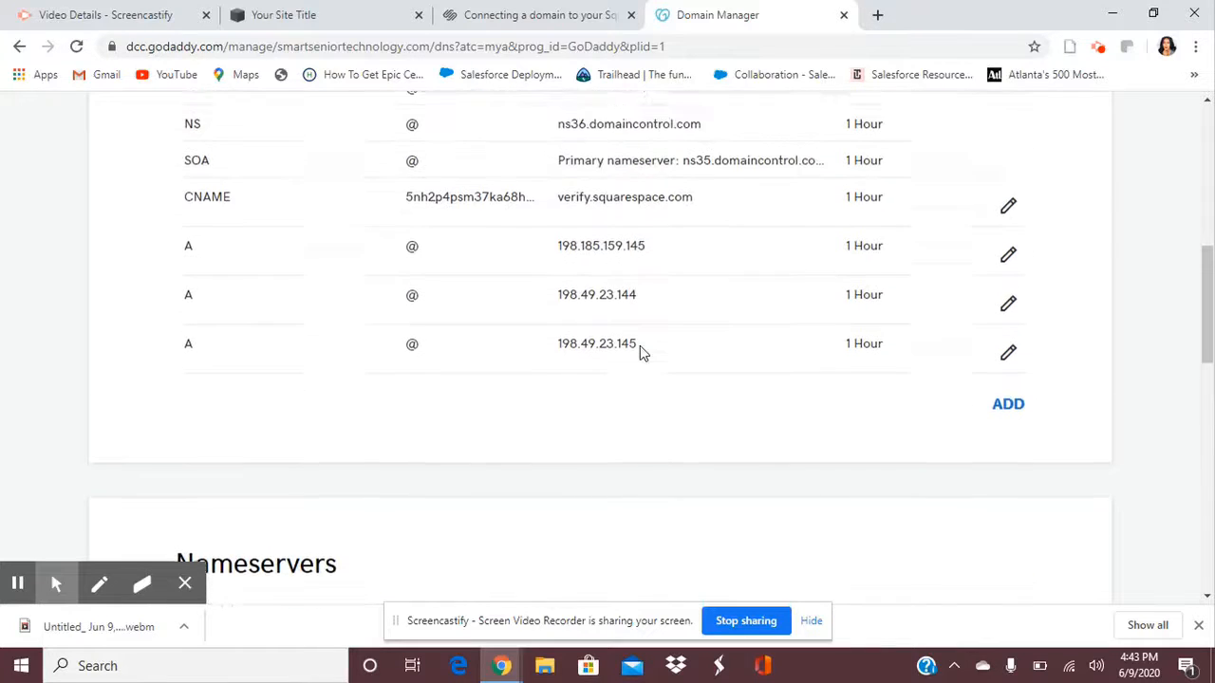
scroll(639, 345, up, 3)
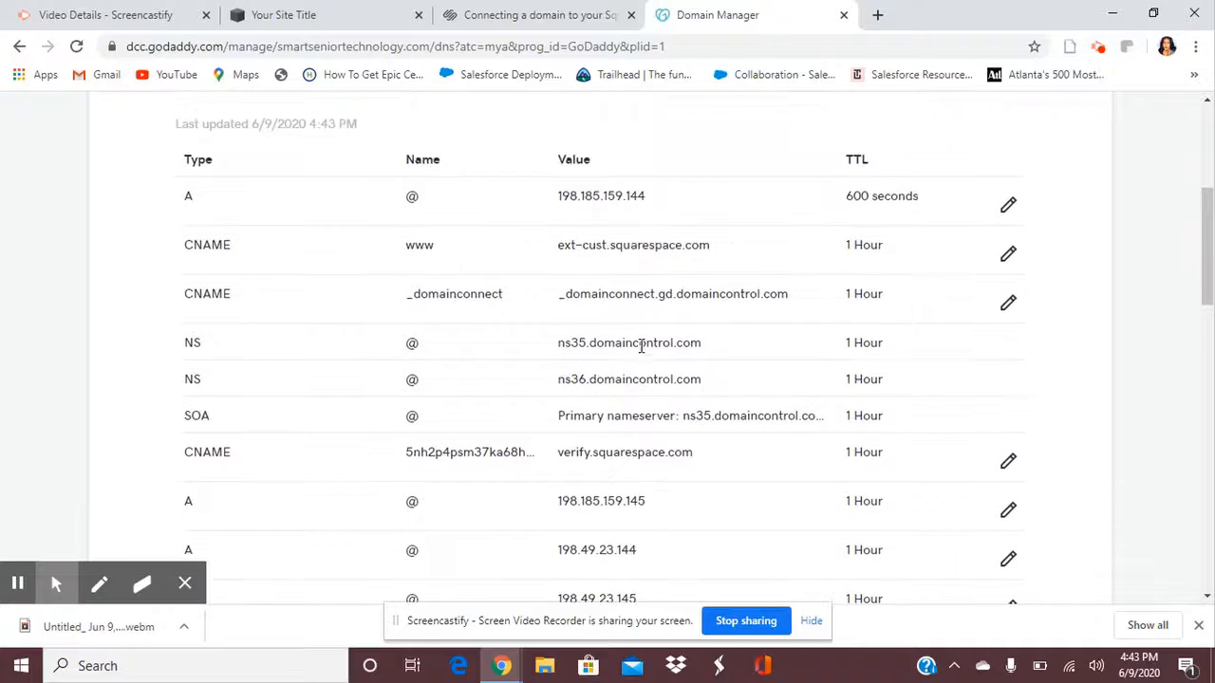
scroll(640, 345, down, 1)
scroll(640, 346, up, 1)
scroll(640, 345, down, 1)
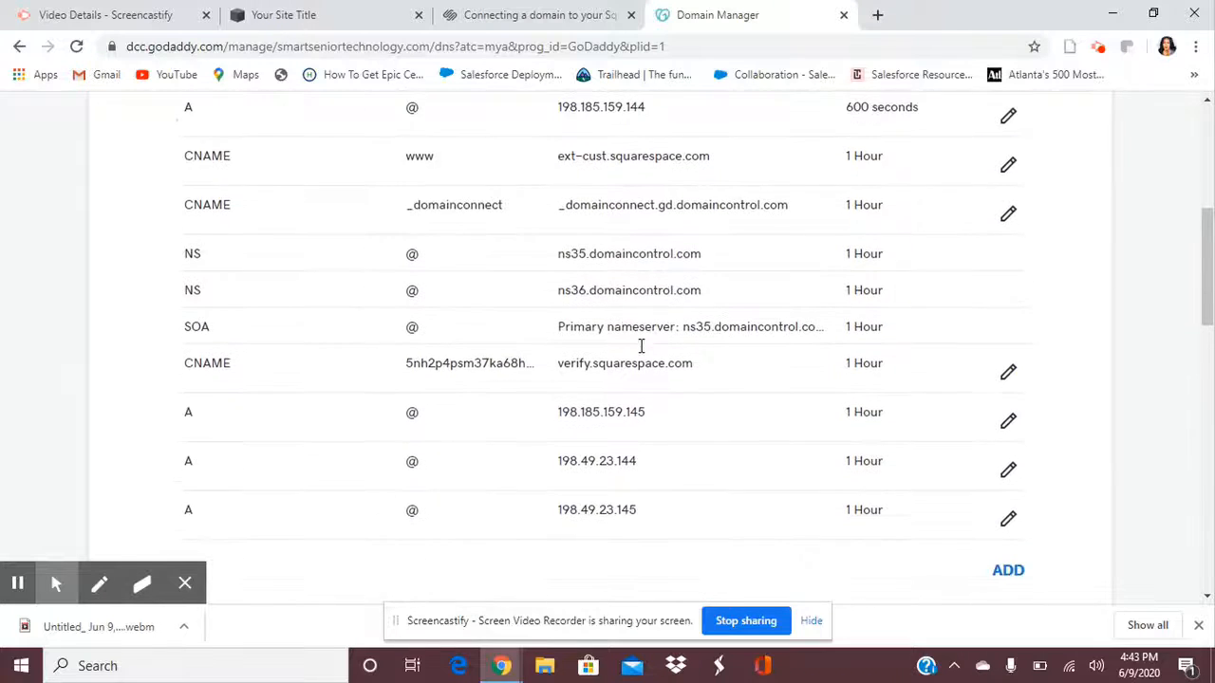
scroll(641, 345, up, 1)
scroll(641, 347, down, 1)
Reread Steps 3 to 5 of the Squarespace guide and compare their CNAME requirements with the records in GoDaddy.
click(517, 15)
click(377, 408)
scroll(377, 408, up, 15)
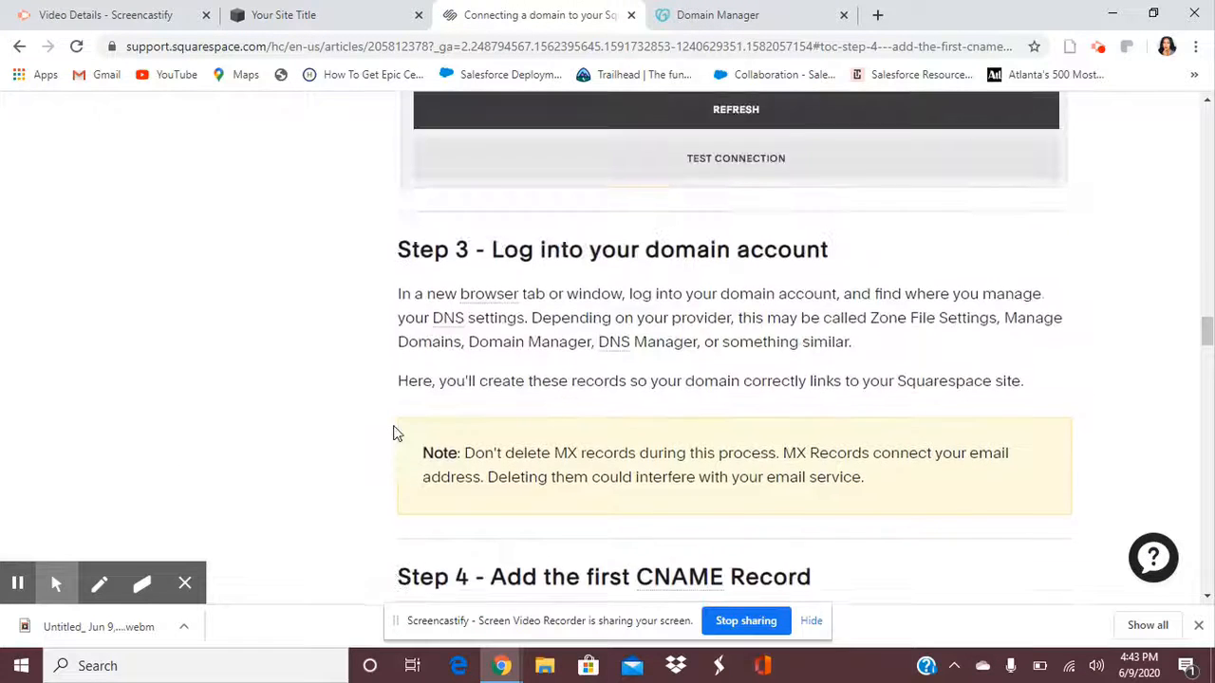
scroll(397, 433, down, 8)
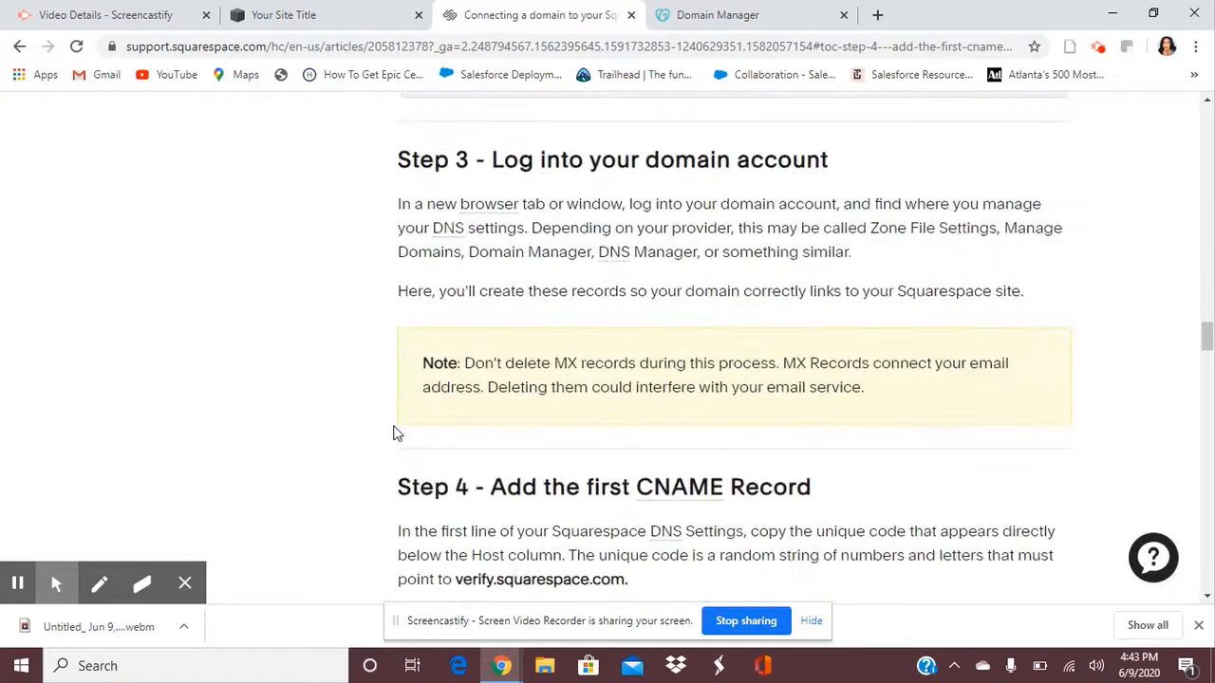
scroll(397, 433, down, 1)
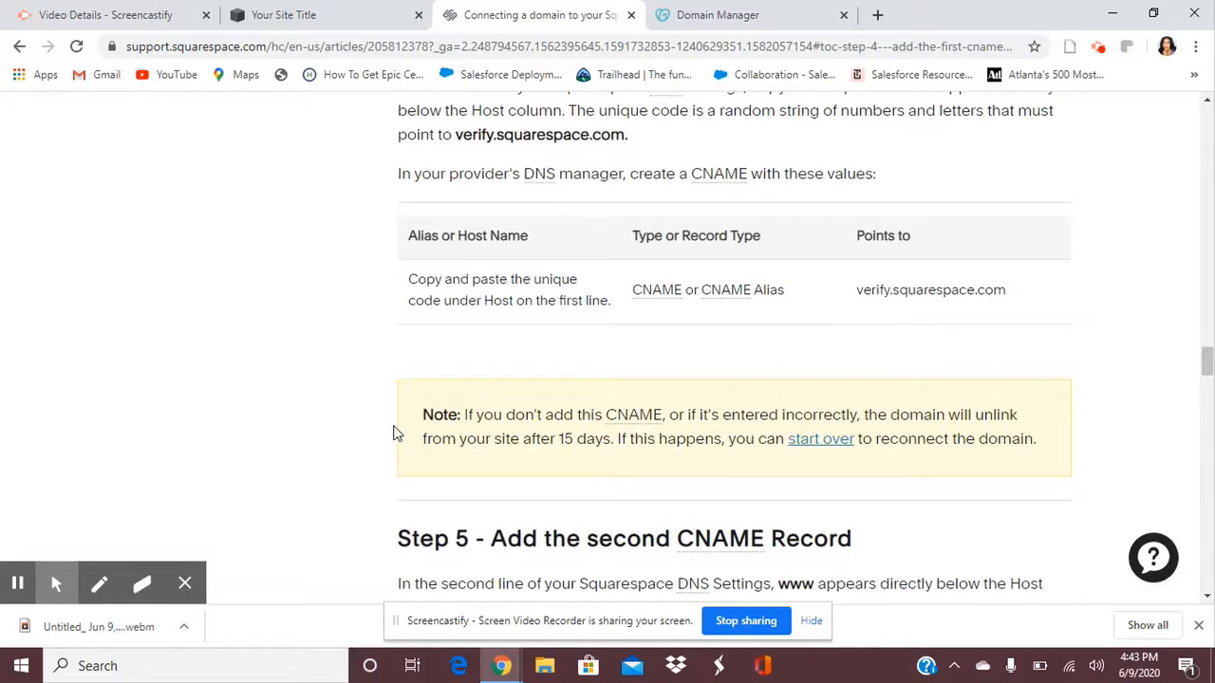
scroll(396, 434, down, 1)
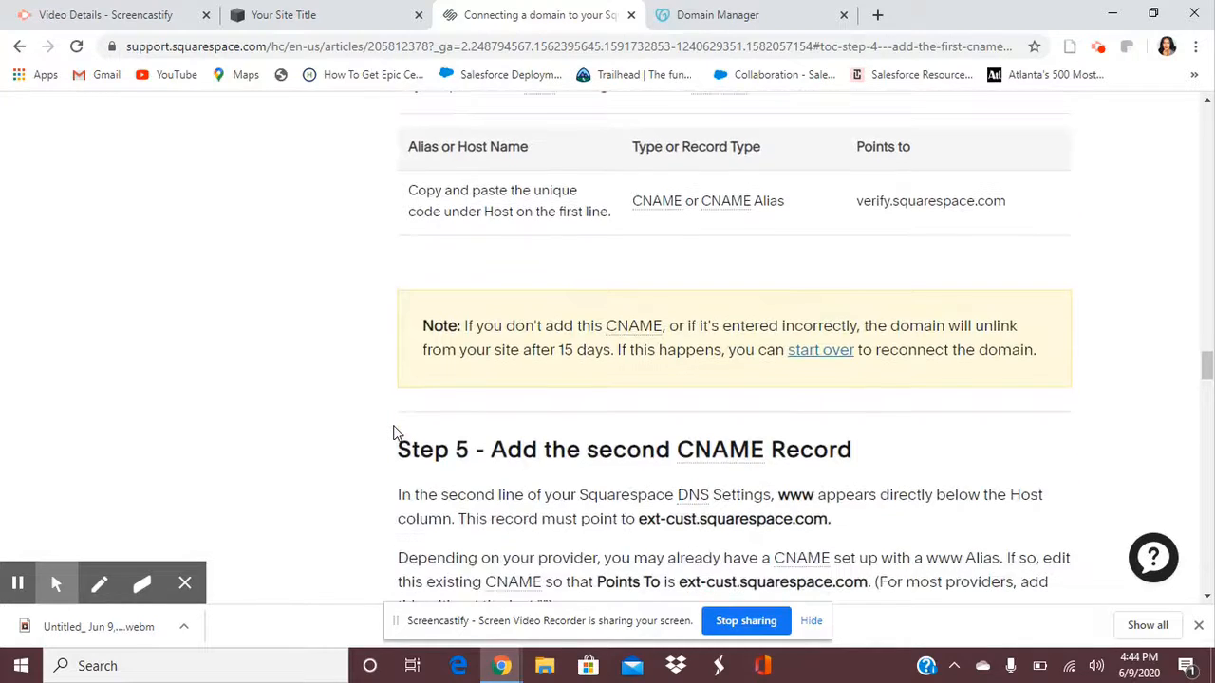
scroll(397, 434, down, 2)
scroll(396, 434, up, 2)
click(694, 26)
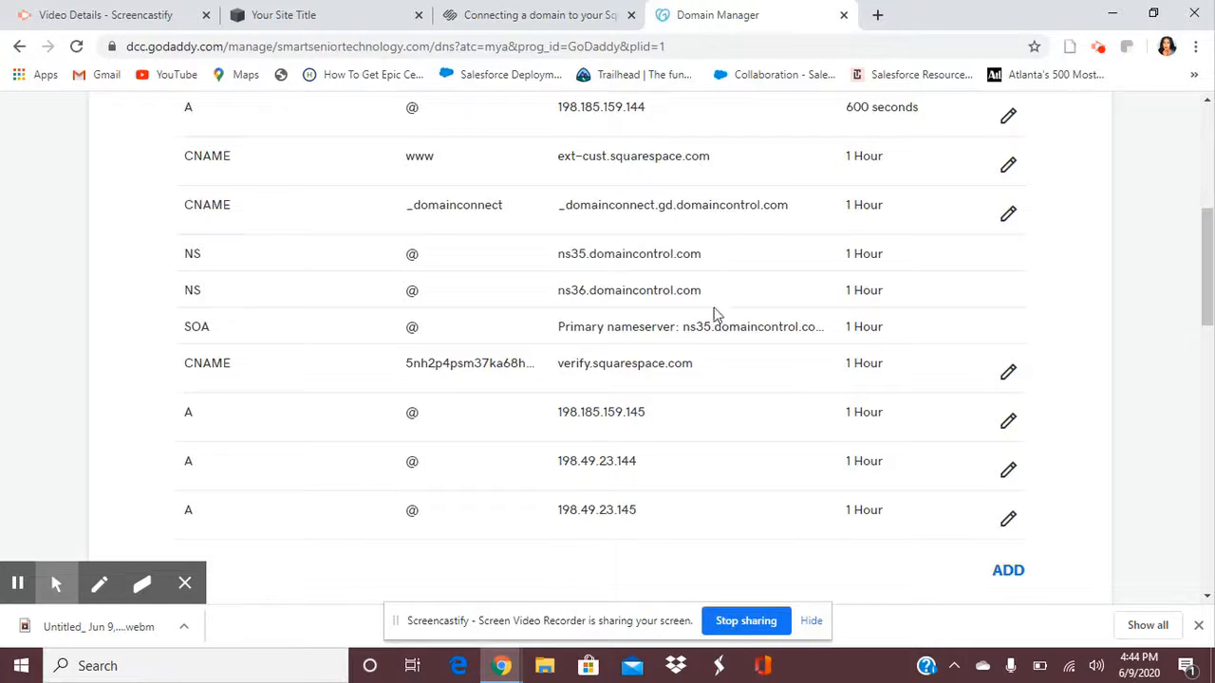
scroll(700, 333, up, 1)
scroll(701, 333, down, 1)
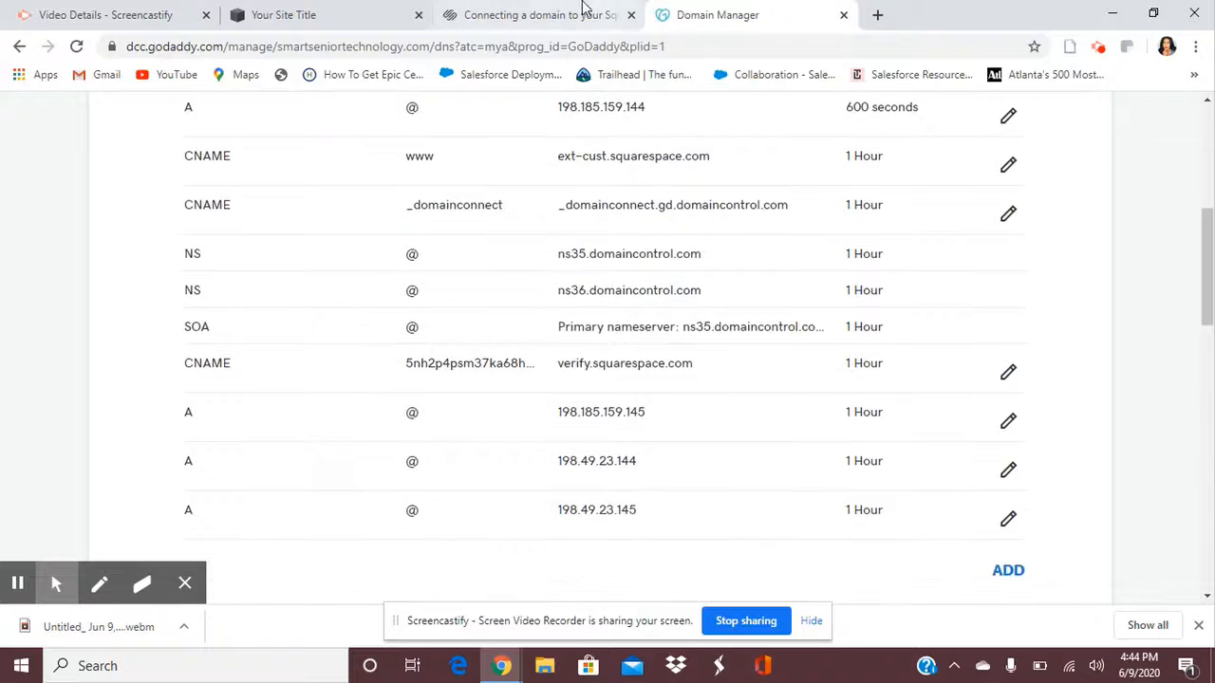
Read the guide's Step 7 on connection waiting time, refreshing the DNS settings, and the Connected label.
click(551, 15)
scroll(472, 327, down, 3)
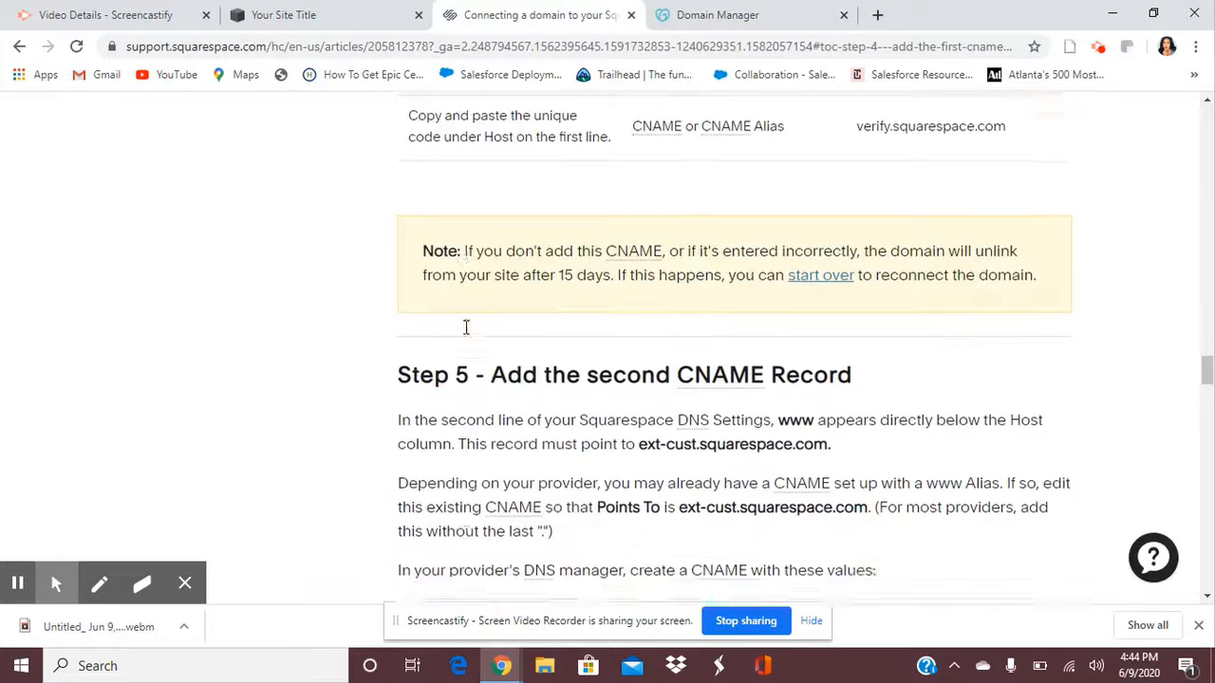
scroll(465, 334, down, 13)
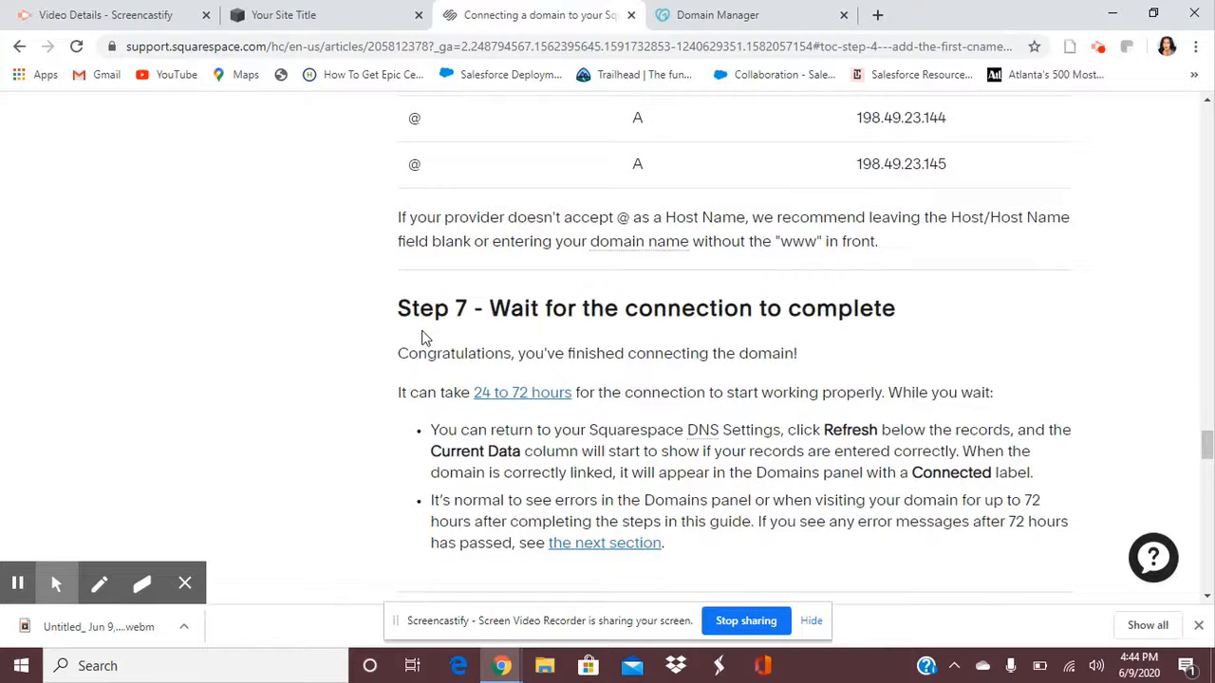
scroll(424, 337, down, 1)
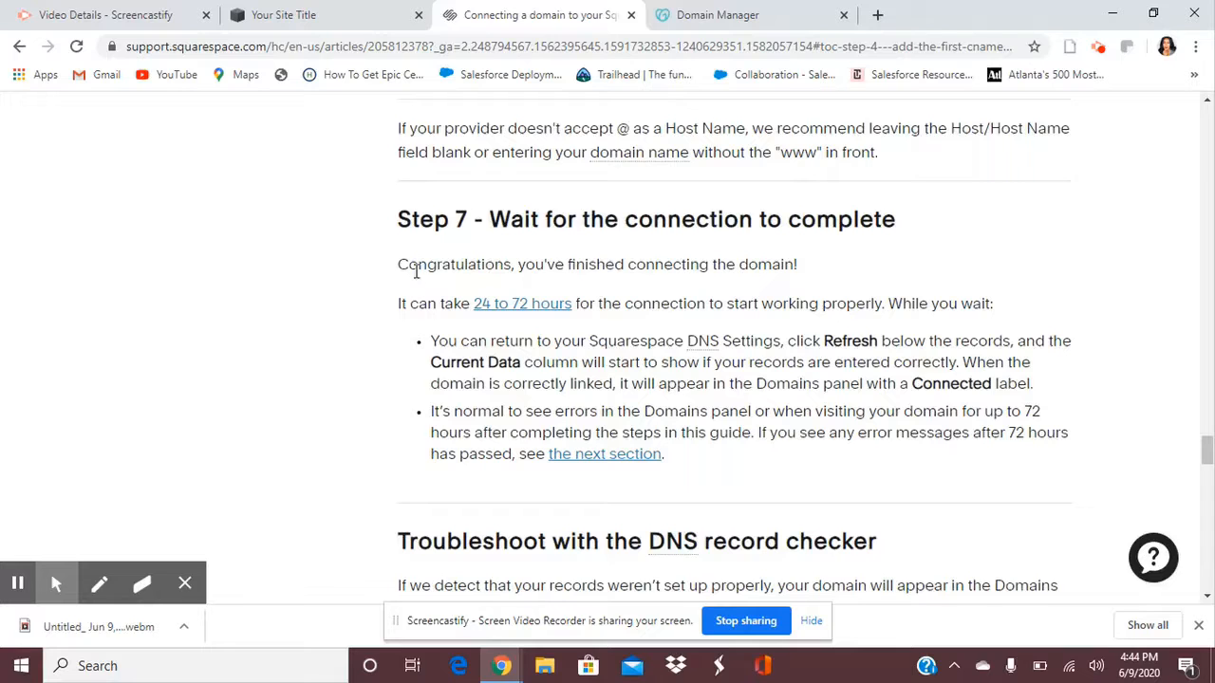
drag(660, 302, 981, 303)
click(1003, 300)
drag(426, 343, 1063, 372)
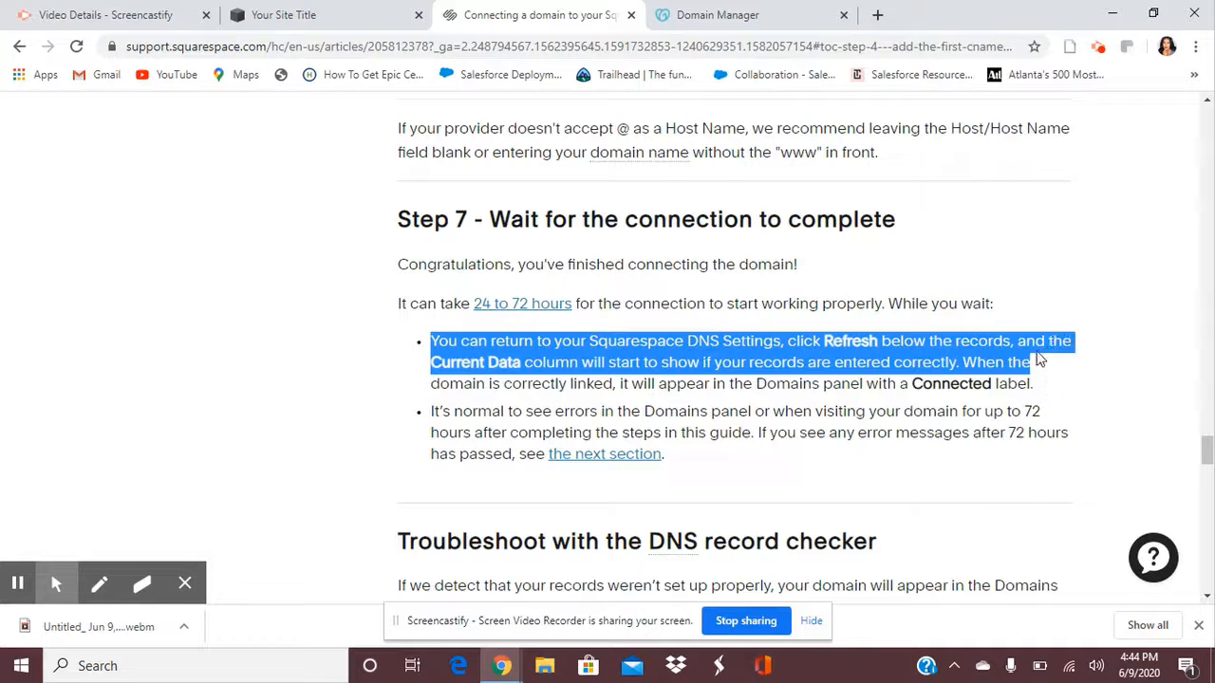
click(1062, 306)
drag(971, 362, 1057, 395)
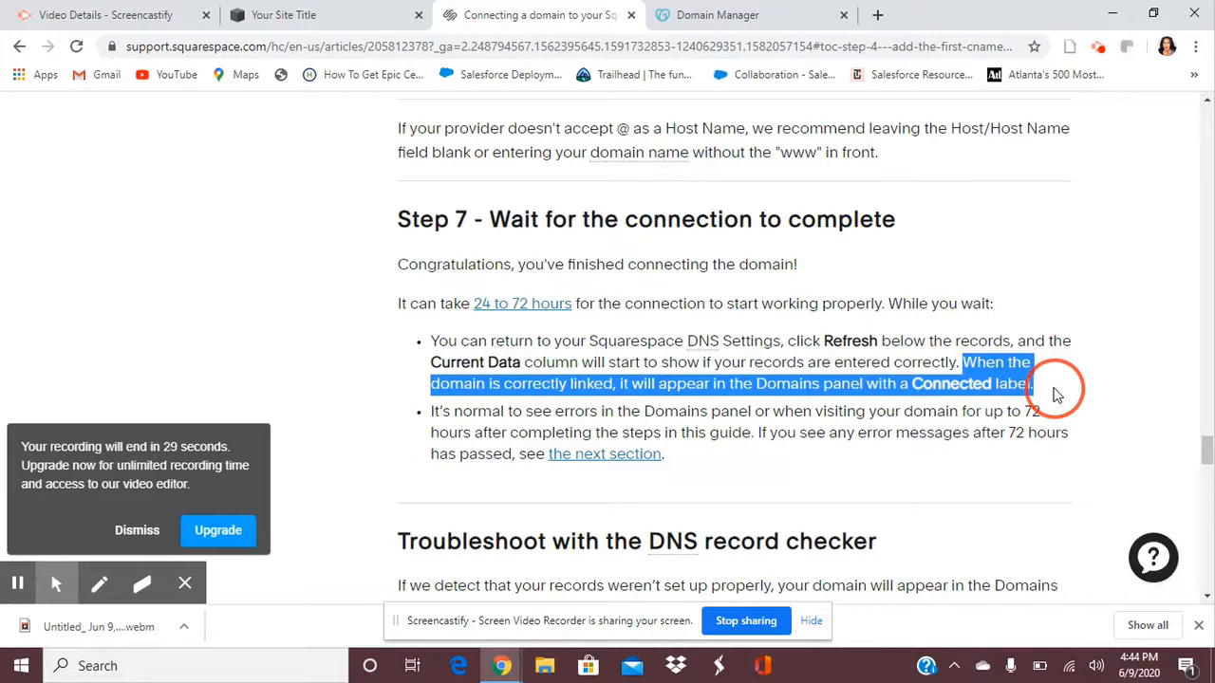
drag(1057, 395, 1052, 393)
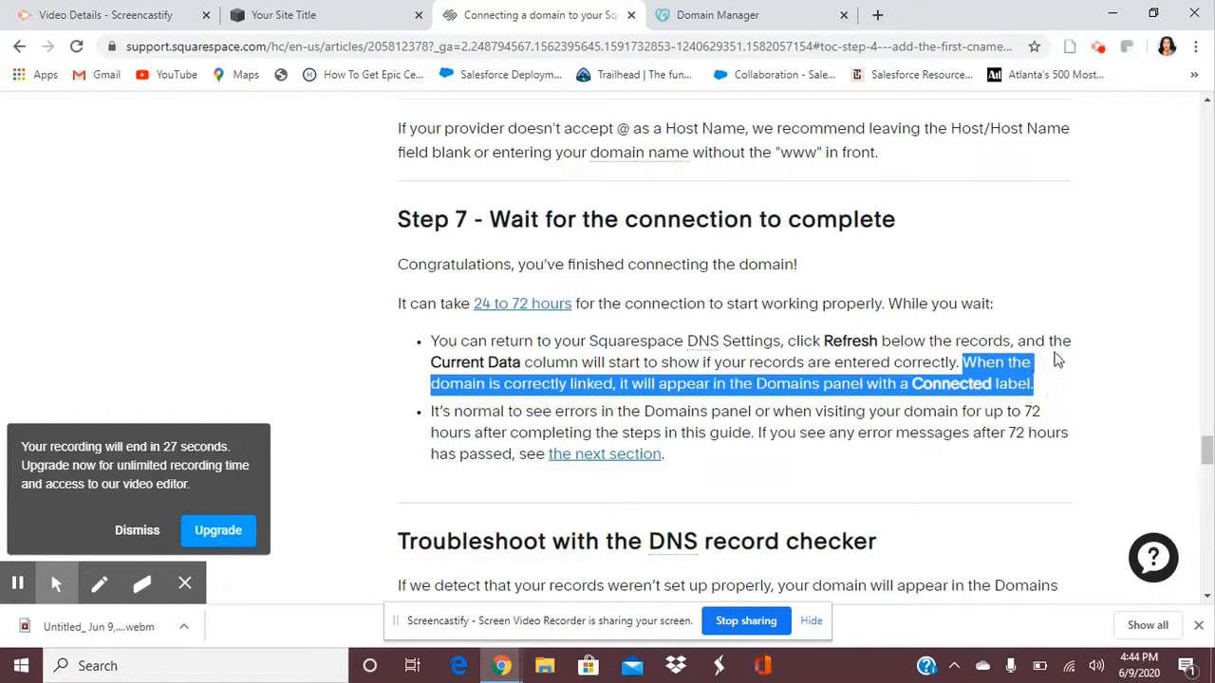
click(1055, 355)
scroll(897, 356, down, 2)
Switch to the Squarespace site's DNS Settings, refresh the records for smartseniortechnology.com, and check the Current Data column.
click(319, 14)
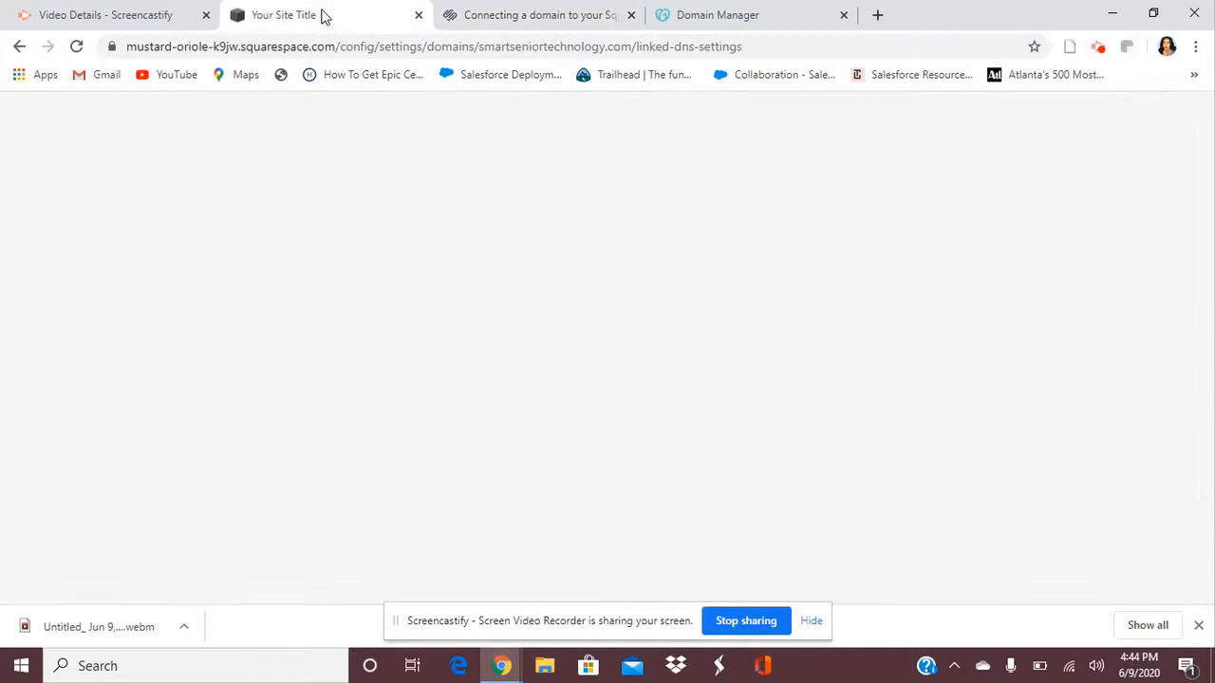
click(136, 531)
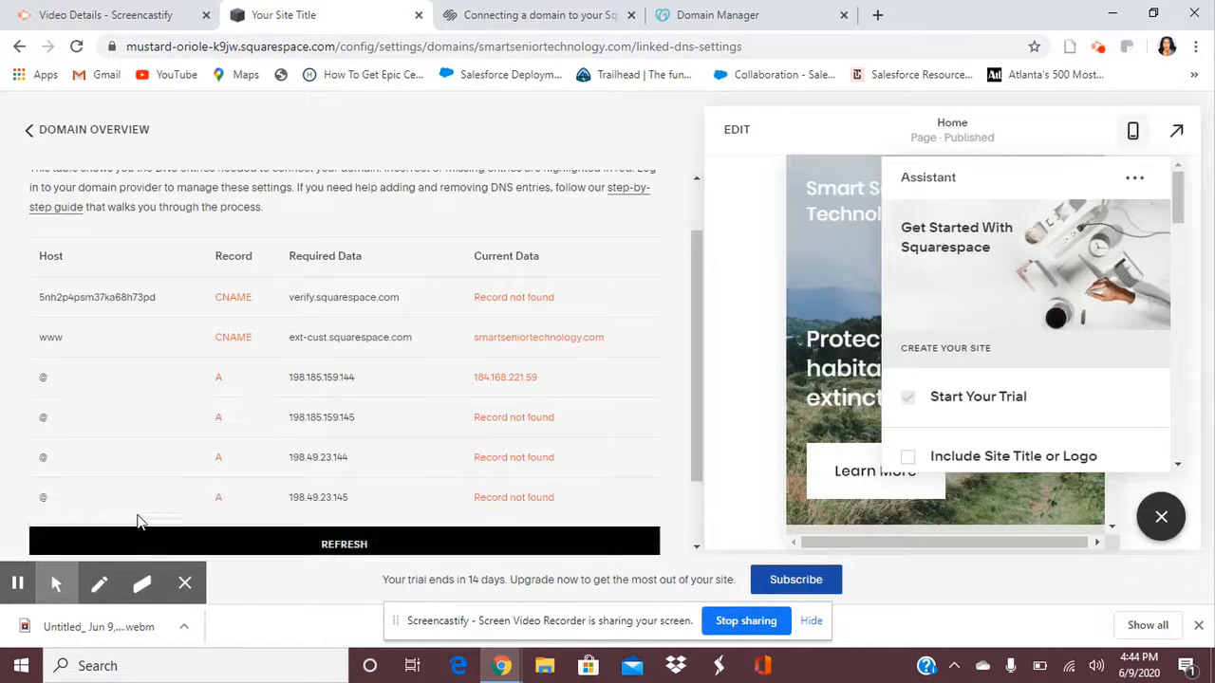
scroll(231, 458, down, 1)
click(233, 458)
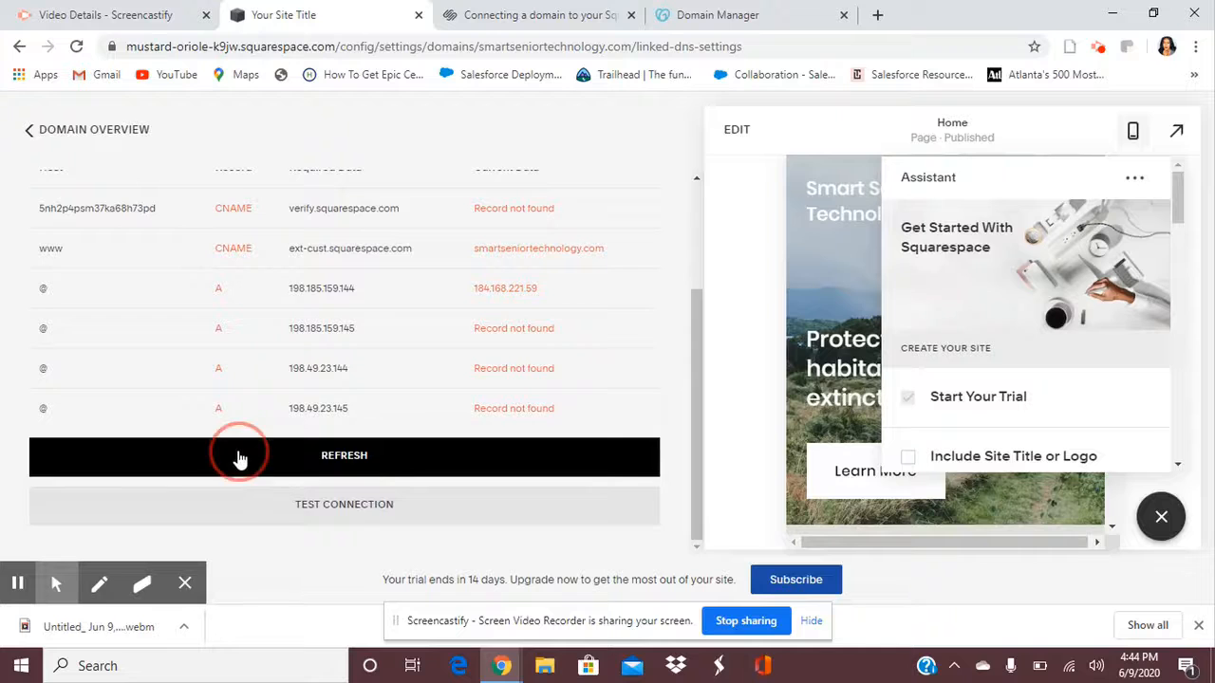
scroll(240, 458, down, 2)
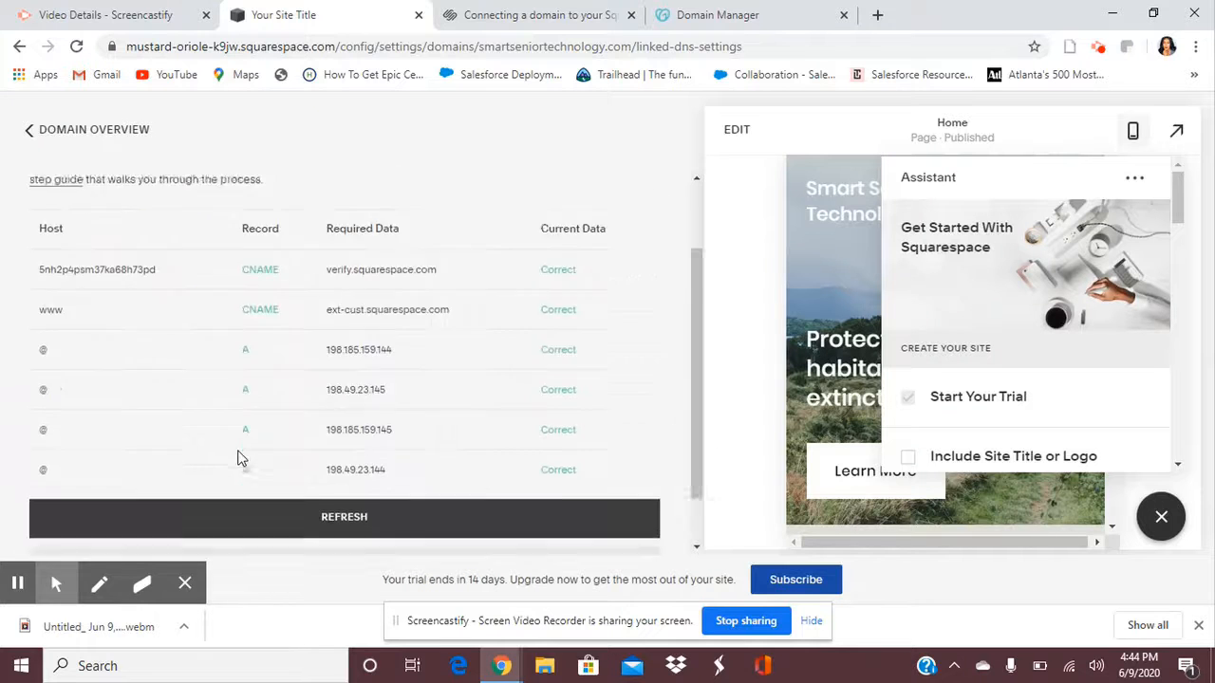
scroll(240, 461, up, 1)
scroll(240, 458, down, 1)
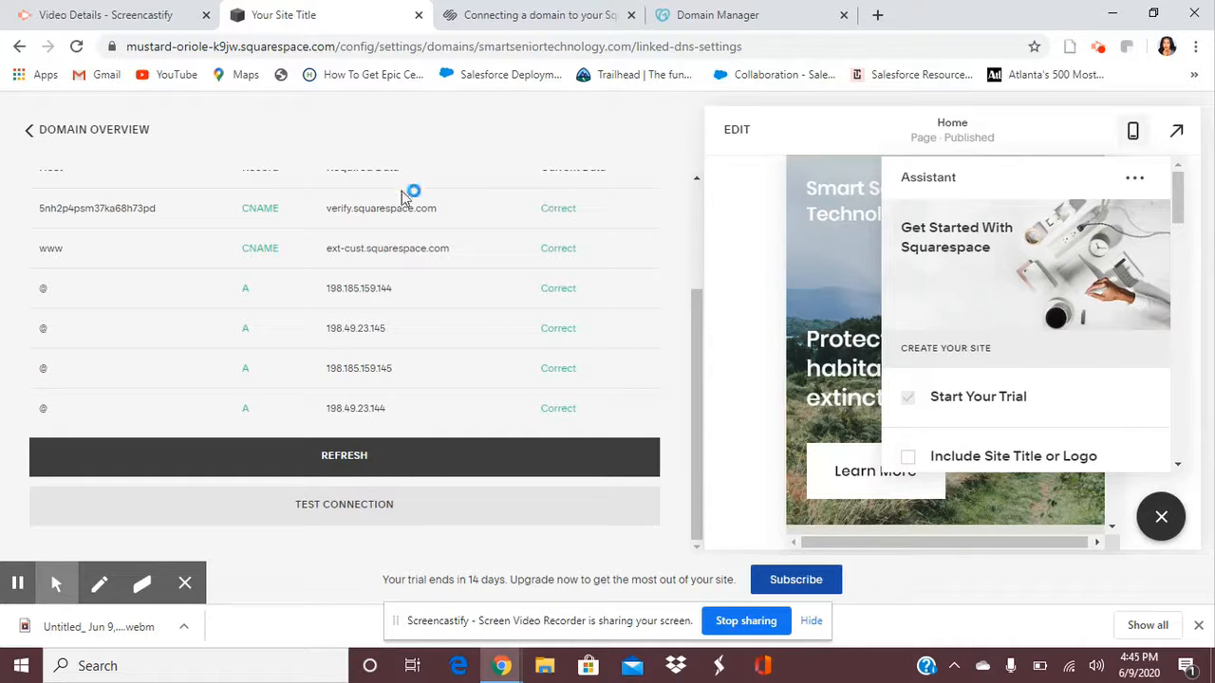
Refresh the Squarespace DNS records once more and test the domain's connection.
click(293, 470)
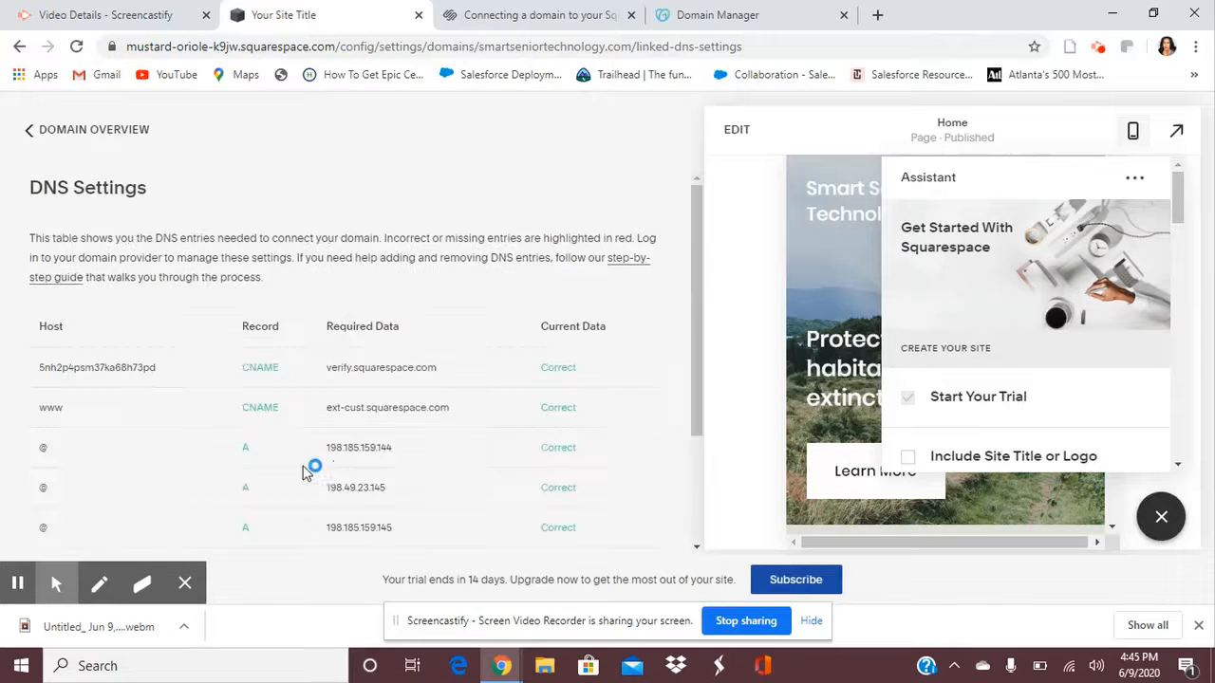
scroll(323, 494, down, 3)
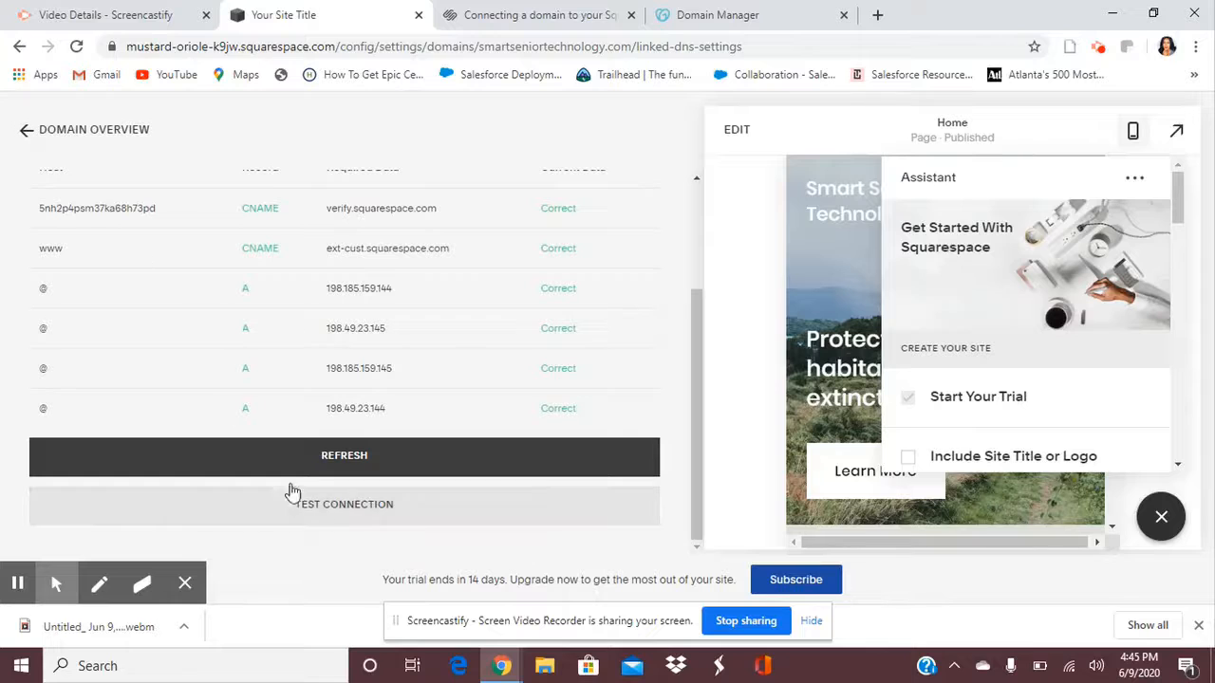
click(323, 518)
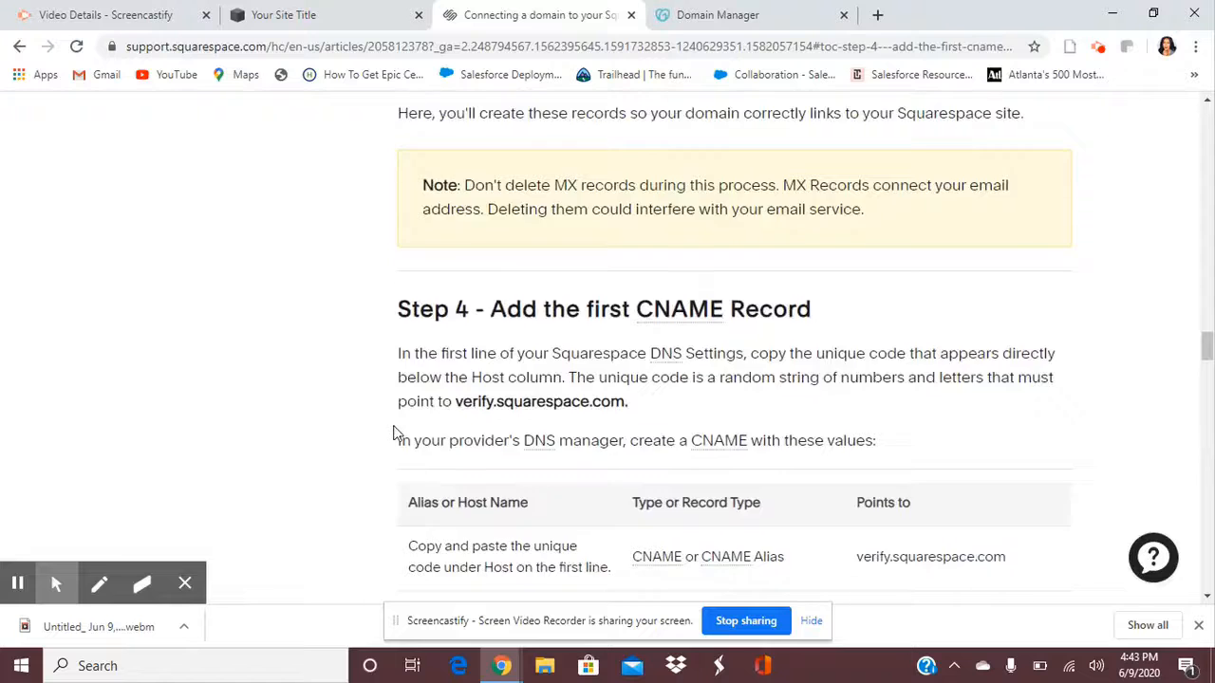
scroll(397, 432, up, 3)
scroll(397, 434, up, 4)
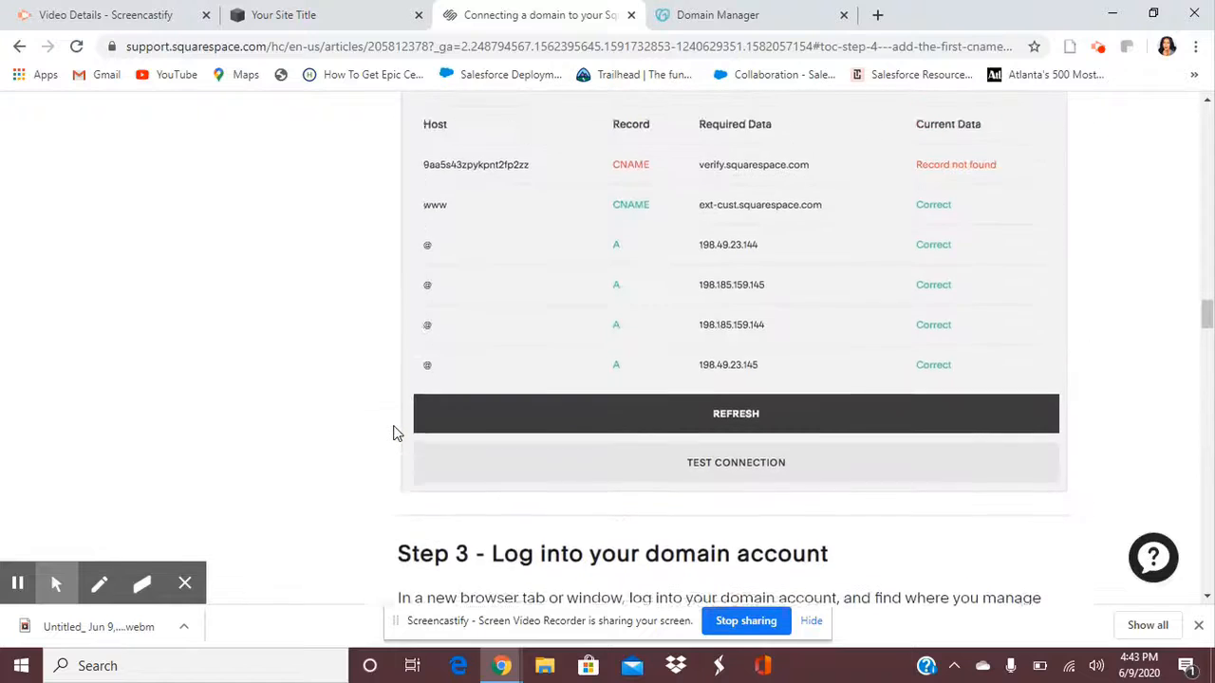
Review Steps 3 to 5 of the Squarespace guide and check the CNAME and A records listed in GoDaddy's Domain Manager against them.
scroll(397, 434, down, 5)
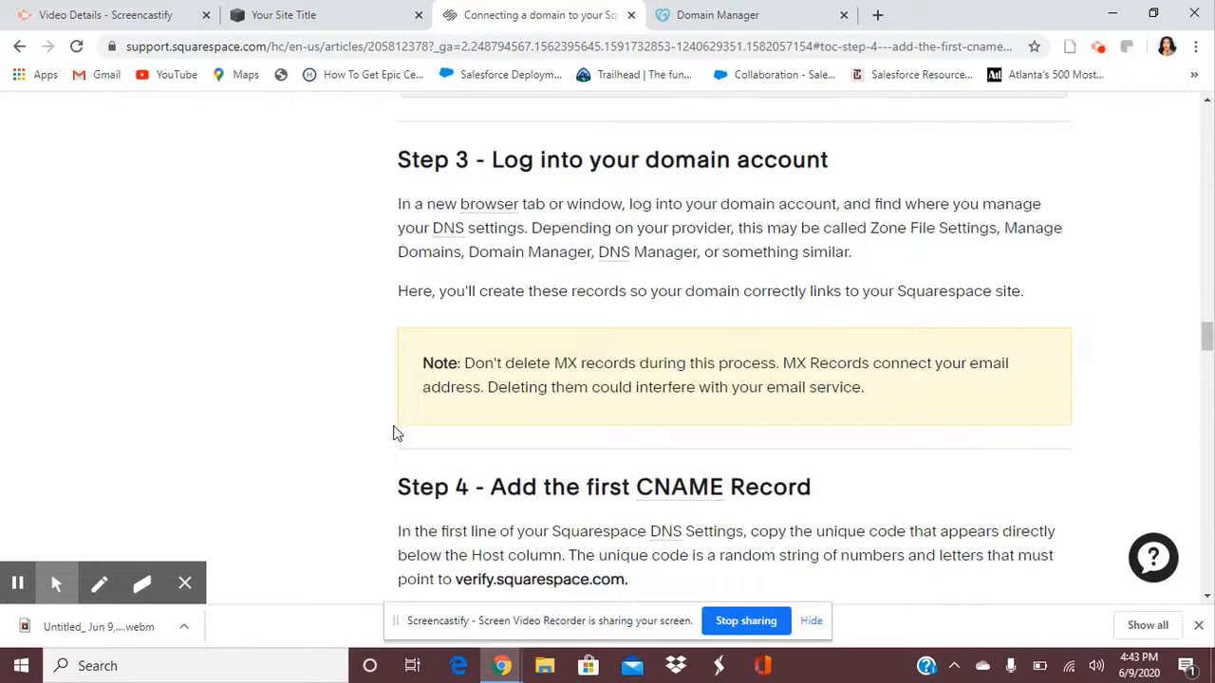
scroll(397, 433, down, 5)
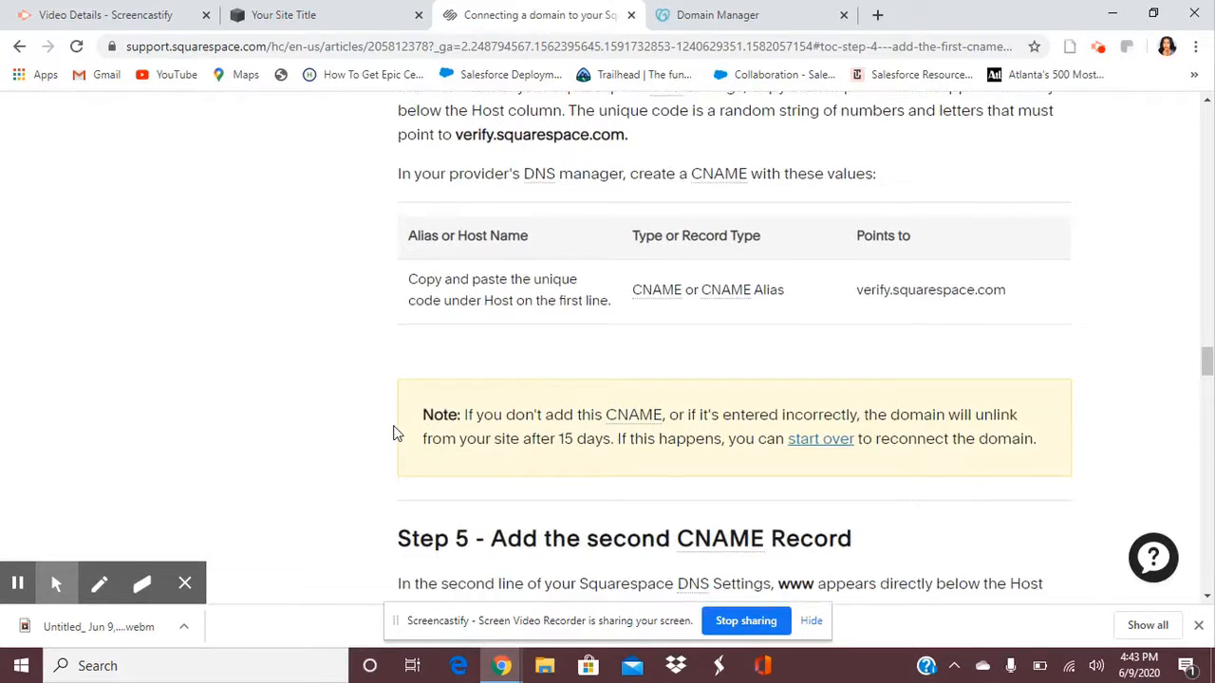
scroll(396, 434, down, 1)
scroll(397, 434, down, 2)
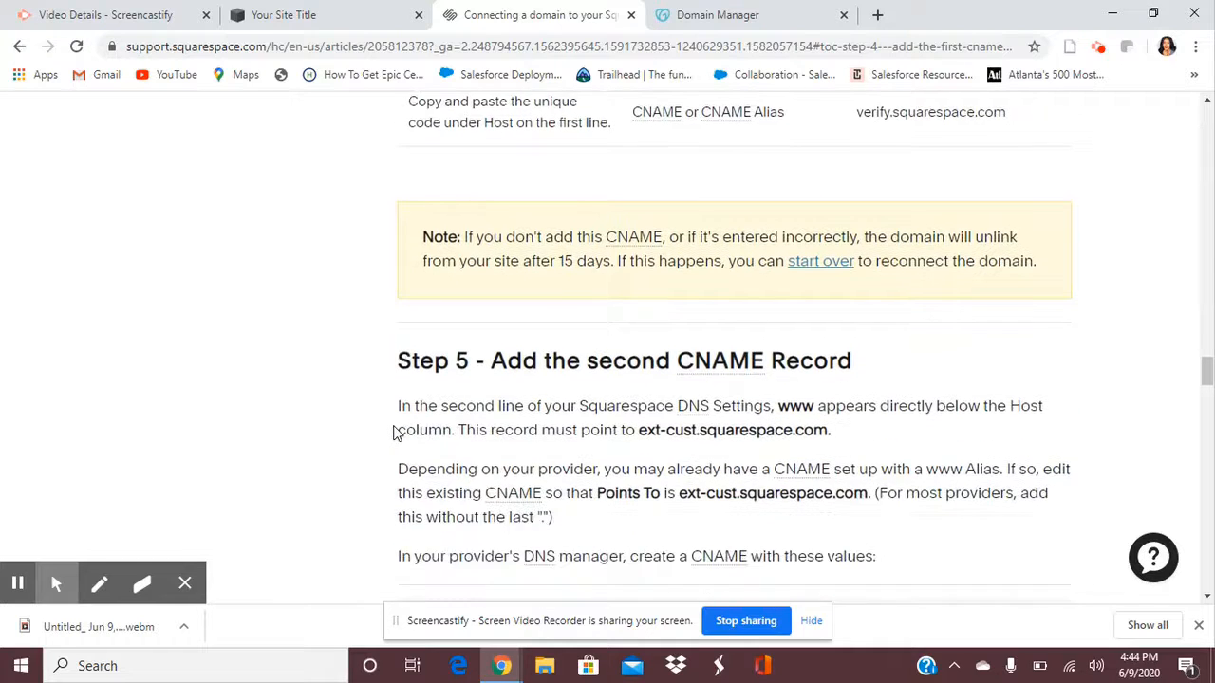
scroll(396, 433, up, 2)
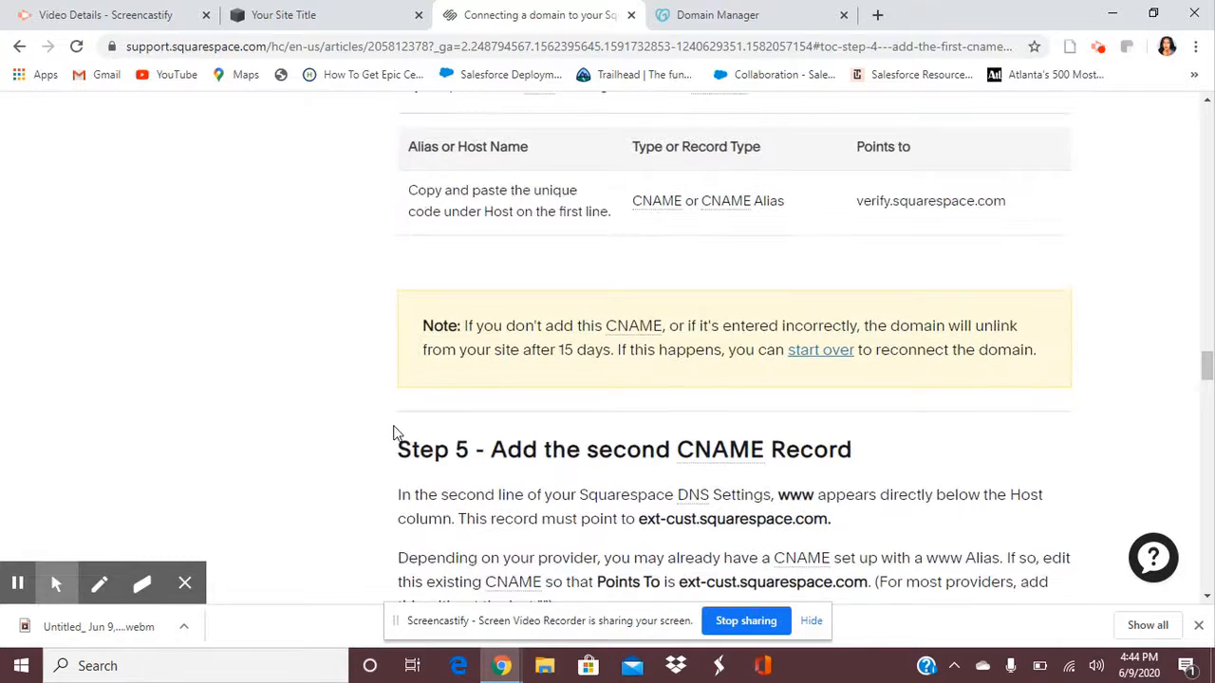
click(694, 23)
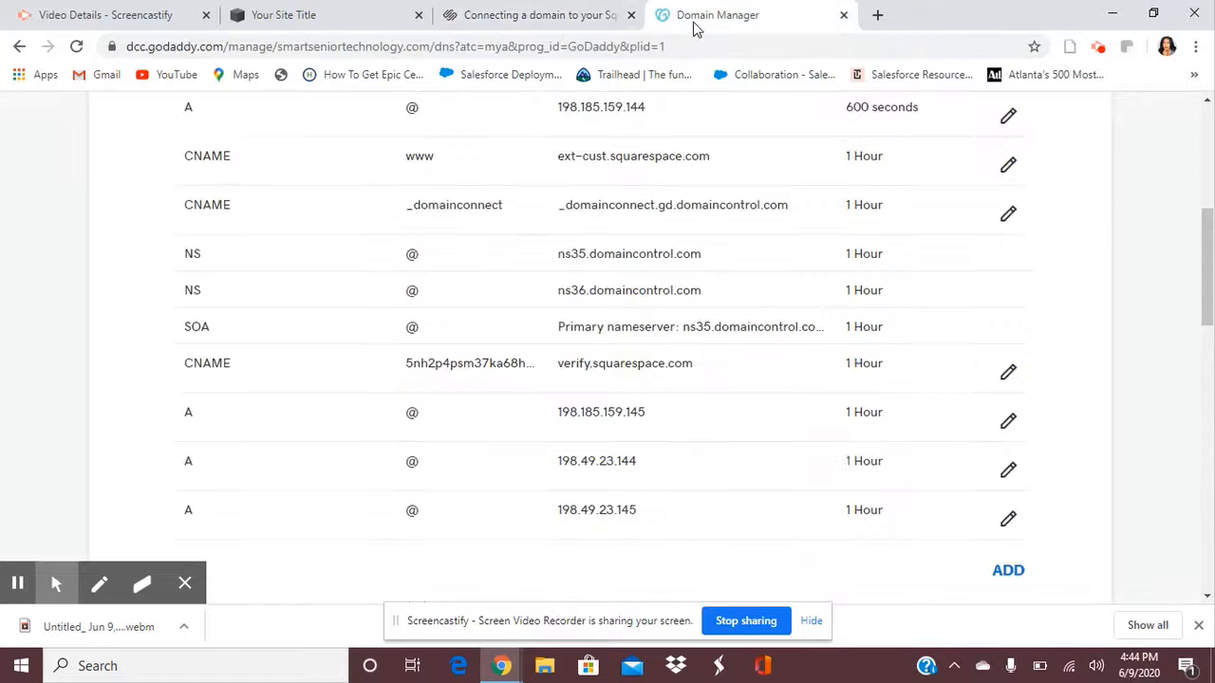
scroll(701, 334, up, 1)
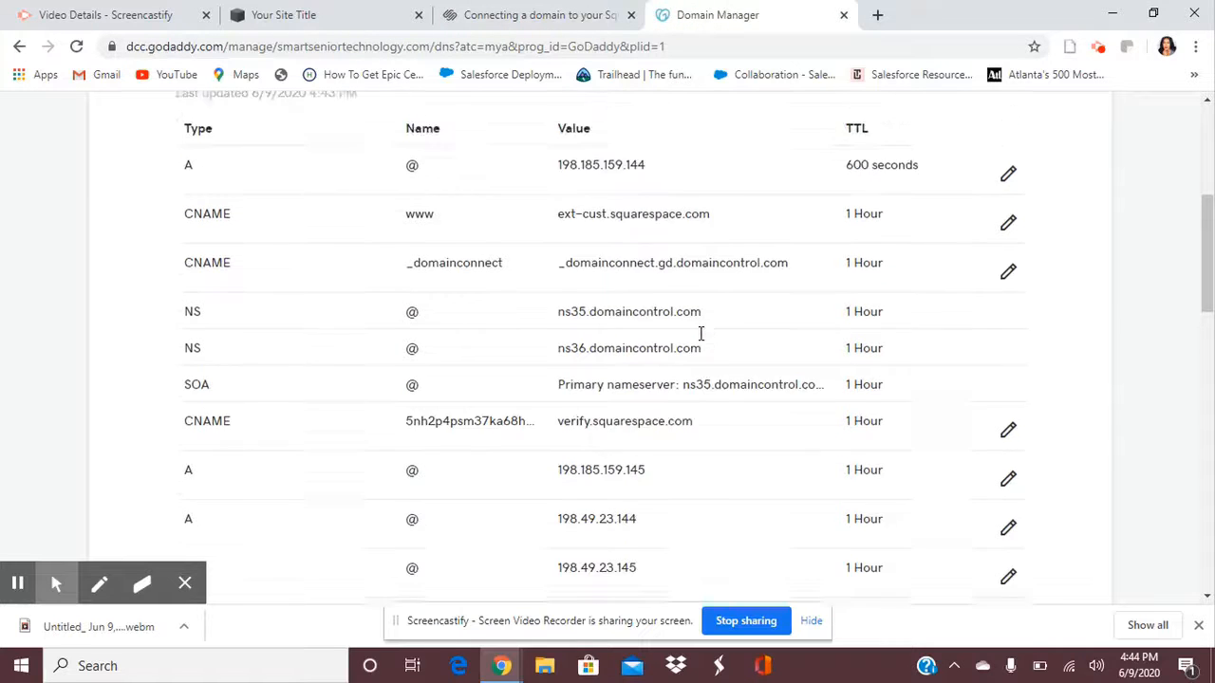
scroll(700, 334, down, 1)
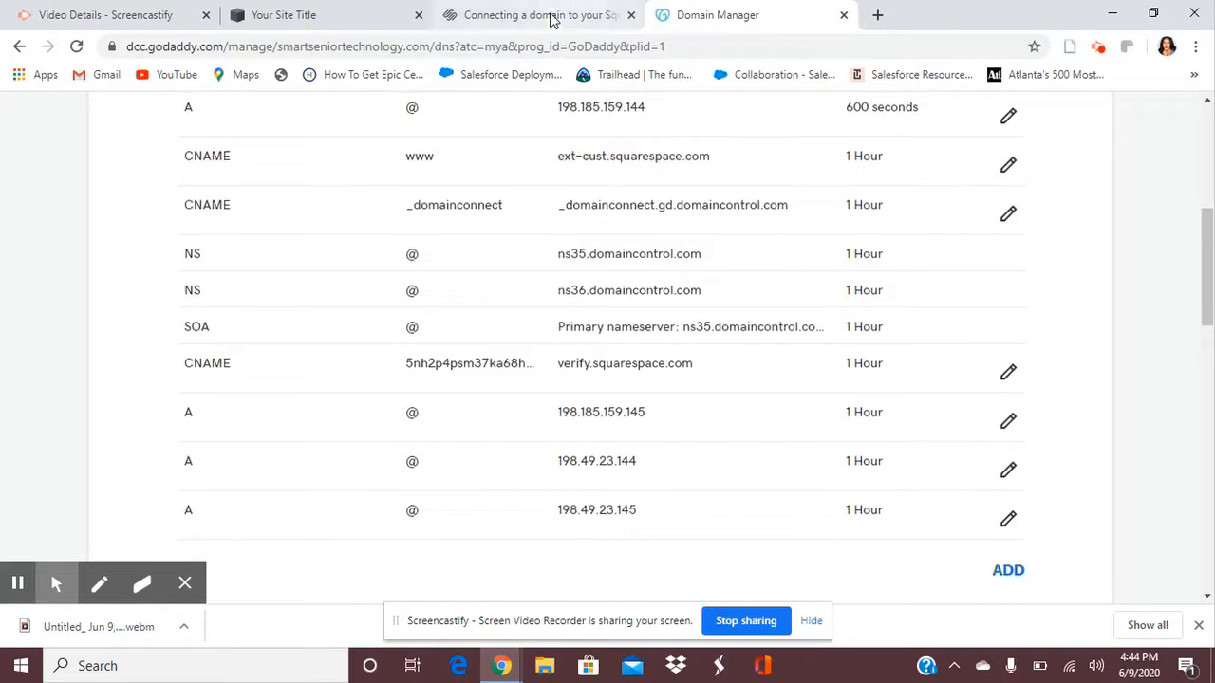
Return to the Squarespace guide and read from Step 5 through Step 7, covering the A records, connection wait, Refresh, and Connected label.
click(555, 15)
scroll(467, 326, down, 3)
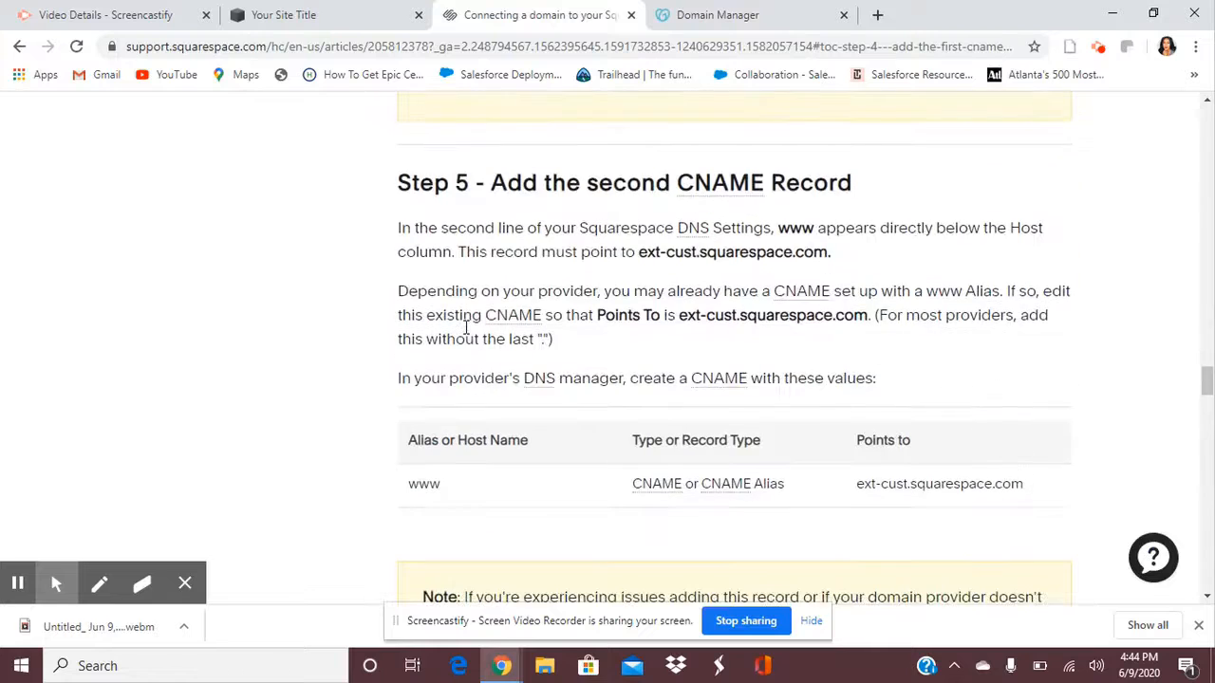
scroll(466, 334, down, 11)
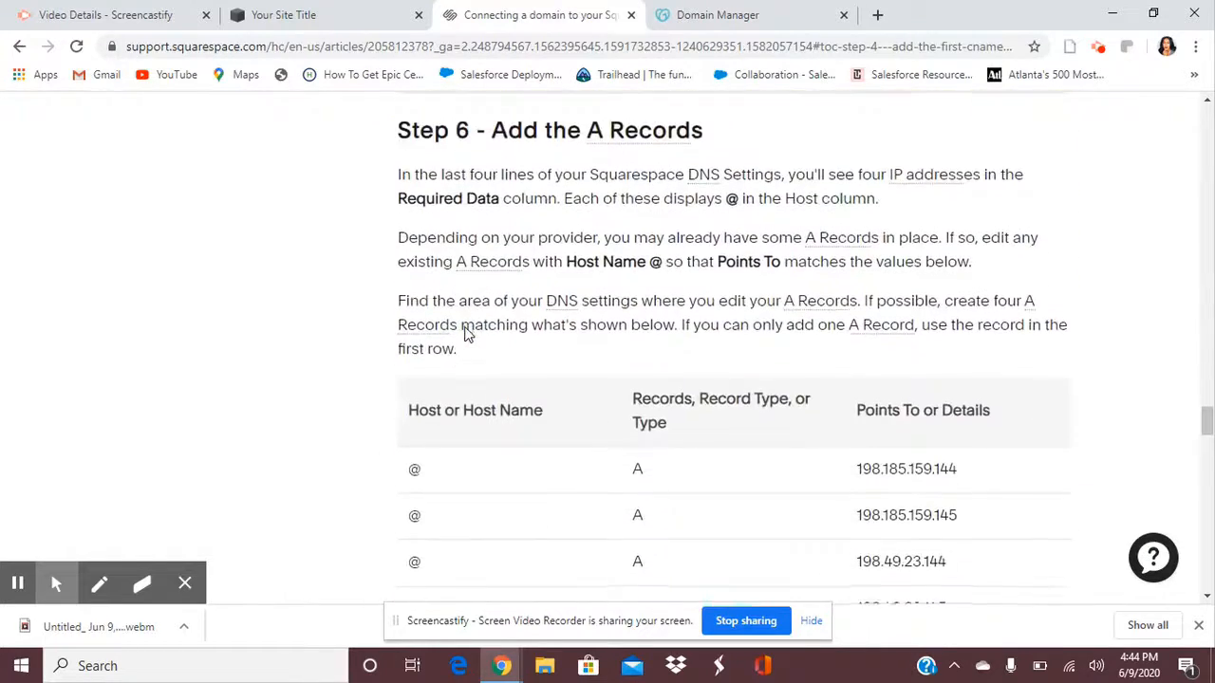
scroll(466, 334, down, 1)
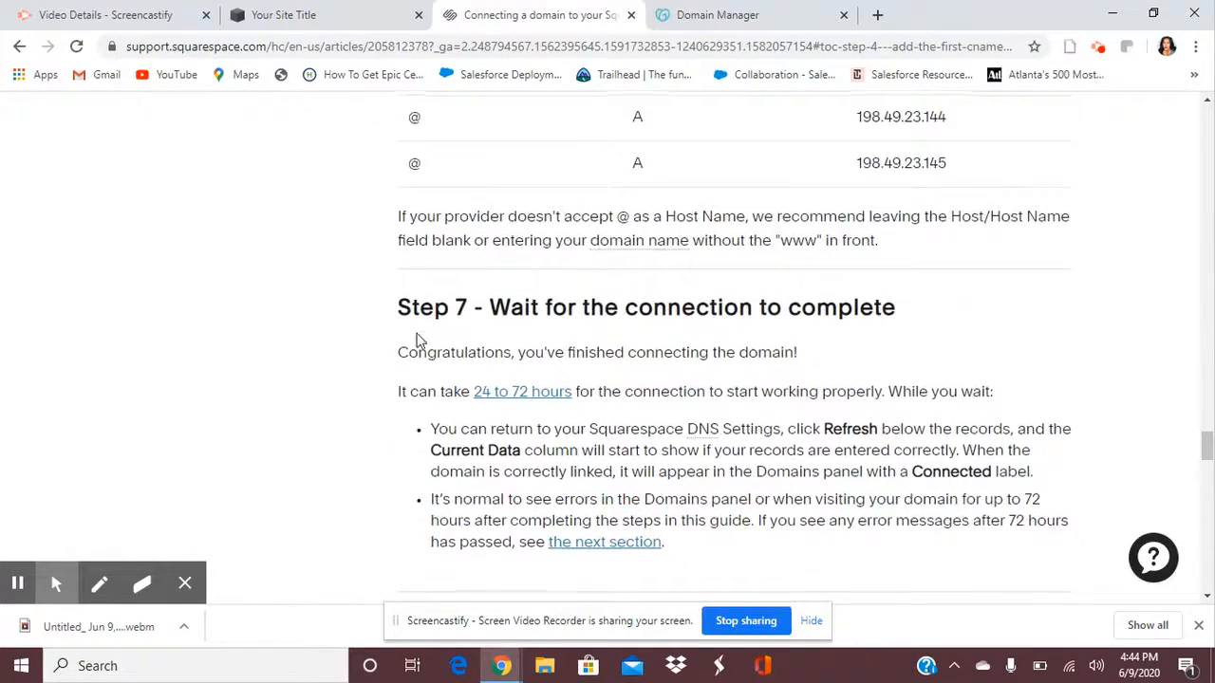
scroll(418, 342, down, 1)
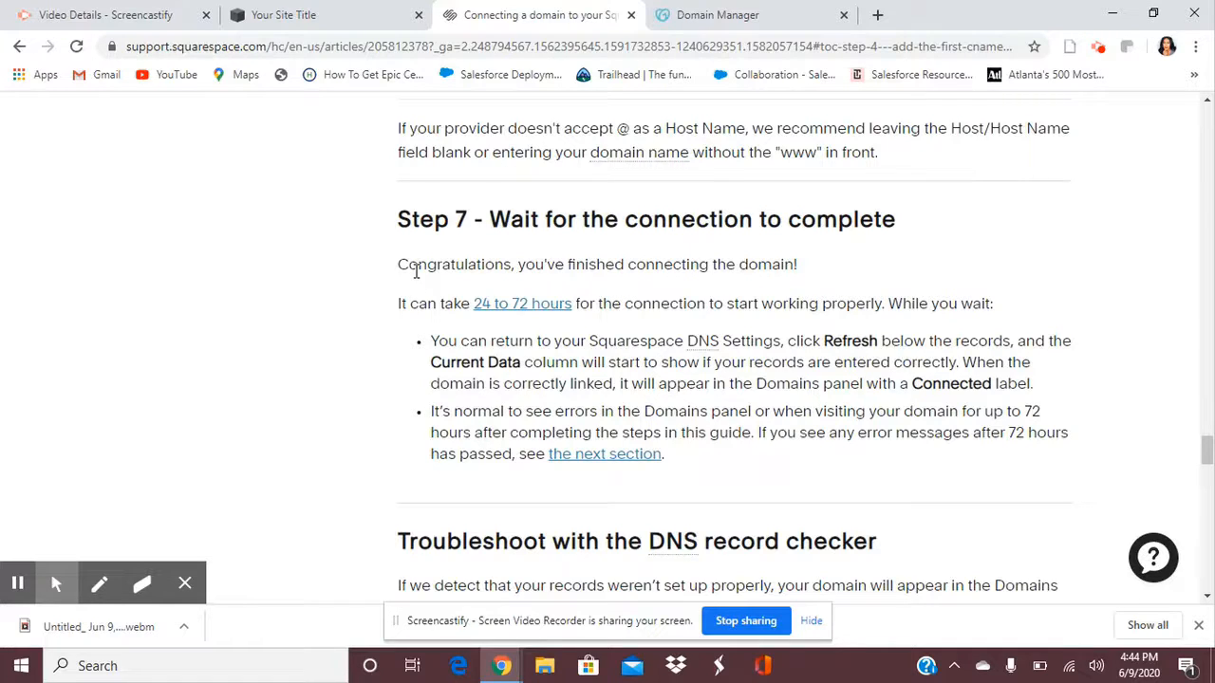
drag(655, 302, 992, 305)
click(1006, 306)
drag(422, 342, 1066, 375)
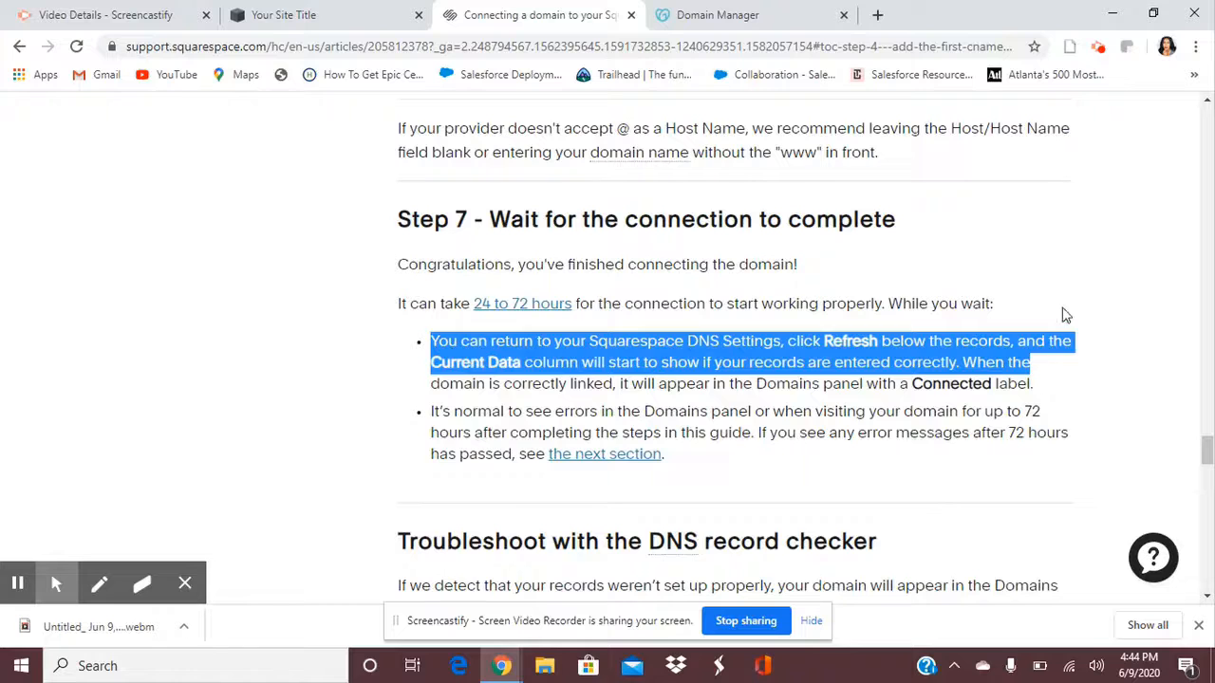
click(1064, 314)
drag(966, 363, 1057, 394)
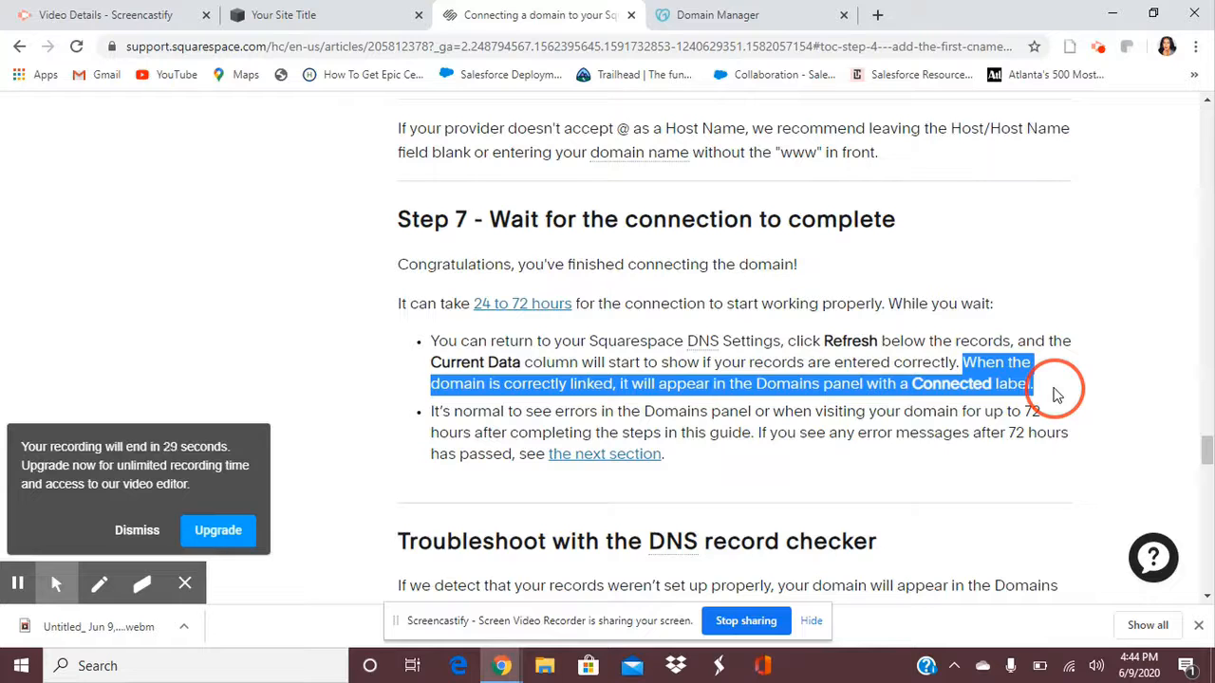
click(1056, 359)
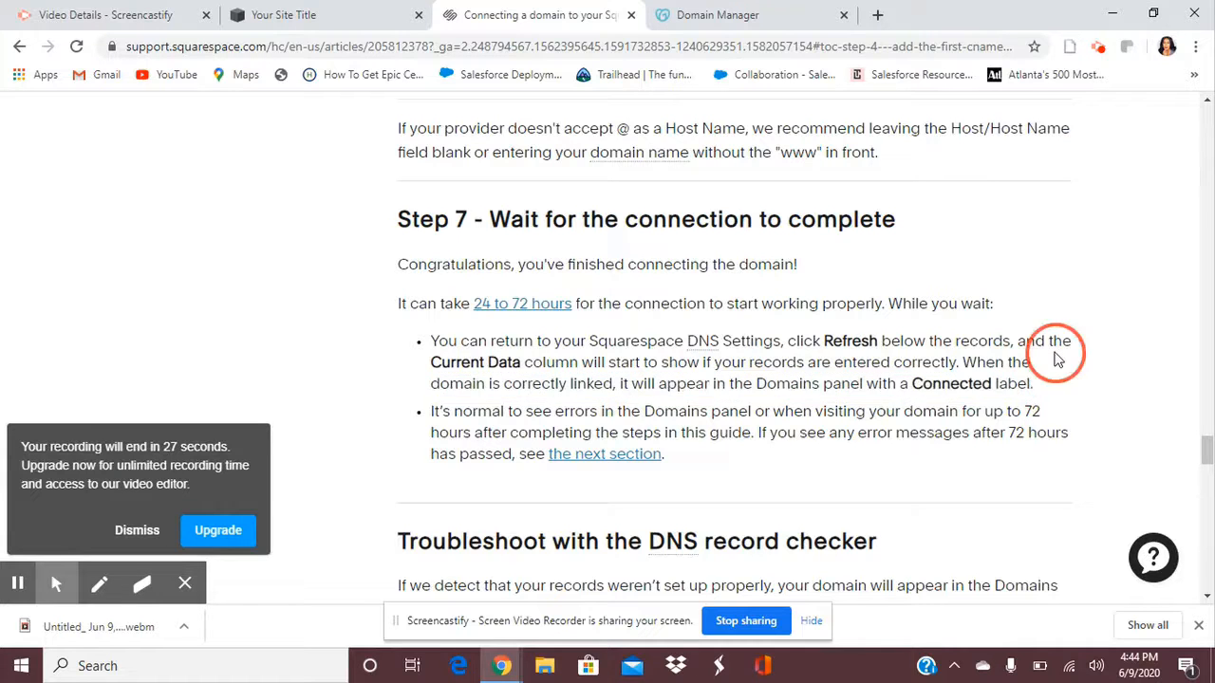
scroll(675, 469, down, 3)
Switch back to the Squarespace site's DNS Settings, refresh the records twice, and check the Current Data column for every CNAME and A record.
click(321, 16)
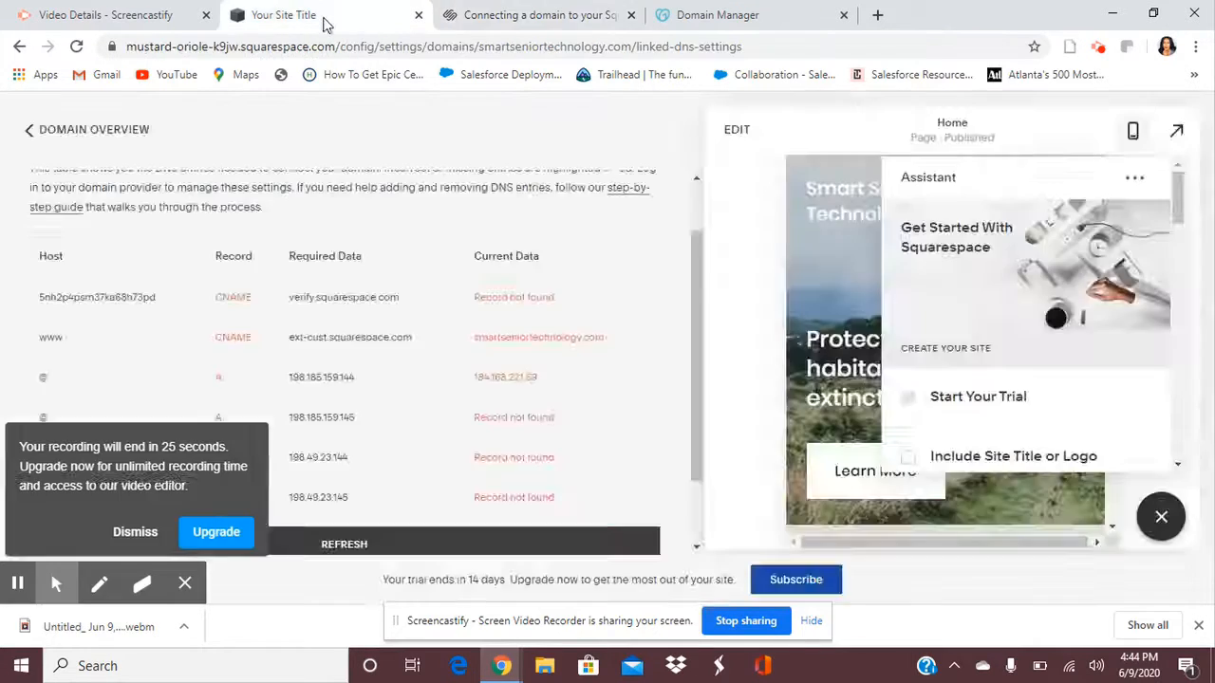
click(136, 533)
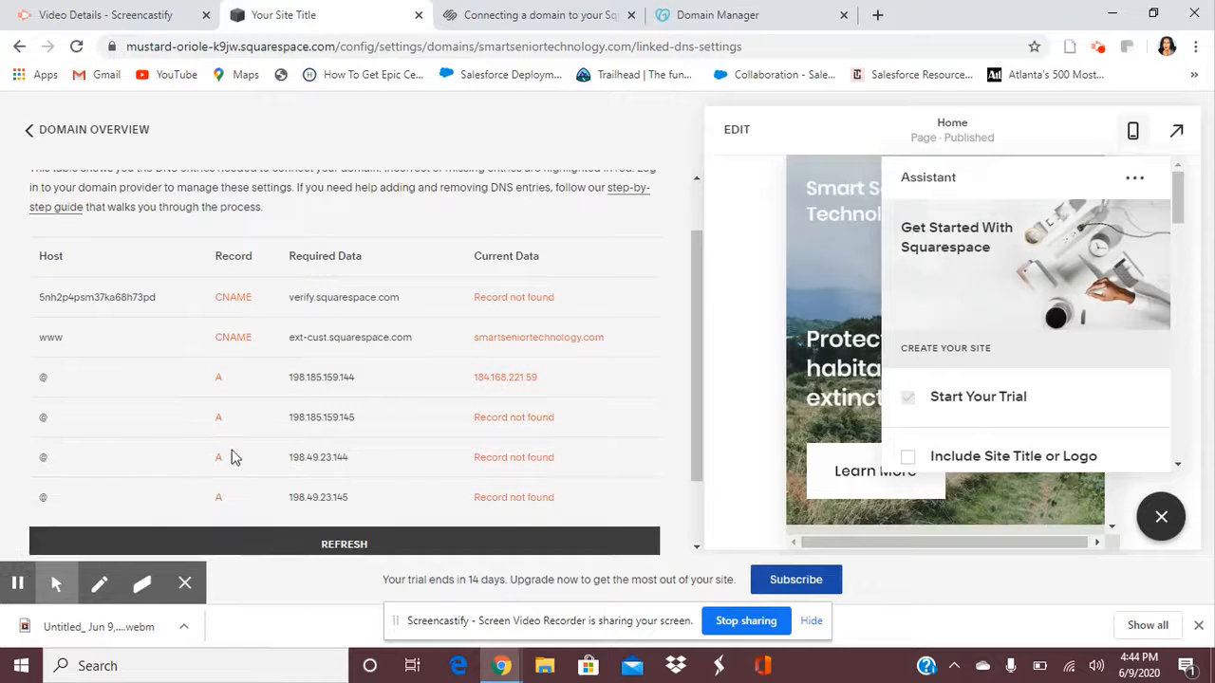
scroll(232, 451, down, 1)
click(235, 453)
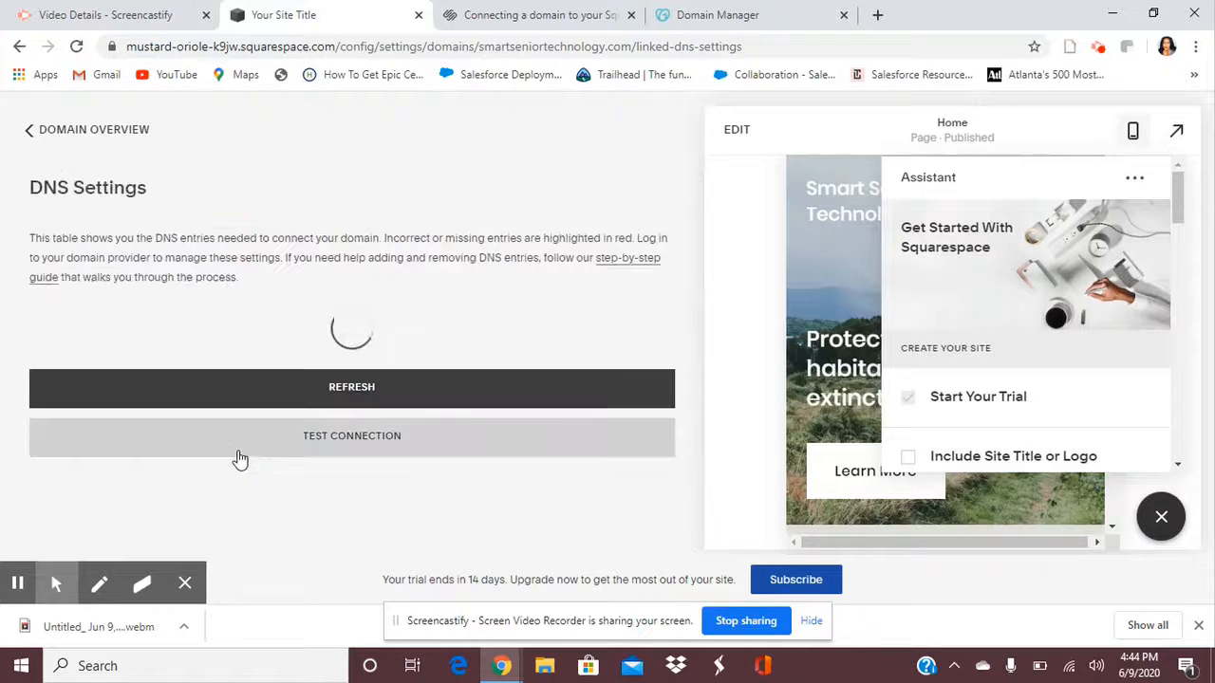
scroll(238, 452, down, 2)
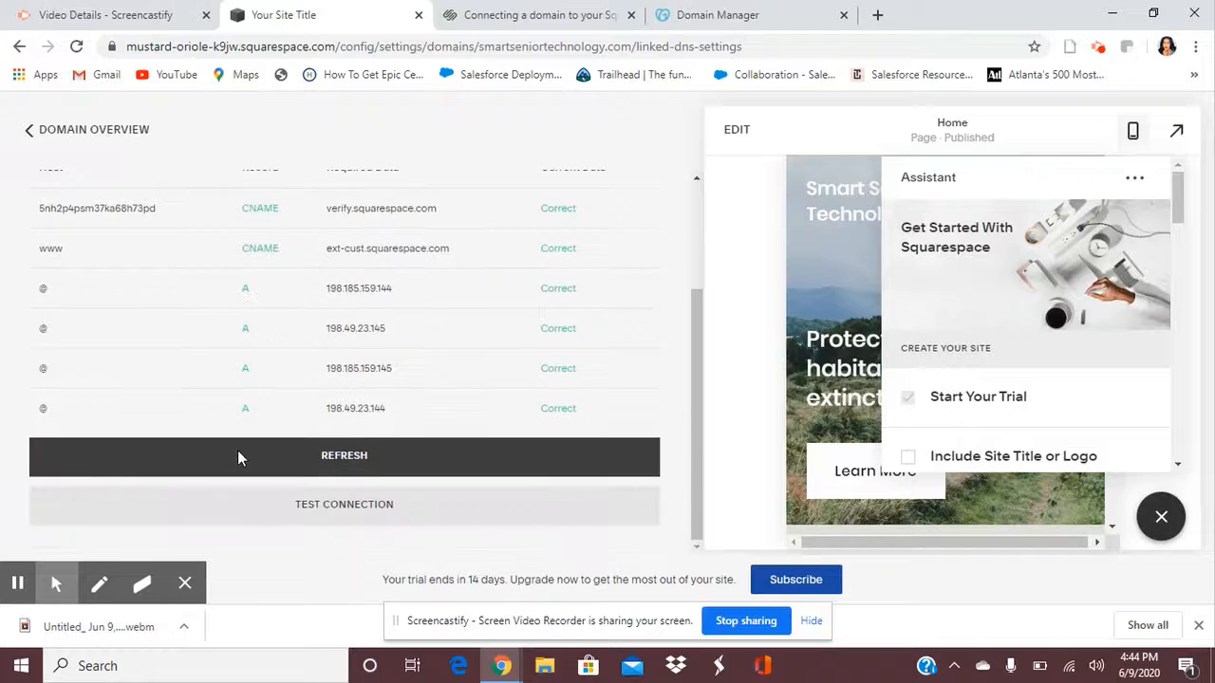
scroll(238, 451, up, 1)
scroll(238, 452, down, 1)
click(293, 471)
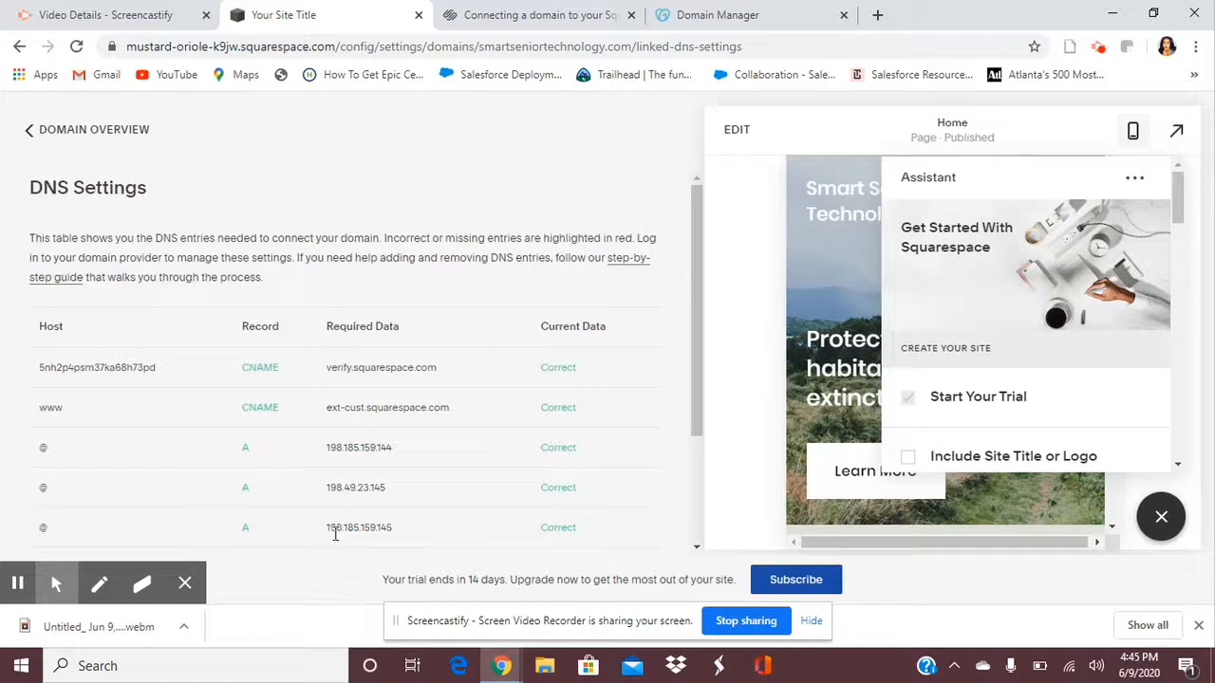
Test the connection of the smartseniortechnology.com domain from its DNS settings.
scroll(334, 528, down, 2)
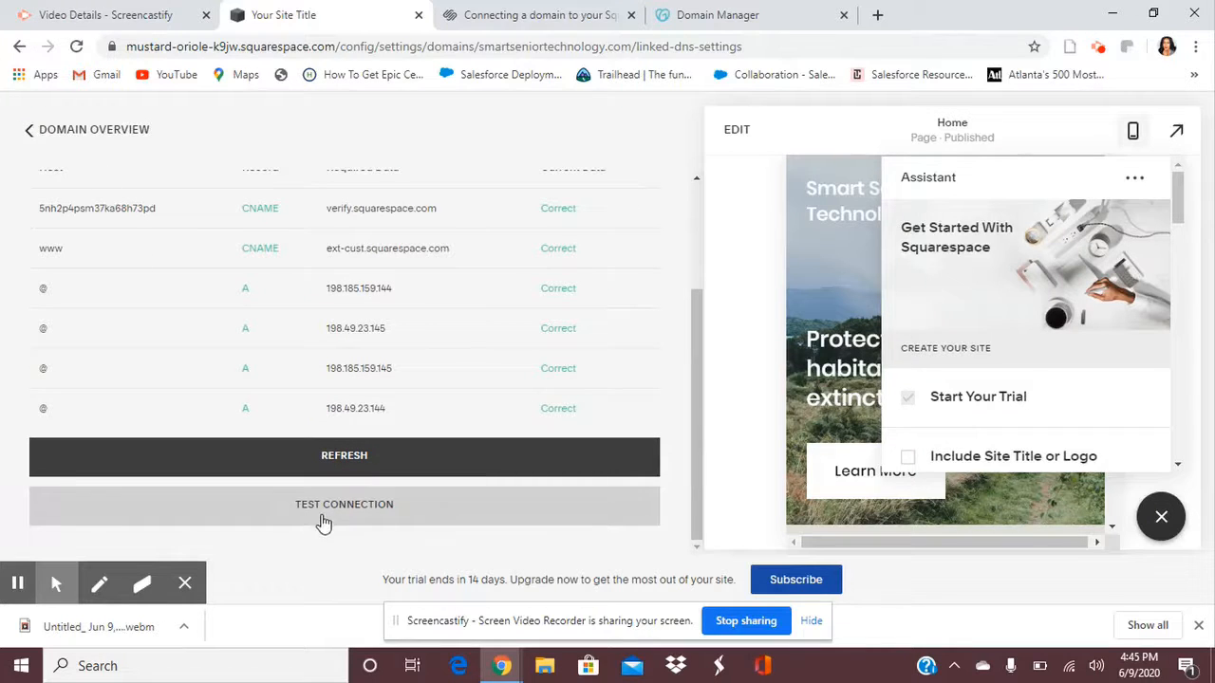
click(320, 521)
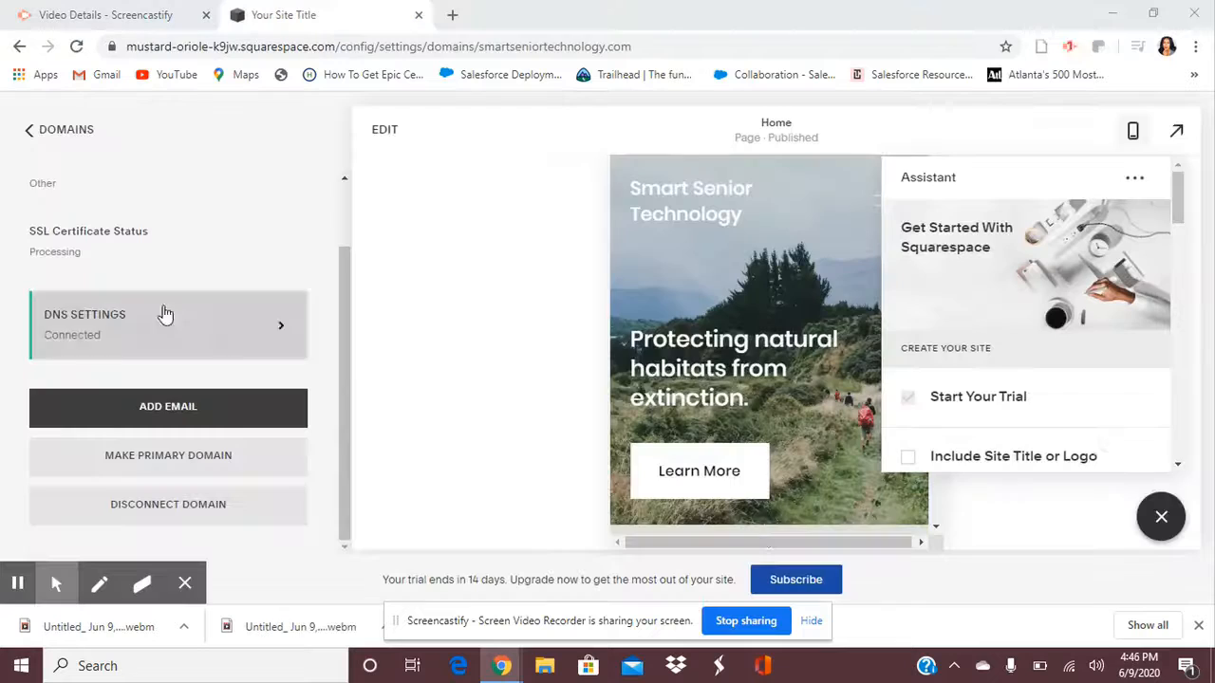
Dismiss the browser's downloads bar and go back to the Domains overview to review the third-party and built-in domains.
click(1199, 626)
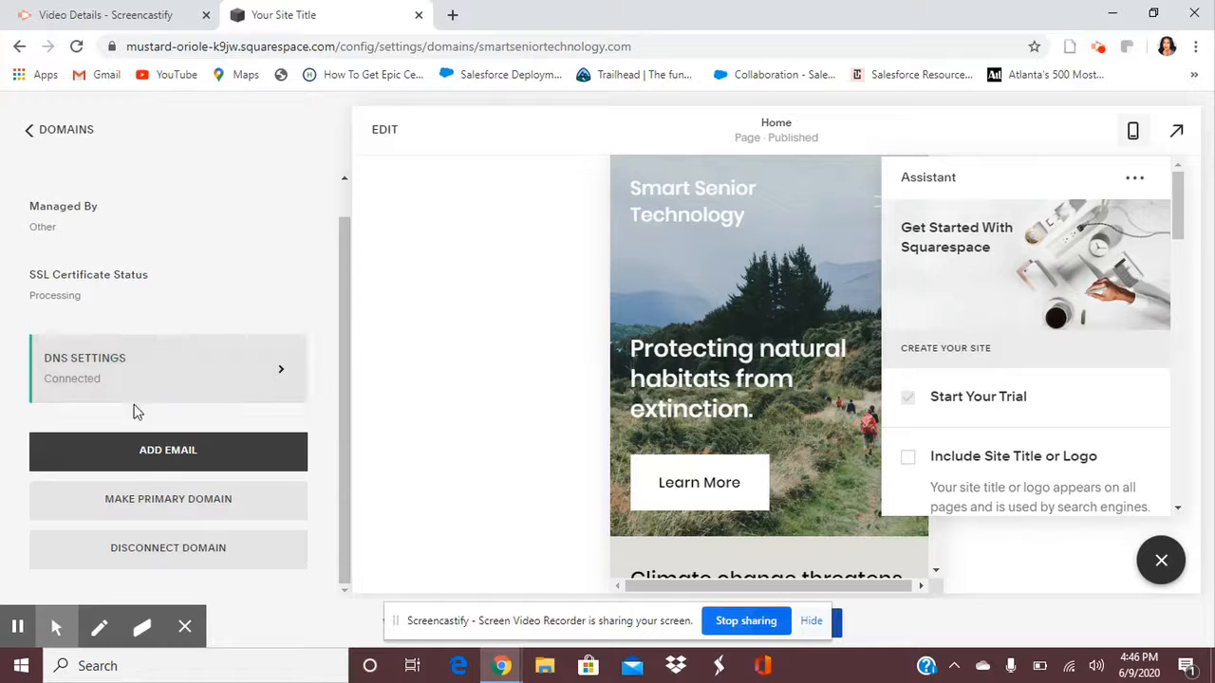
click(66, 140)
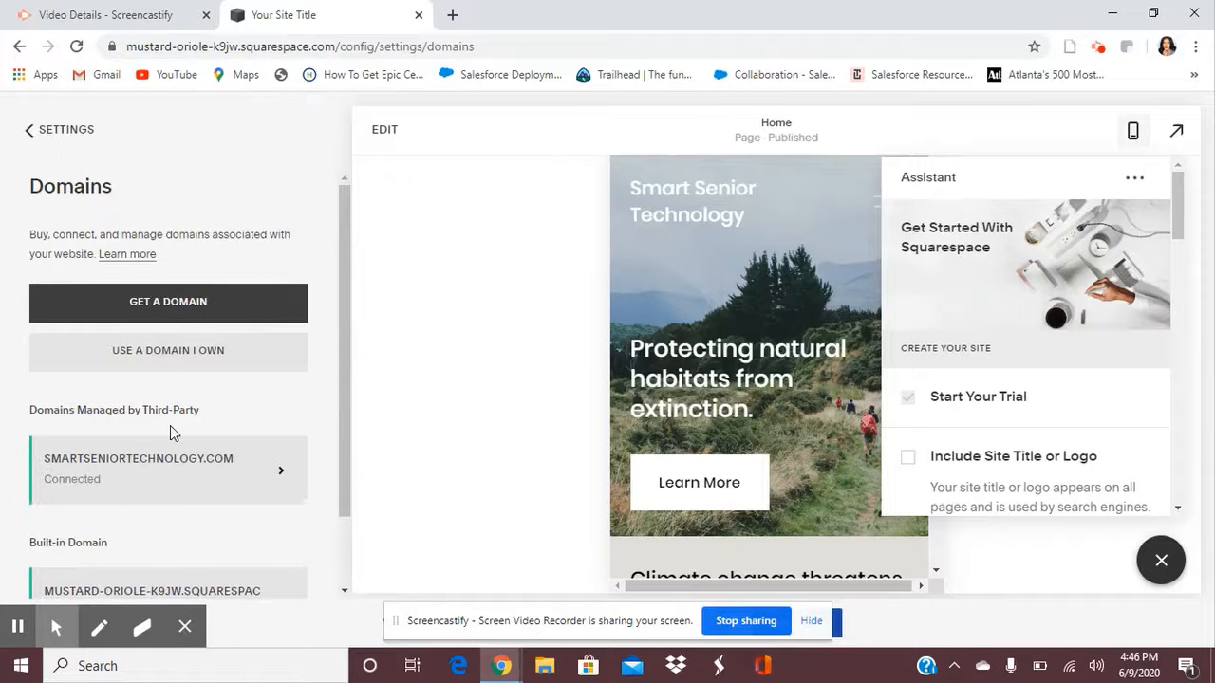
scroll(170, 425, down, 2)
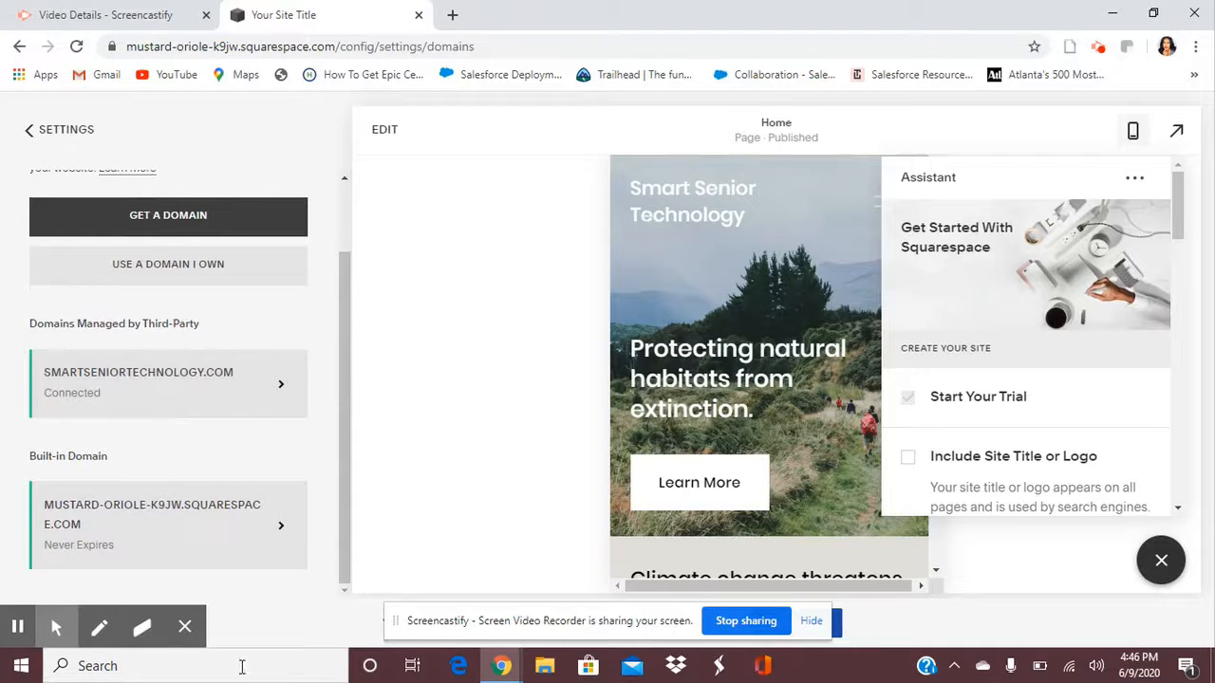
click(184, 626)
scroll(143, 423, up, 2)
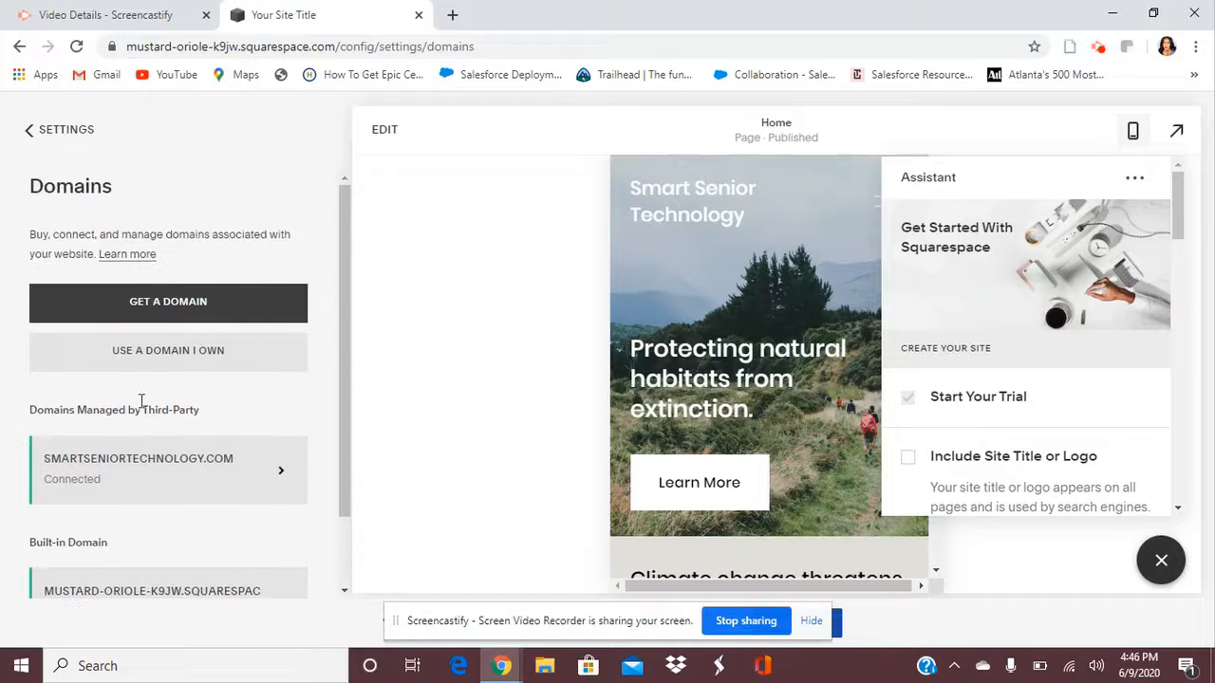
Leave the domain settings and return to the site's main menu.
click(45, 139)
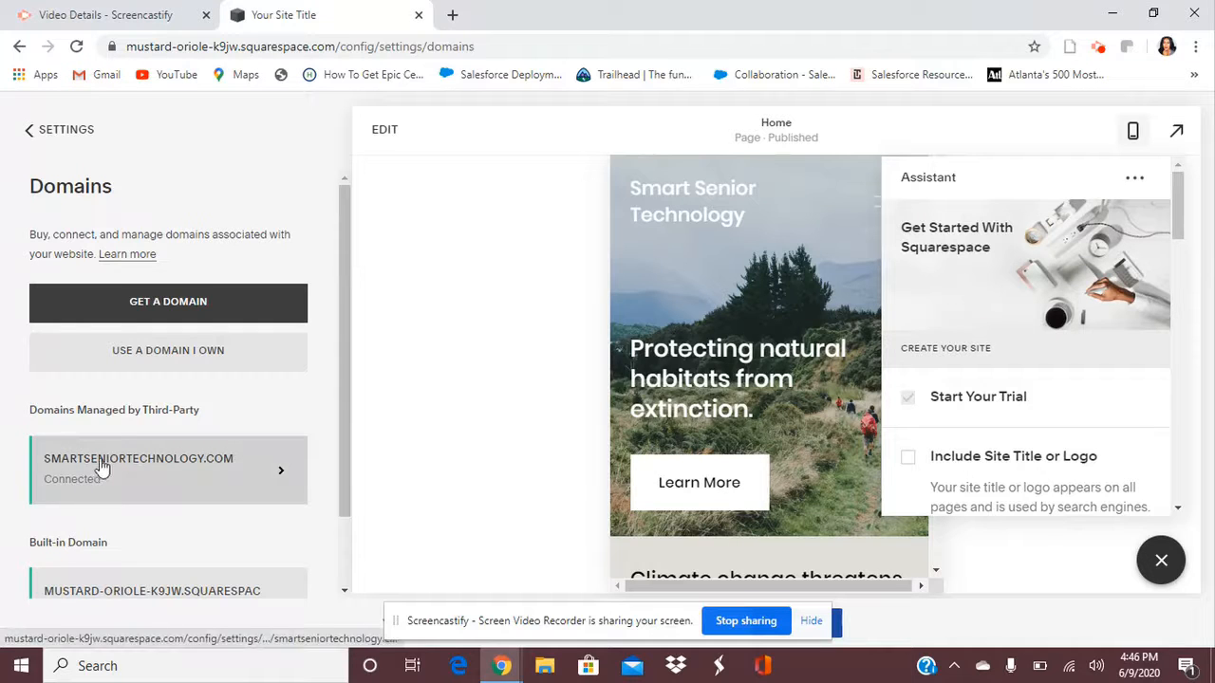
click(30, 134)
click(29, 134)
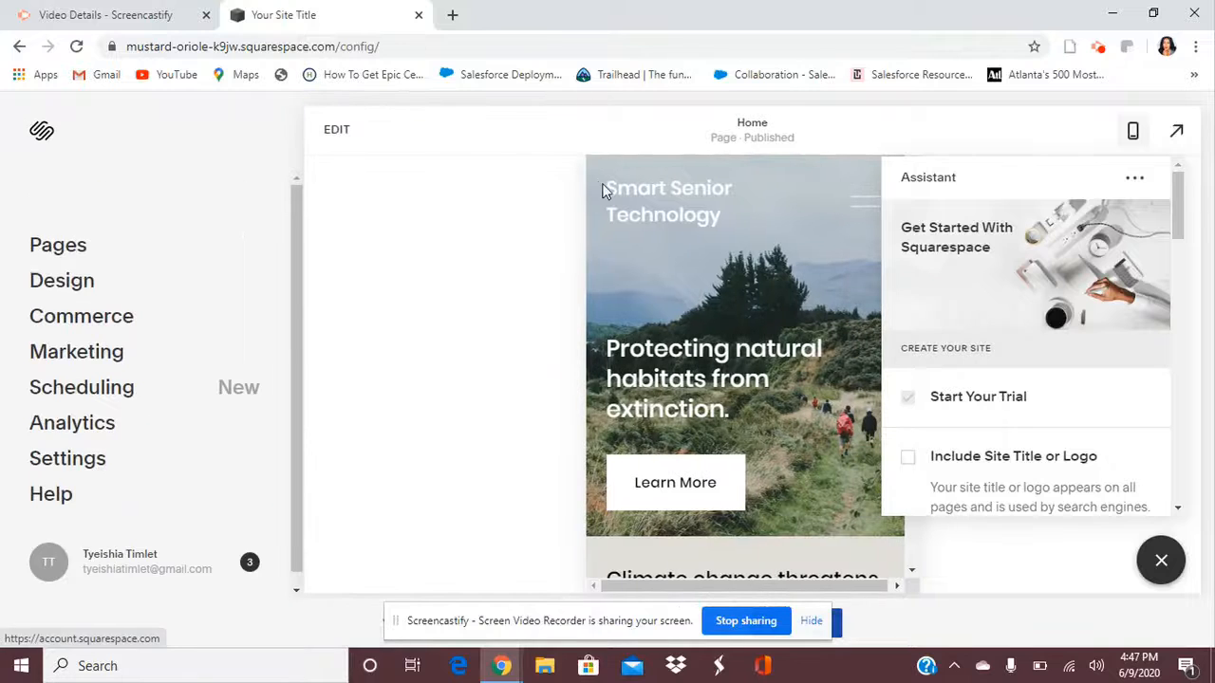
Switch the site preview from mobile to desktop view and look through the Assistant's getting-started checklist.
click(1132, 135)
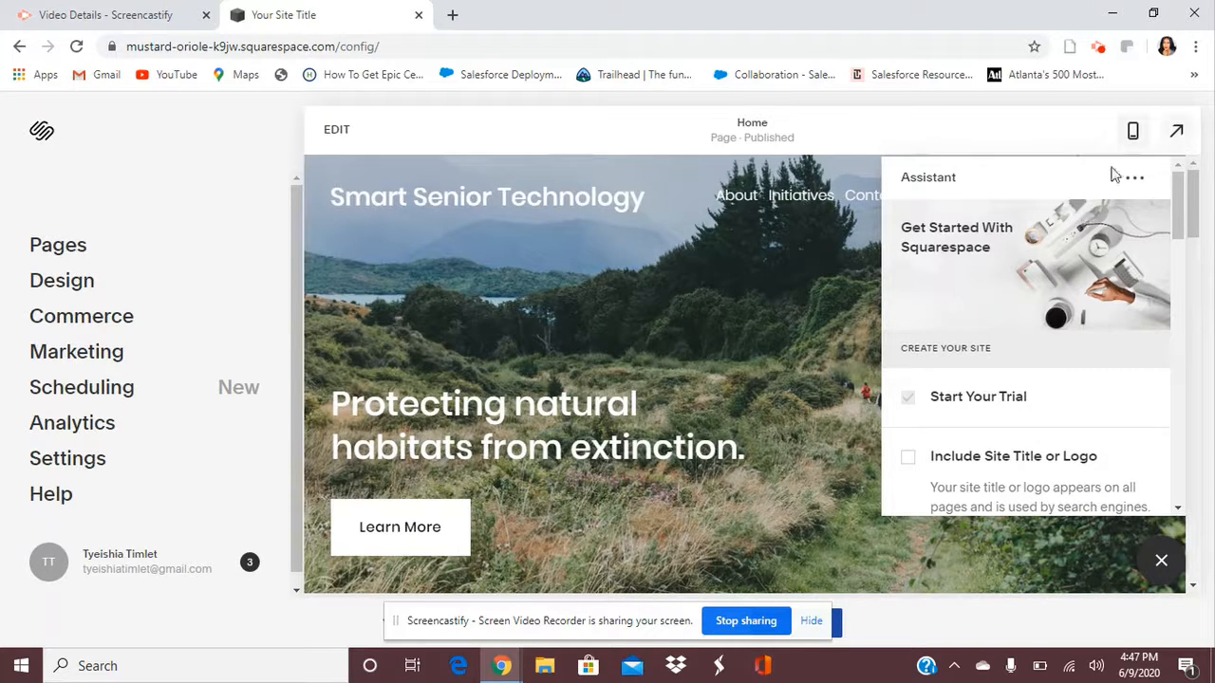
scroll(1044, 407, down, 1)
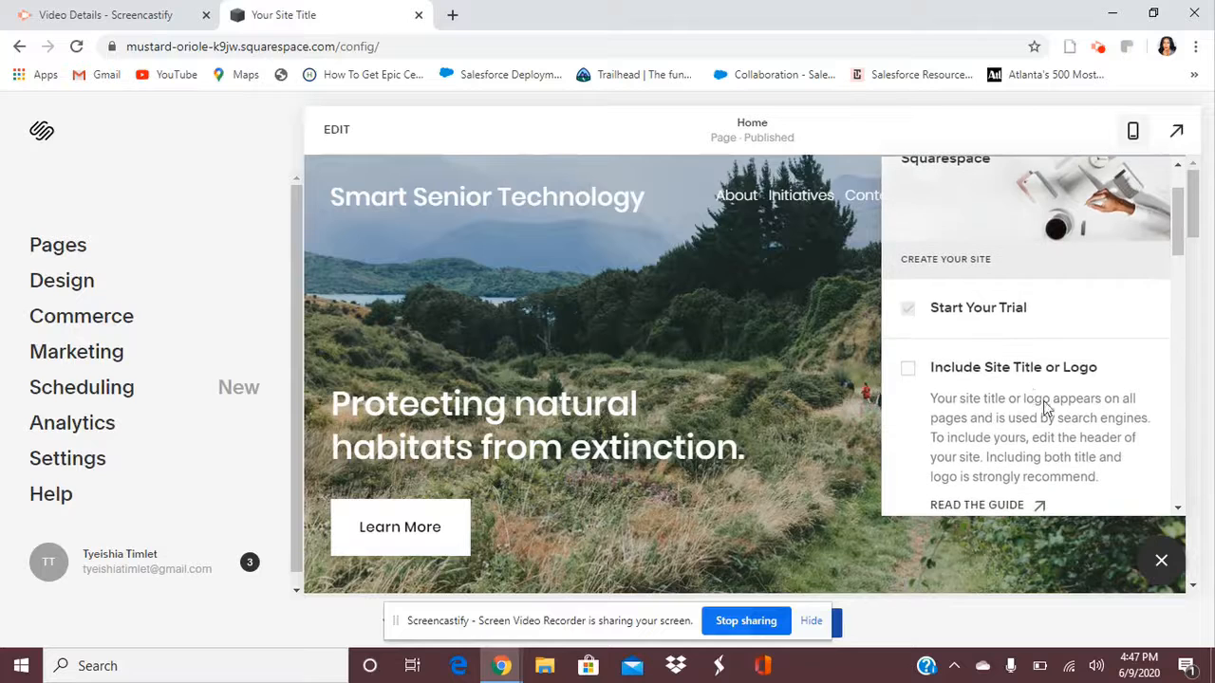
scroll(912, 380, down, 3)
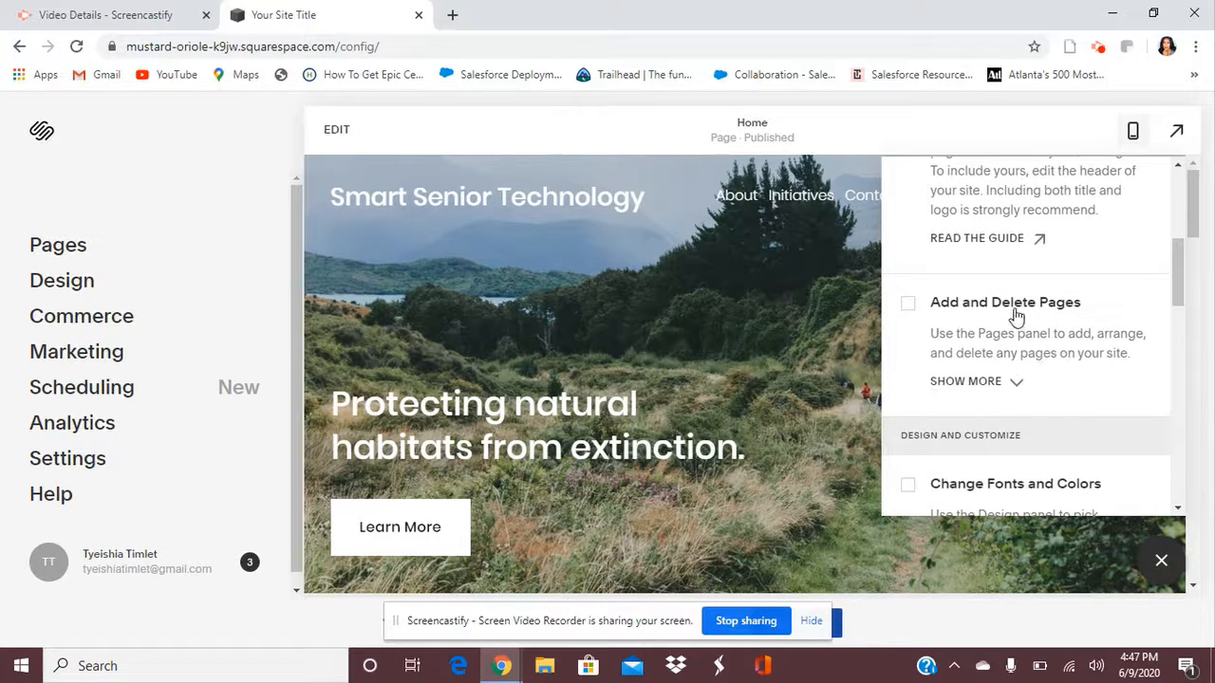
scroll(1006, 325, down, 2)
scroll(1014, 330, up, 8)
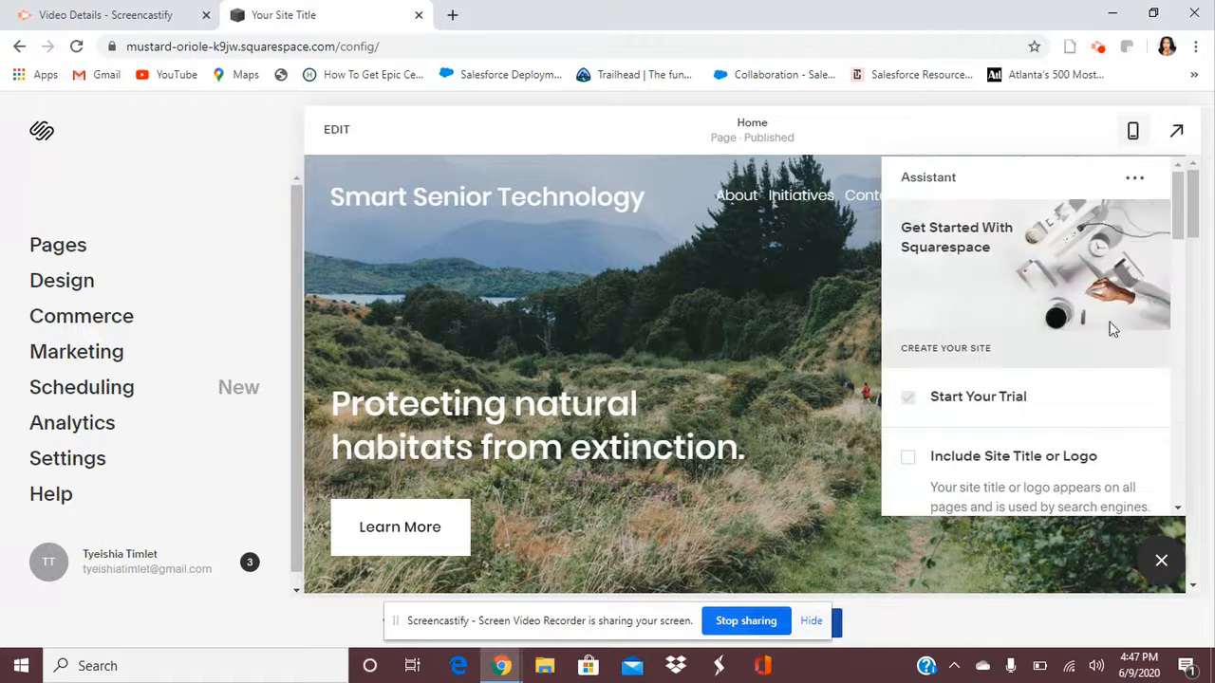
Set the Assistant to not show again and dismiss the notice about reopening it.
click(1131, 178)
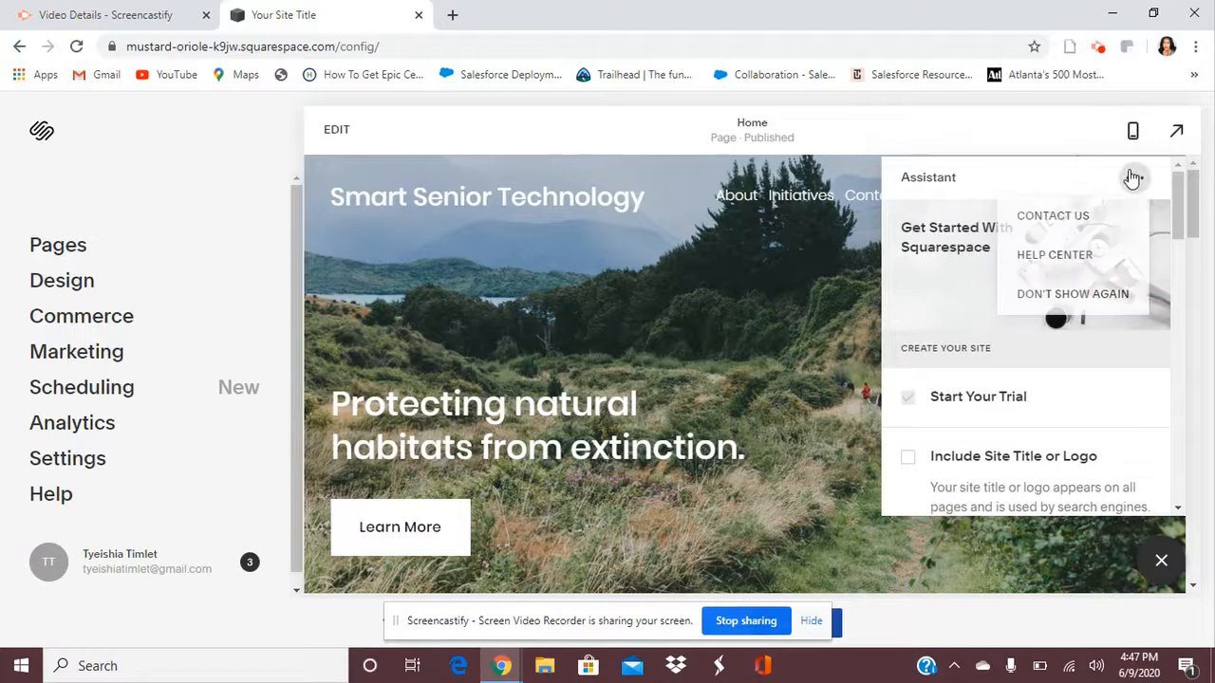
click(1092, 292)
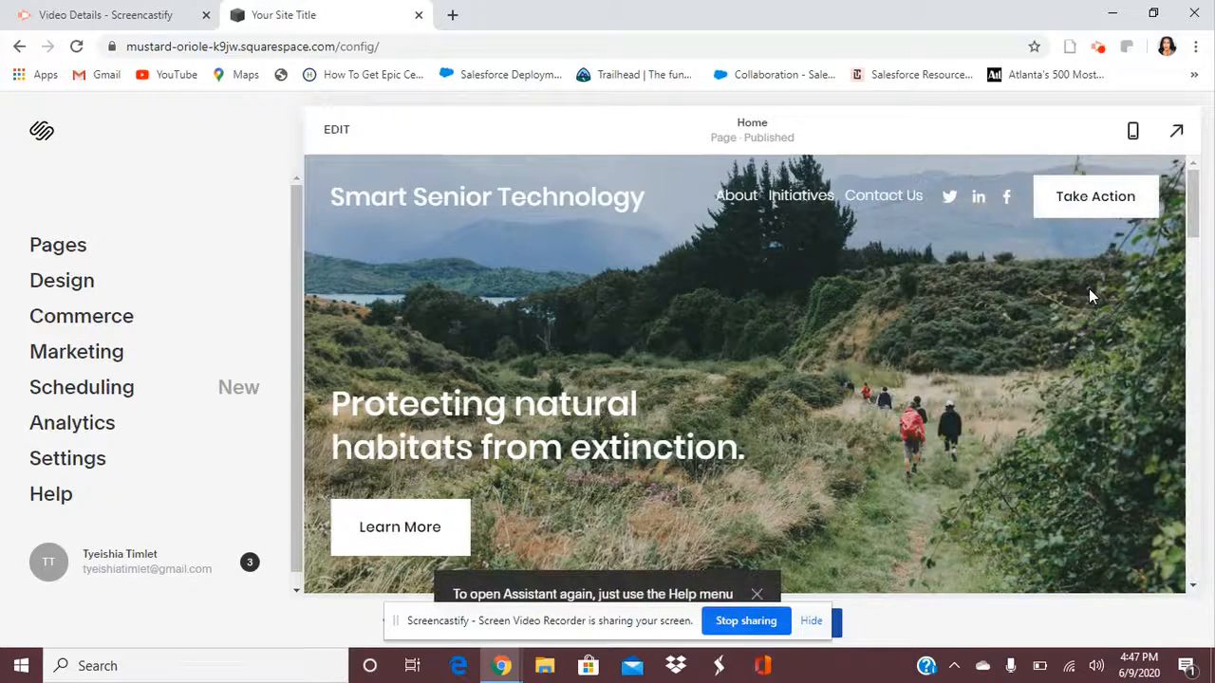
scroll(458, 412, down, 2)
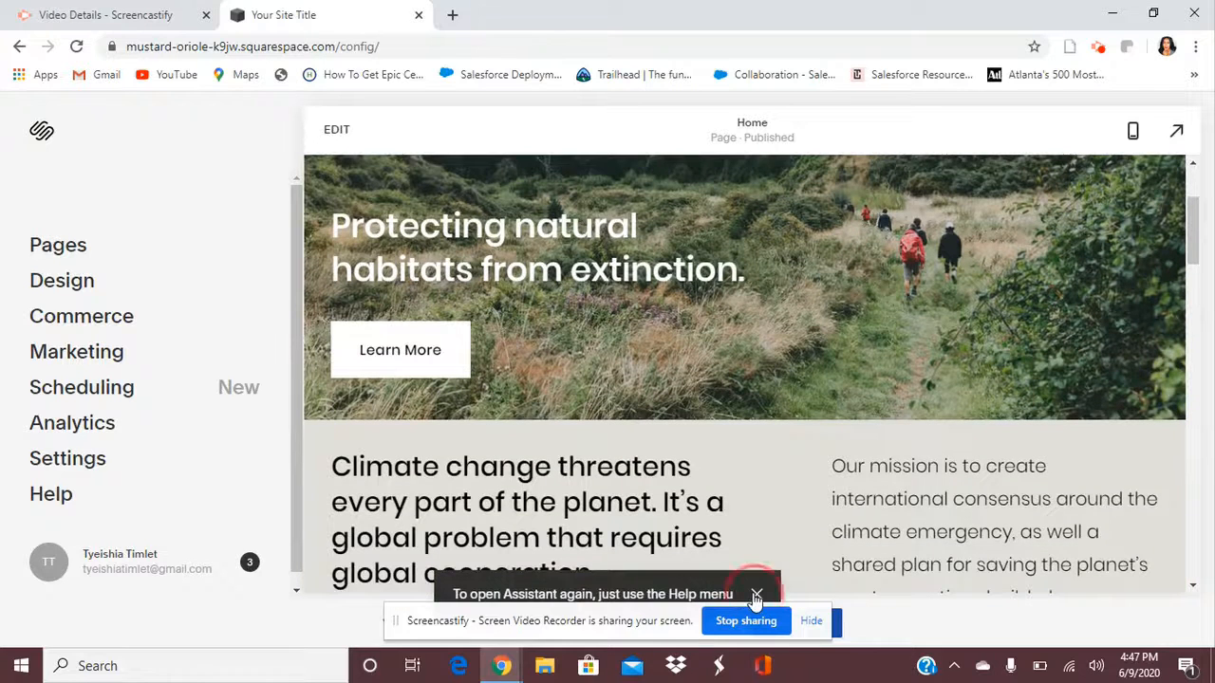
click(756, 594)
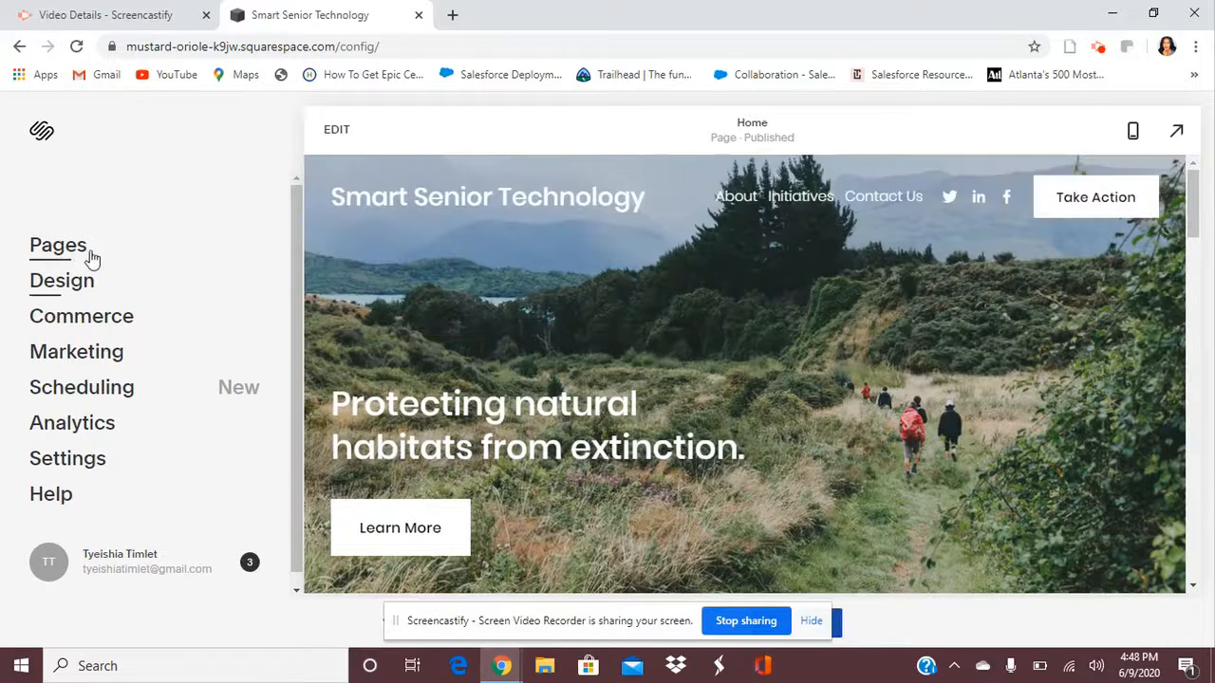
Open the site's page list and preview the About, Initiatives, Contact Us and Take Action pages.
click(76, 252)
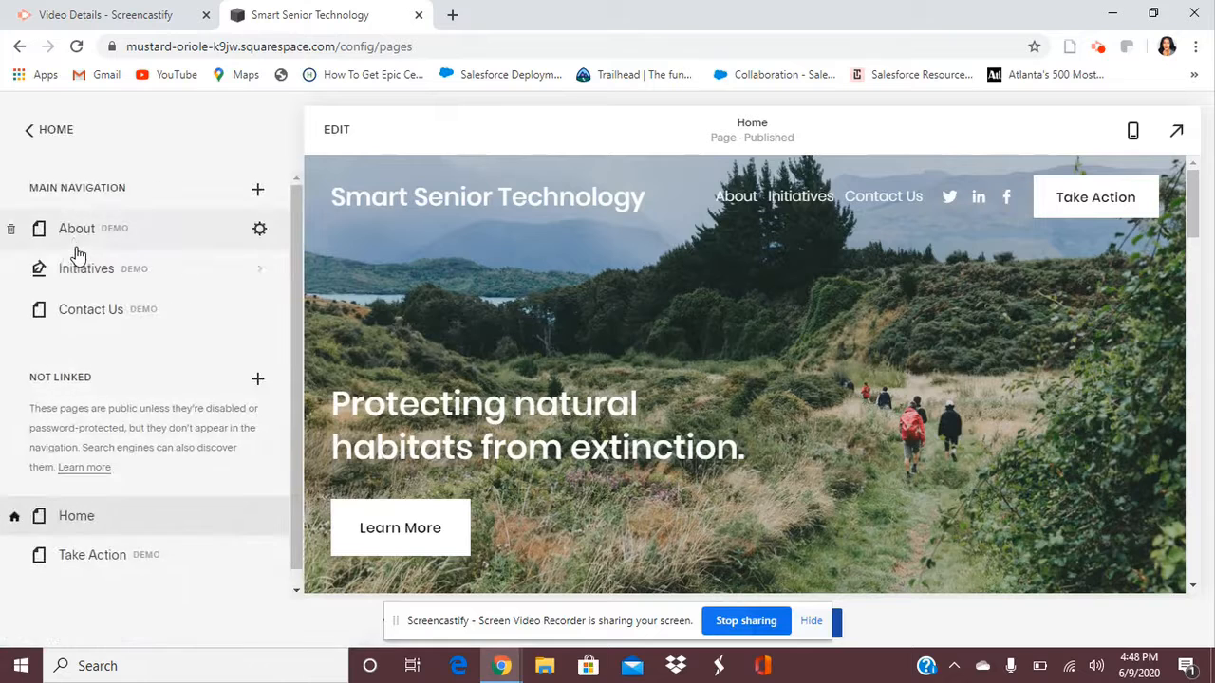
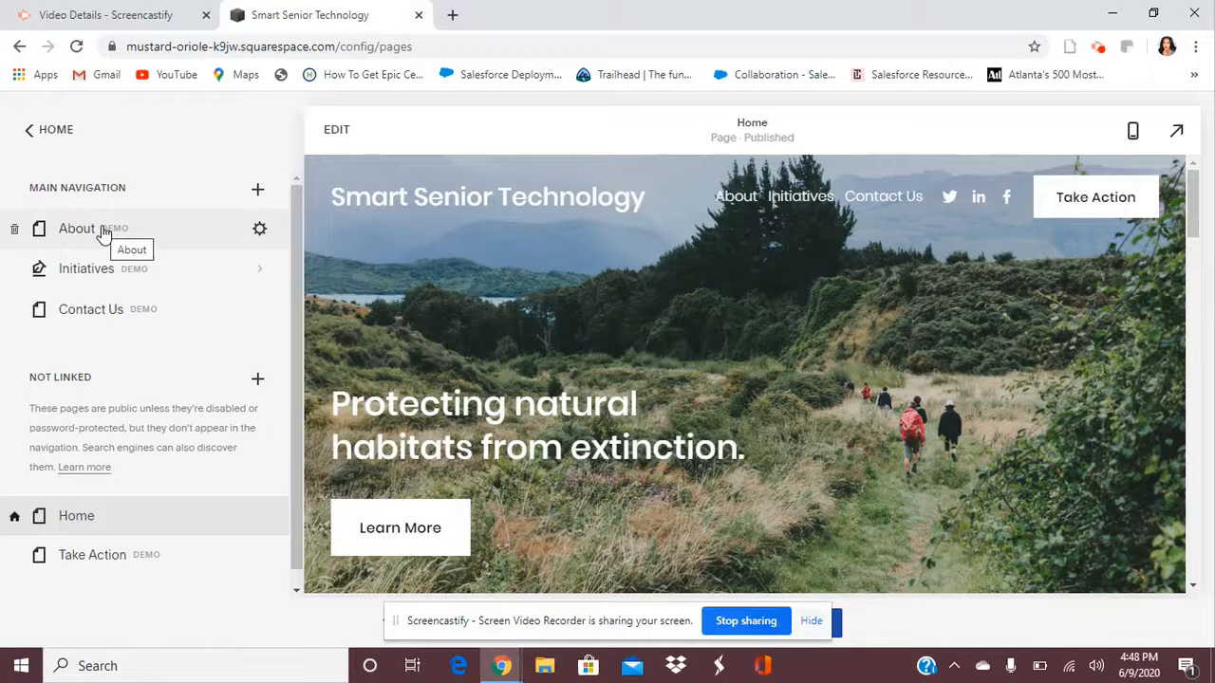
click(162, 233)
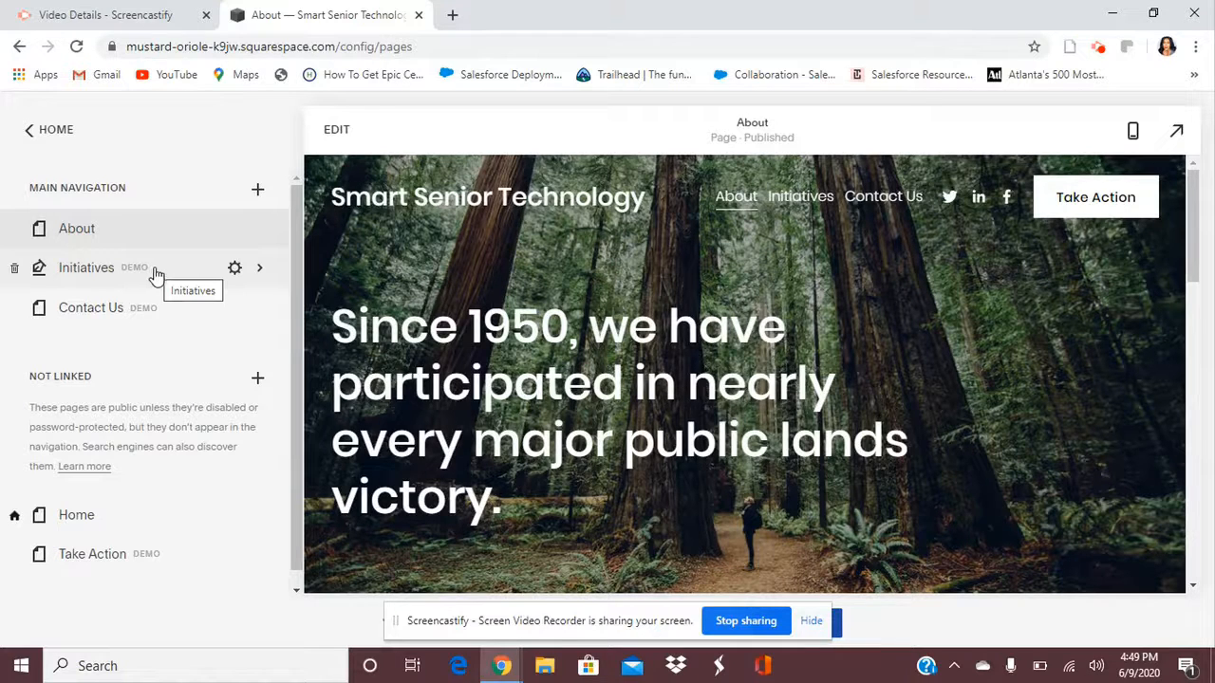
click(157, 274)
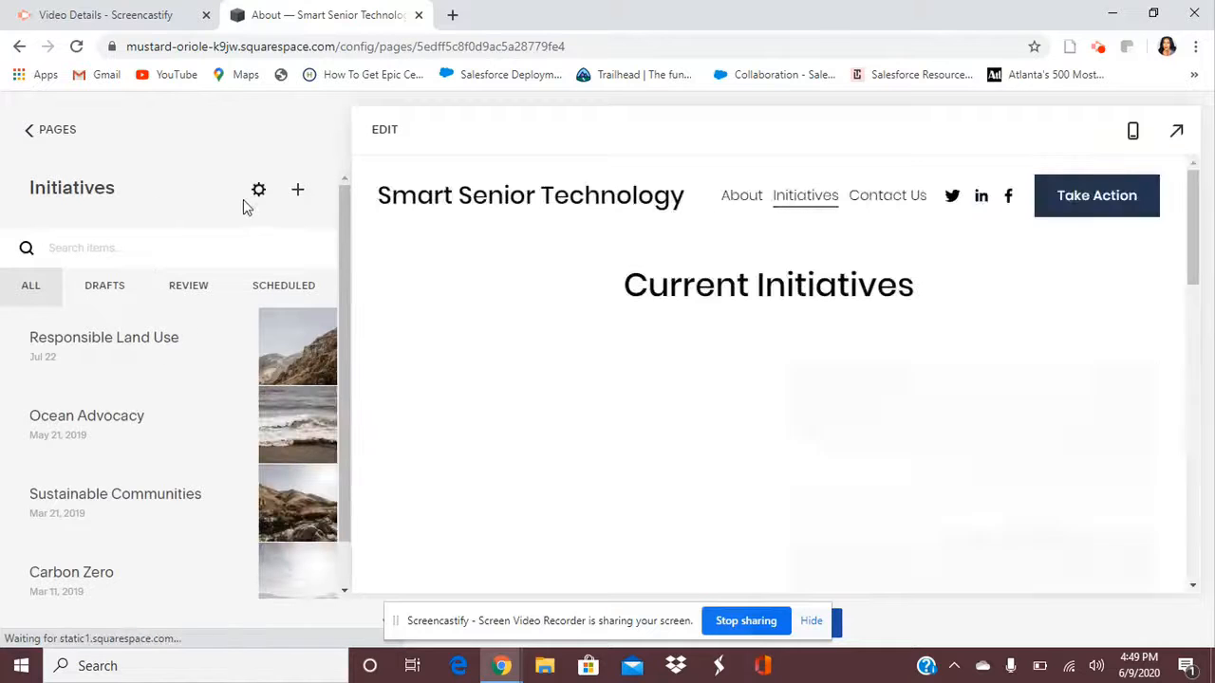
click(55, 132)
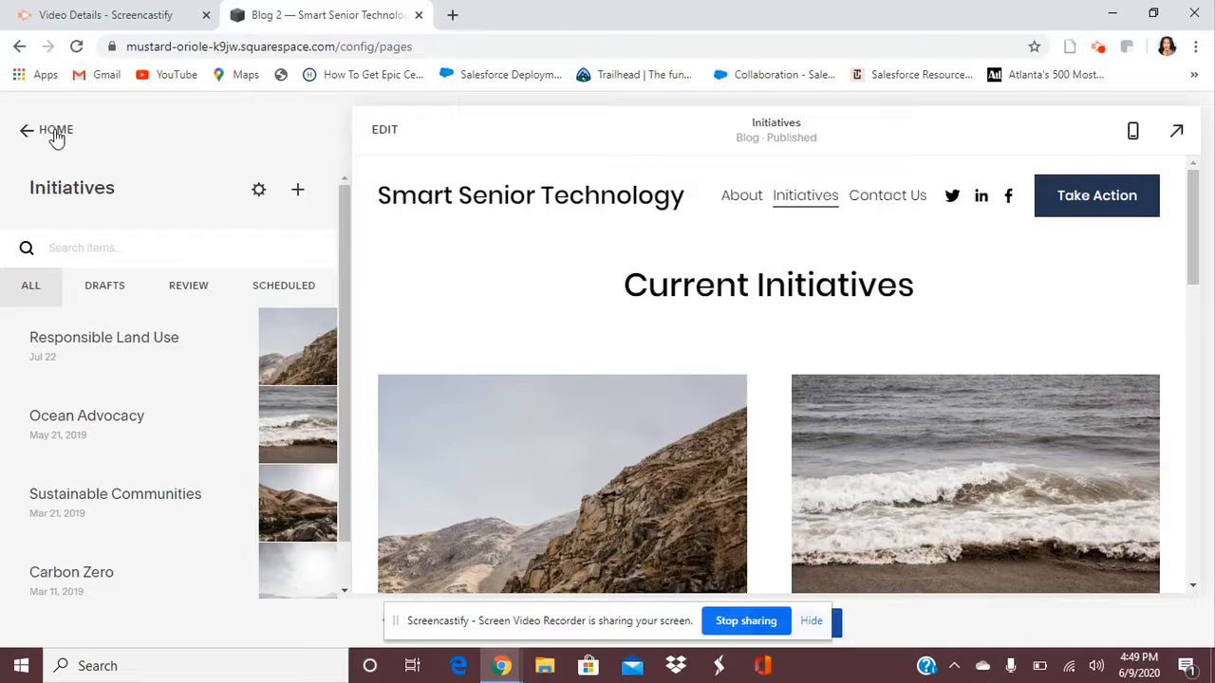
click(163, 311)
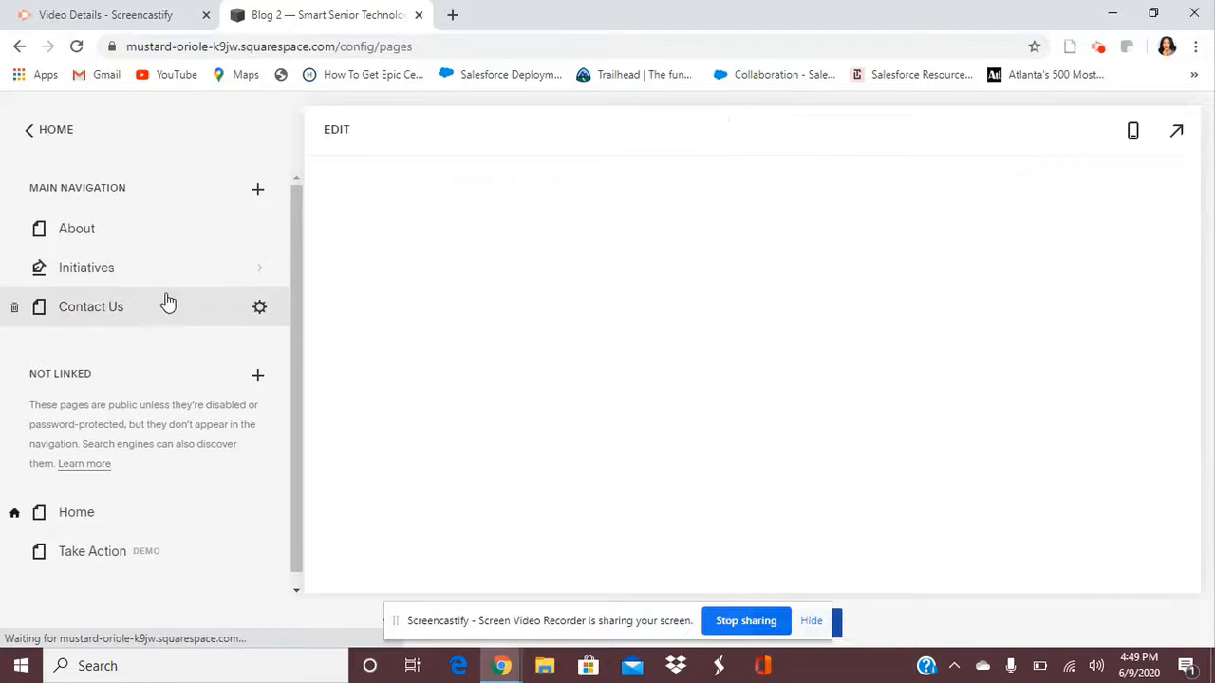
click(153, 233)
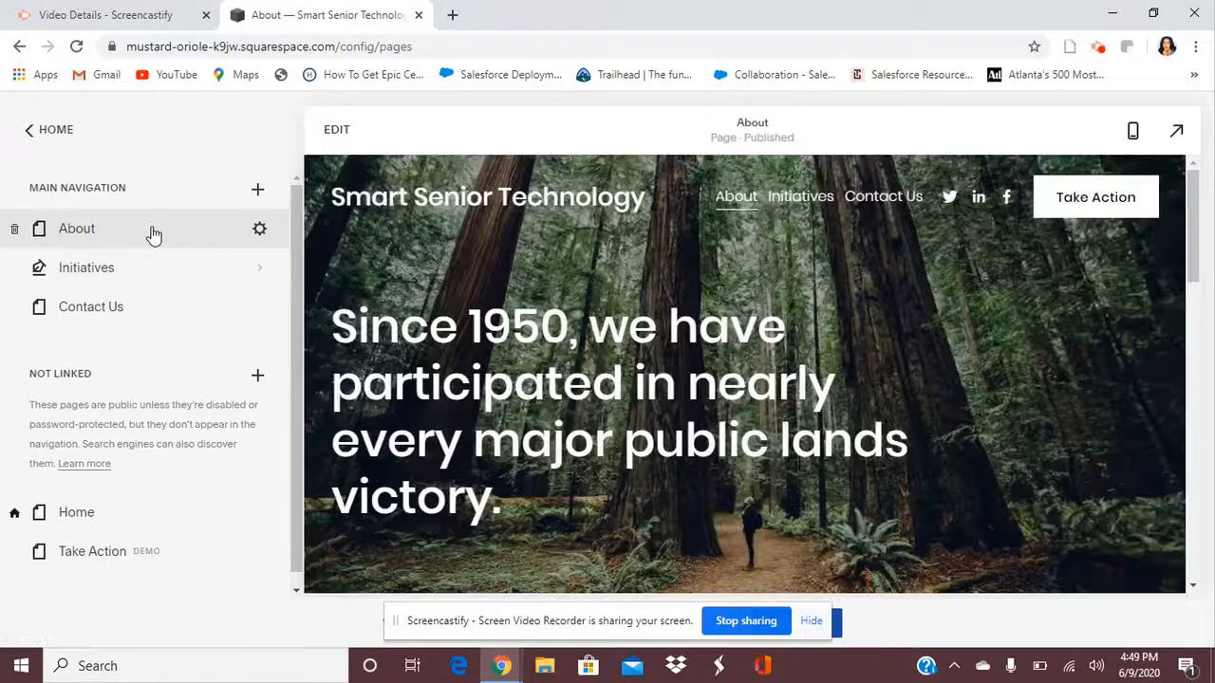
scroll(162, 422, down, 1)
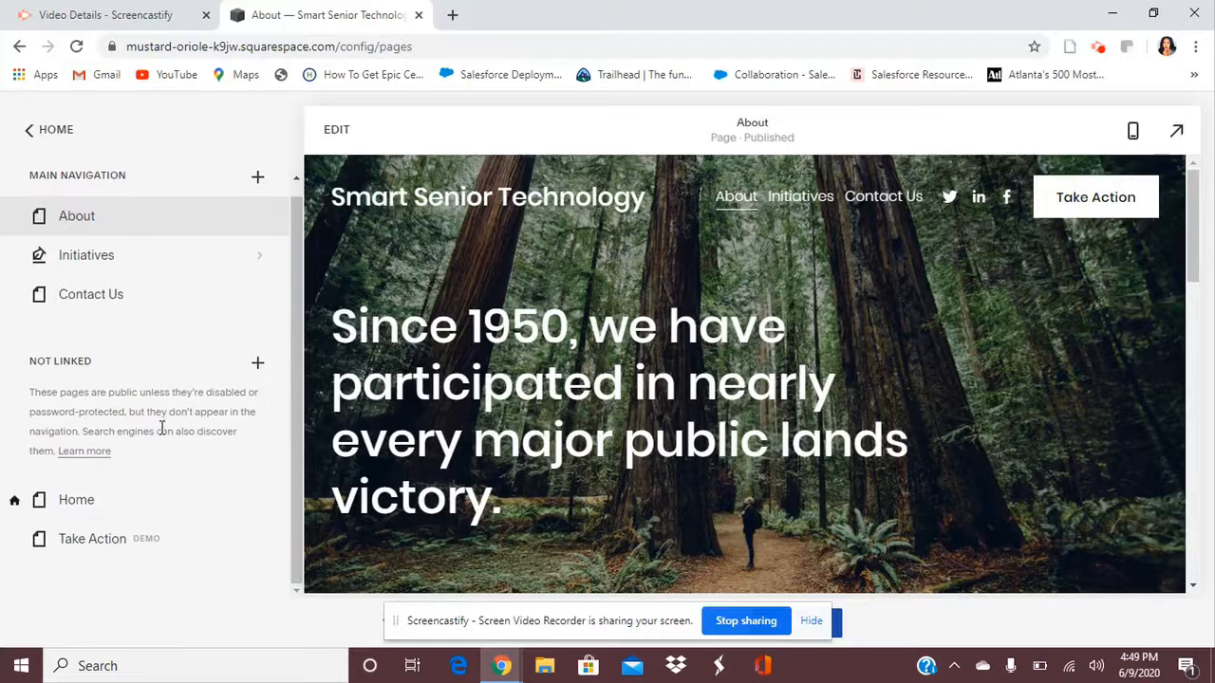
click(168, 543)
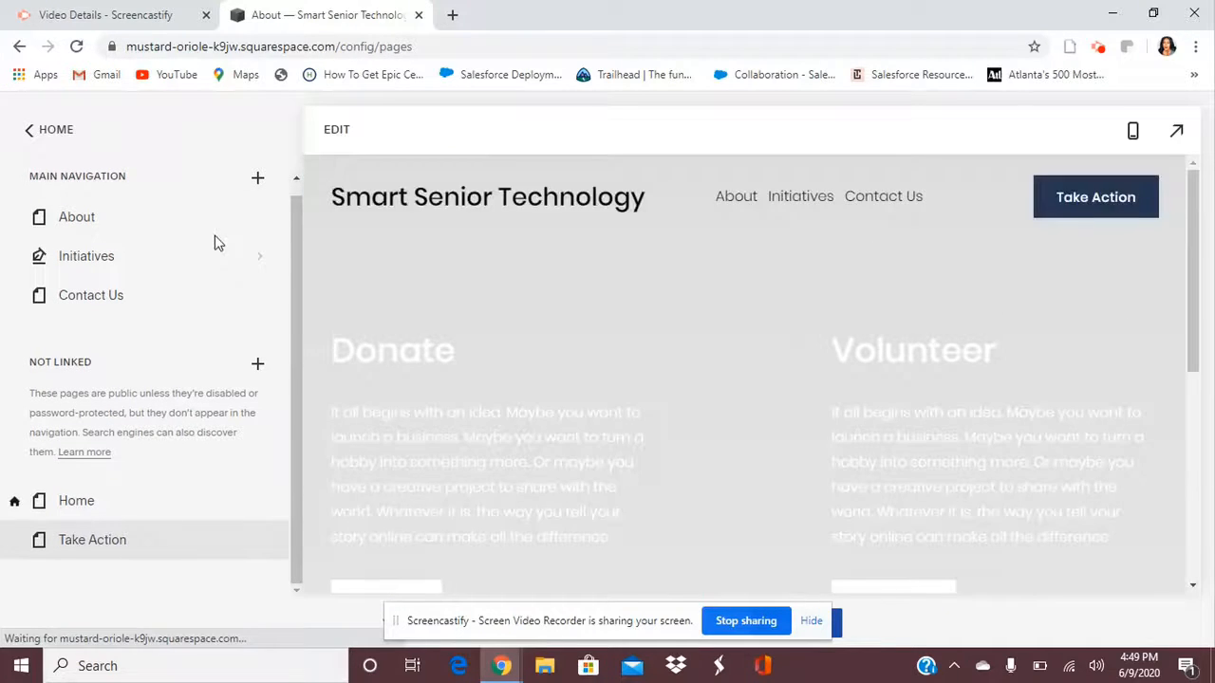
Look over the About page and open it for editing.
click(189, 221)
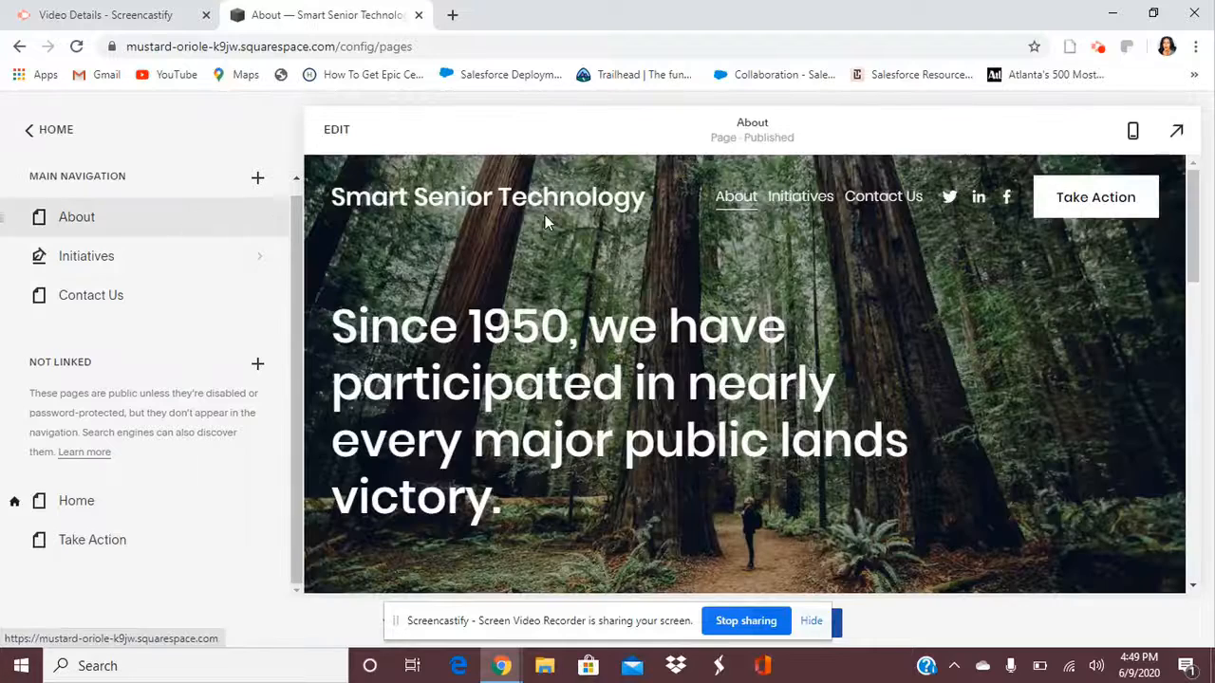
scroll(520, 422, down, 2)
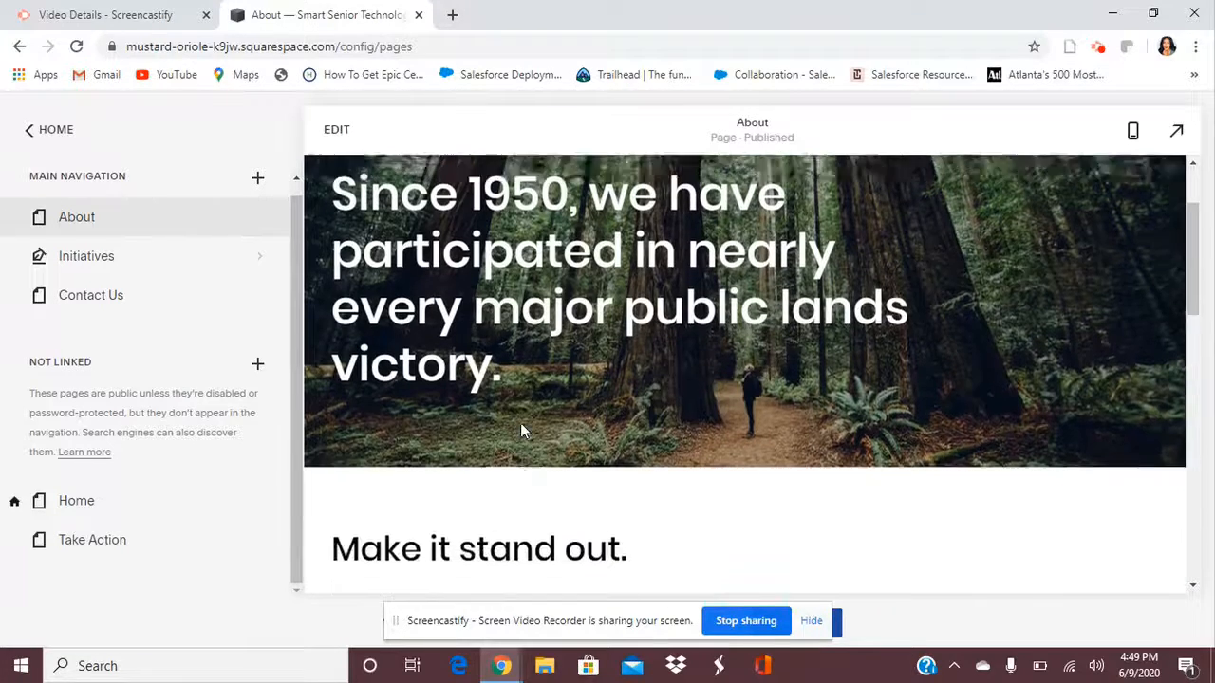
scroll(520, 423, up, 2)
click(338, 133)
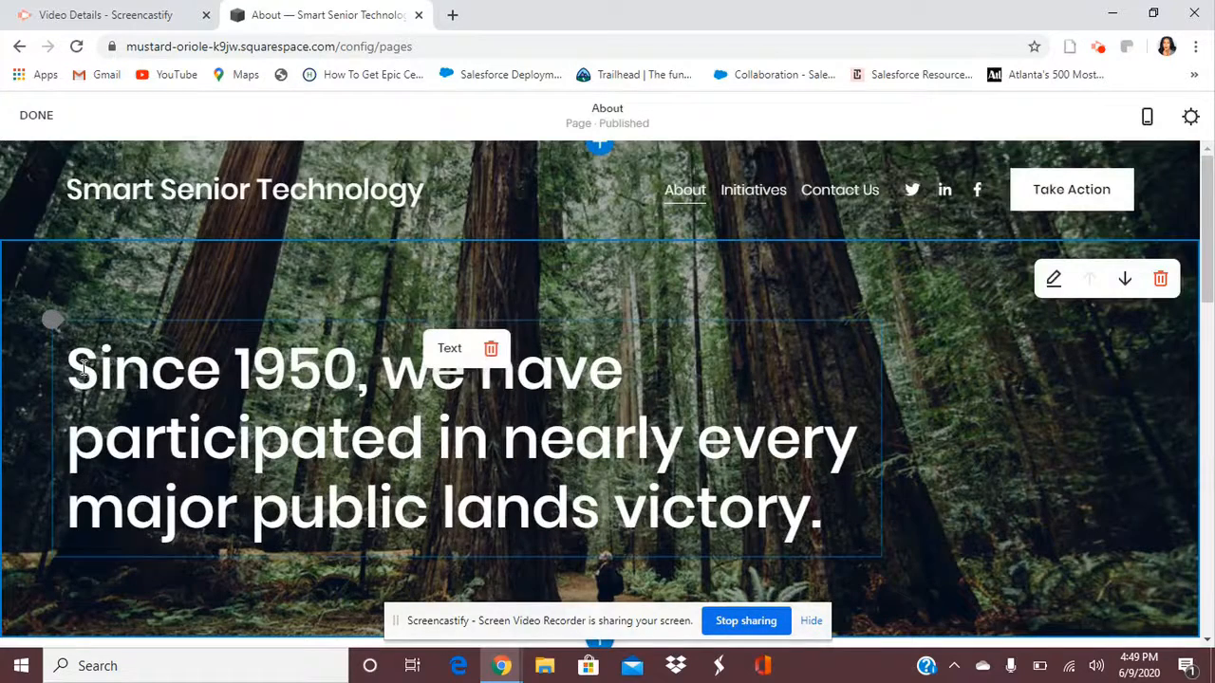
Replace the About page's banner heading with new text beginning "The #1 education platform for".
drag(83, 368, 835, 523)
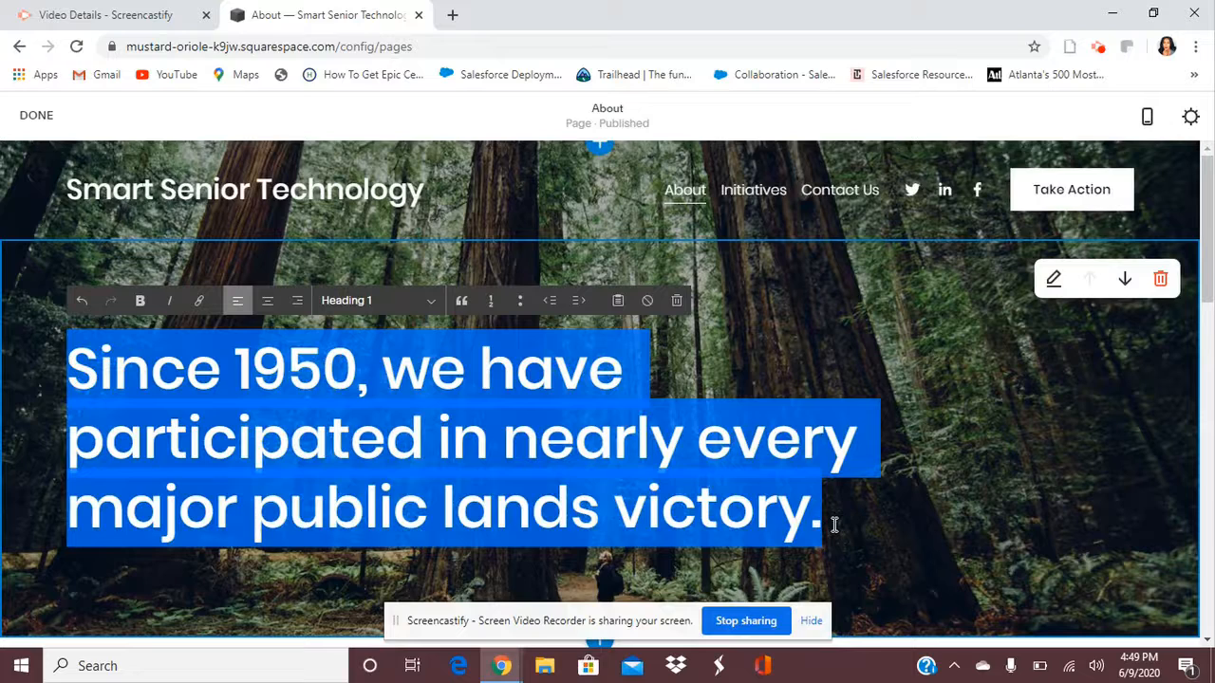
key(BackSpace)
text(TE)
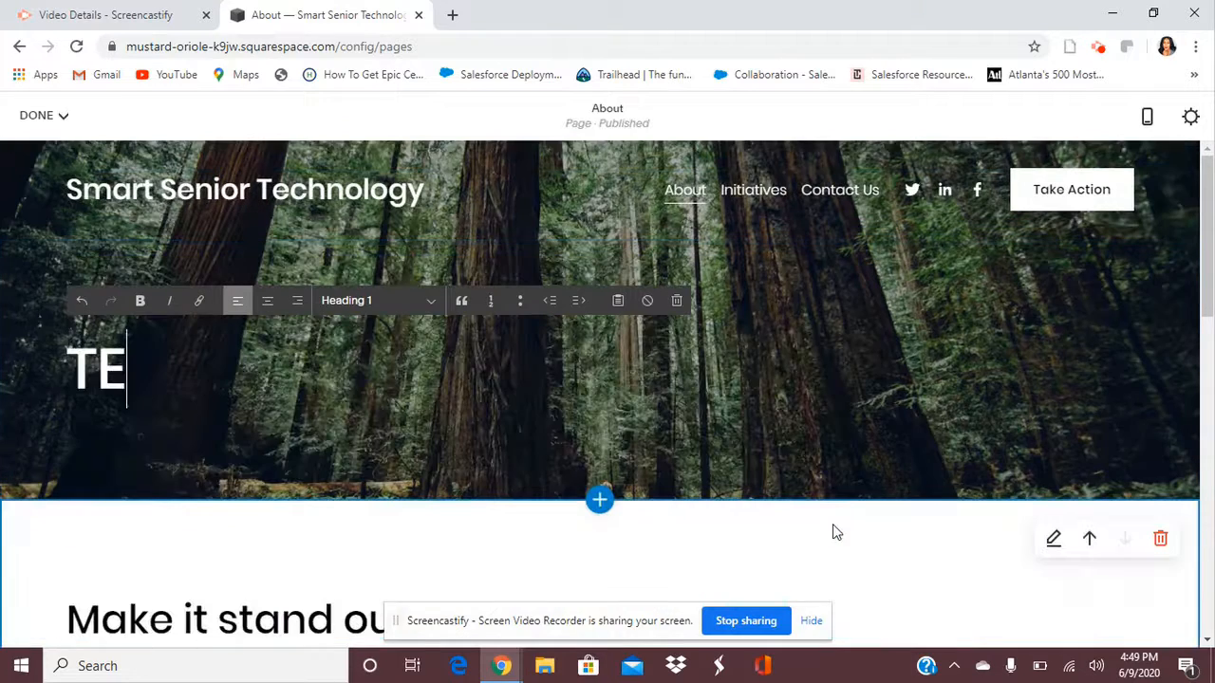
key(BackSpace)
text(e)
key(BackSpace)
key(BackSpace)
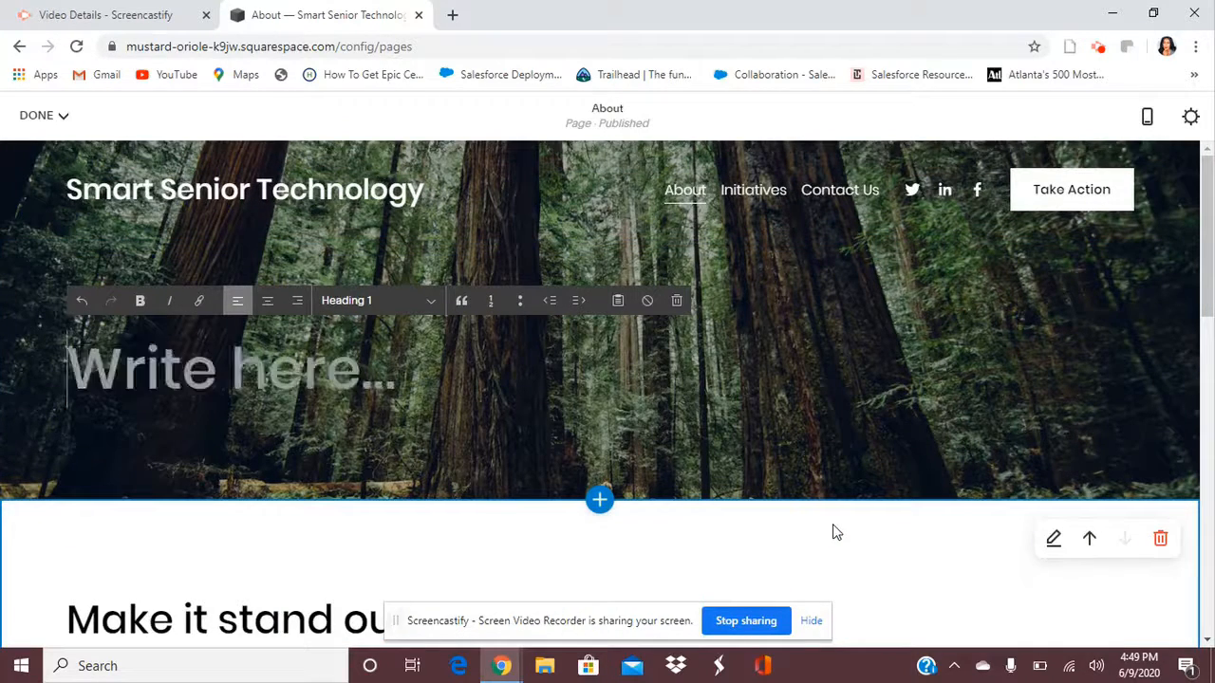
text(The )
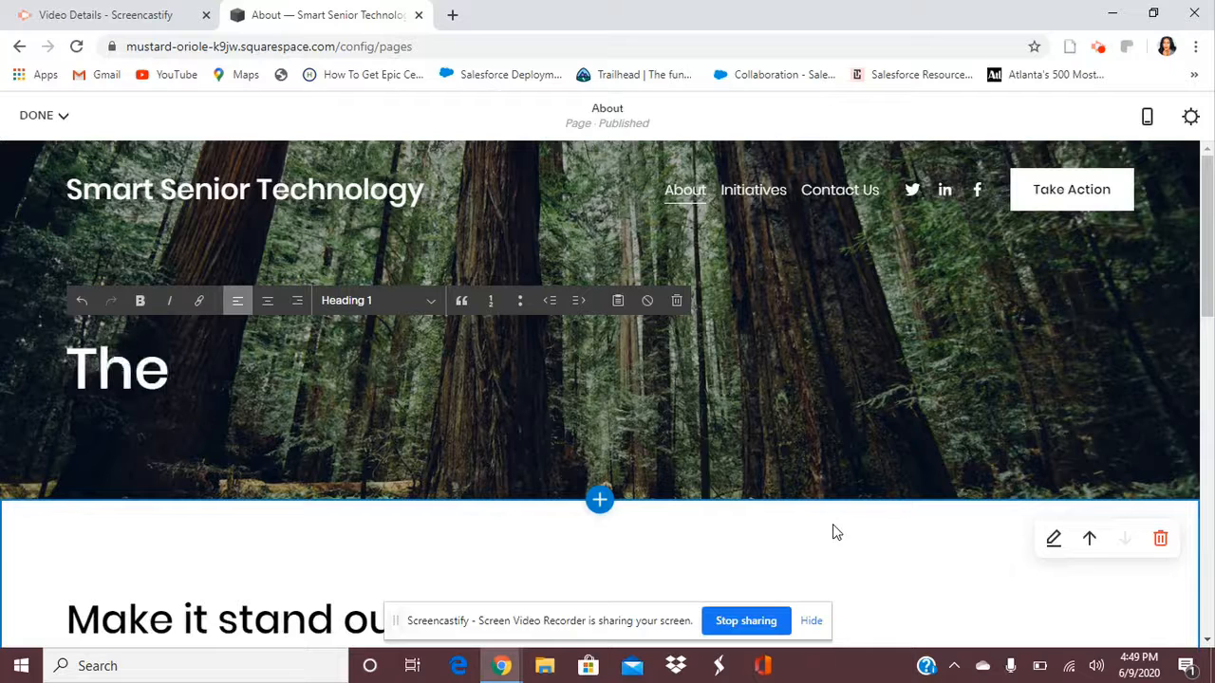
text(#1 te)
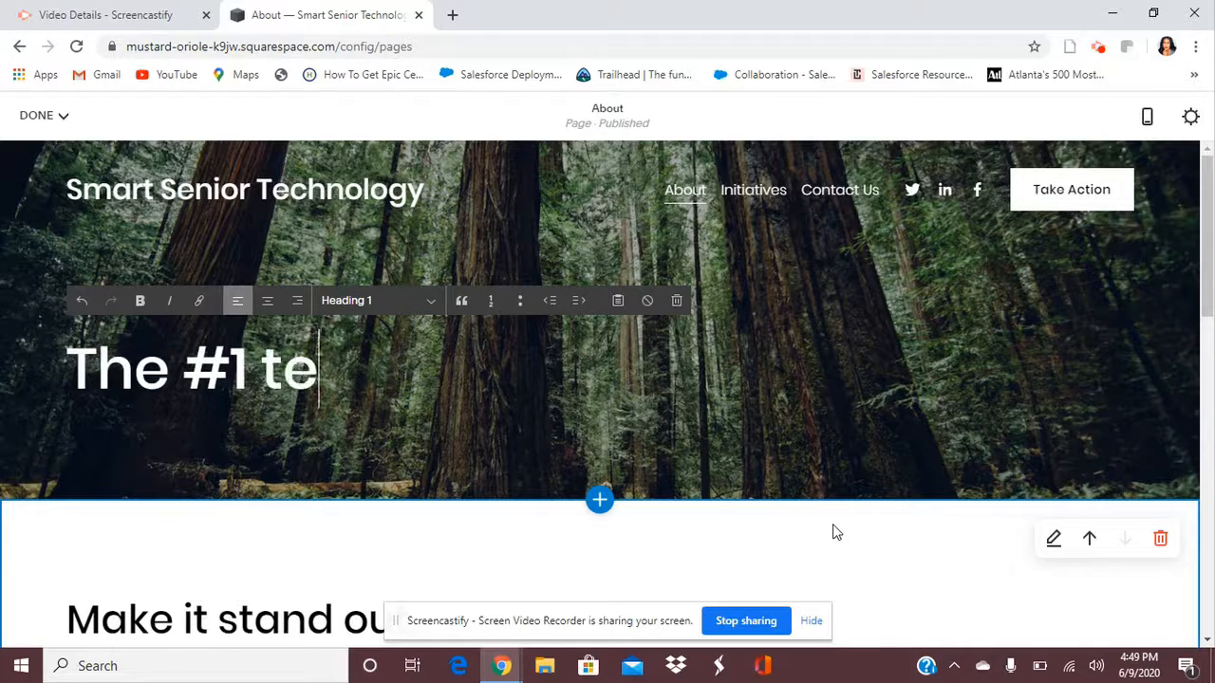
key(BackSpace)
key(BackSpace)
text(education plag)
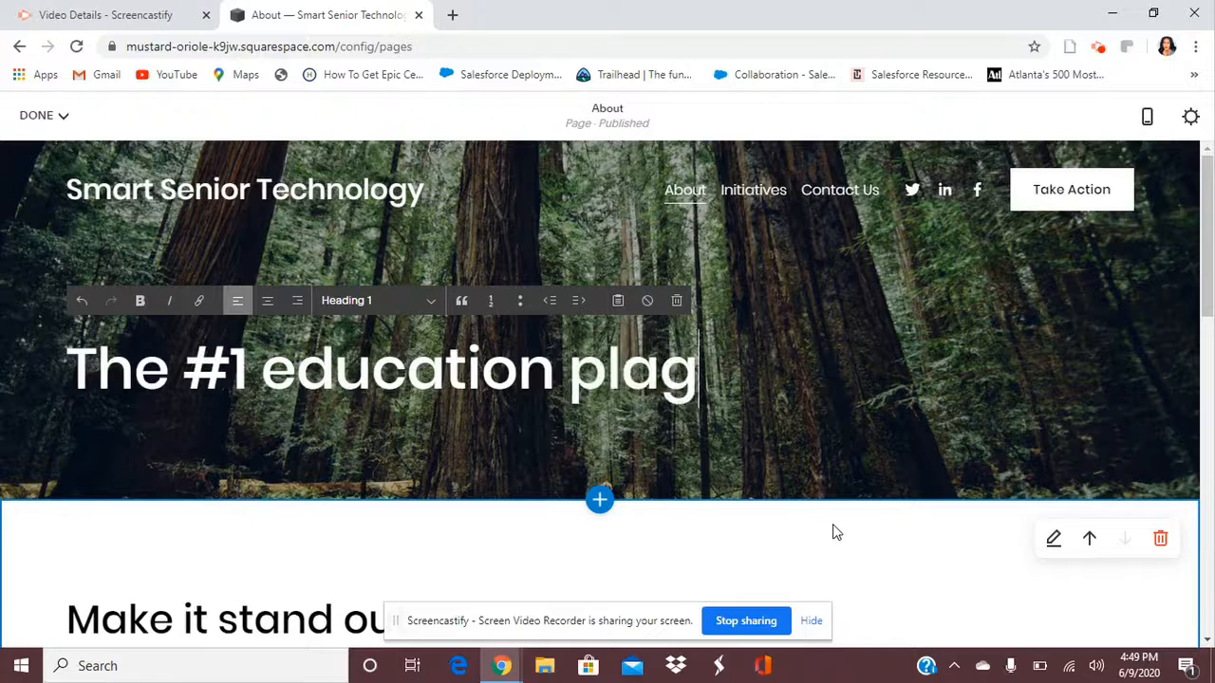
key(BackSpace)
text(to)
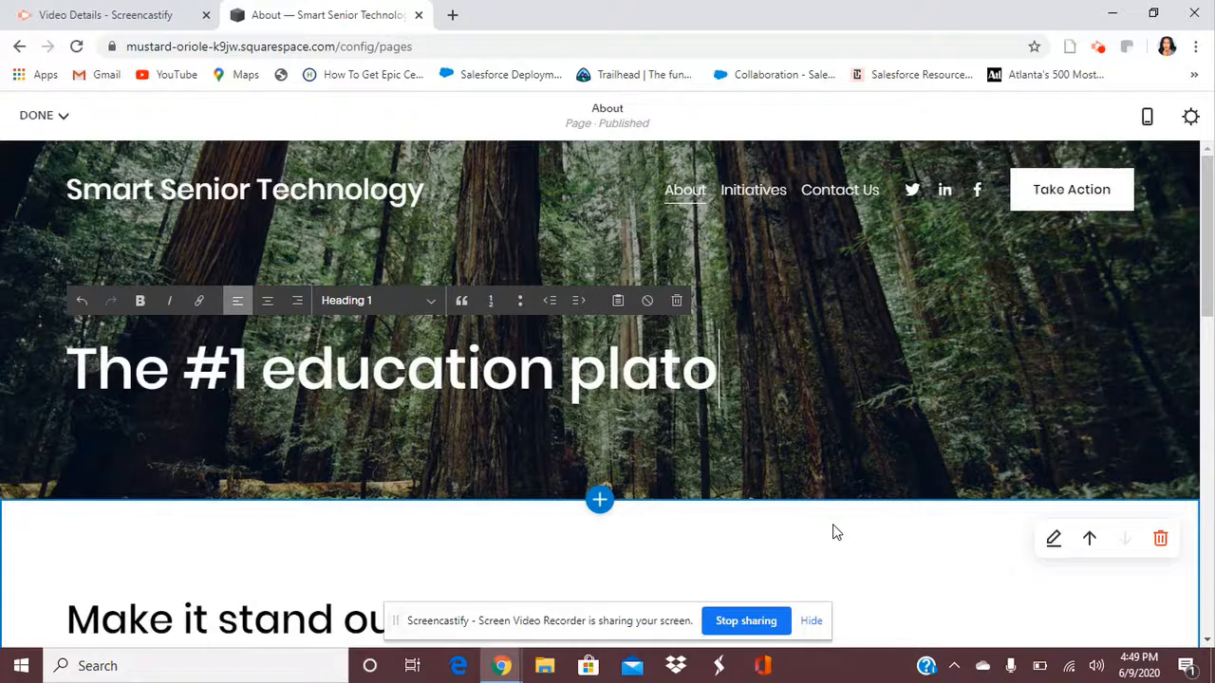
key(BackSpace)
text(form for t)
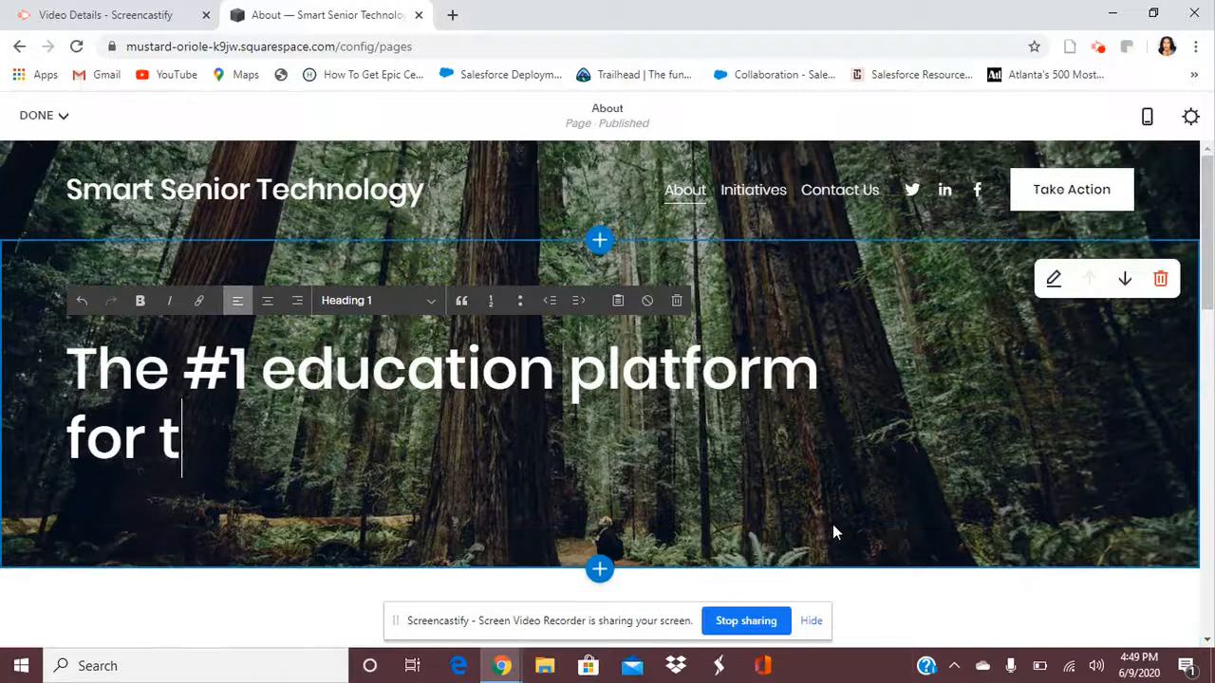
Trim the end of the heading back to "plat" and insert "technology" before "education".
key(BackSpace)
key(BackSpace)
key(BackSpace)
key(BackSpace)
key(BackSpace)
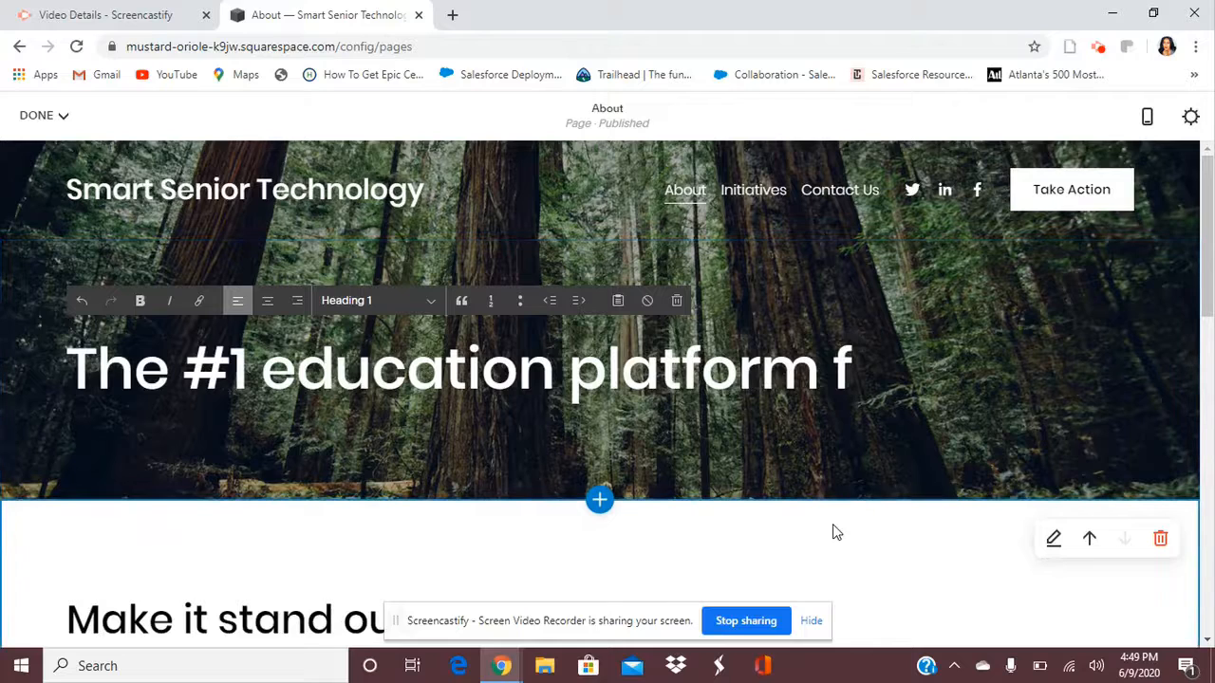
key(BackSpace)
key(BackSpace)
key(BackSpace)
key(BackSpace)
key(BackSpace)
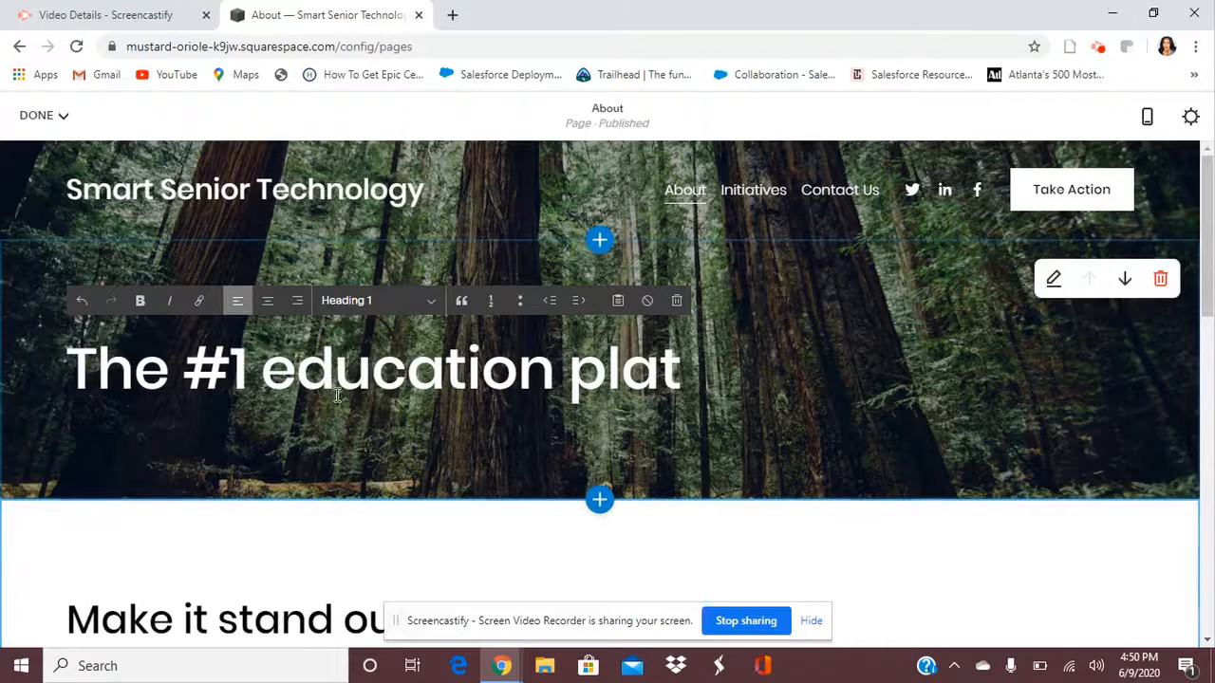
click(260, 368)
text(technology)
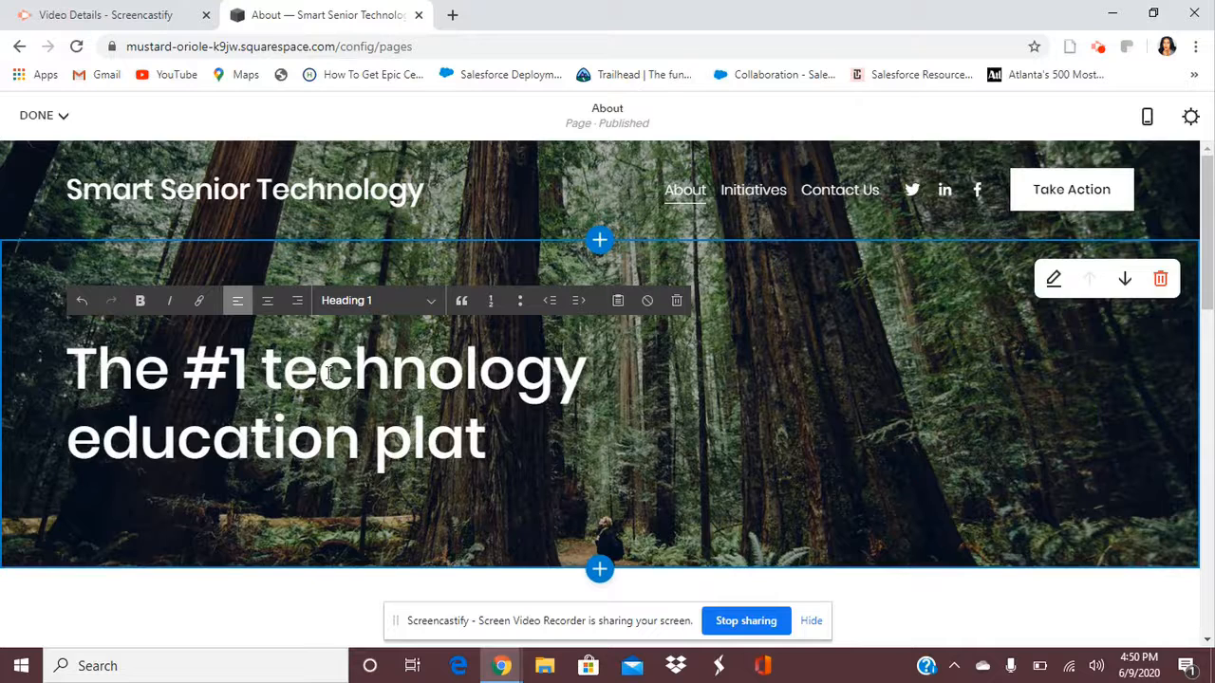
Complete the heading's ending so it reads "education platform on tech for seniors".
click(482, 434)
text(form o)
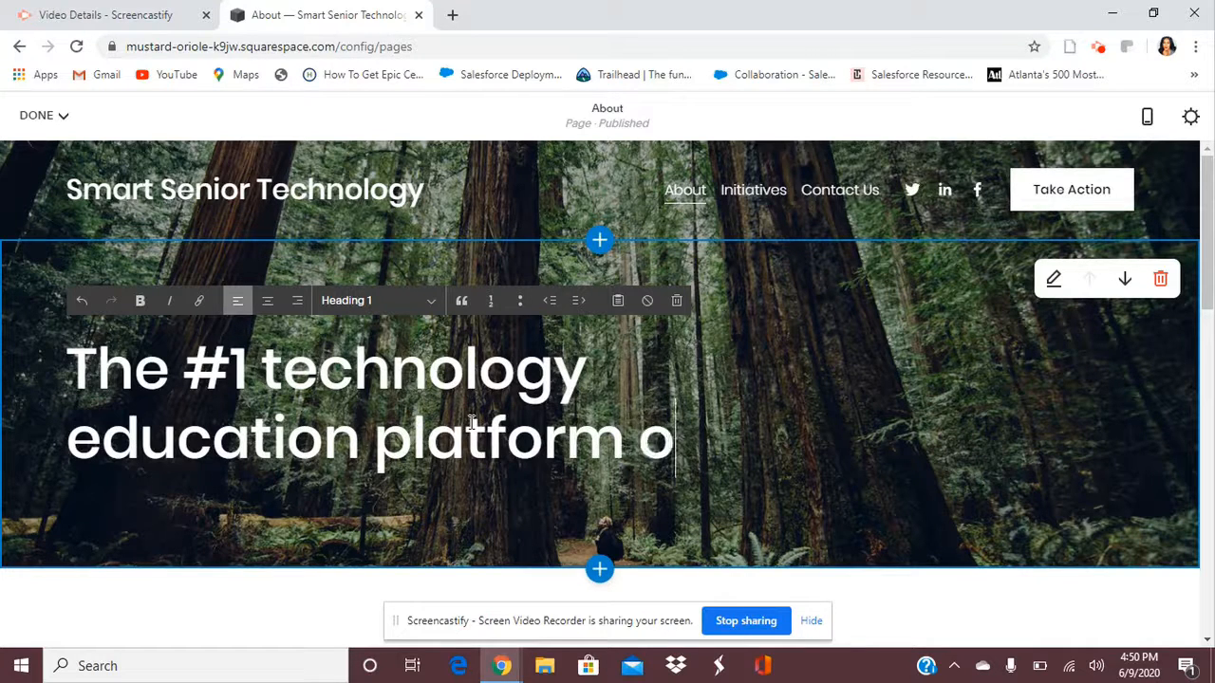
text(n )
text(t)
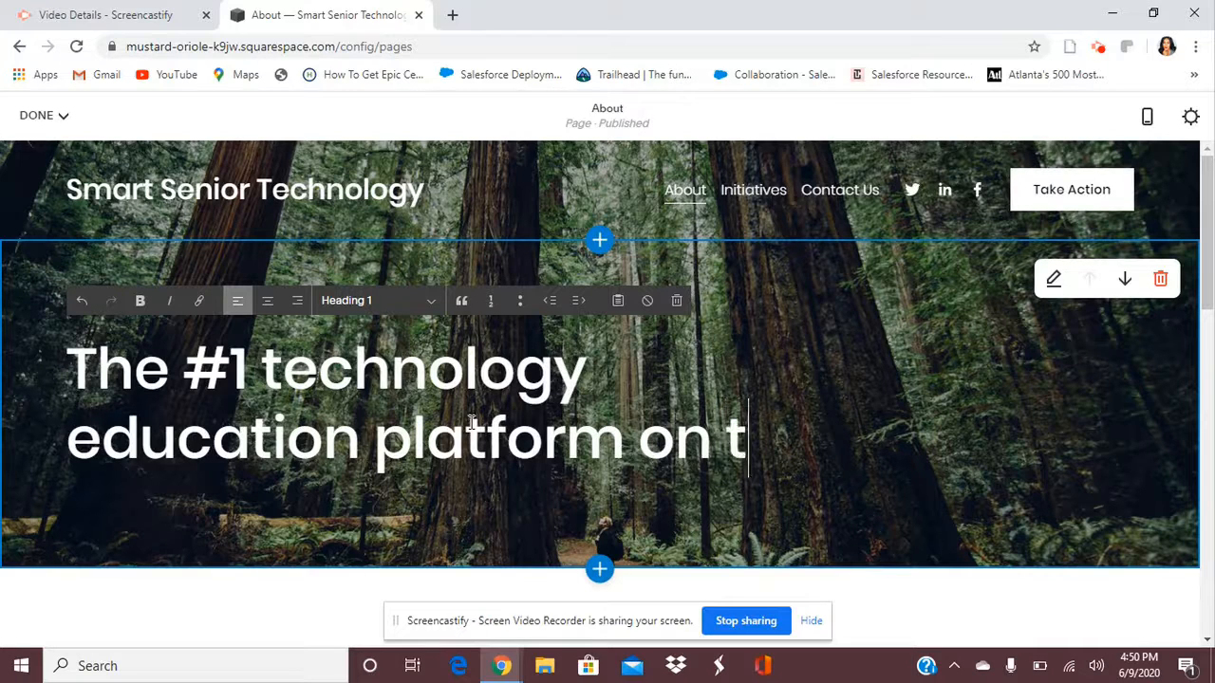
text(ech for senio)
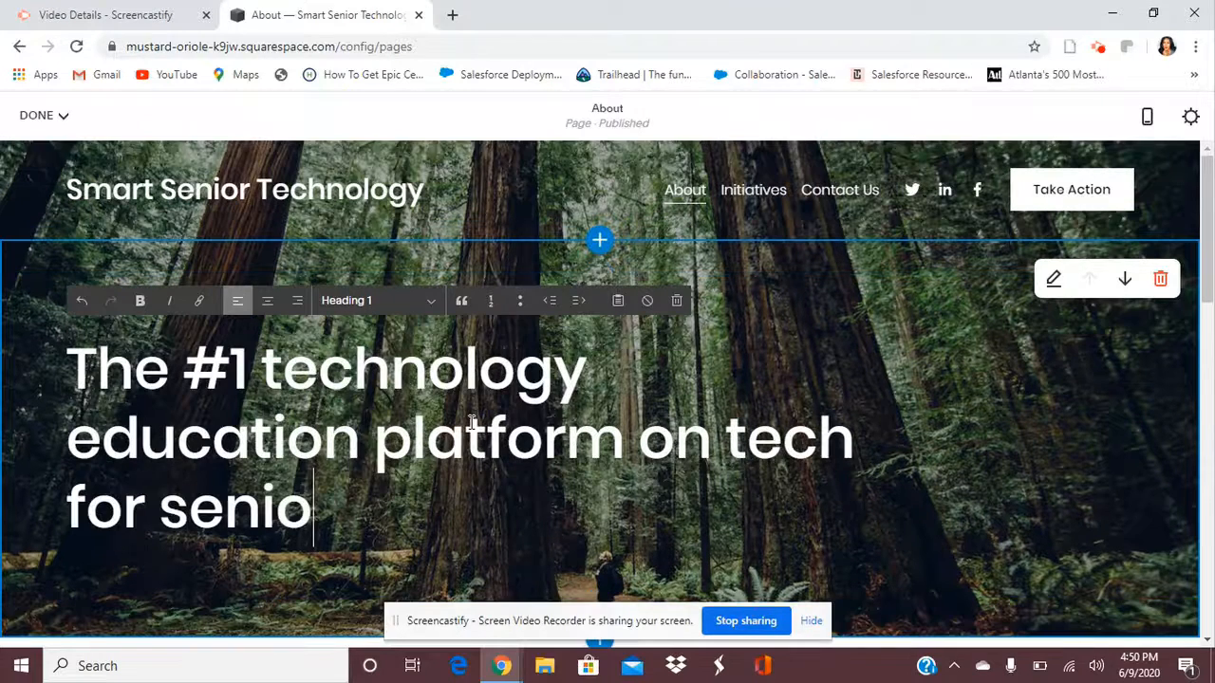
key(BackSpace)
text(ior)
key(BackSpace)
key(BackSpace)
key(BackSpace)
text(ors)
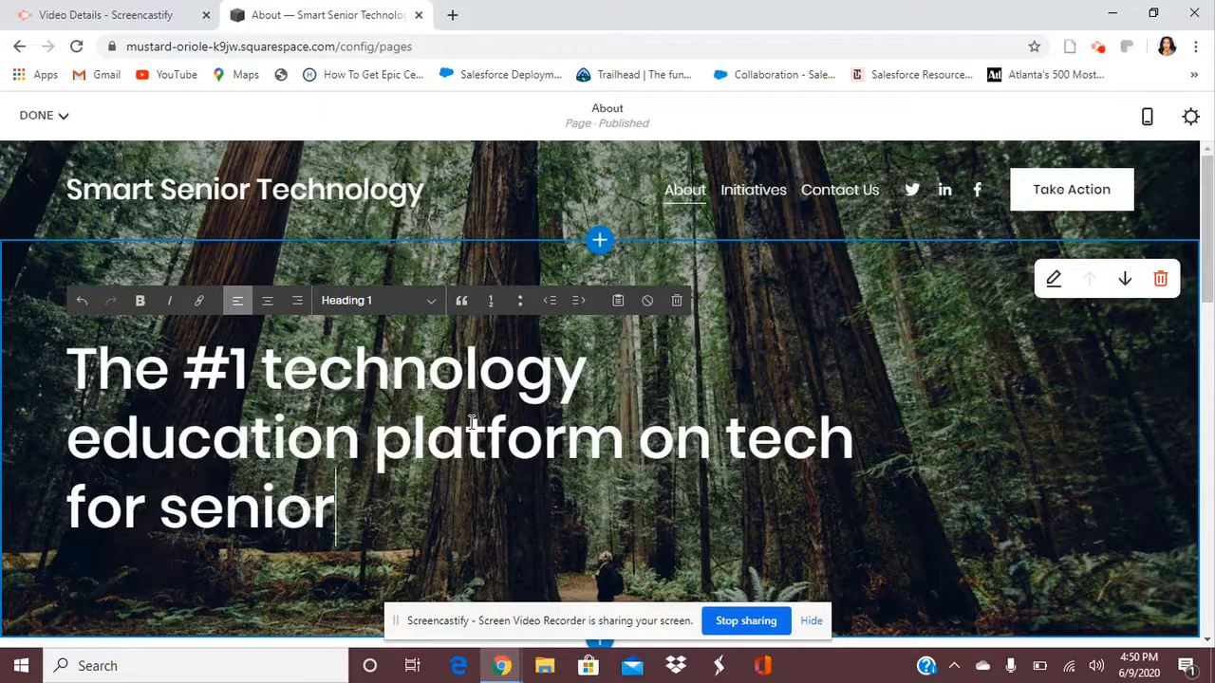
Remove the word "technology" from the About page's banner heading and leave text editing.
drag(588, 391, 260, 384)
key(BackSpace)
key(BackSpace)
click(503, 180)
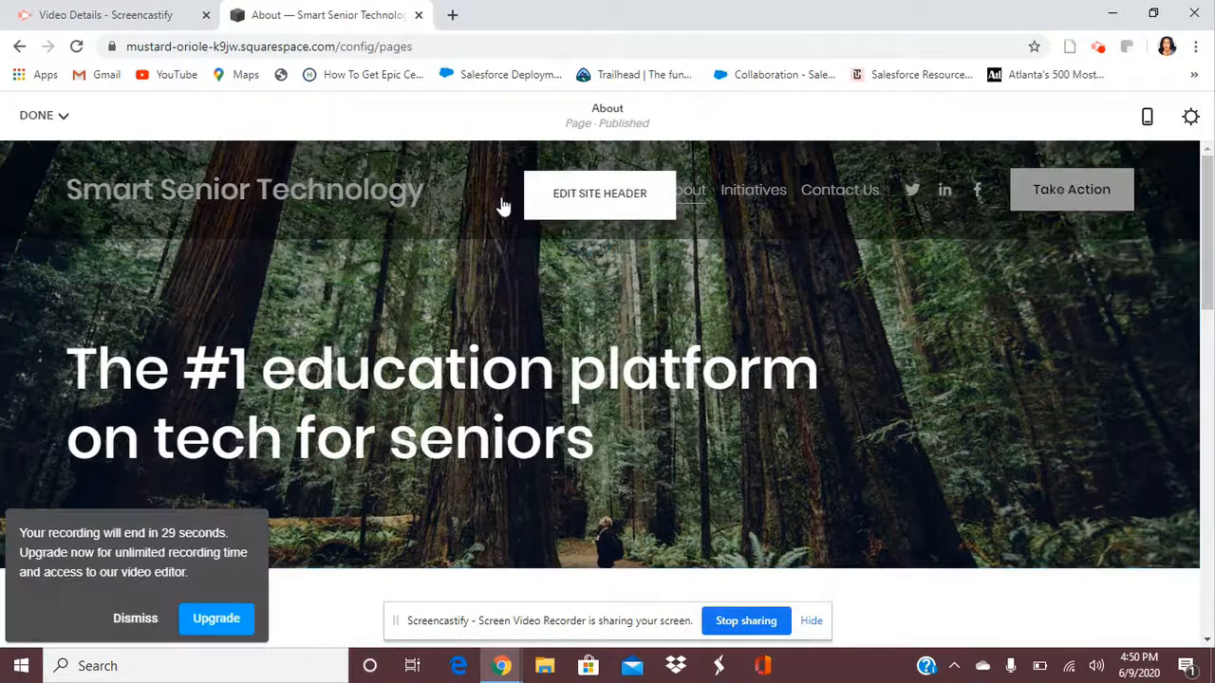
Dismiss the recording limit notice, save the About page changes and look over the saved page.
click(149, 617)
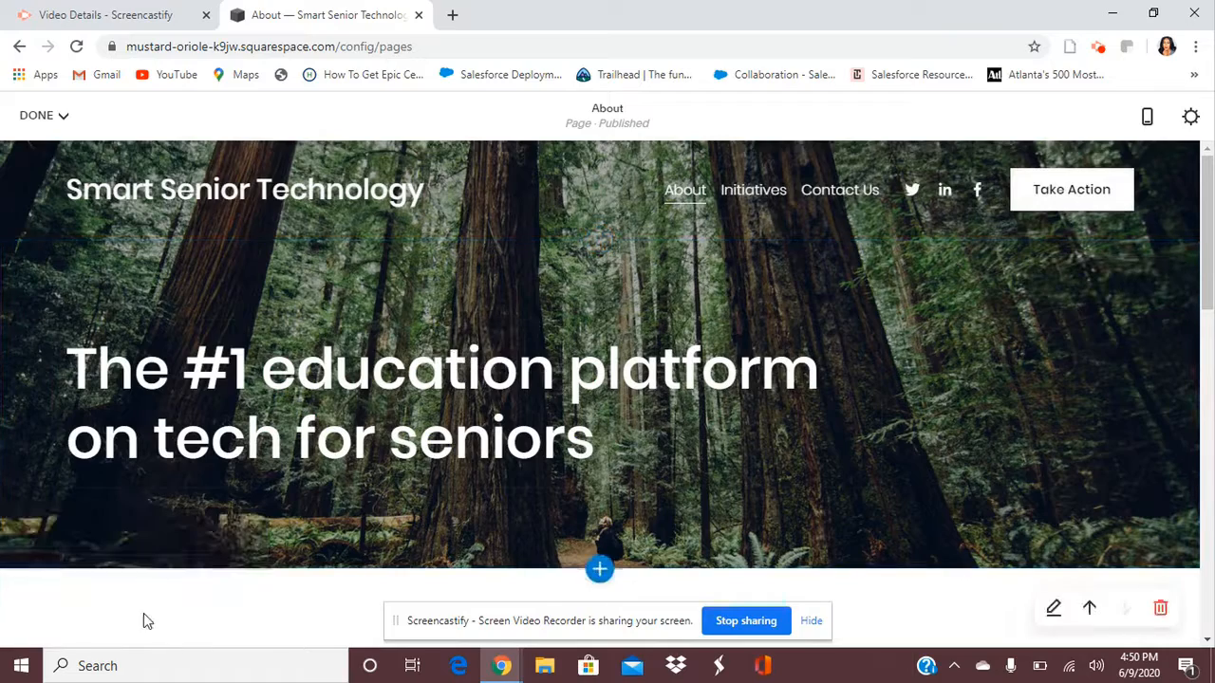
click(28, 116)
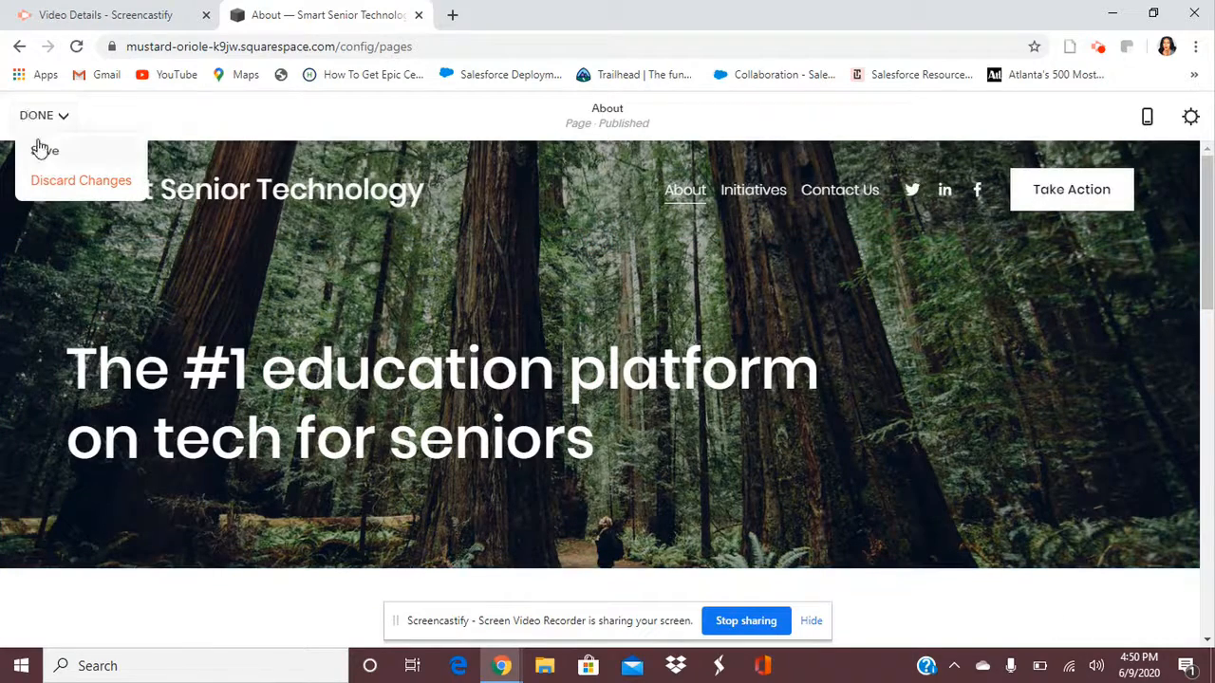
click(38, 147)
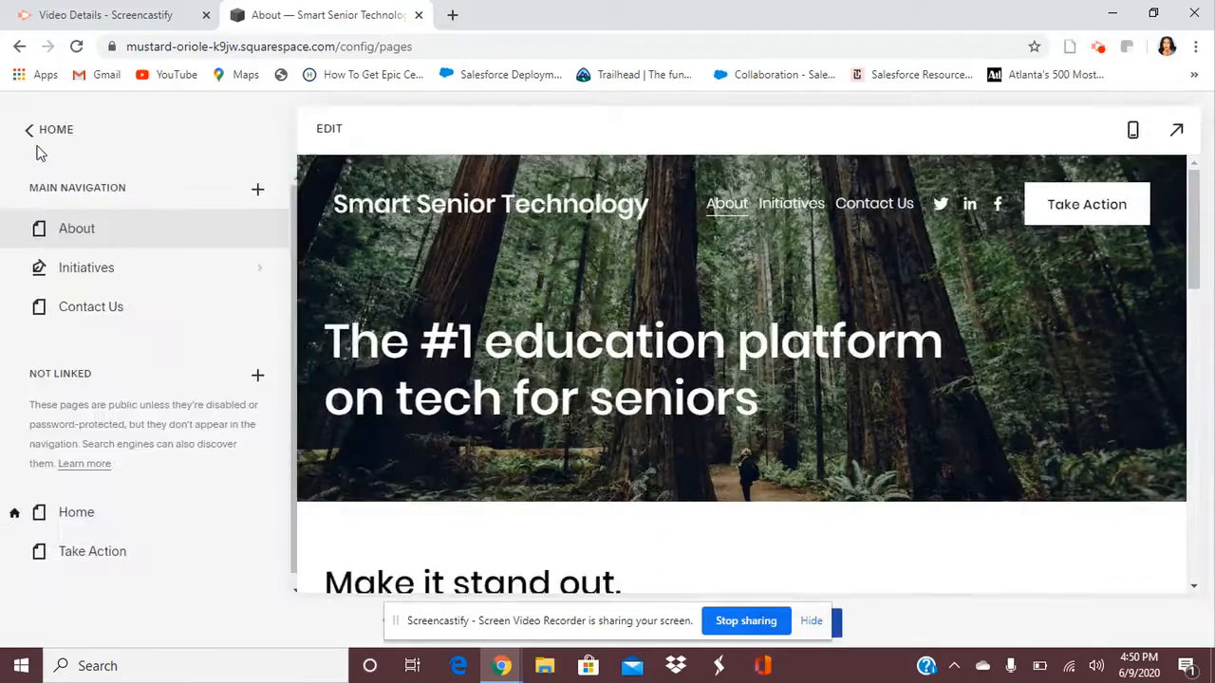
scroll(712, 391, down, 2)
scroll(698, 392, up, 2)
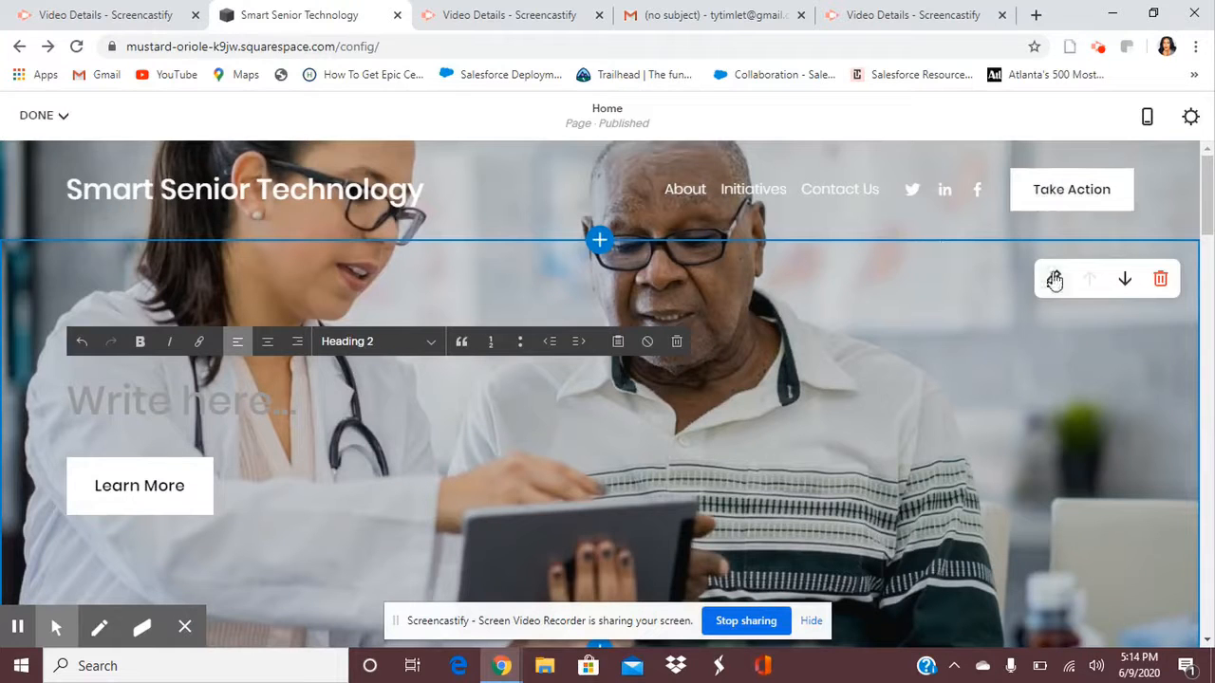
Fill the Home page's empty banner heading with "We help non tech savvy seniors navigate the digital world.".
click(1053, 279)
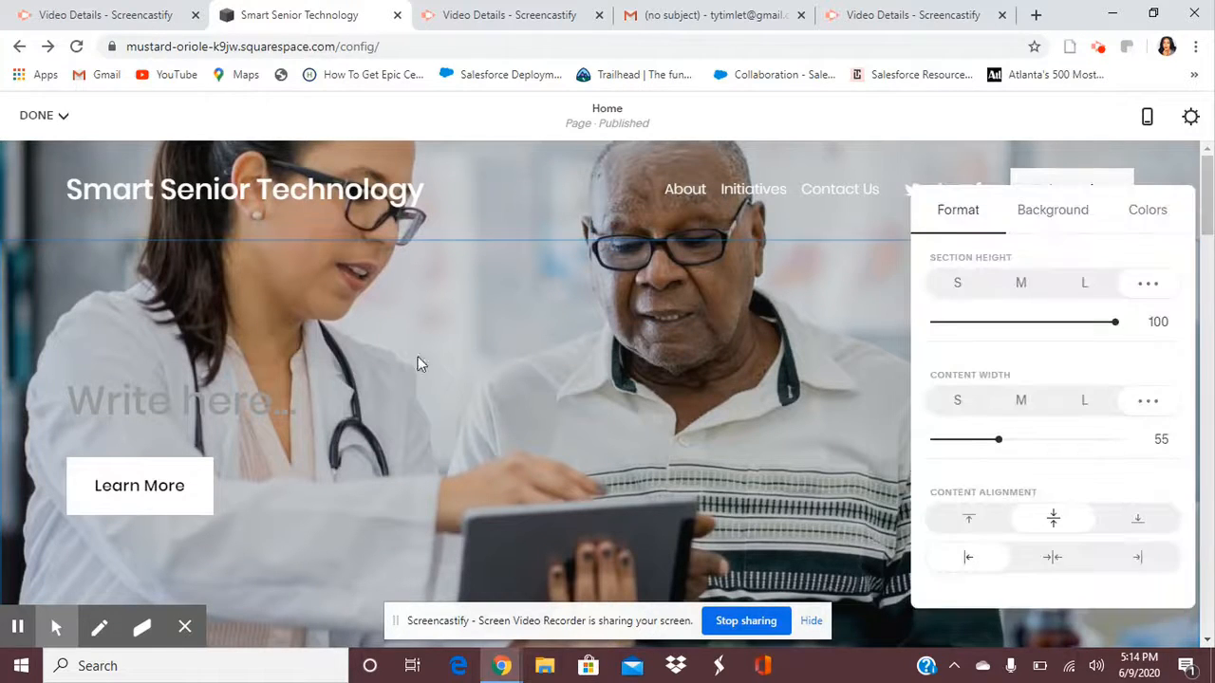
click(261, 396)
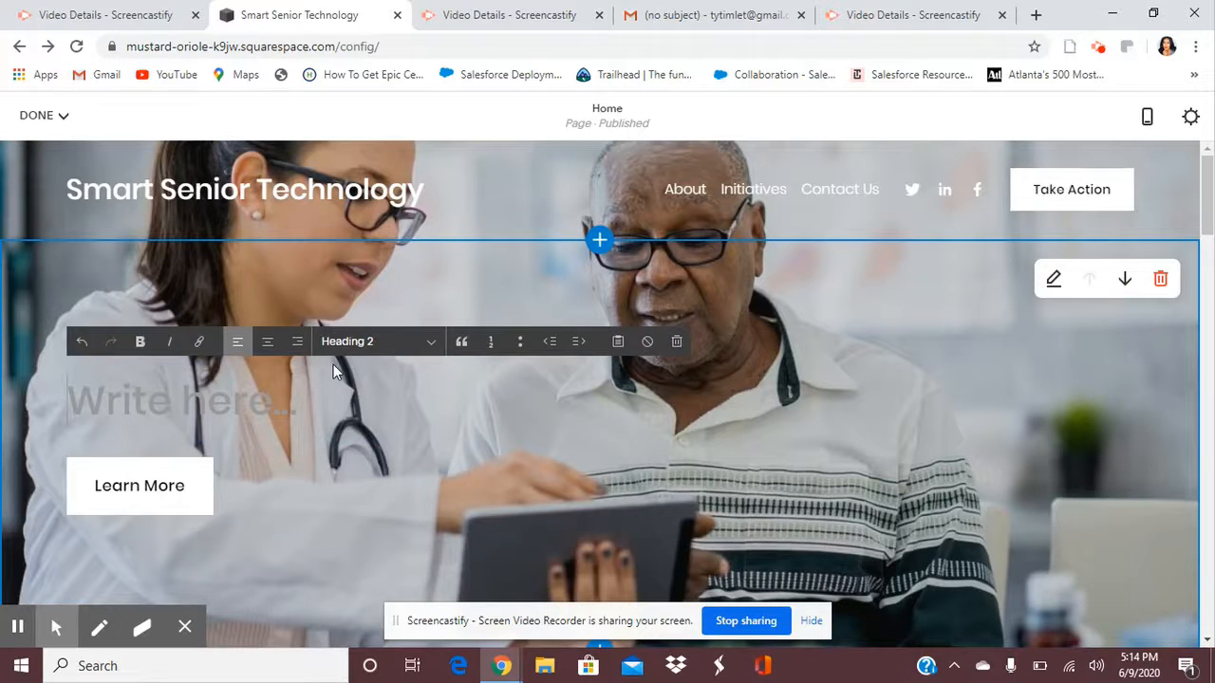
text(We)
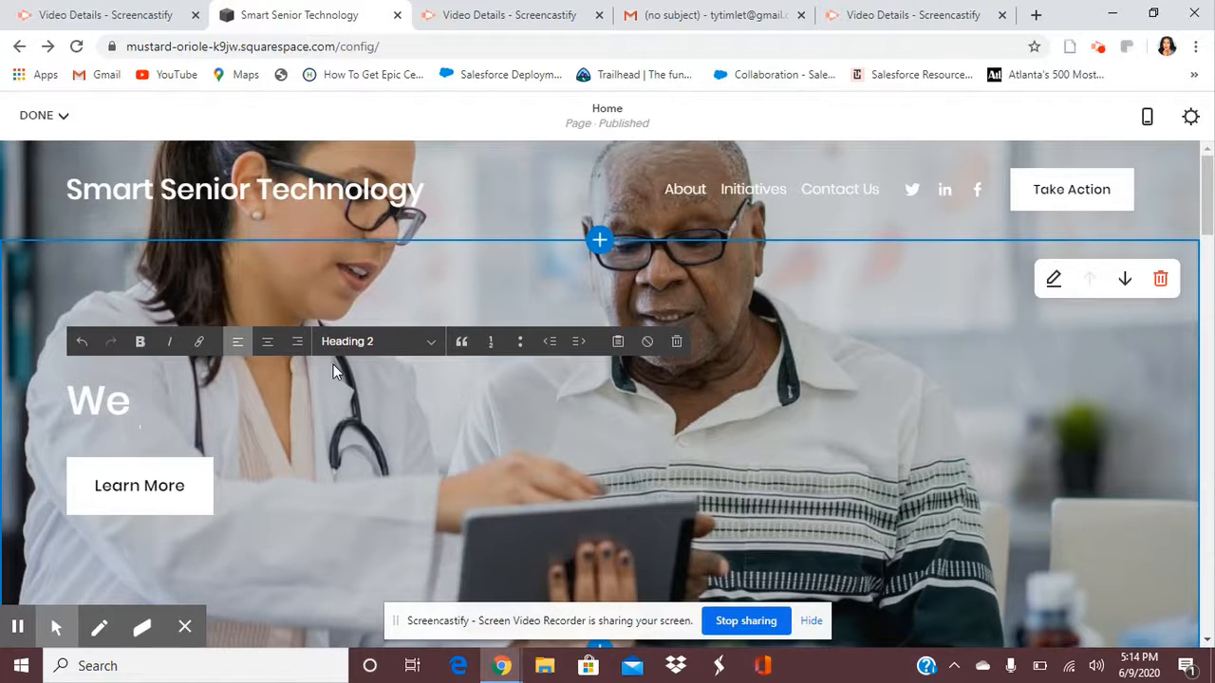
text(he)
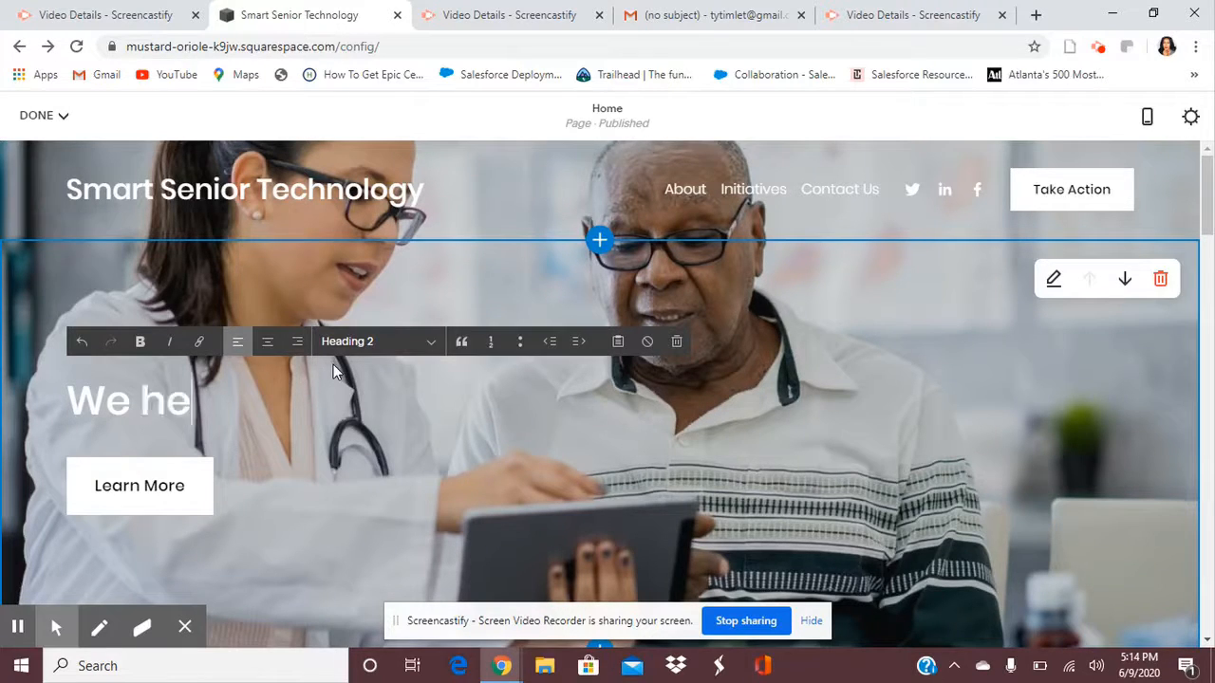
text(lp non )
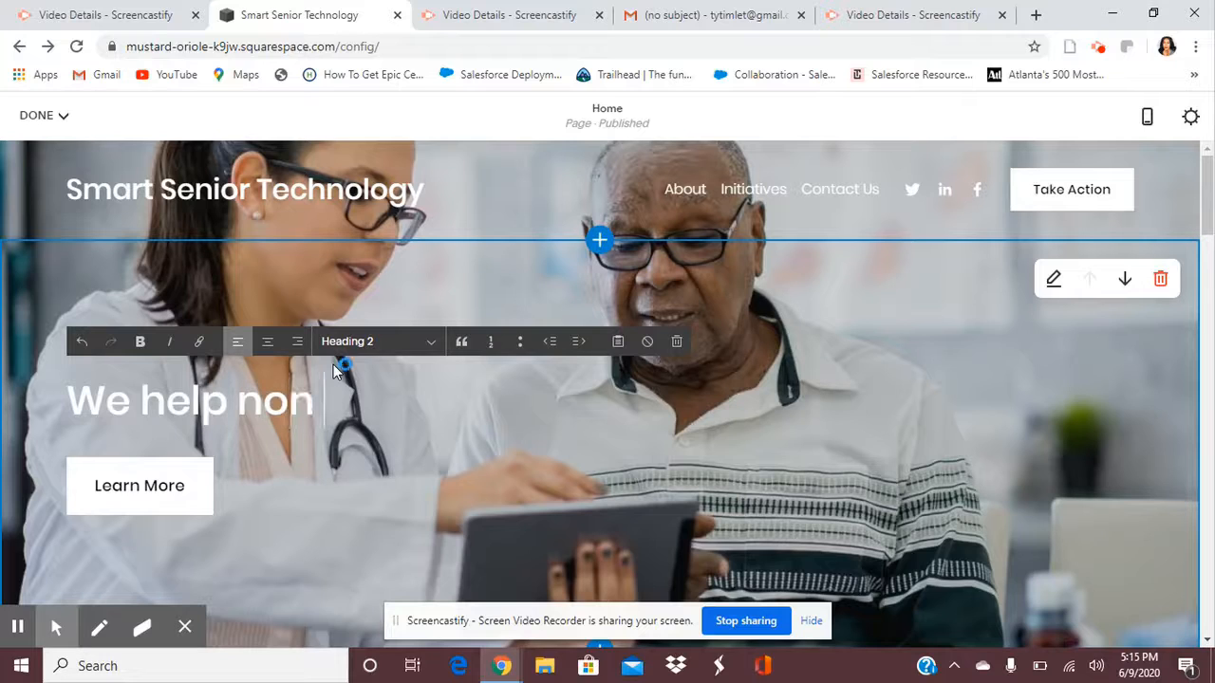
text(tech sa)
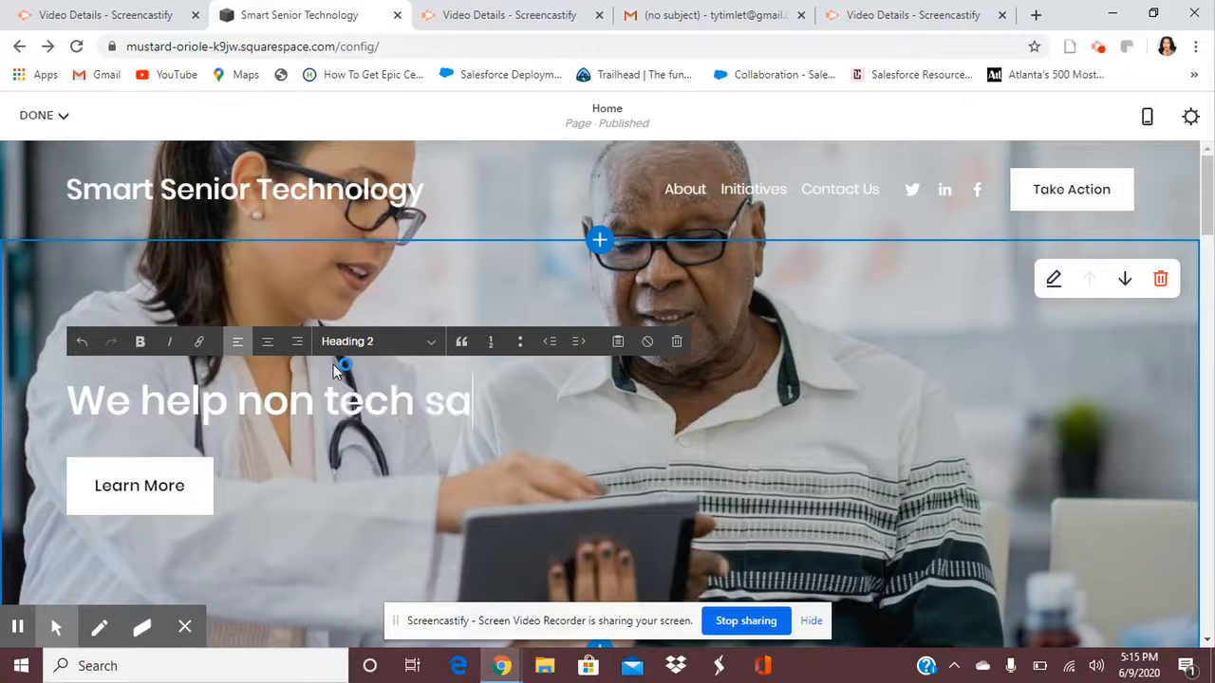
text(vvy senior)
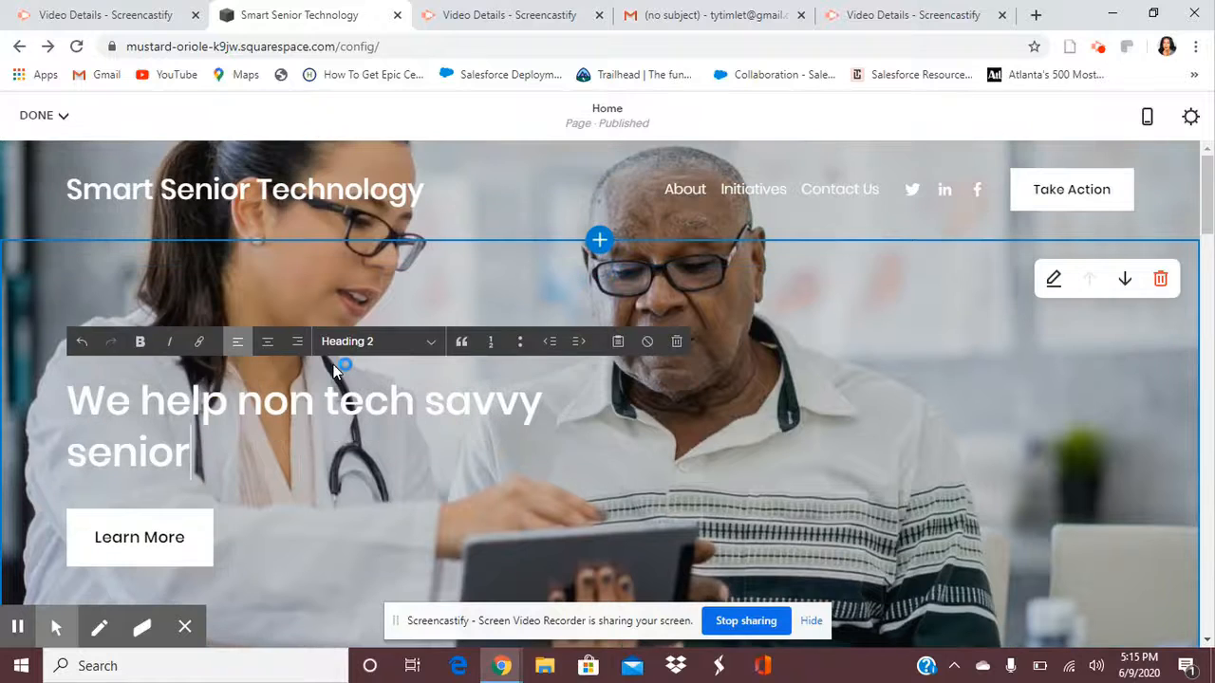
text(s navi)
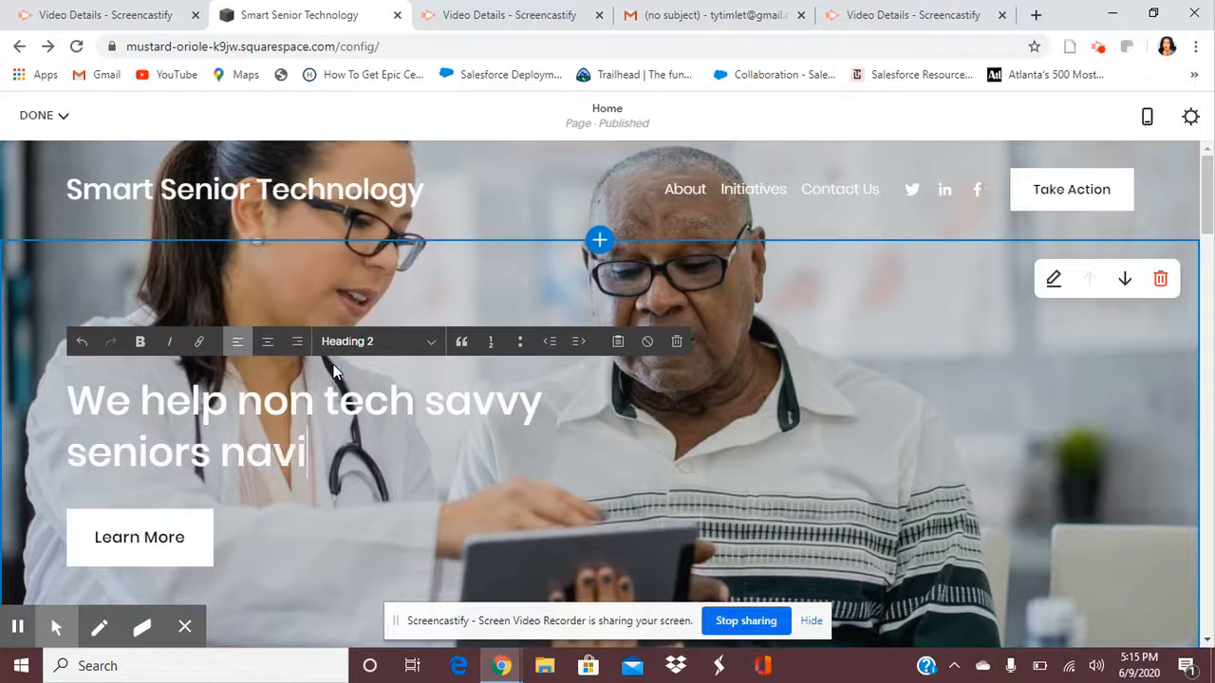
text(gate the digit)
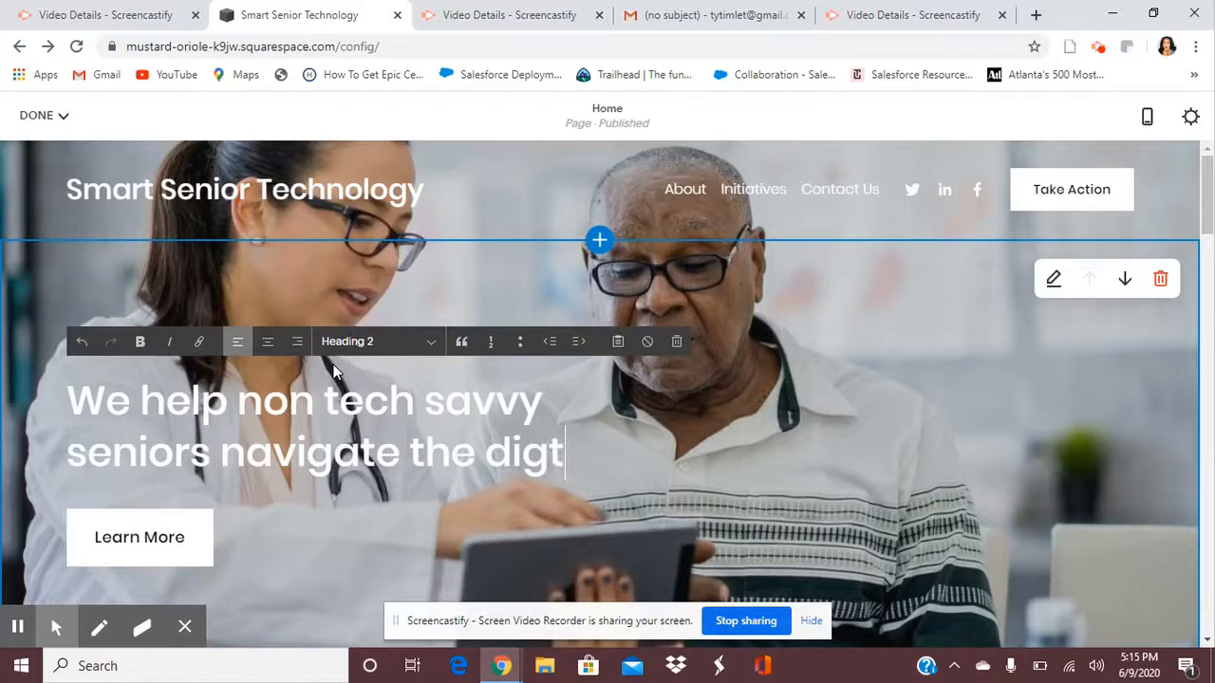
key(BackSpace)
text(ital world.)
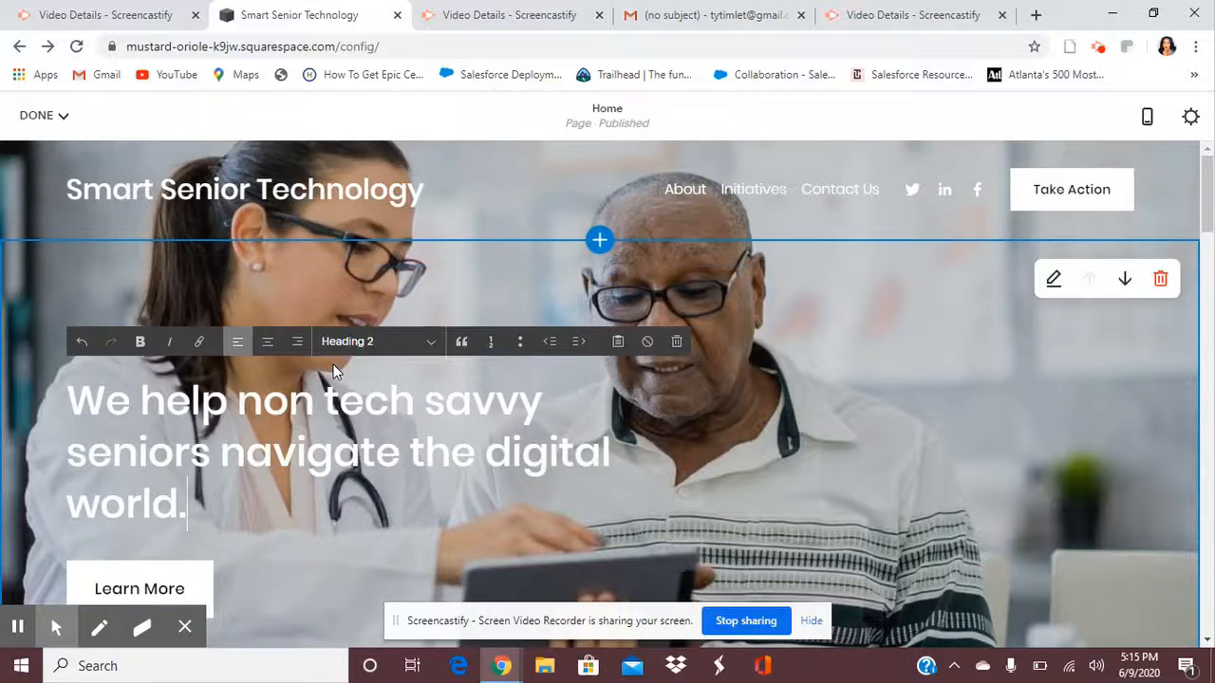
Try the Medium and Small sizes on the Home banner's Learn More button.
scroll(341, 370, down, 2)
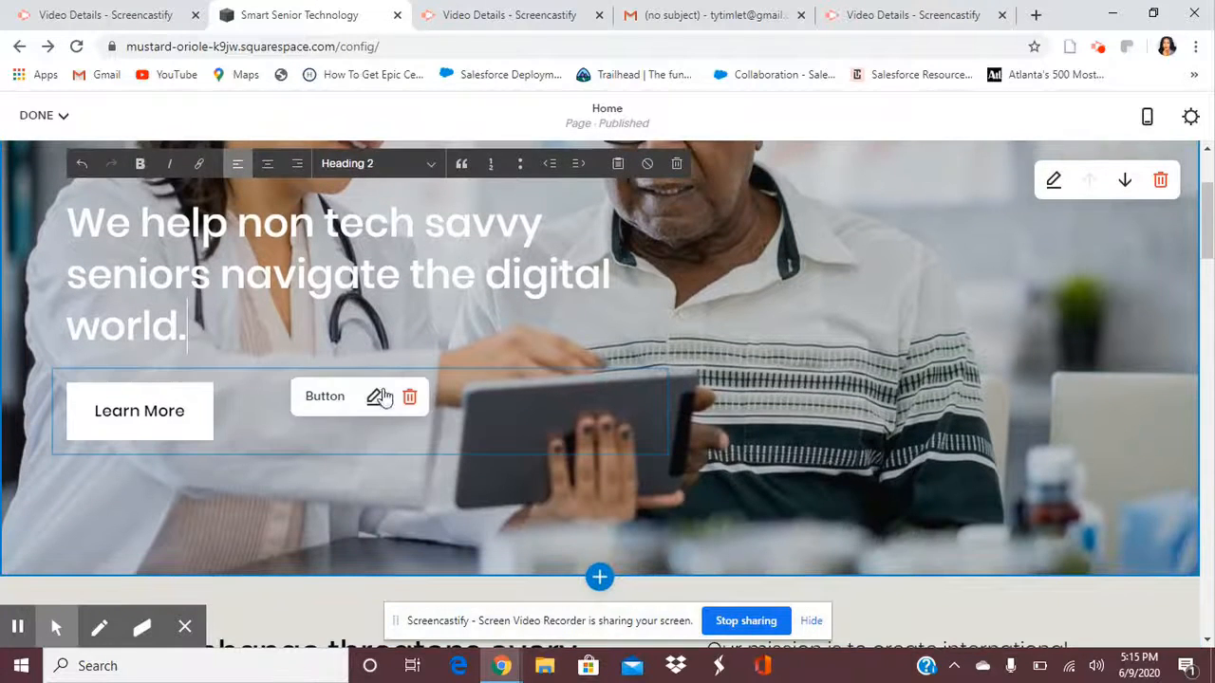
click(239, 401)
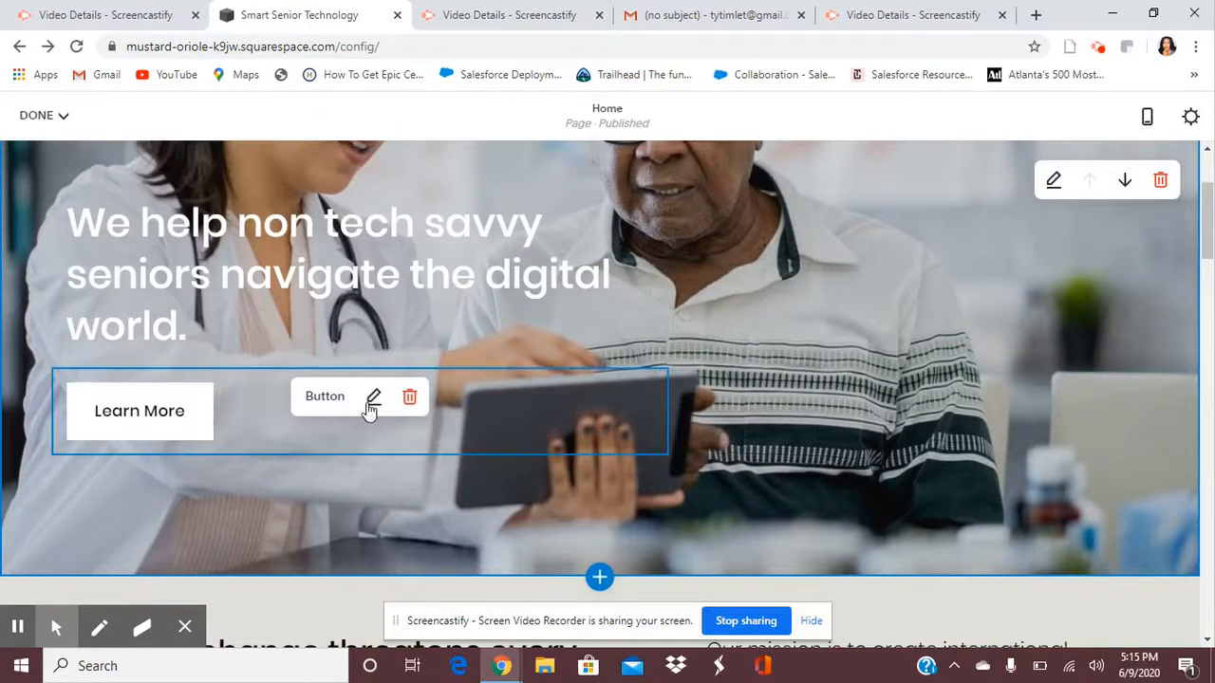
click(374, 397)
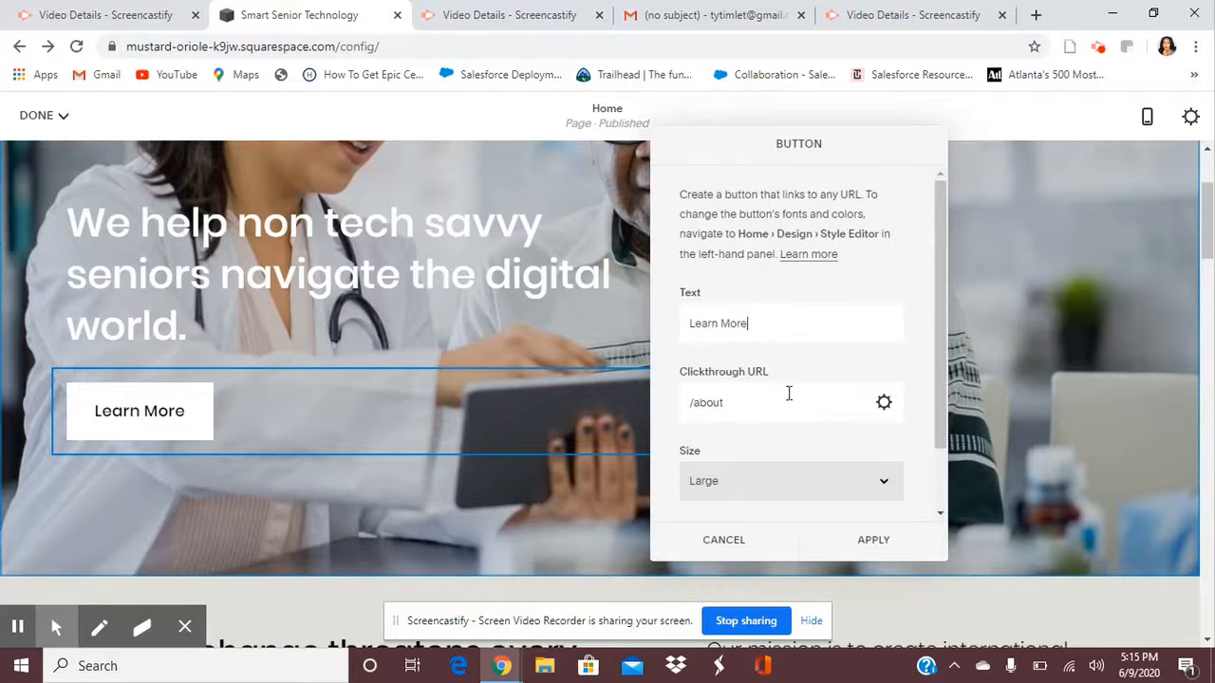
scroll(785, 408, down, 1)
click(773, 406)
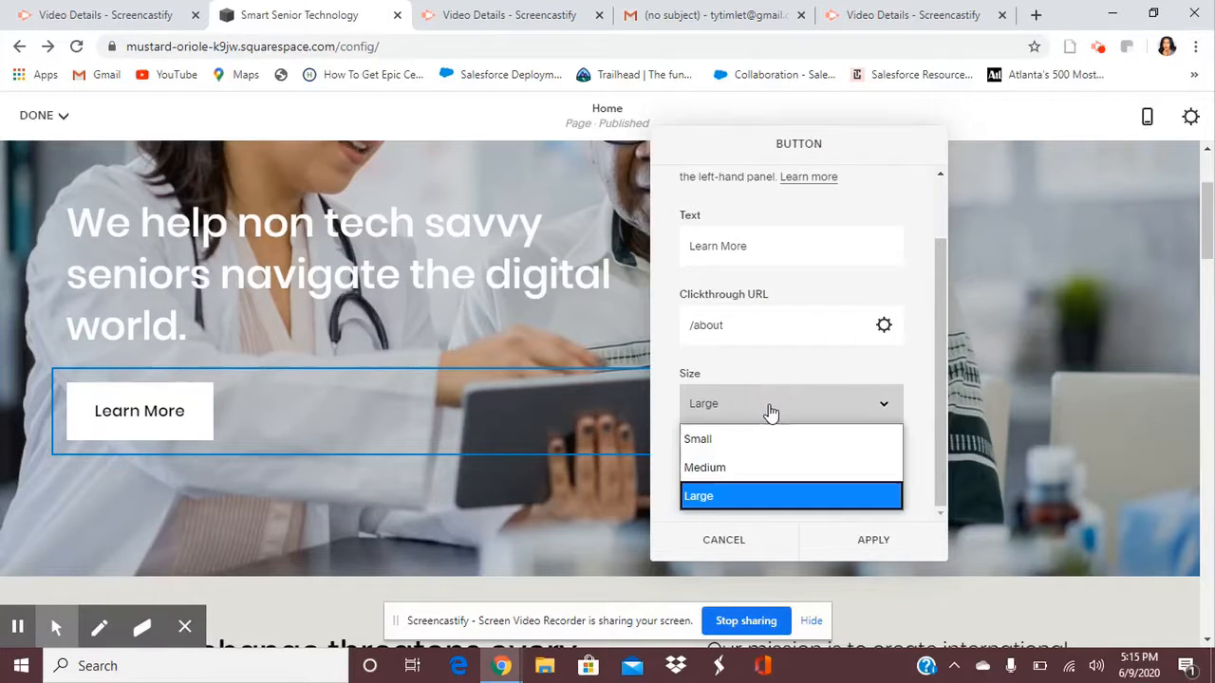
click(762, 468)
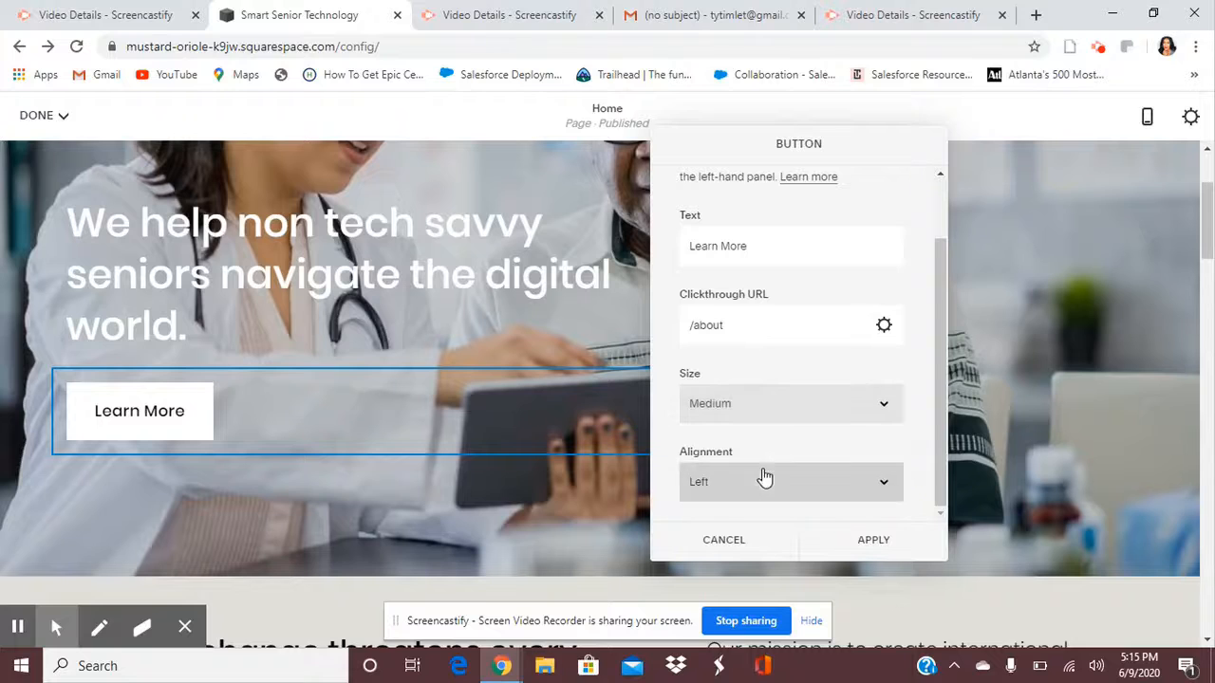
click(768, 417)
click(769, 438)
Set the Learn More button's size to Large with Left alignment, apply the settings and check the banner.
click(767, 420)
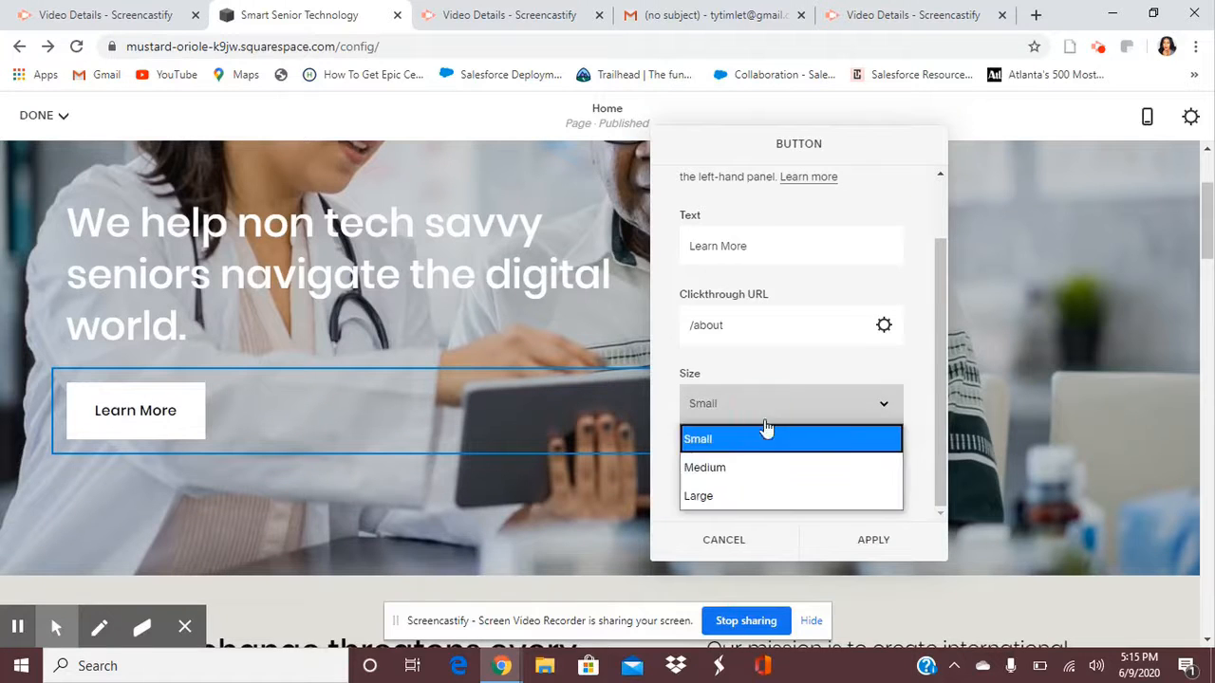
click(754, 494)
click(756, 494)
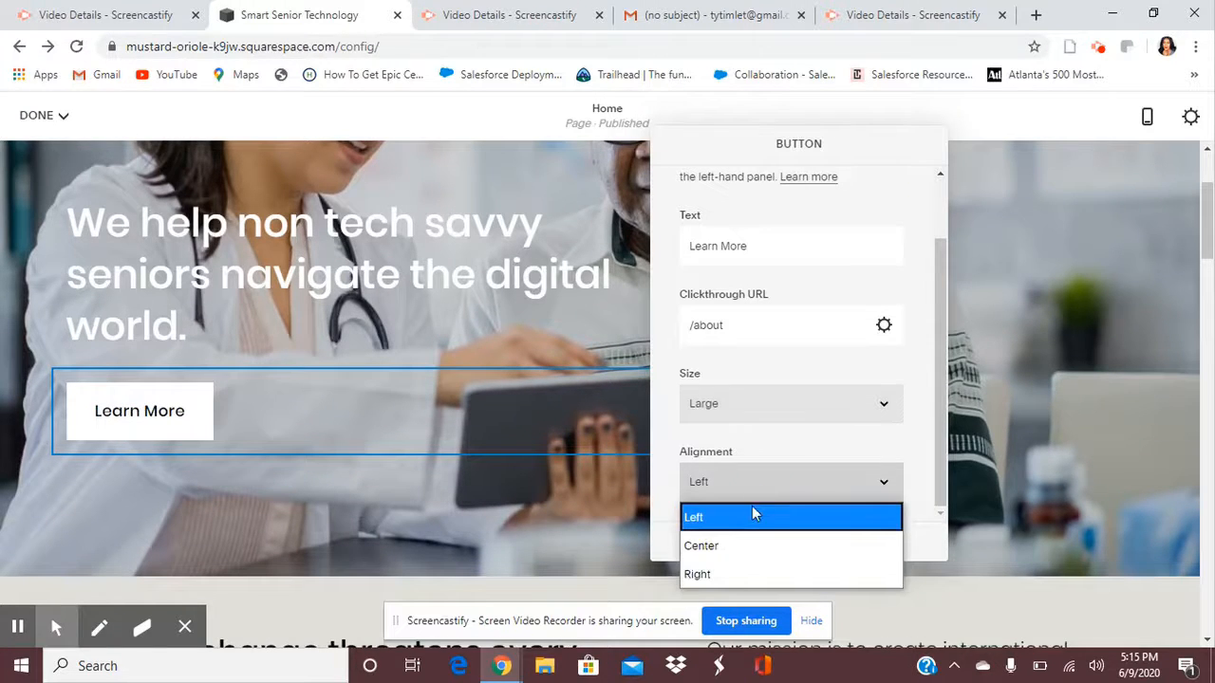
click(750, 522)
click(853, 541)
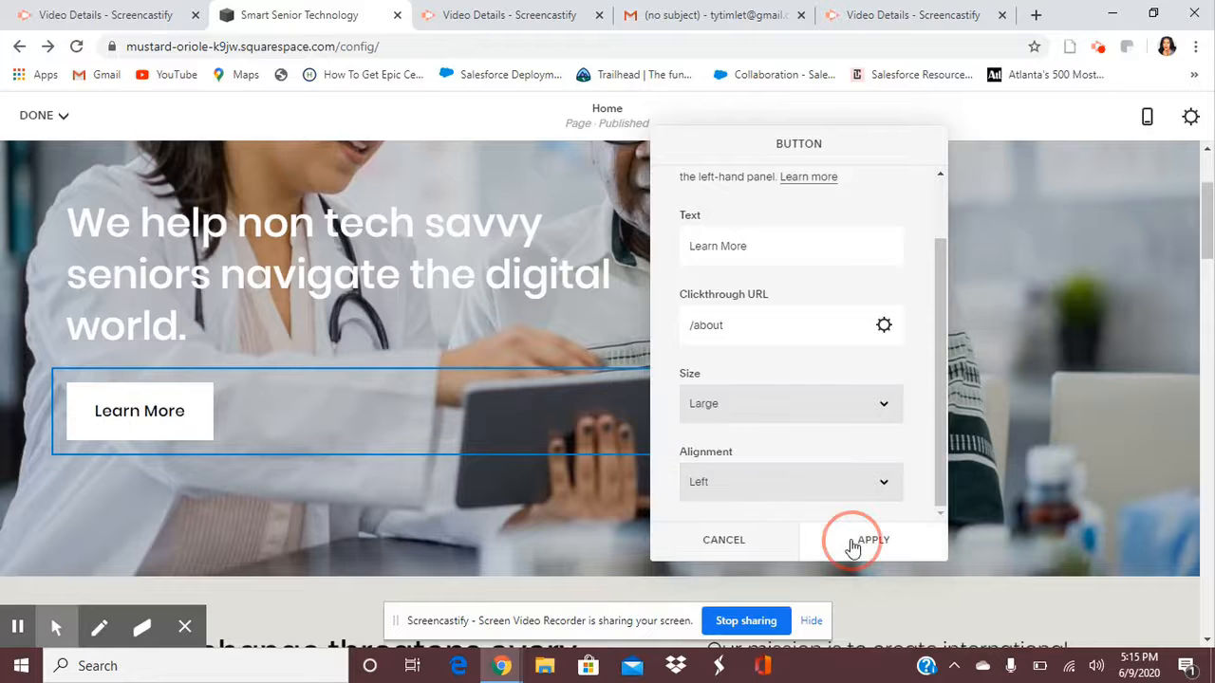
scroll(666, 434, up, 2)
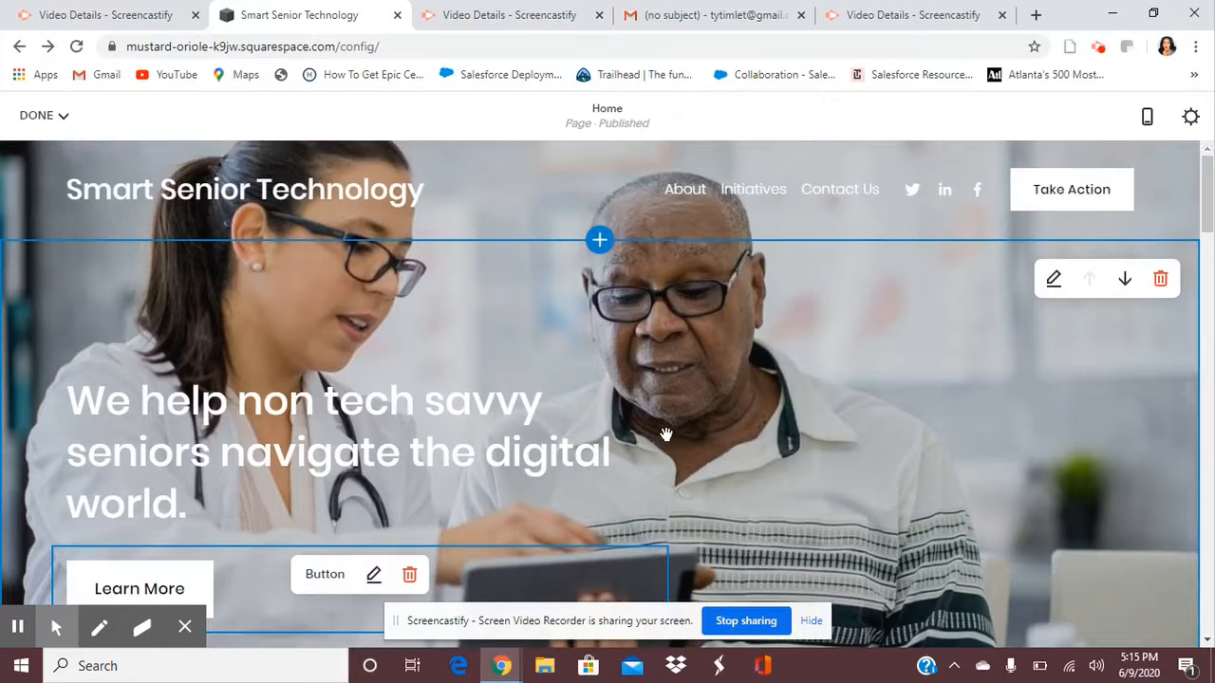
scroll(666, 434, down, 1)
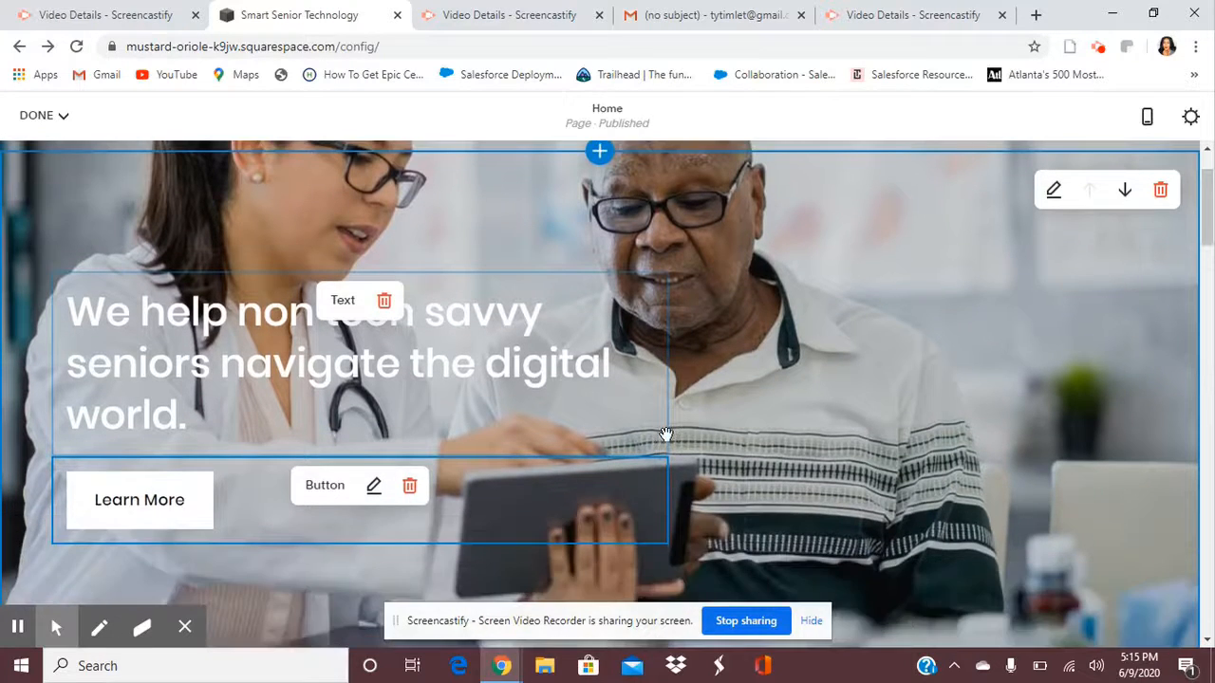
scroll(775, 422, up, 1)
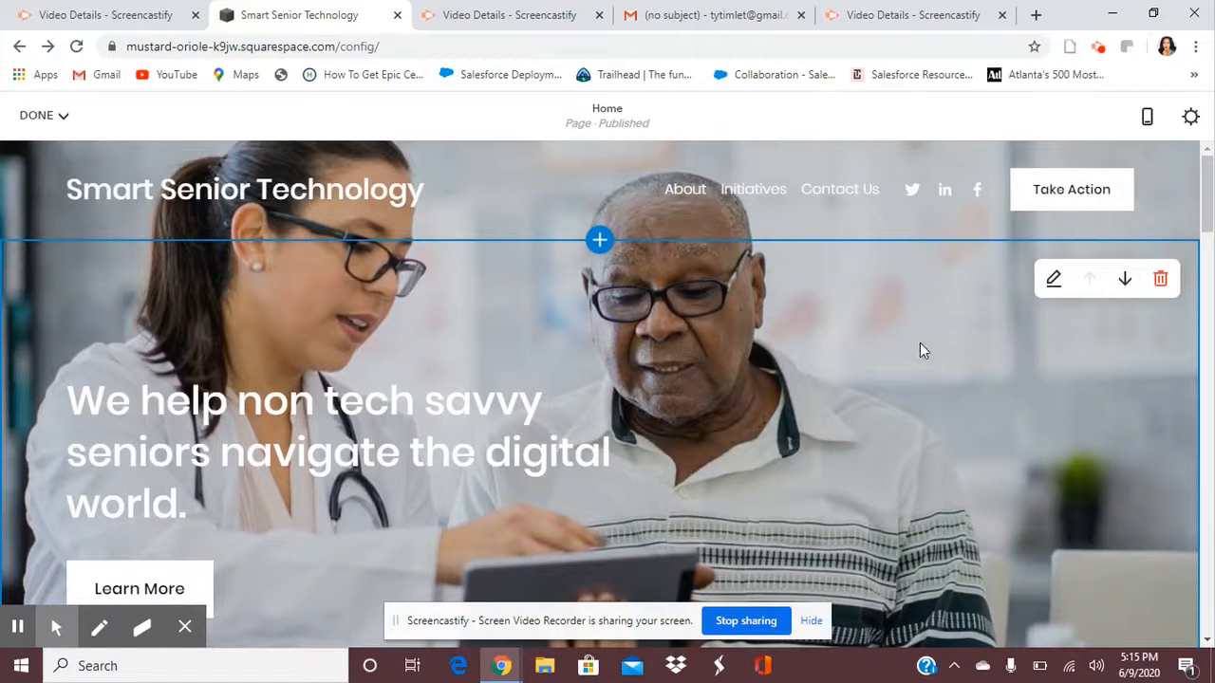
Preview the Home page in mobile view, look through its banner and text section, and return to desktop view.
click(1147, 116)
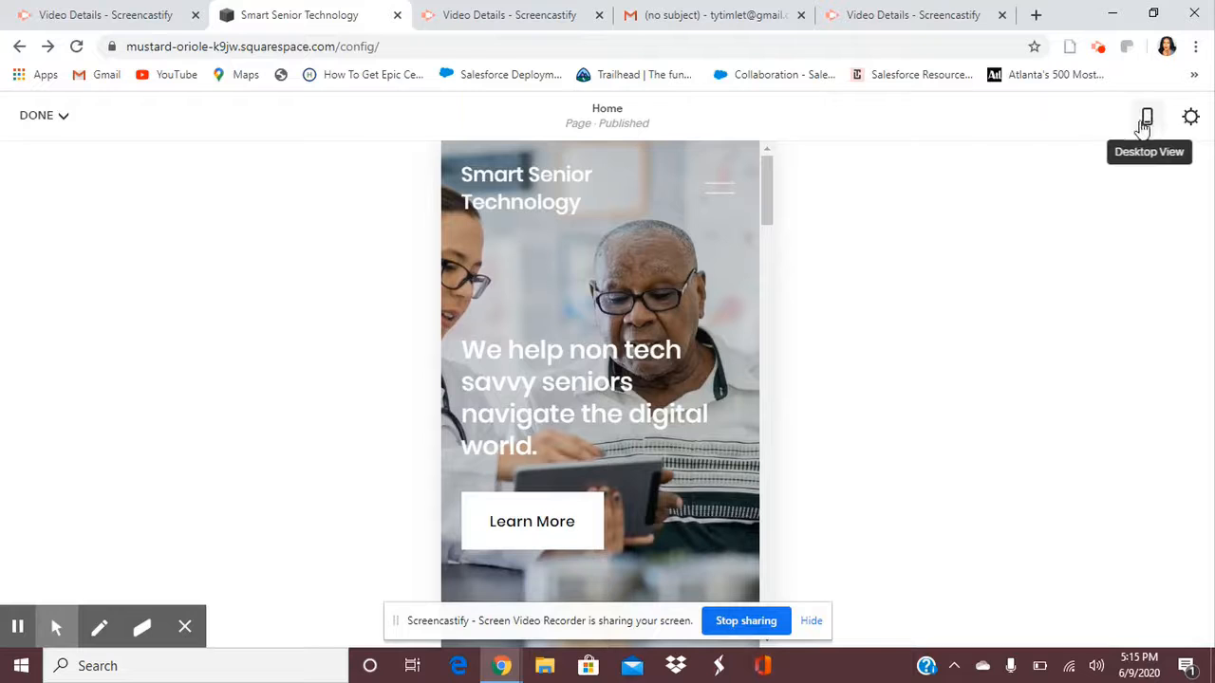
scroll(682, 298, down, 4)
scroll(684, 323, up, 4)
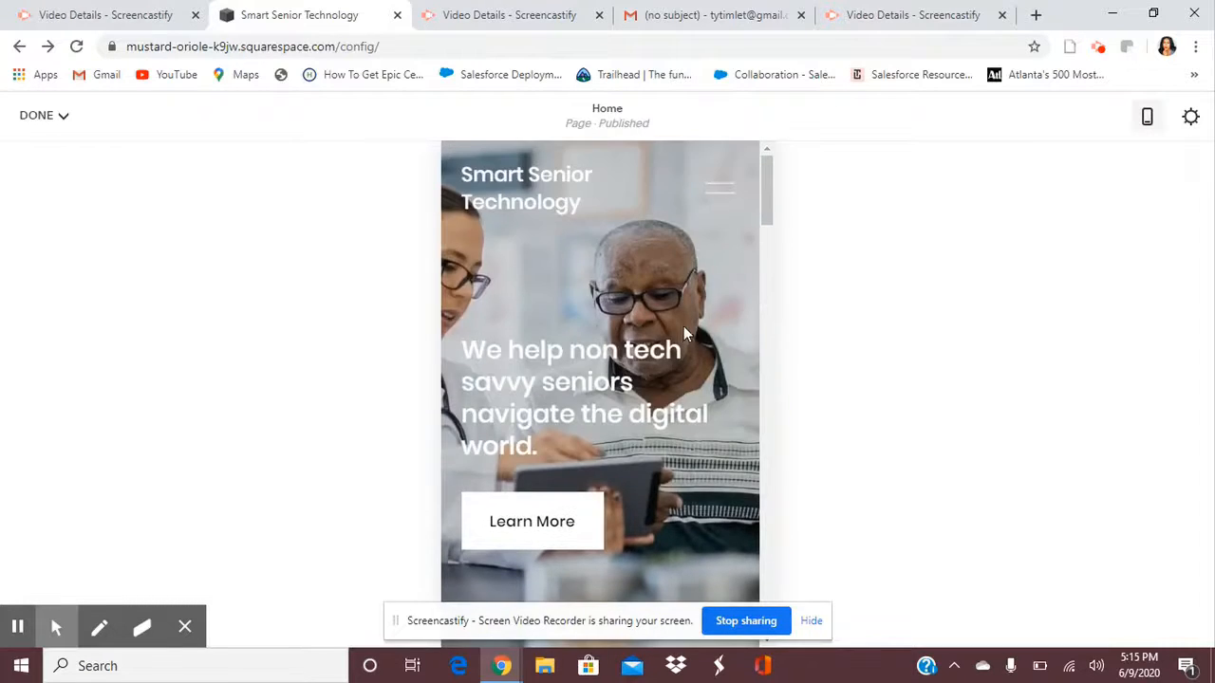
scroll(684, 325, down, 4)
scroll(687, 325, up, 4)
scroll(683, 327, down, 4)
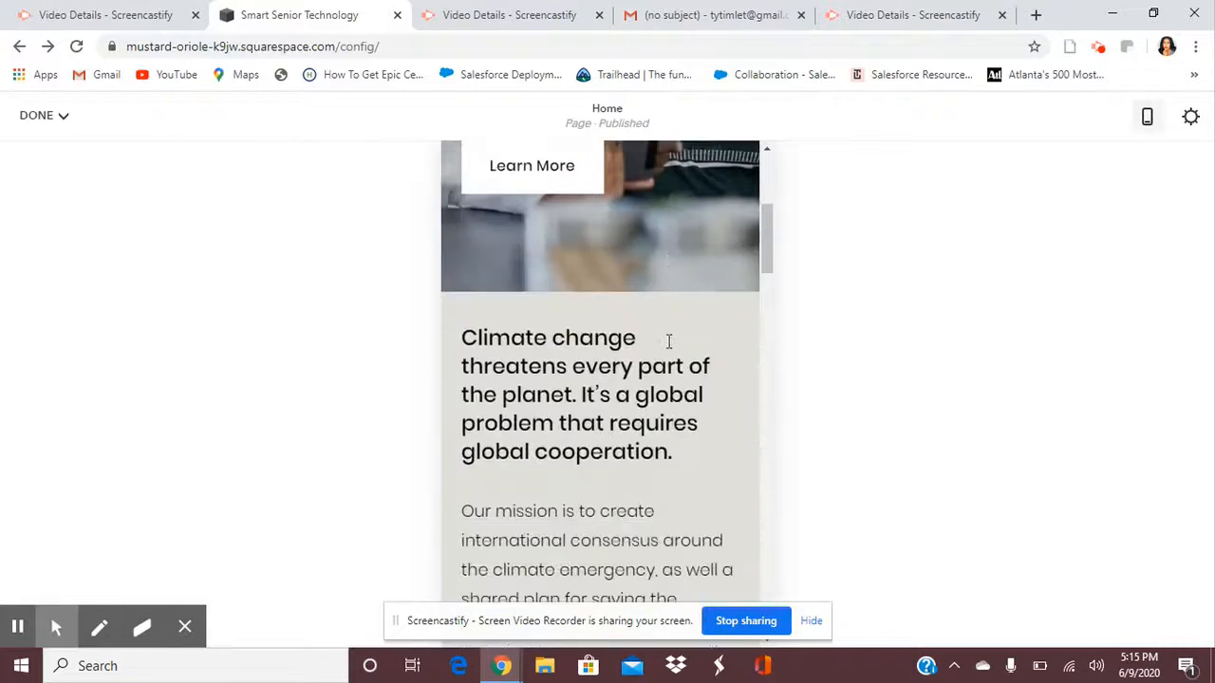
scroll(668, 349, up, 4)
click(1146, 116)
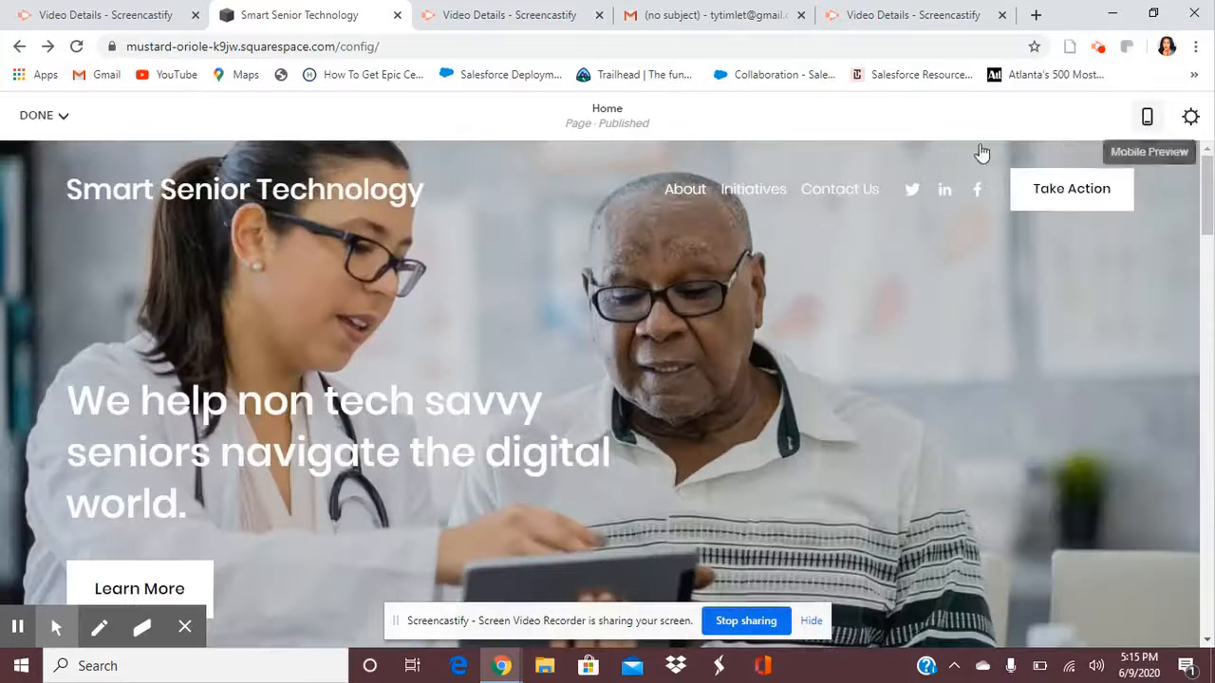
Rewrite the mission paragraph below the Home banner to begin "Our mission is to help seniors live independently through technology. We help".
scroll(547, 289, down, 3)
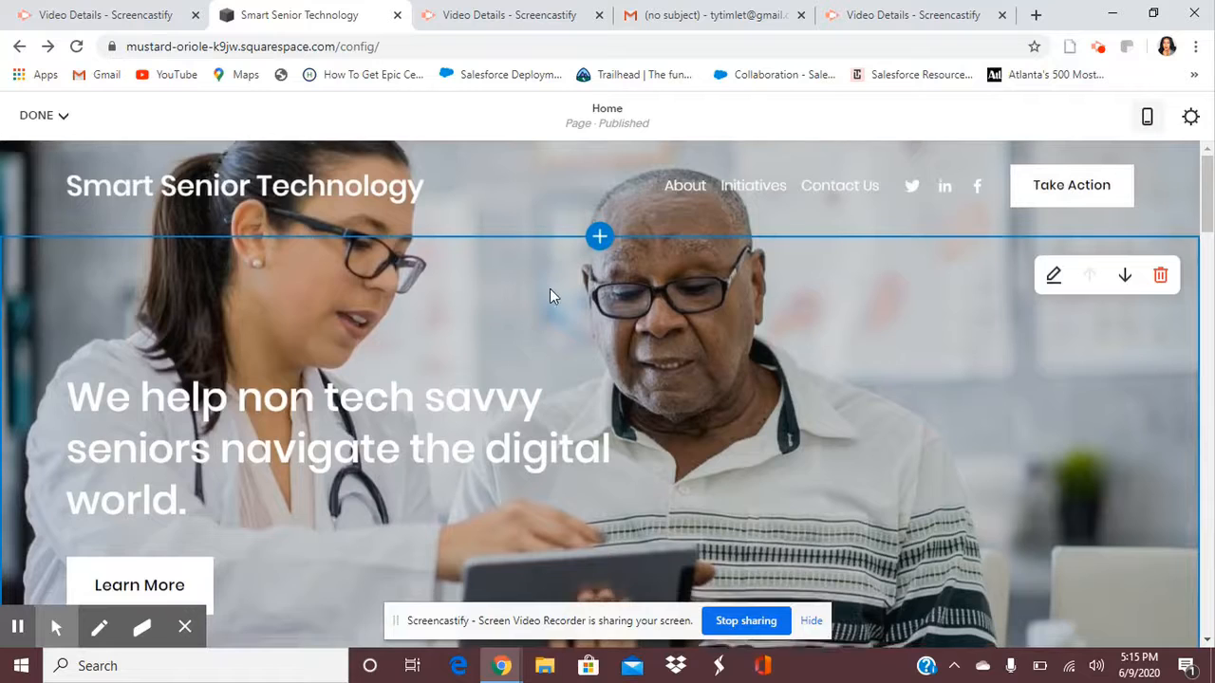
scroll(548, 290, down, 3)
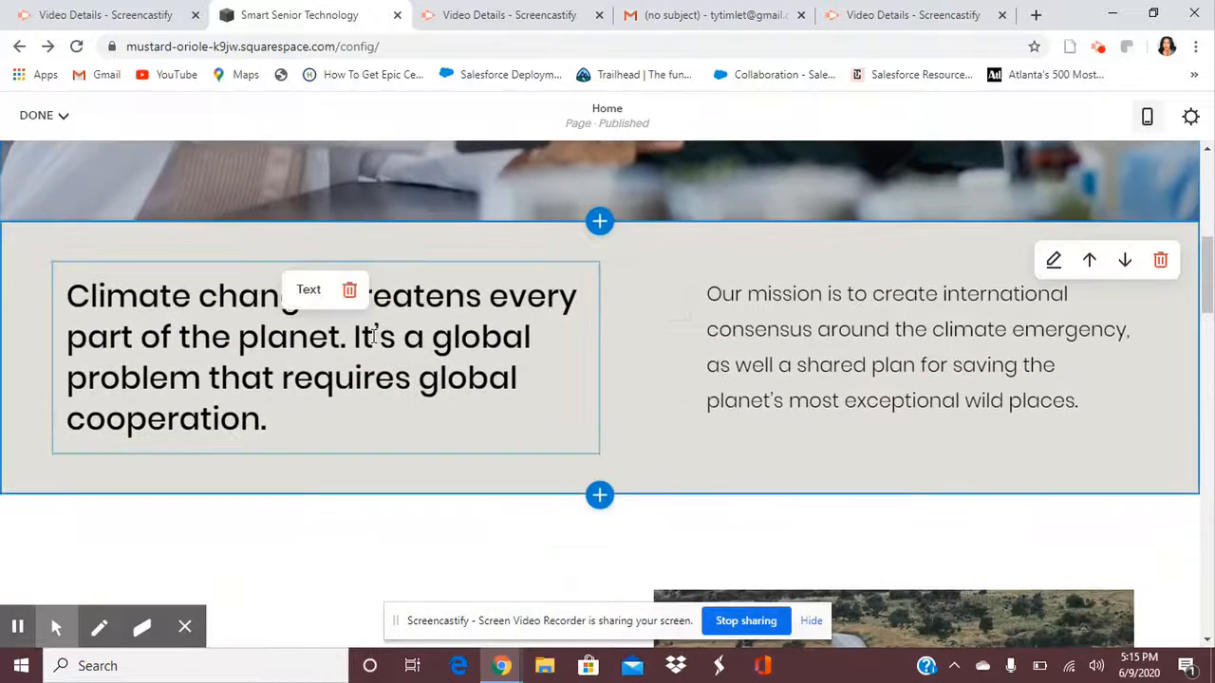
click(374, 327)
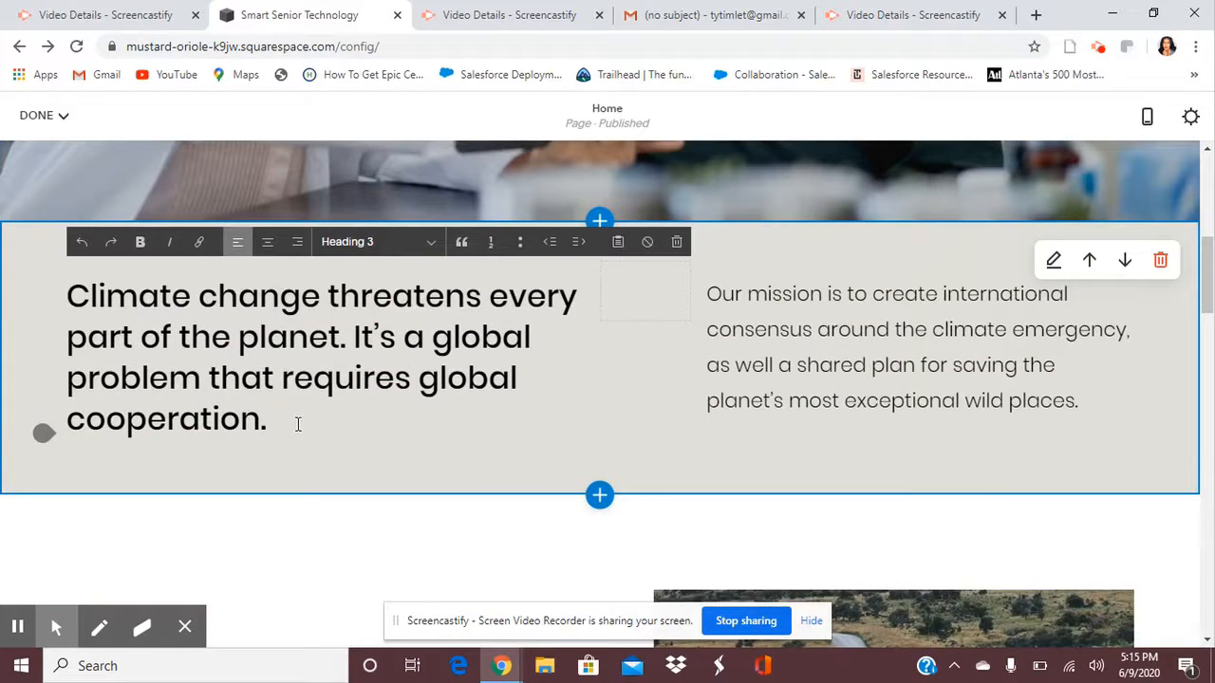
click(306, 422)
click(756, 328)
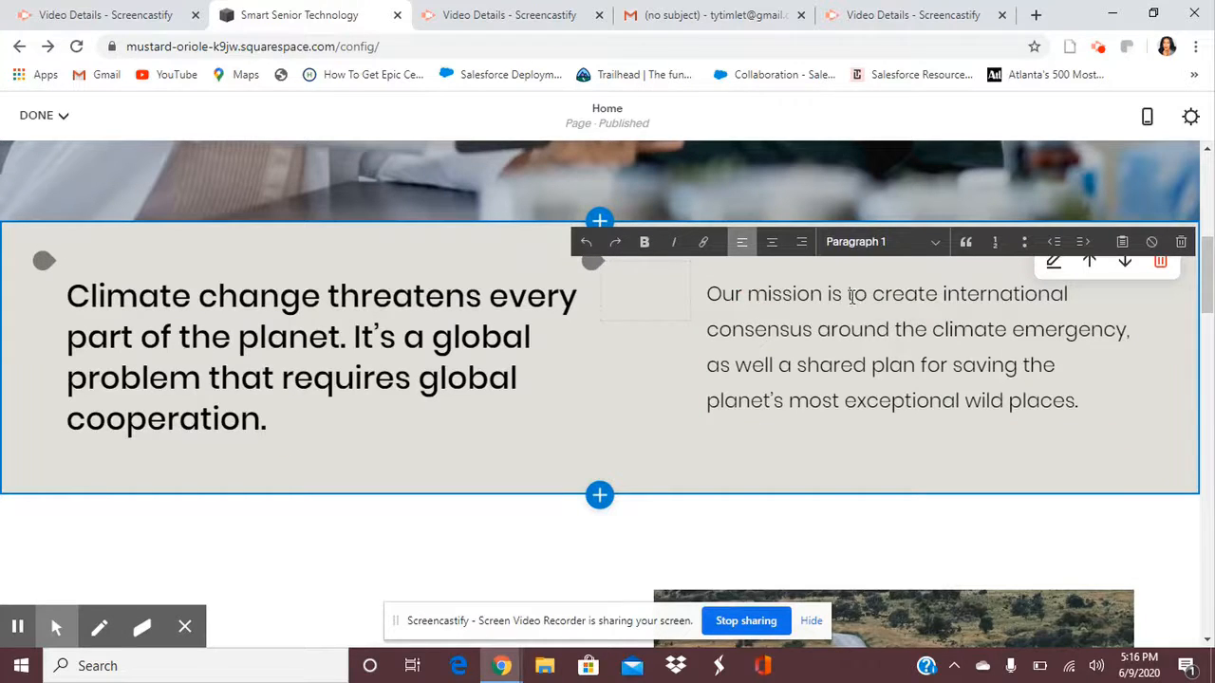
drag(848, 295, 1092, 399)
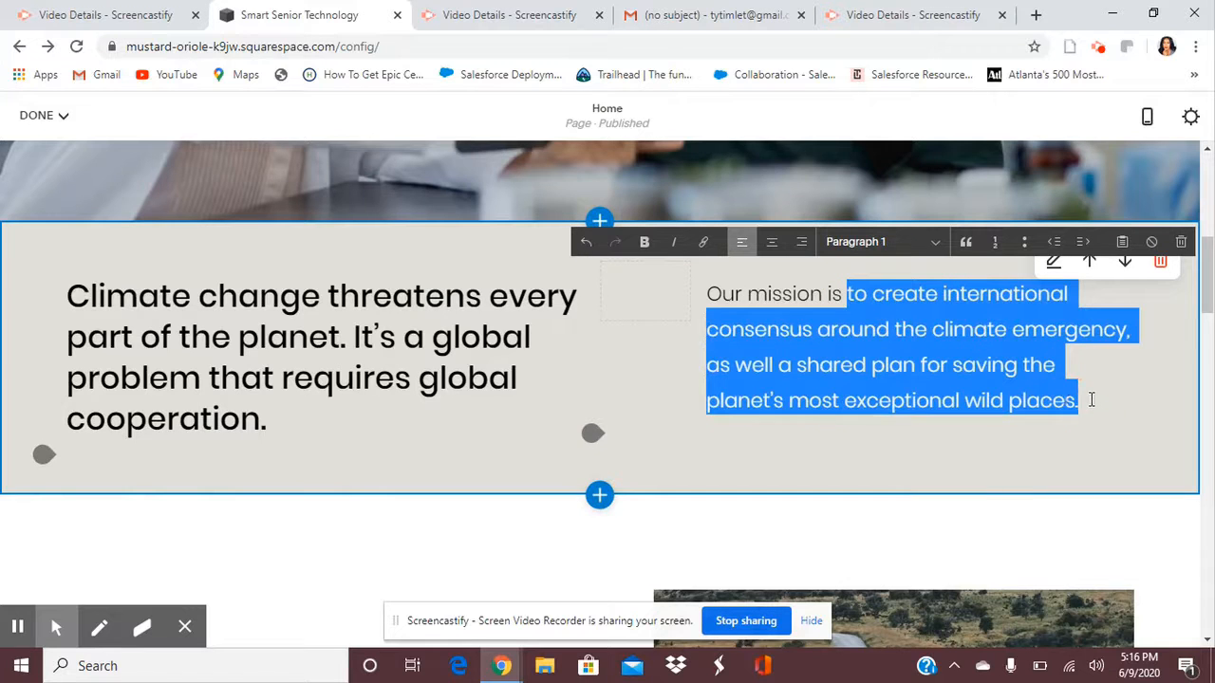
text(to help sen)
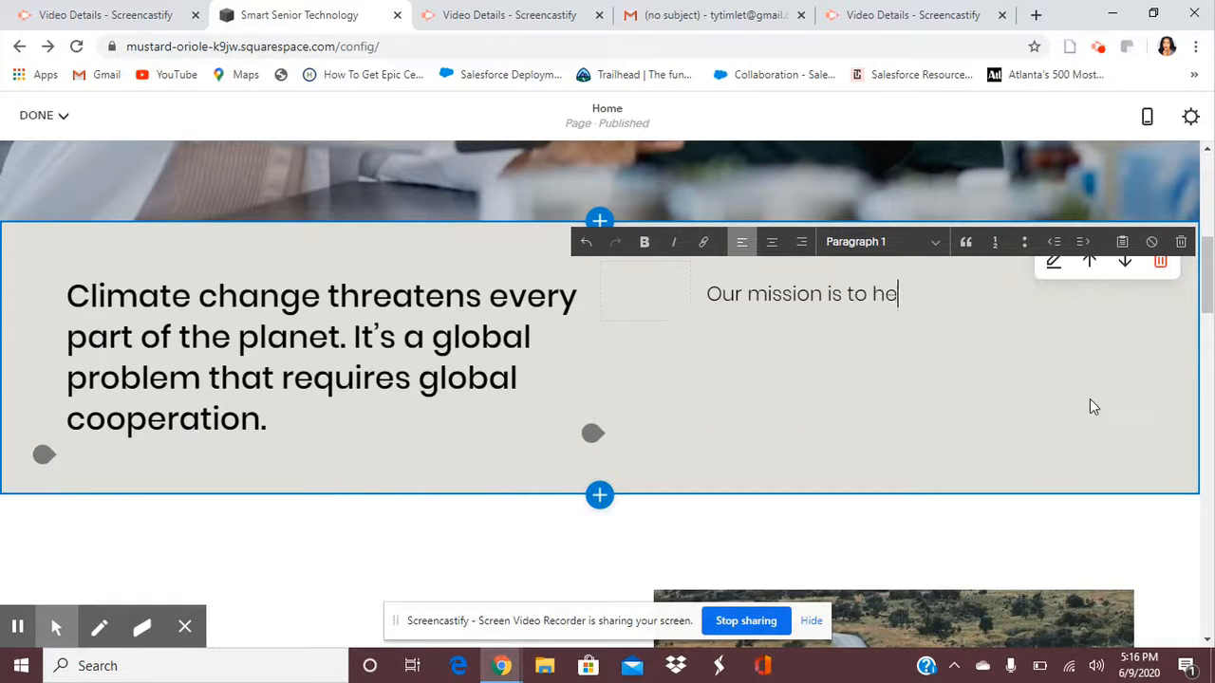
text(live ind)
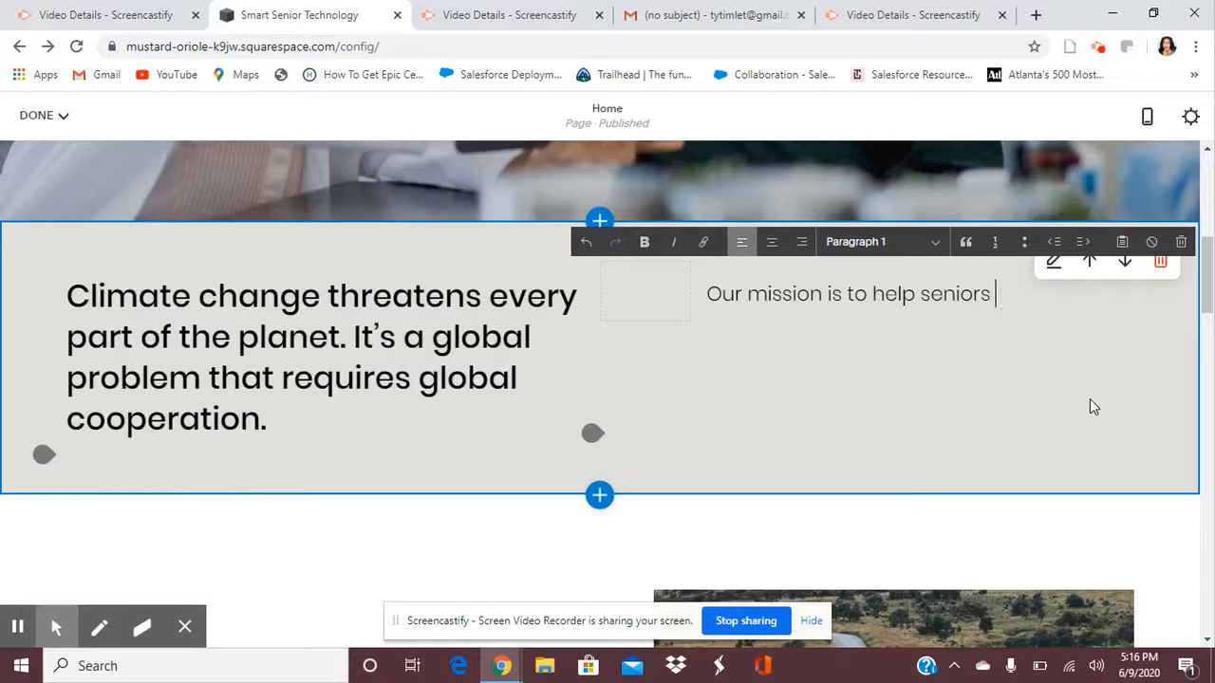
text(epend)
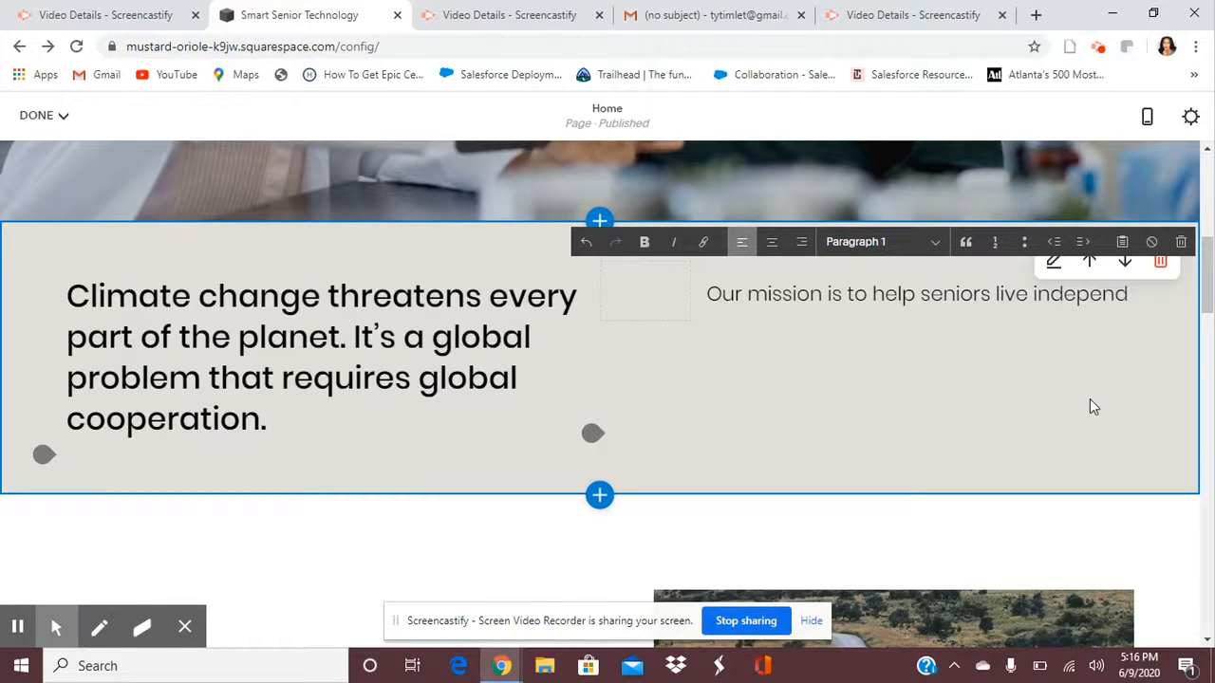
text(en)
text(tly th)
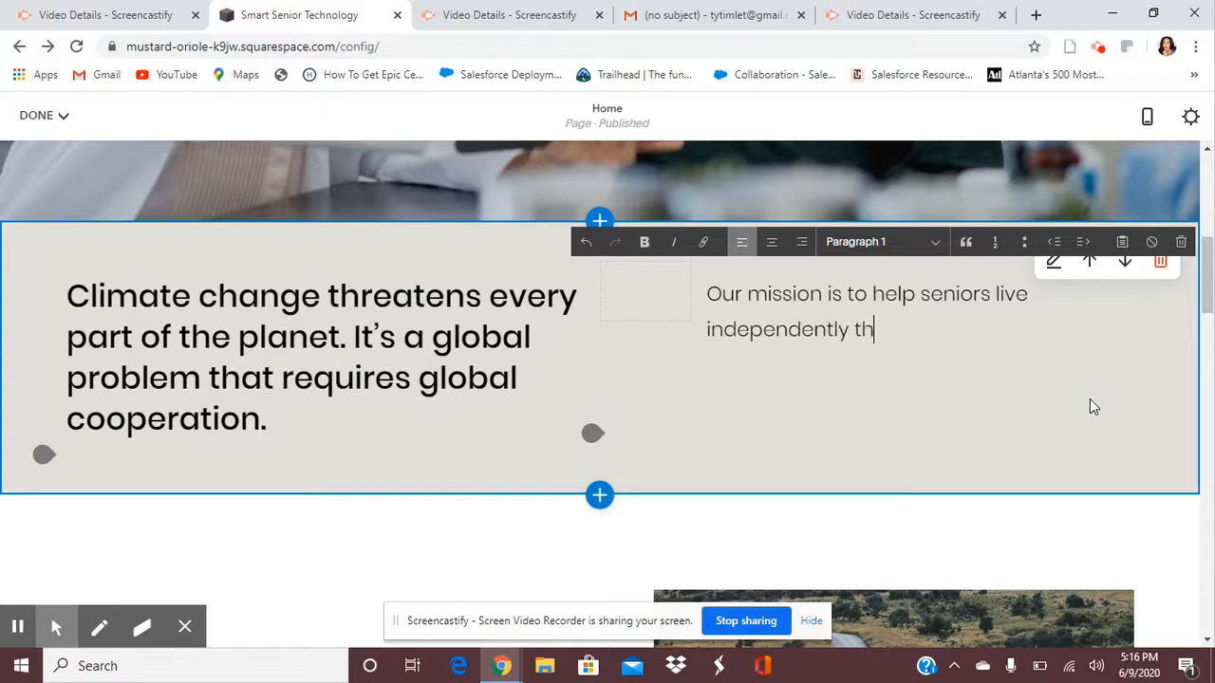
text(orurough technolog)
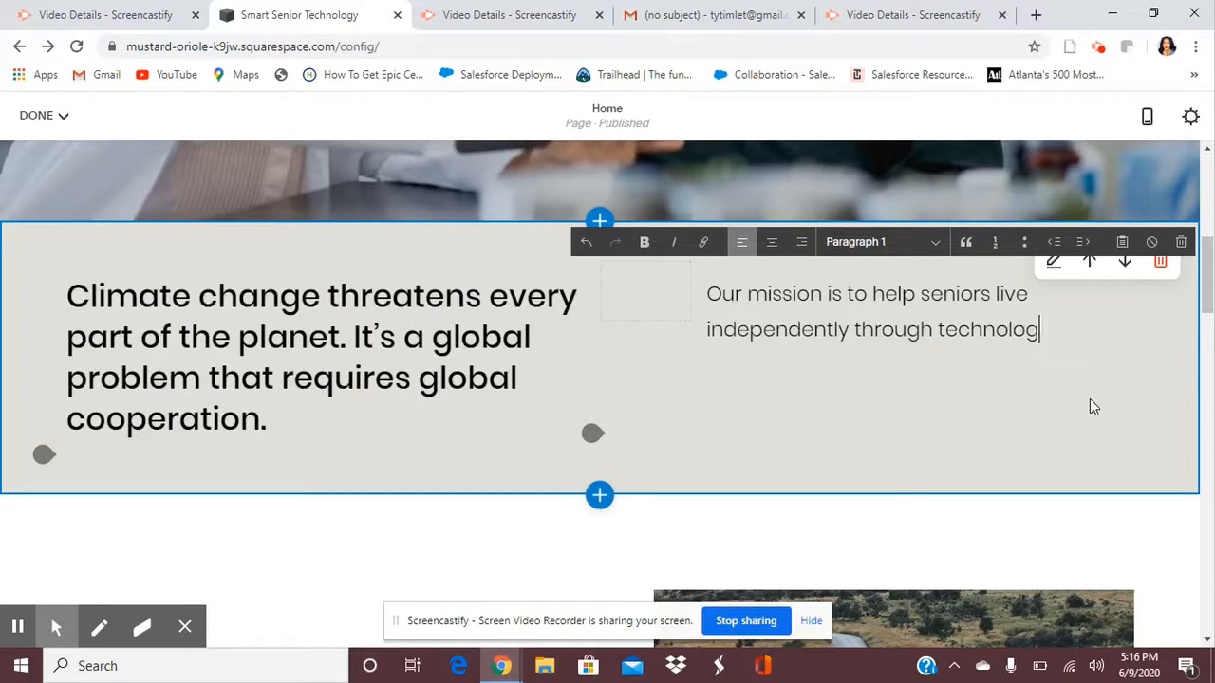
text(y. We help )
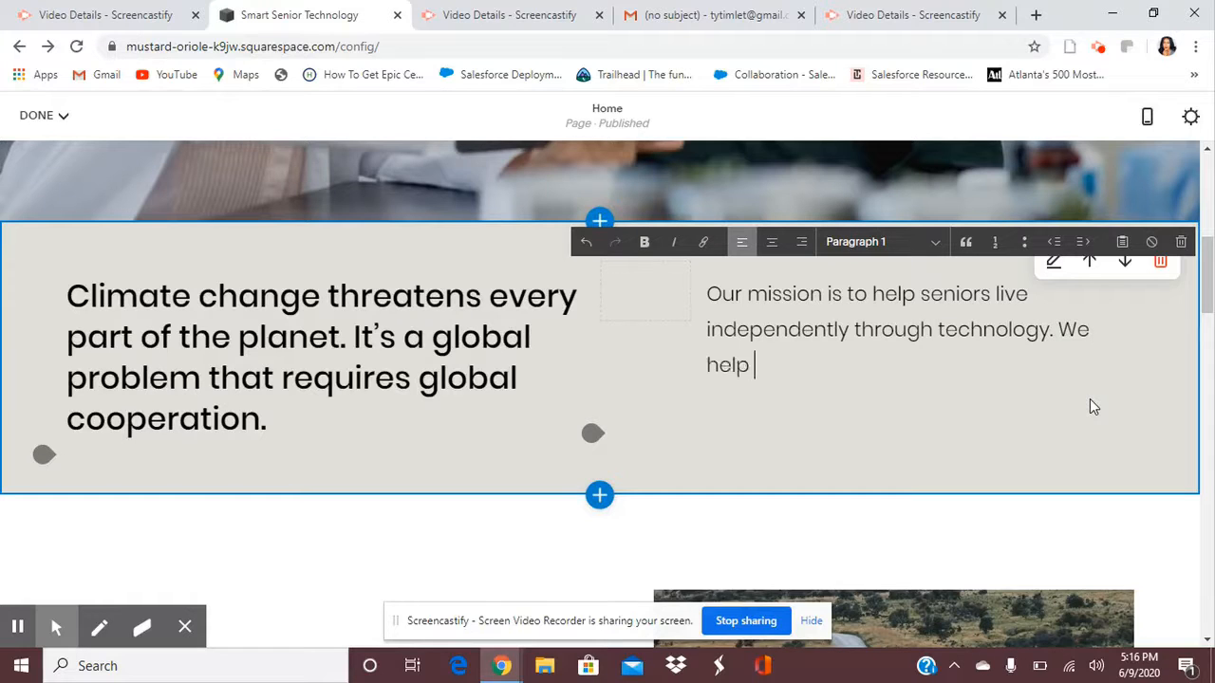
Complete the mission paragraph's second sentence so it reads "We help close the gap with smart tech that's easy to use and learn.".
text(clso)
key(BackSpace)
text(e the gap with)
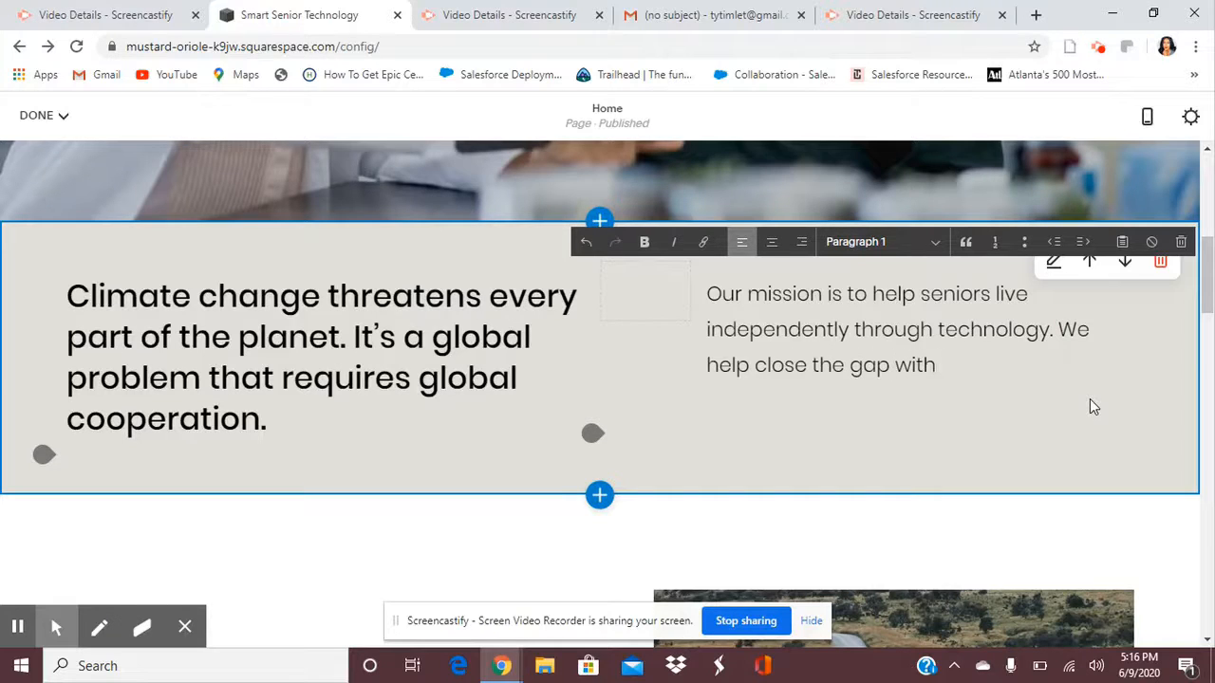
text( smart tech that)
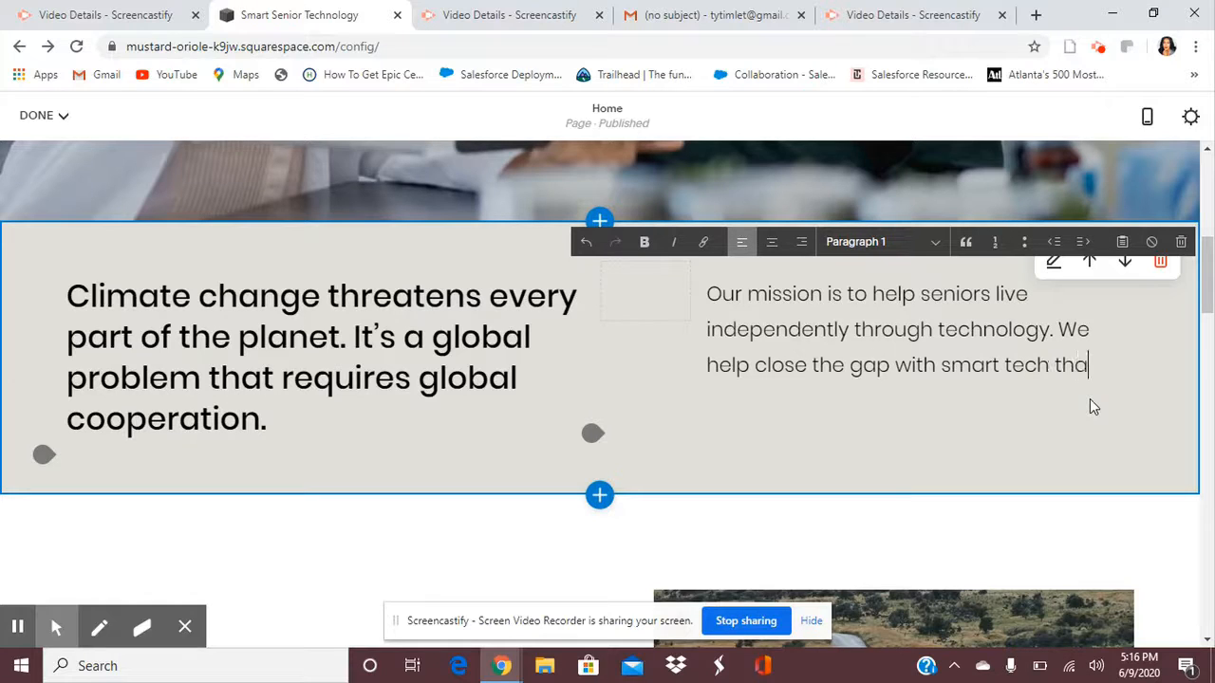
key(BackSpace)
text('s suppo)
key(BackSpace)
key(BackSpace)
key(BackSpace)
text(easy to use and learn.)
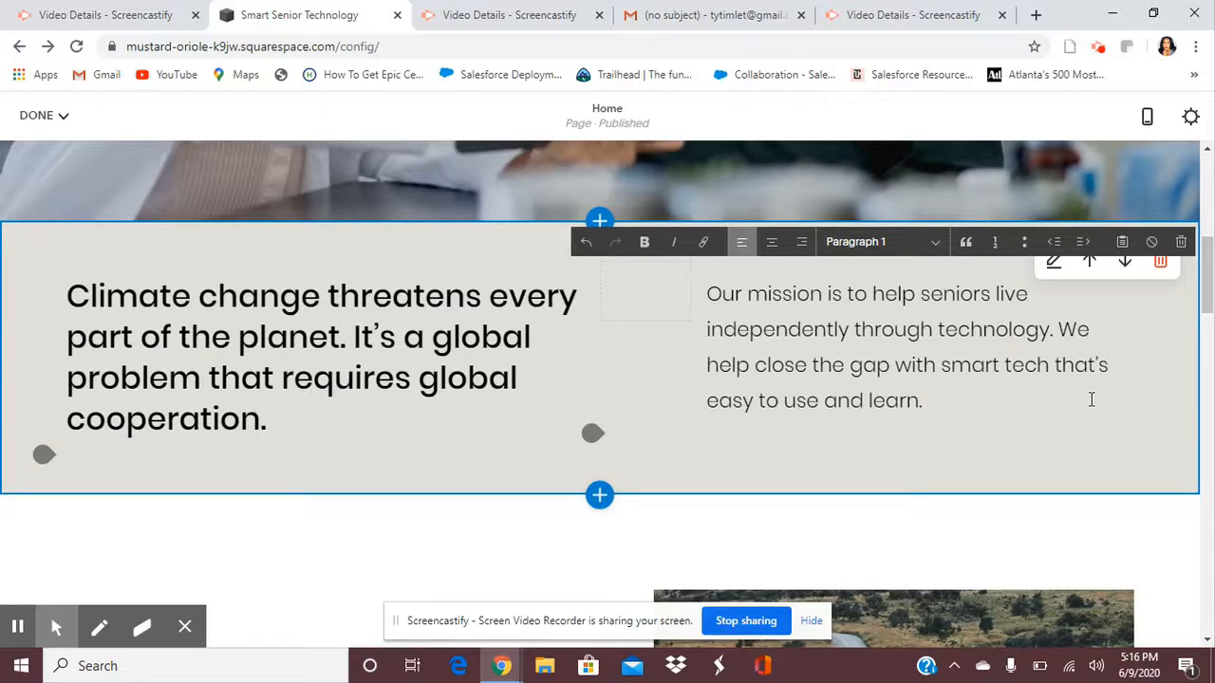
Replace the climate change heading beside the mission paragraph with "Over 100+ tutorials".
triple_click(86, 294)
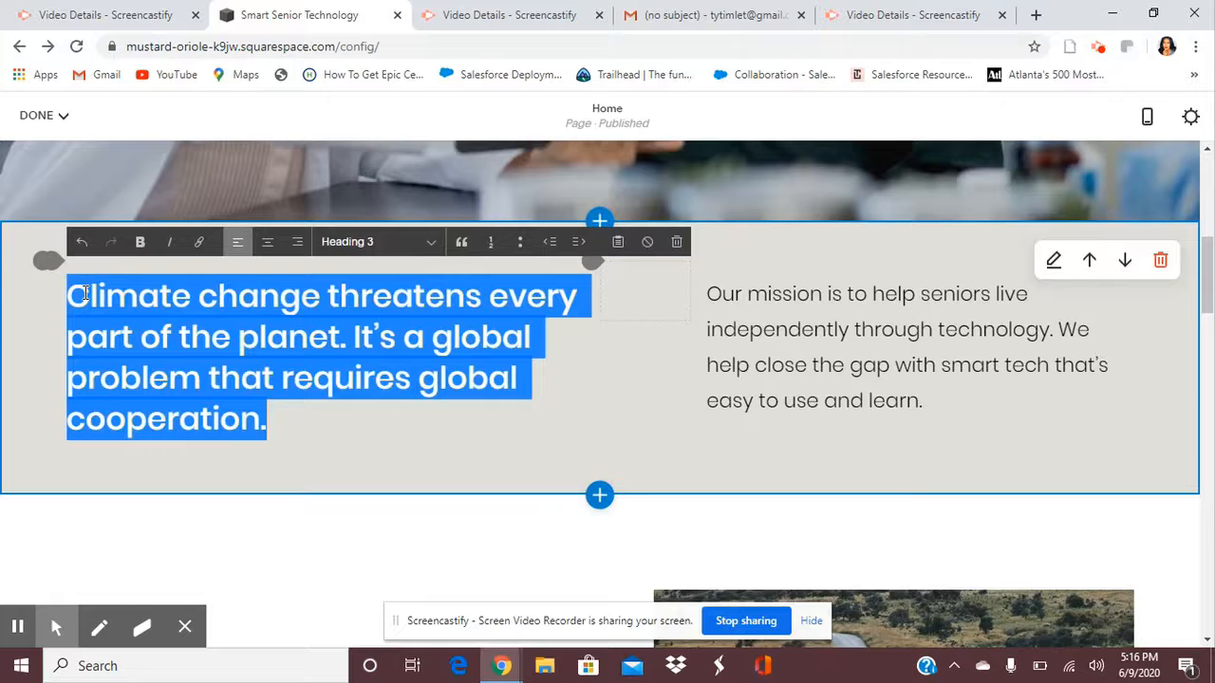
text(OVe)
key(BackSpace)
key(BackSpace)
text(v)
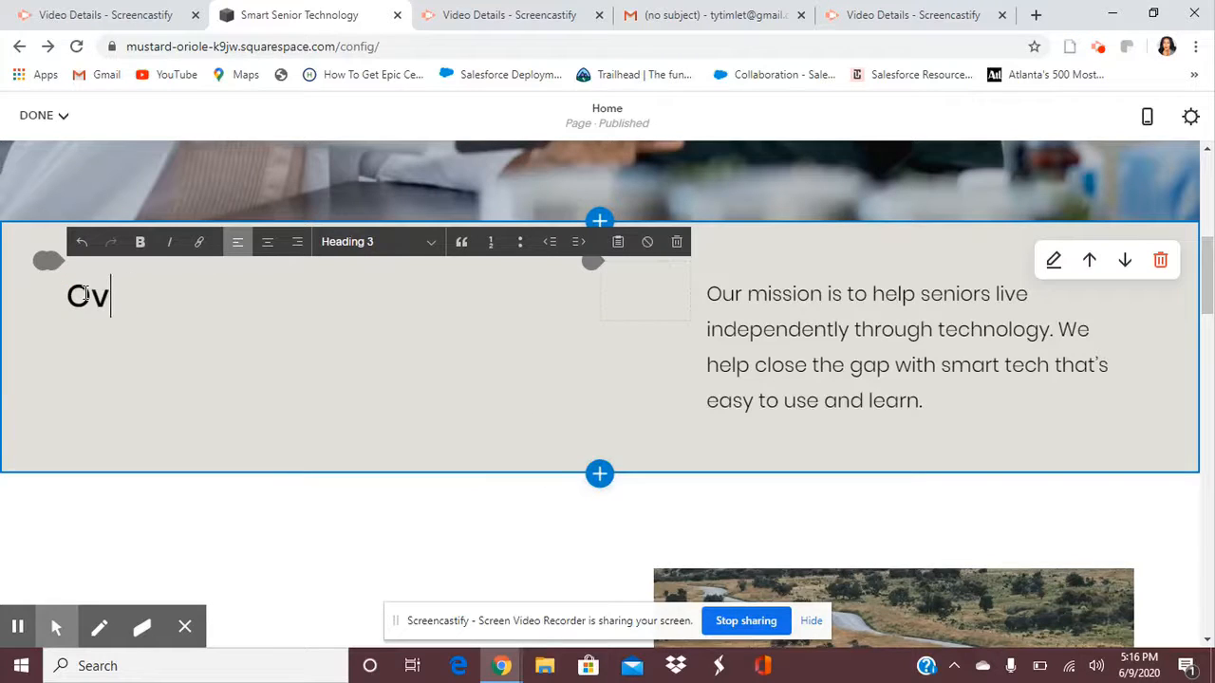
text(er 100+)
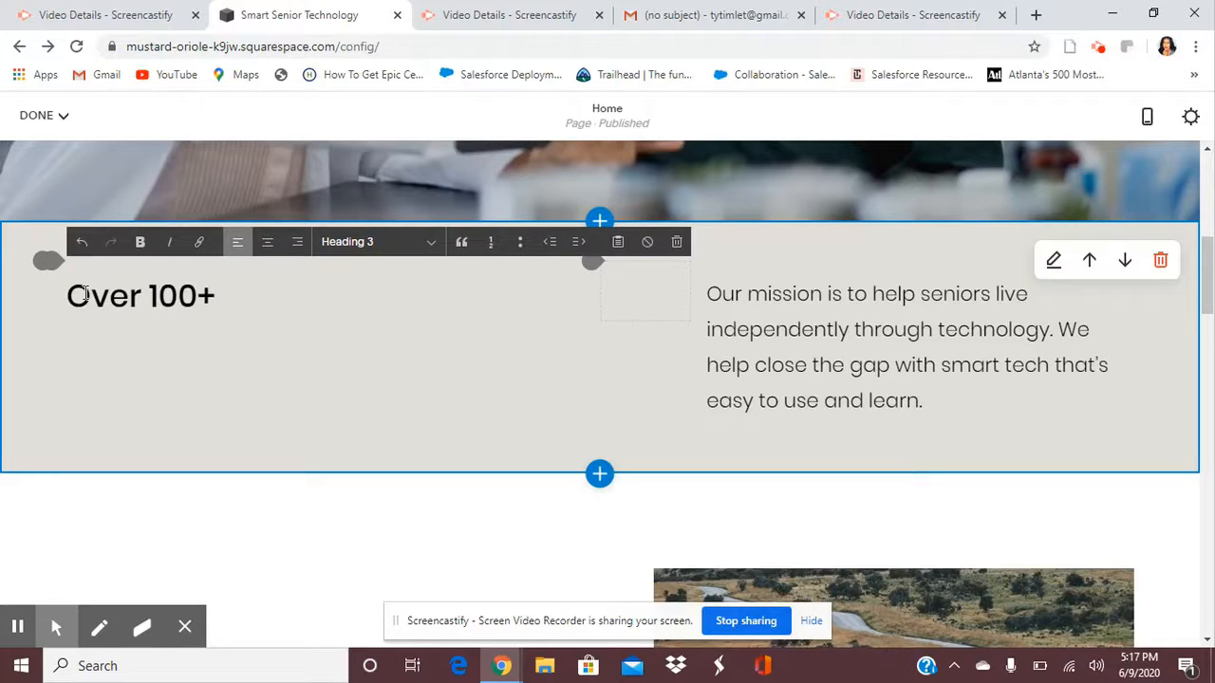
text(tutorials)
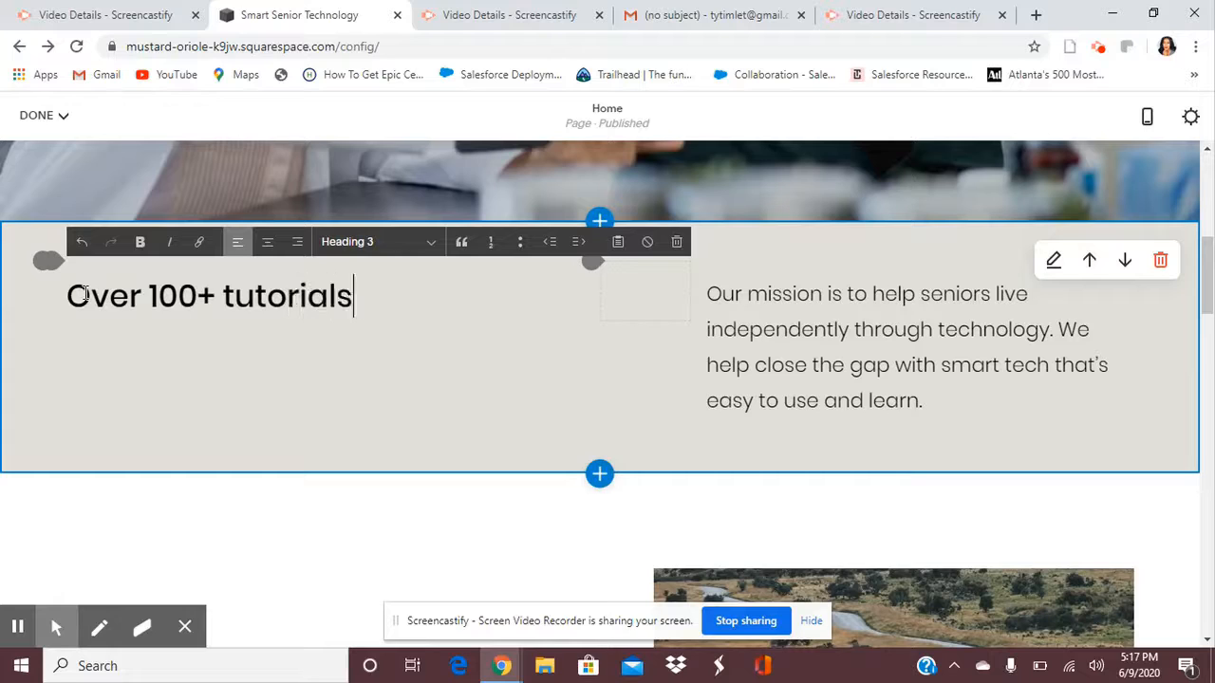
Reword the heading beside the mission paragraph to begin "Over 100+ technology tutorials for".
key(BackSpace)
key(BackSpace)
key(BackSpace)
key(BackSpace)
key(BackSpace)
key(BackSpace)
key(BackSpace)
key(BackSpace)
text(echnology tur)
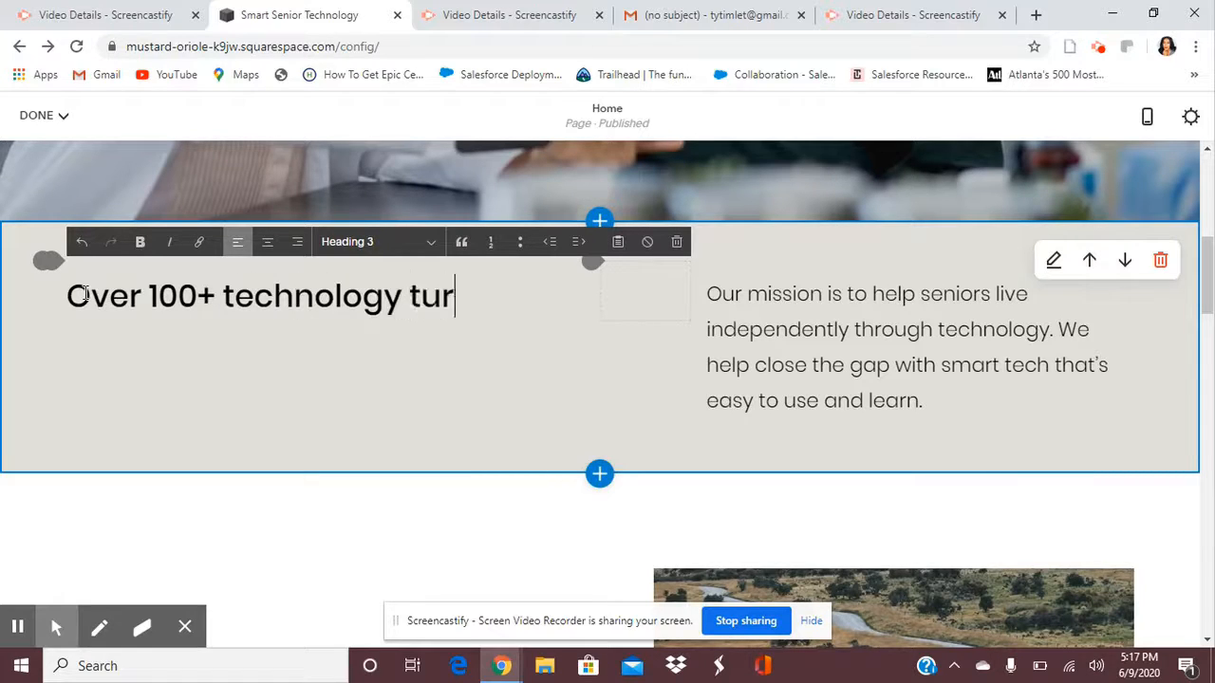
key(BackSpace)
text(torials for)
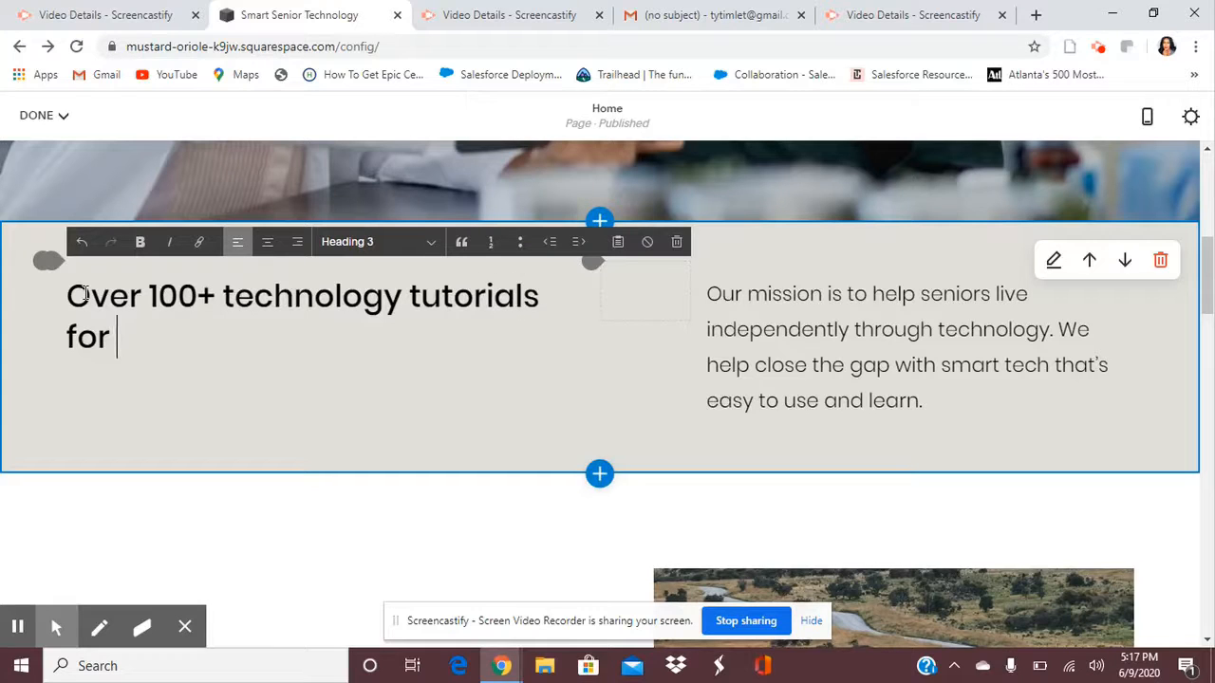
key(BackSpace)
key(BackSpace)
key(BackSpace)
Continue the heading beside the mission paragraph with "seniors. We value online education".
text(or seniors. We value v)
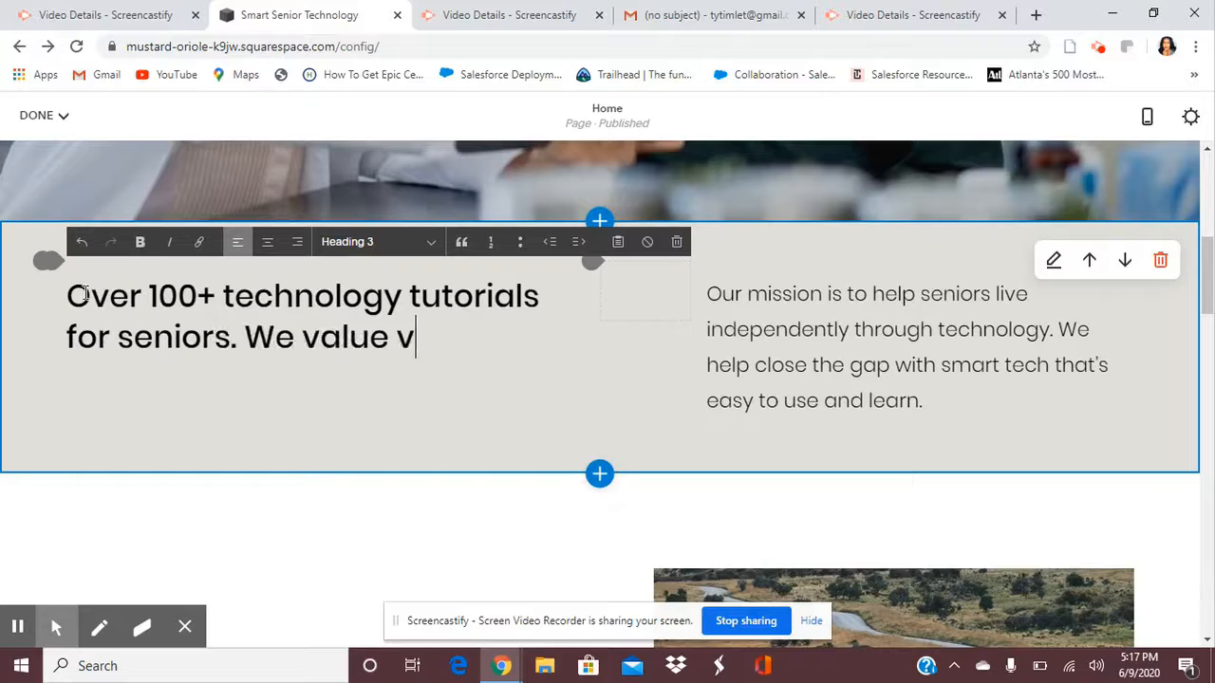
key(BackSpace)
text(l)
key(BackSpace)
text(online education)
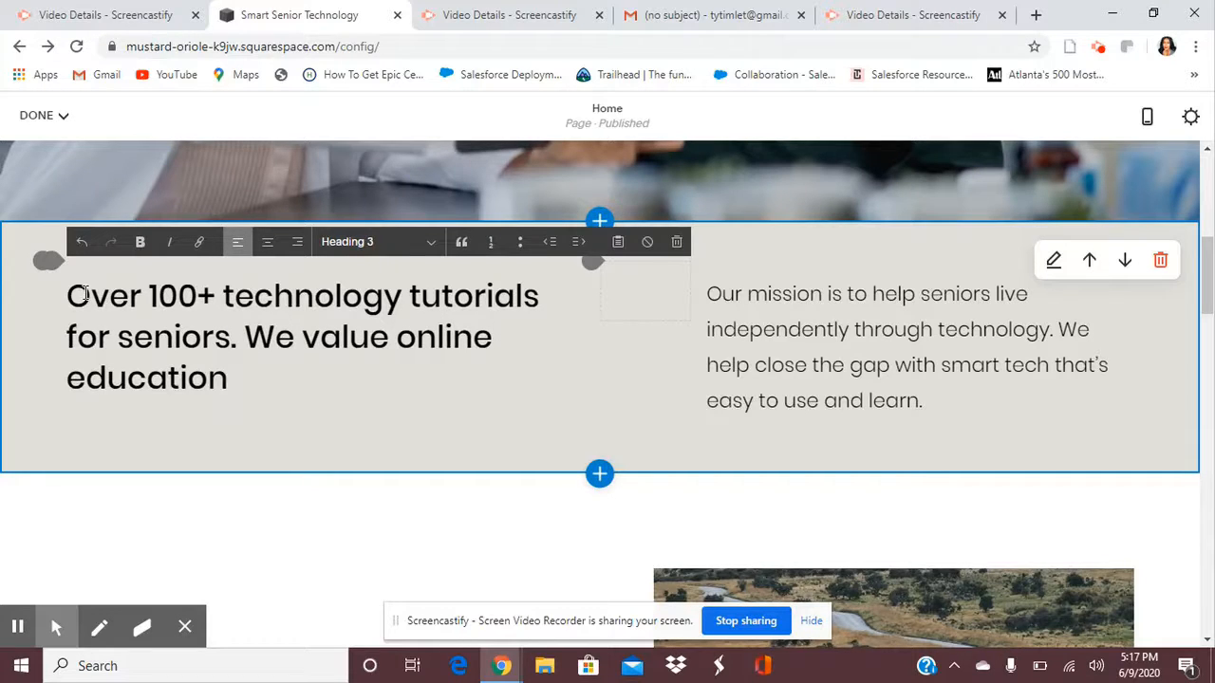
key(BackSpace)
key(BackSpace)
End the heading's second sentence with a period and add "Check out our educational videos taught by experts.".
text(. Check)
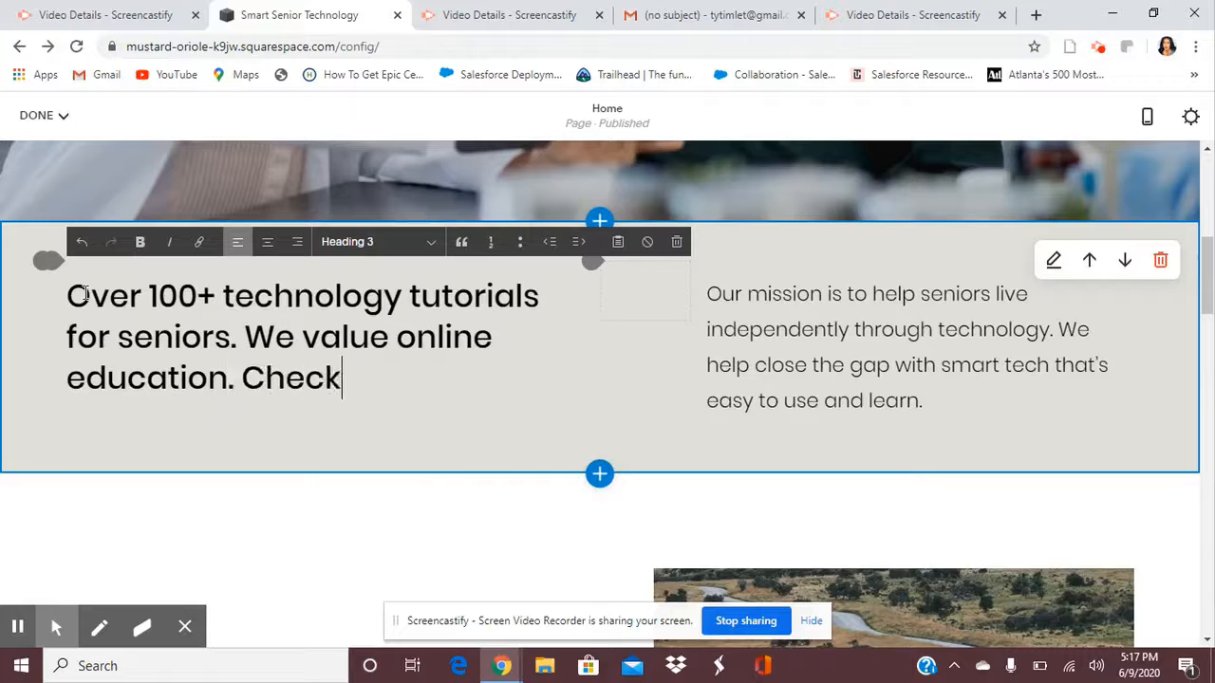
text( out our )
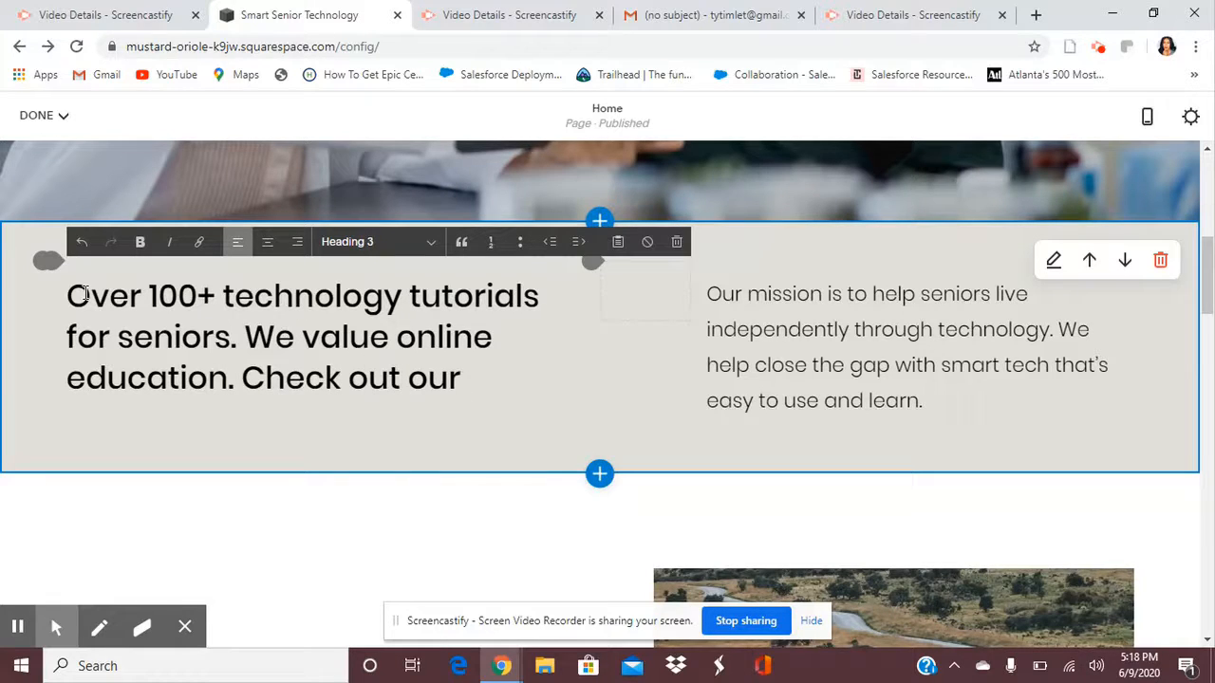
text(videos)
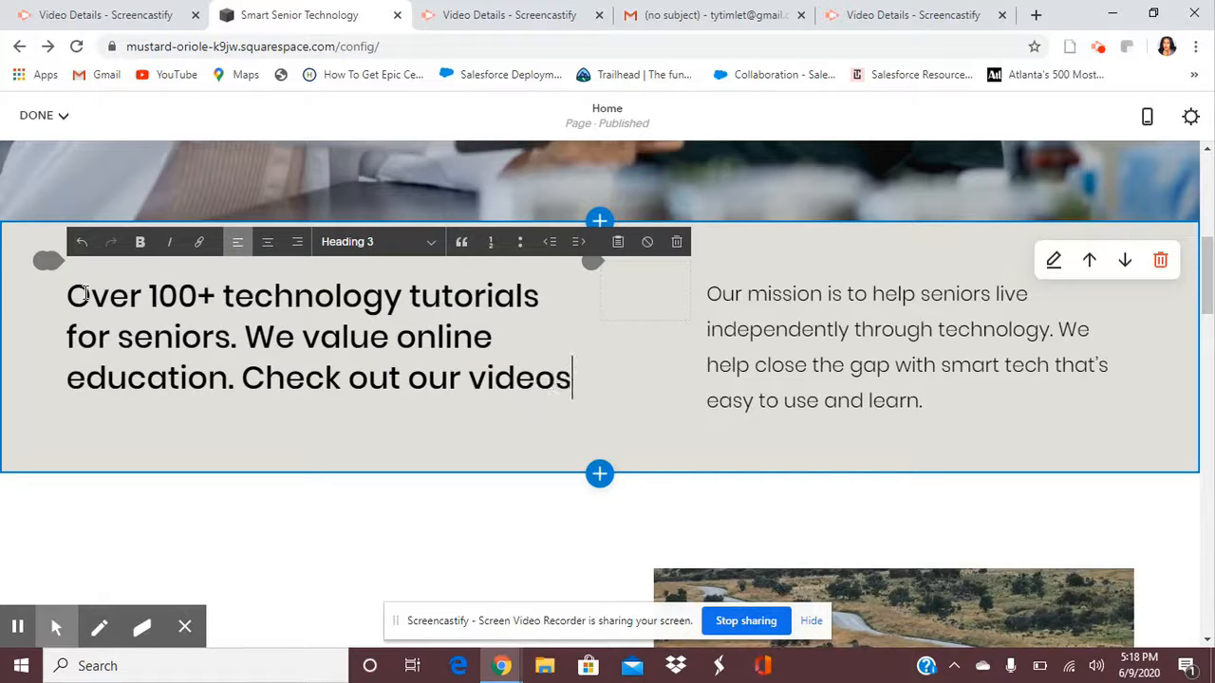
key(BackSpace)
key(BackSpace)
key(BackSpace)
key(BackSpace)
key(BackSpace)
key(BackSpace)
text(educatio)
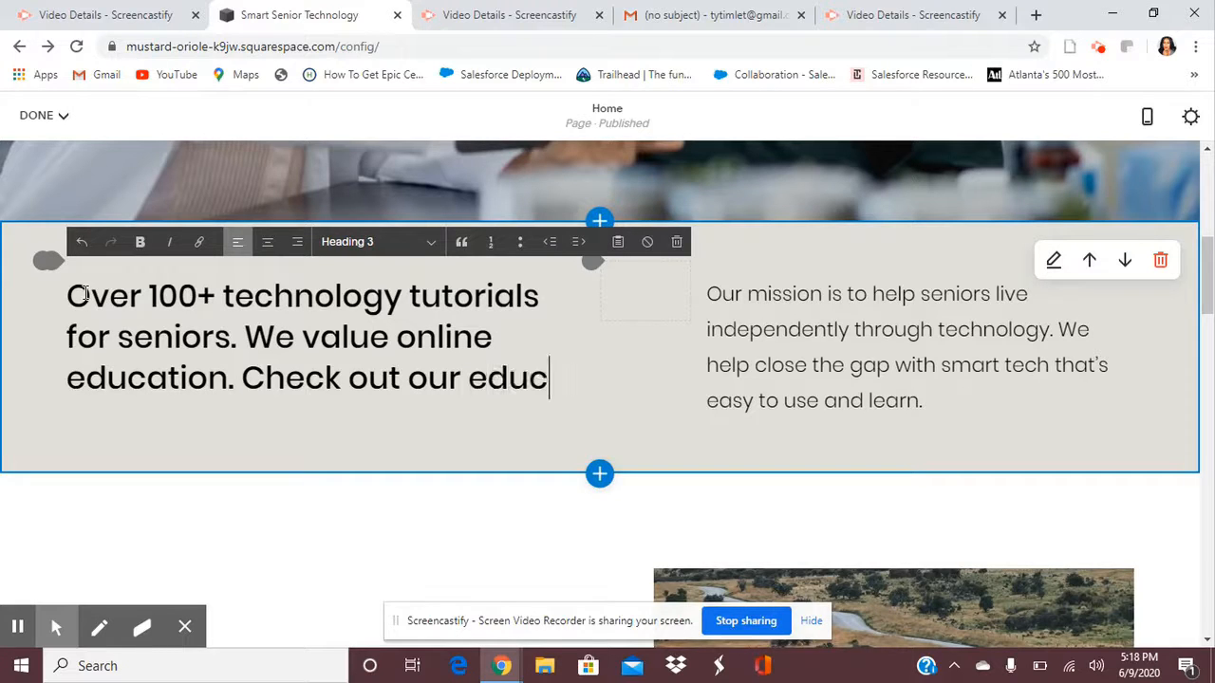
text(ns)
key(BackSpace)
text(al iv)
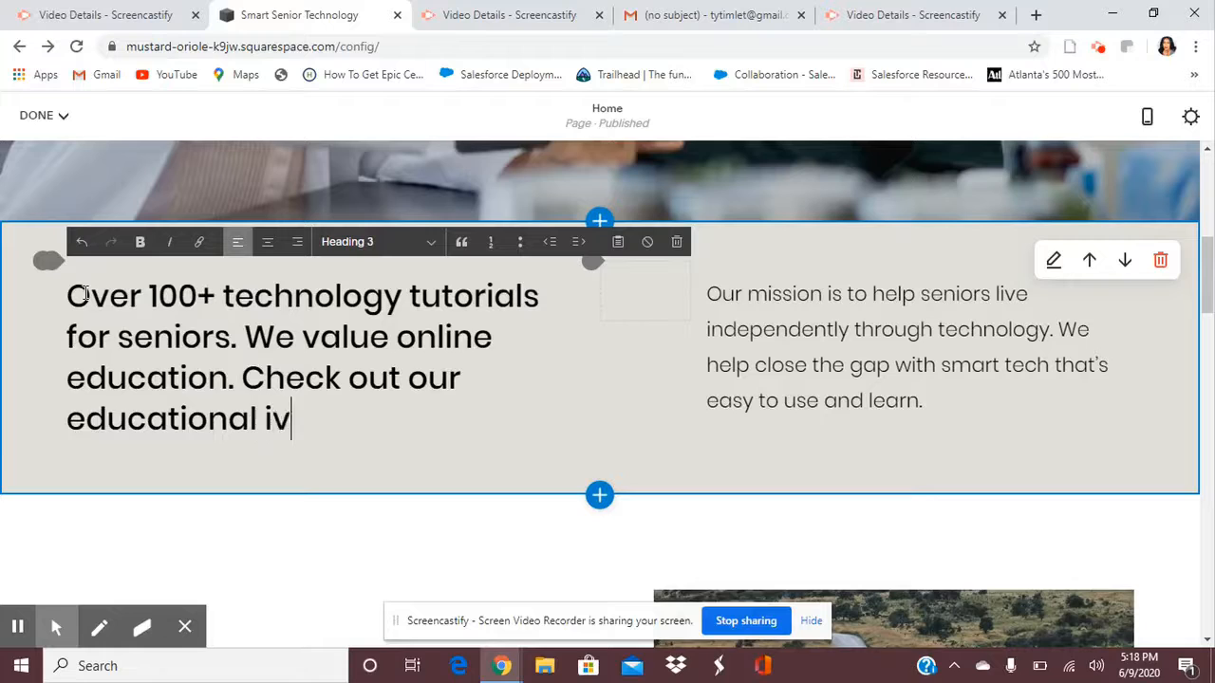
key(BackSpace)
key(BackSpace)
text(videos taugh)
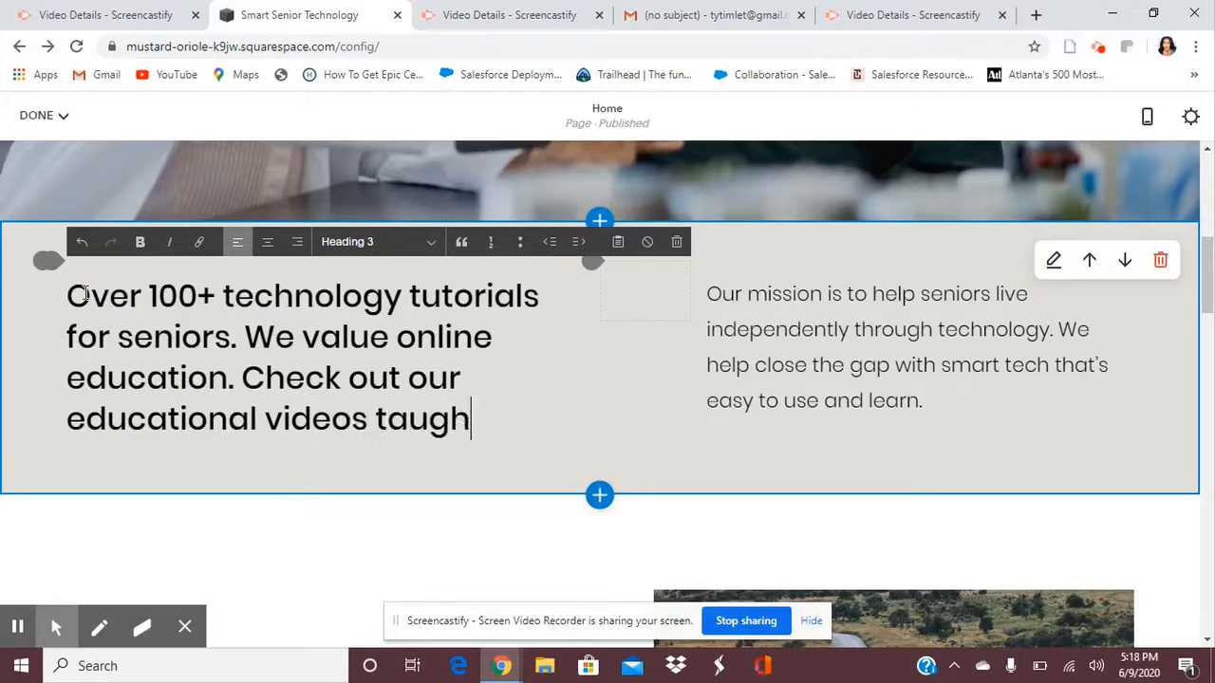
text(t by experts.)
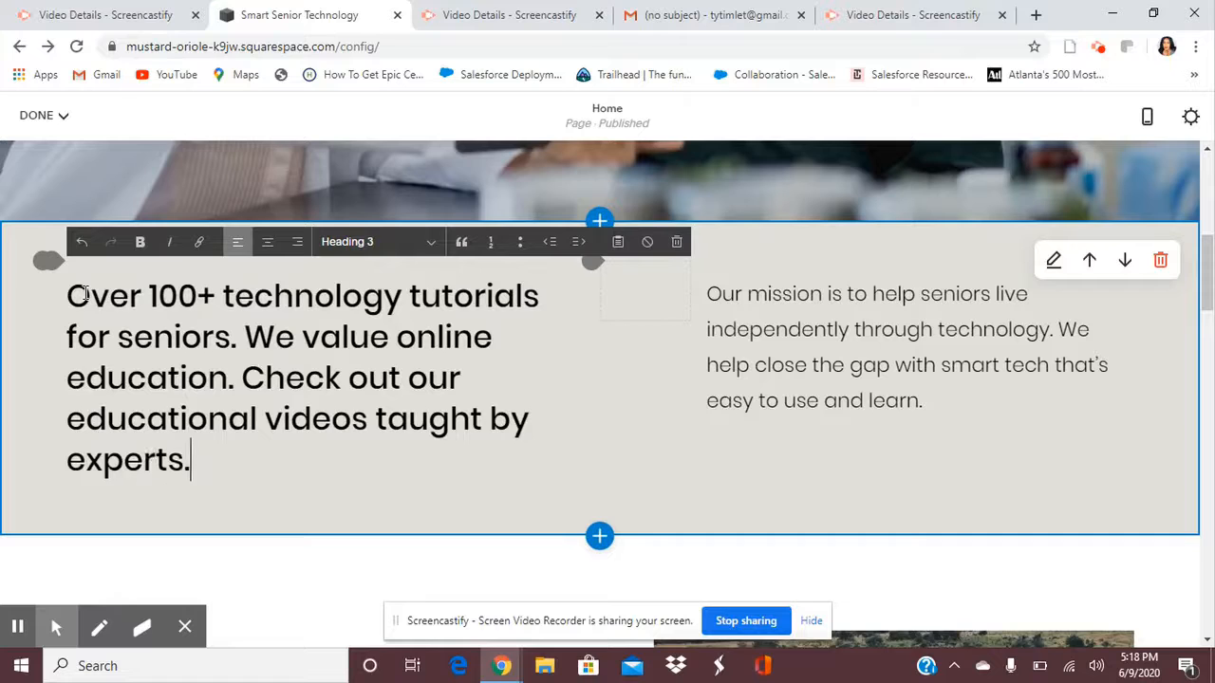
Move the sentence "We value online education." to the start of the heading and put it on its own line.
drag(245, 337, 232, 383)
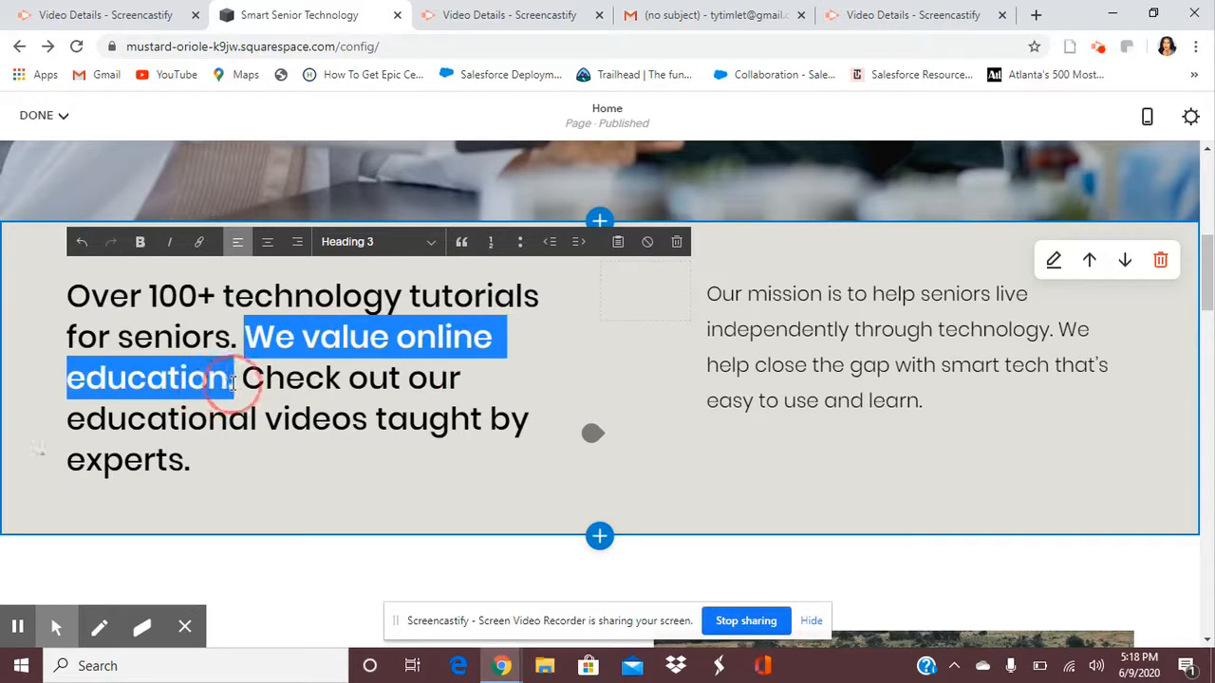
right_click(273, 342)
click(323, 389)
click(69, 299)
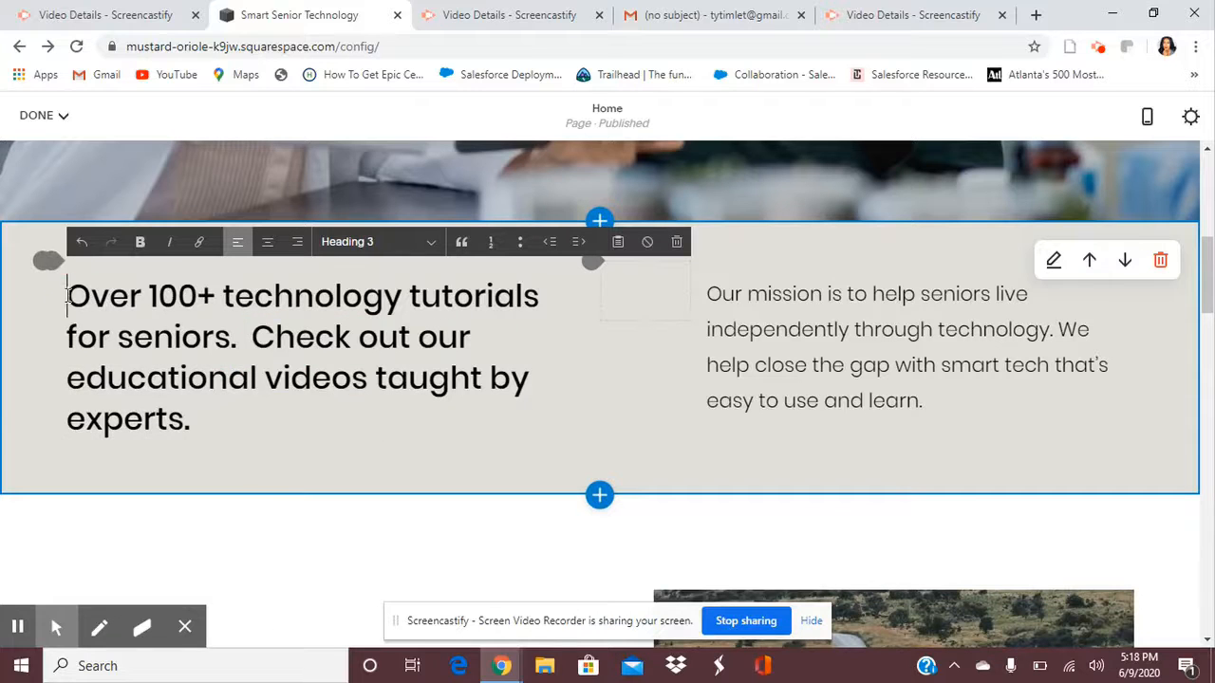
right_click(68, 301)
click(106, 430)
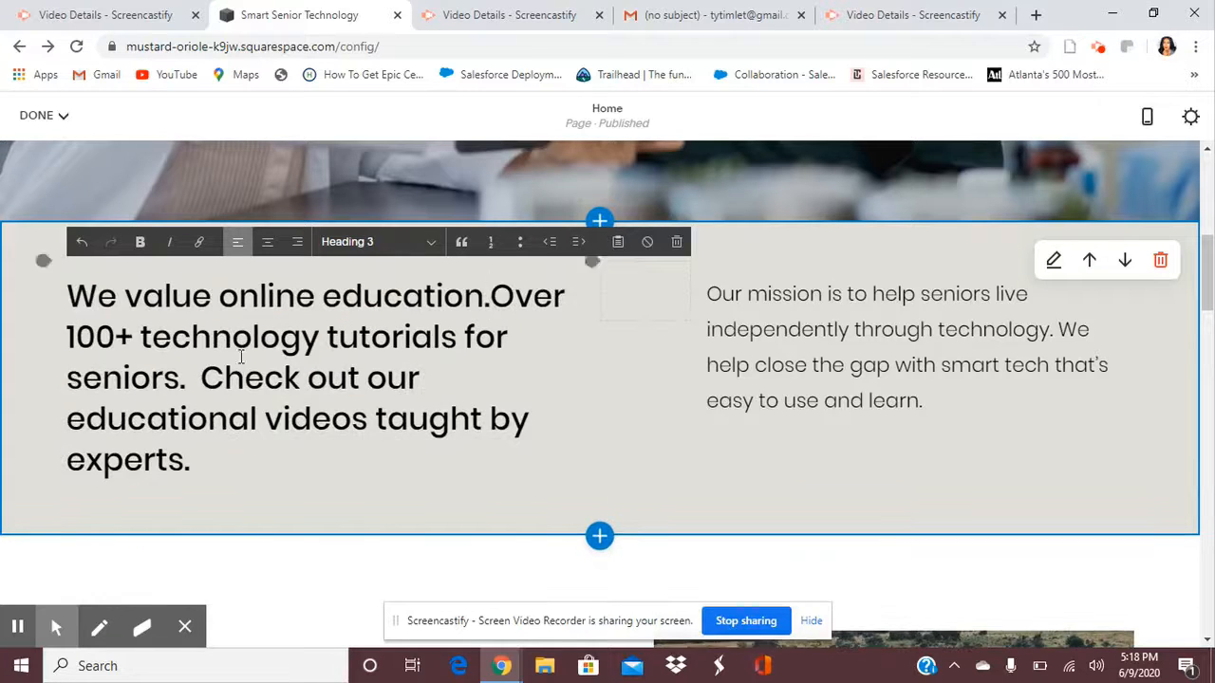
click(492, 296)
key(Return)
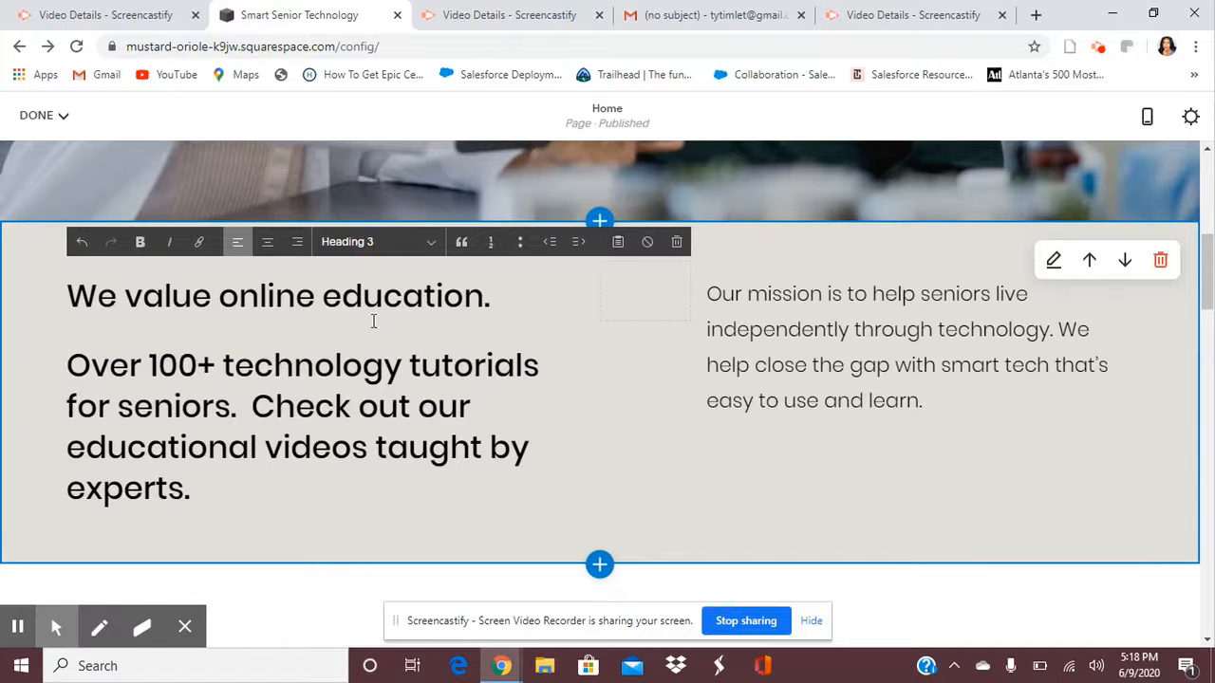
Replace the heading's first line with "It's never too late to learn." and insert "our" before "experts".
drag(497, 302, 73, 283)
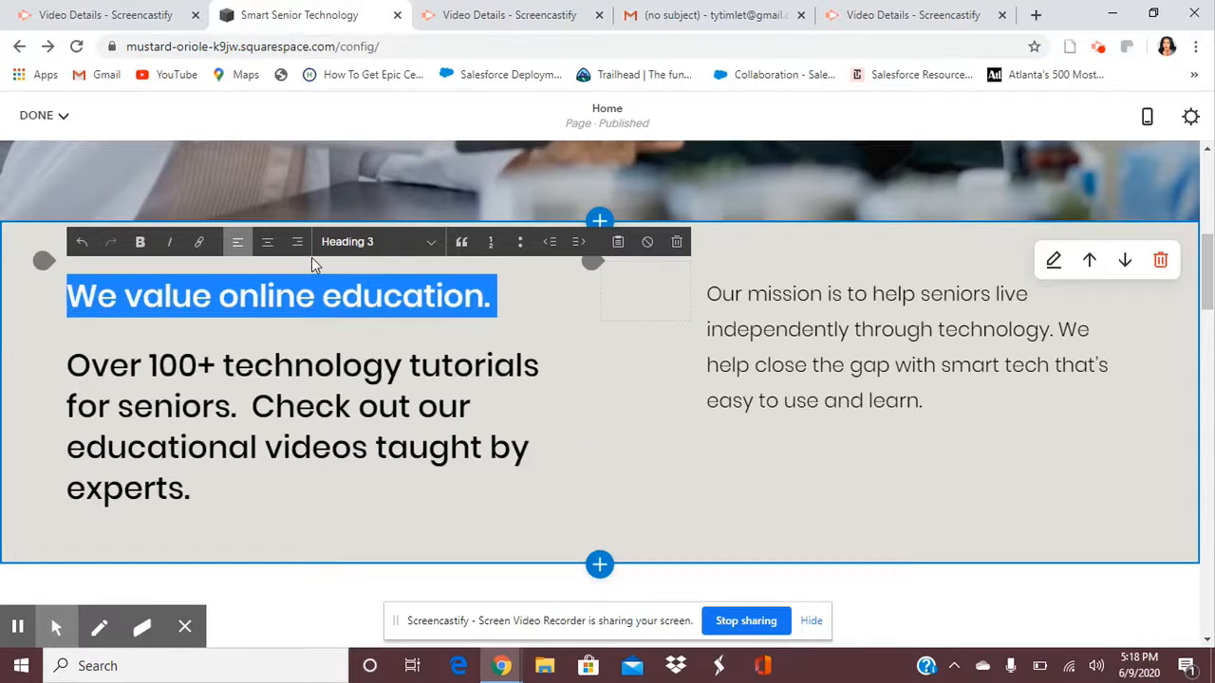
text(It's neve r too late to learn.)
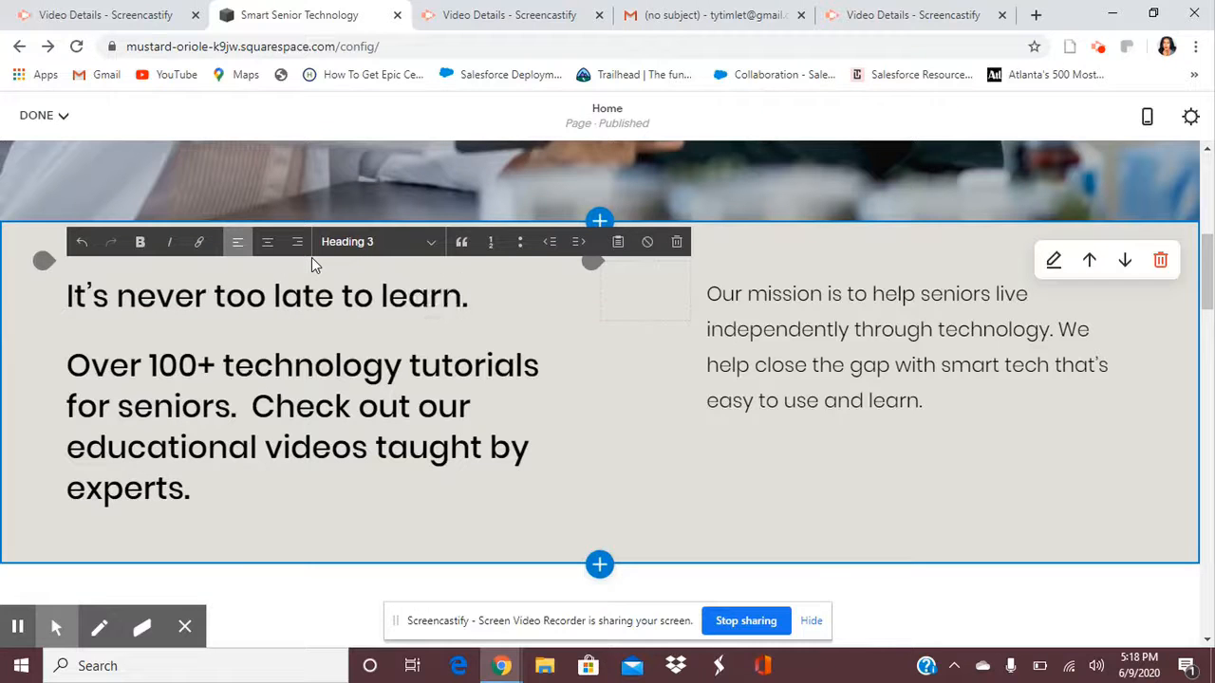
click(66, 488)
text(our)
click(925, 400)
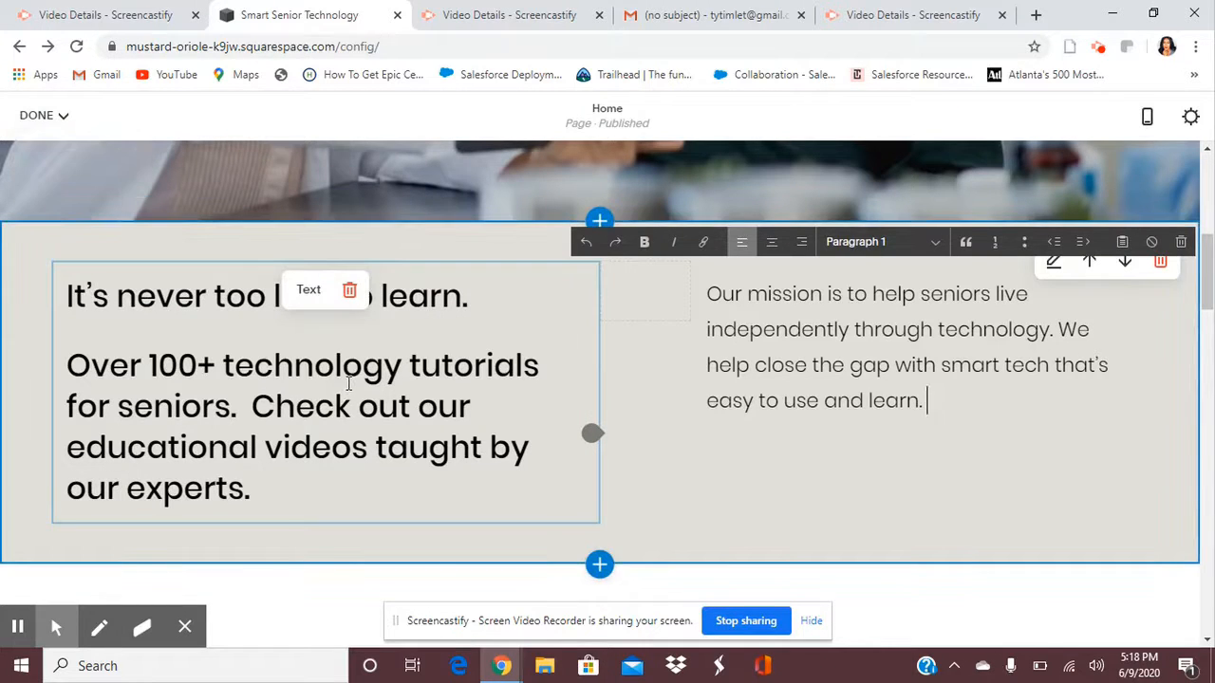
Open the winding road image beside the "Changing the world is possible" text for editing.
scroll(349, 384, down, 6)
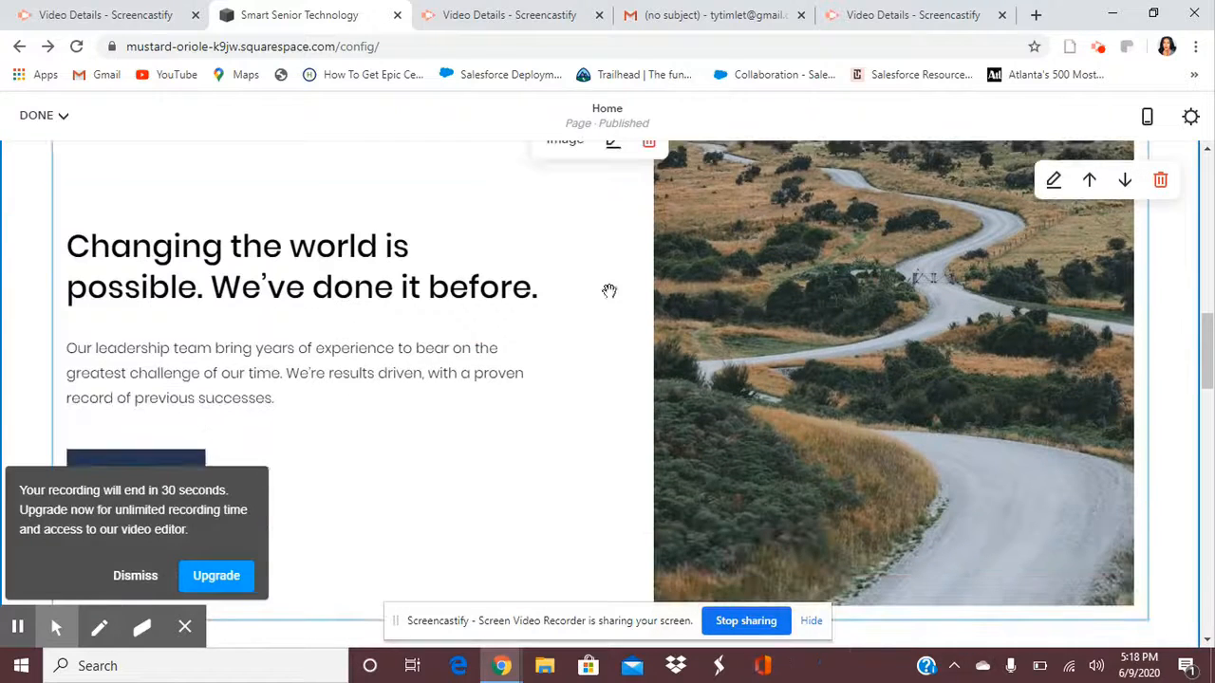
click(135, 577)
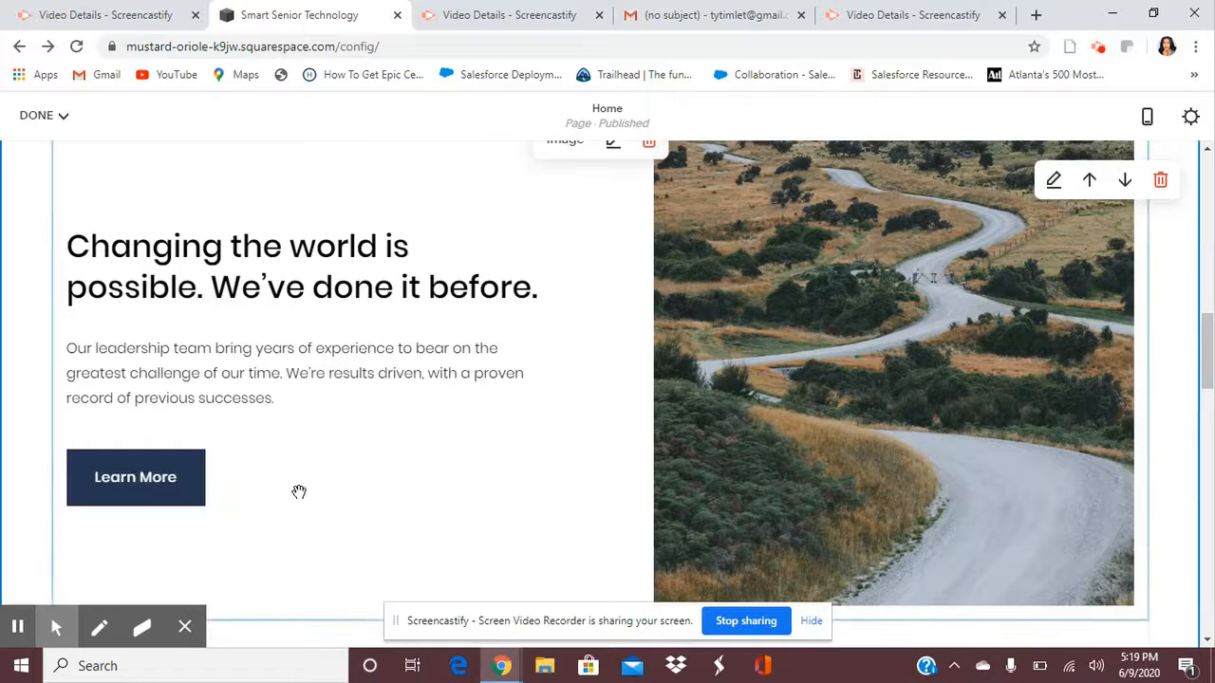
scroll(298, 490, down, 2)
scroll(299, 491, up, 3)
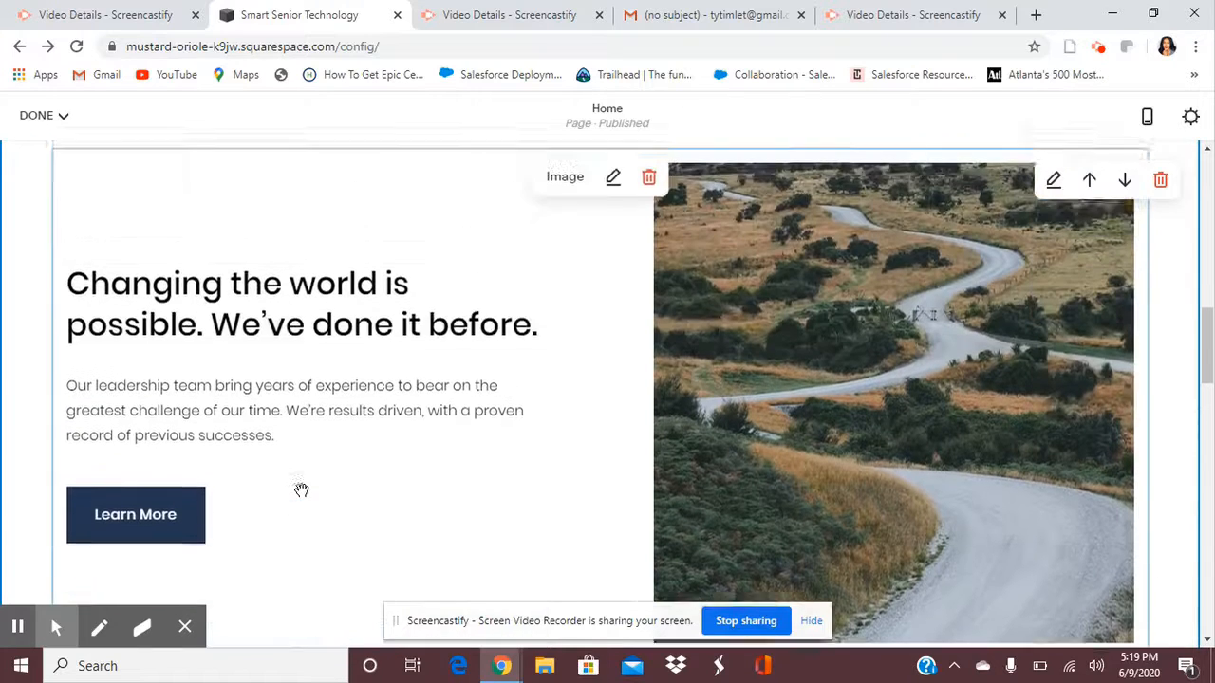
scroll(302, 487, down, 1)
click(895, 320)
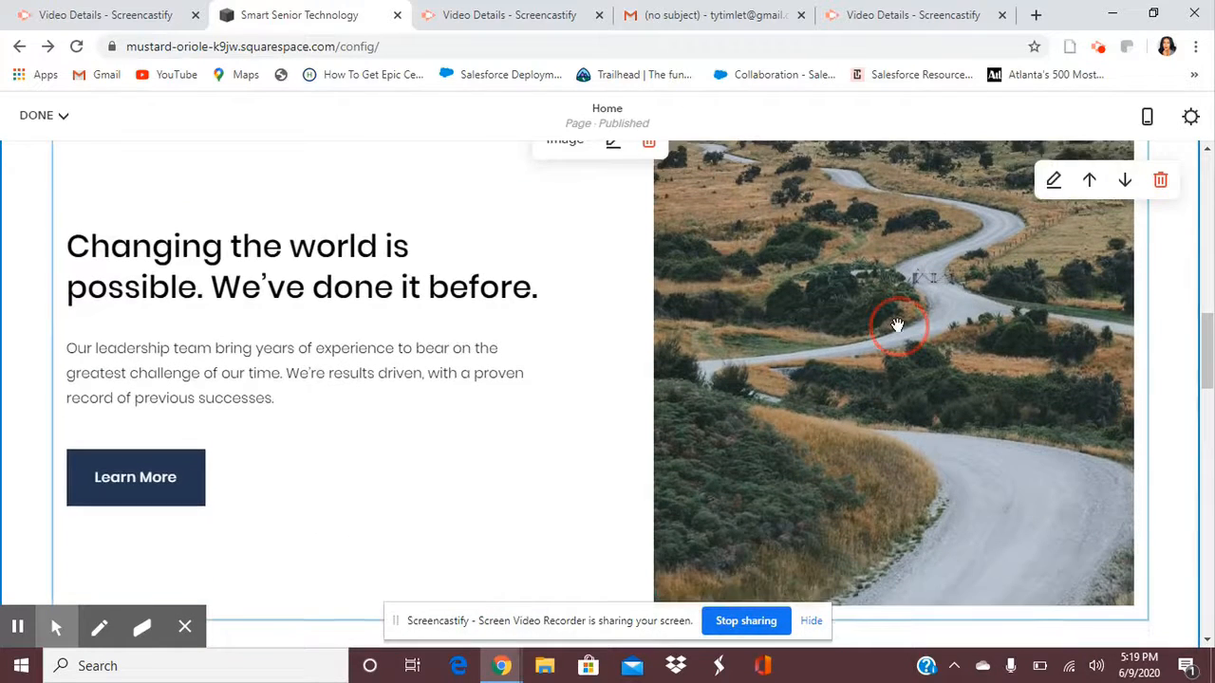
scroll(605, 364, up, 1)
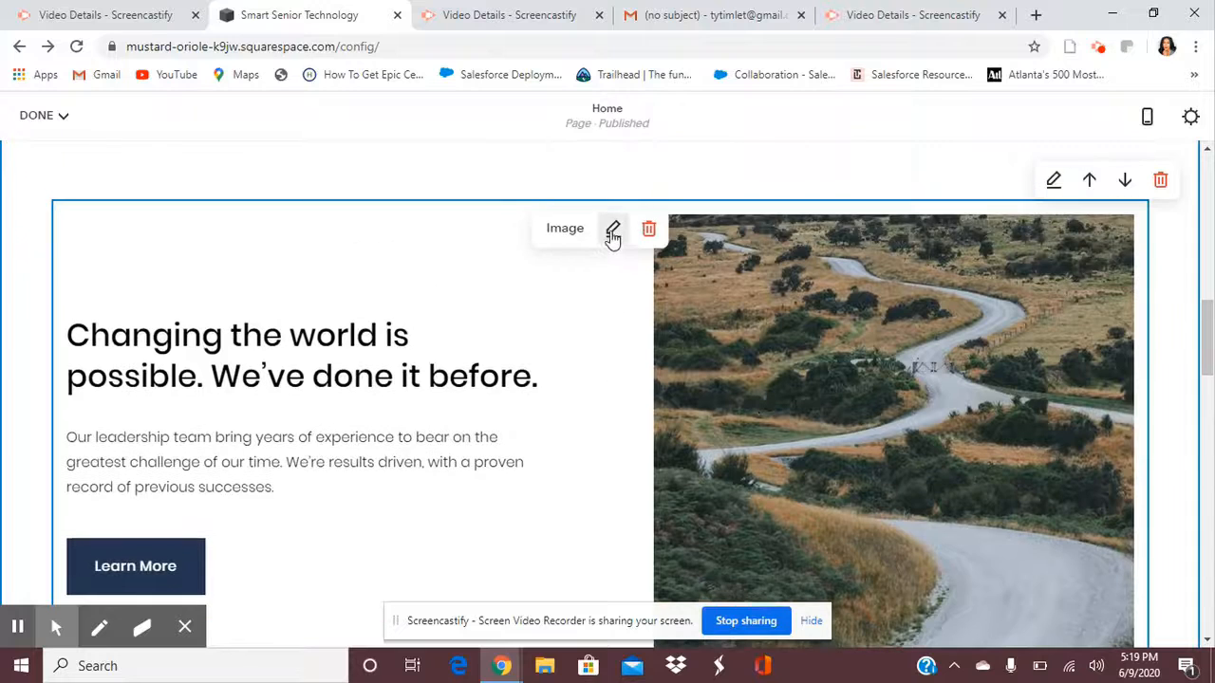
click(613, 232)
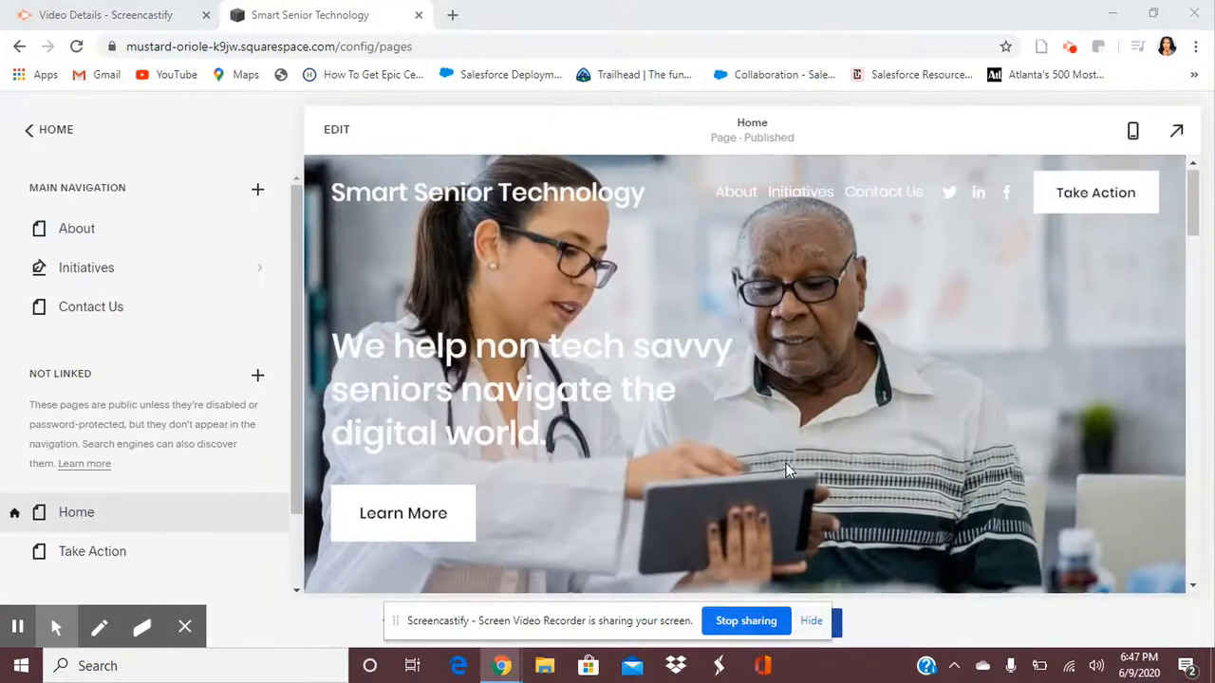
Review the Home page preview from the banner down through the rewritten mission section and return to its start.
scroll(786, 465, down, 4)
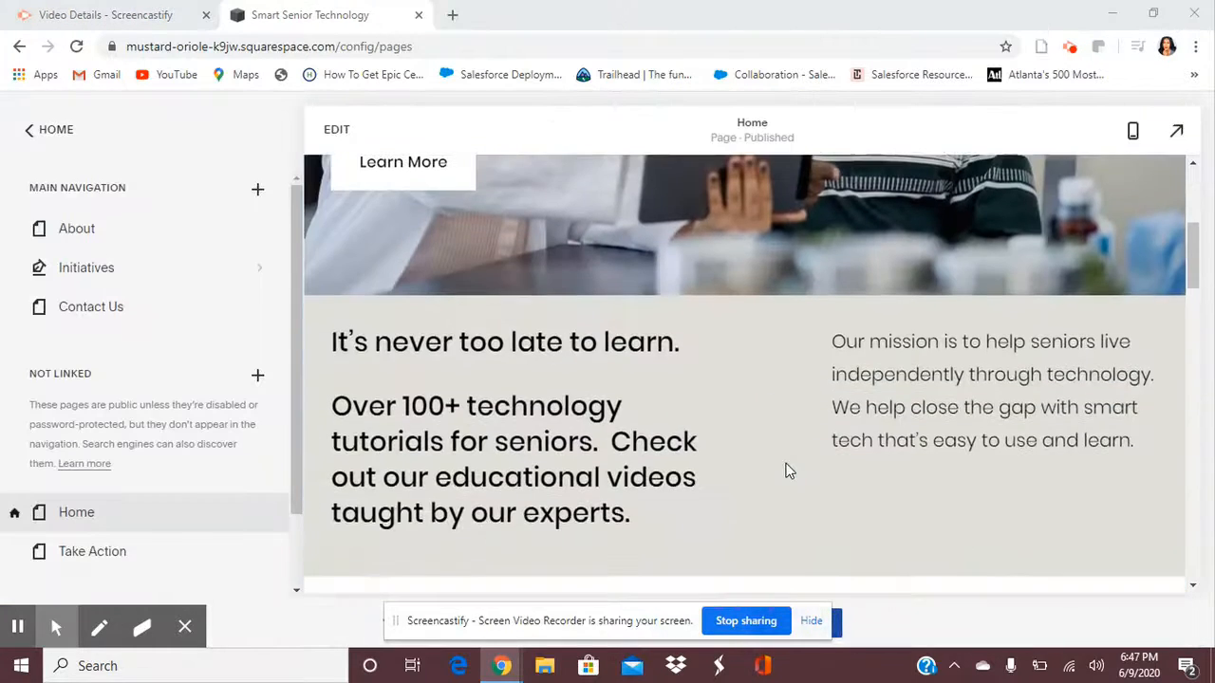
scroll(786, 470, down, 1)
scroll(784, 458, down, 1)
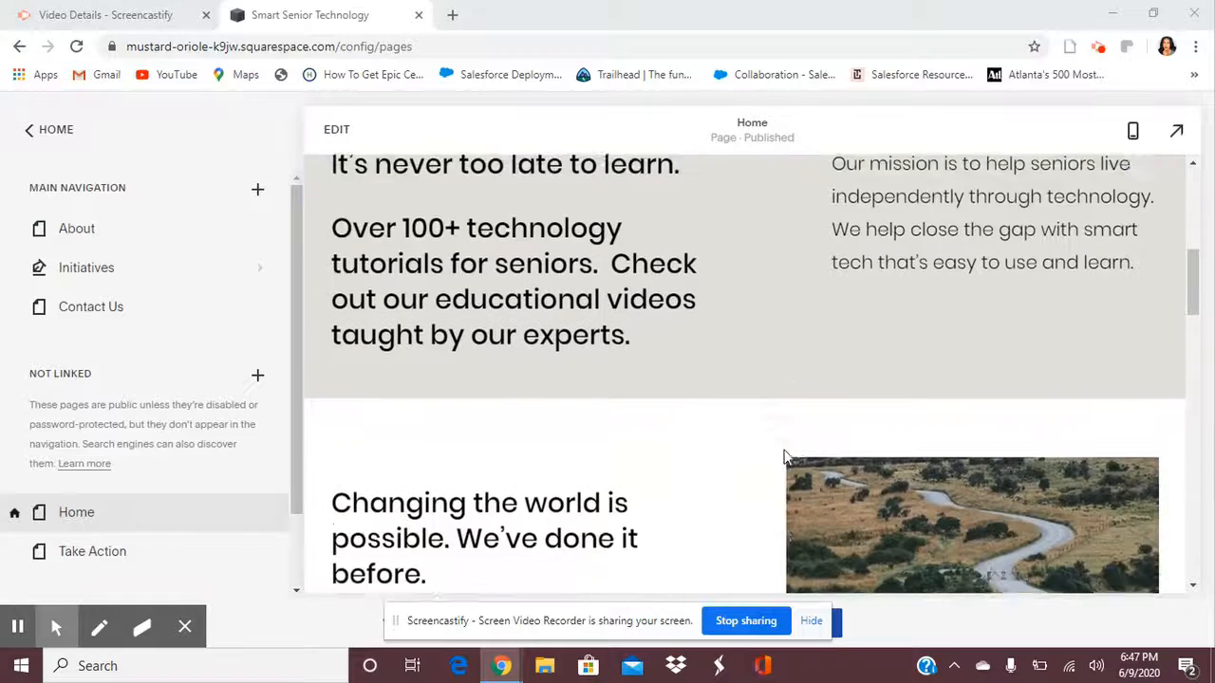
scroll(784, 458, down, 1)
scroll(784, 458, up, 3)
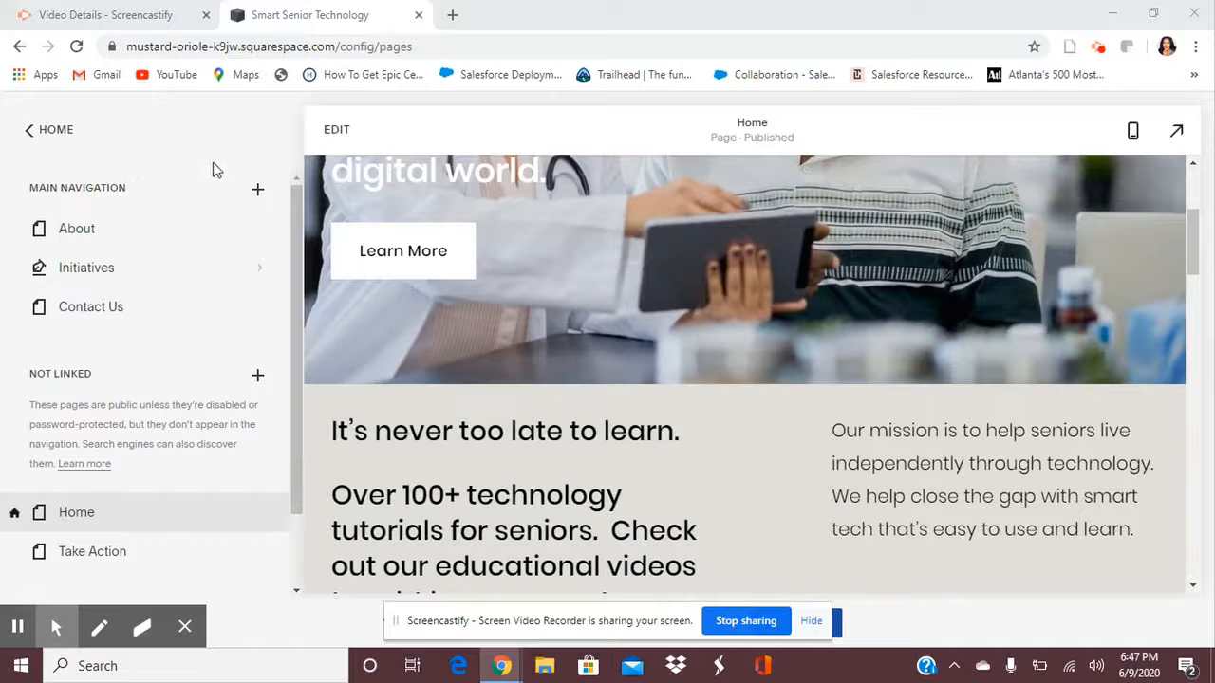
scroll(958, 484, up, 3)
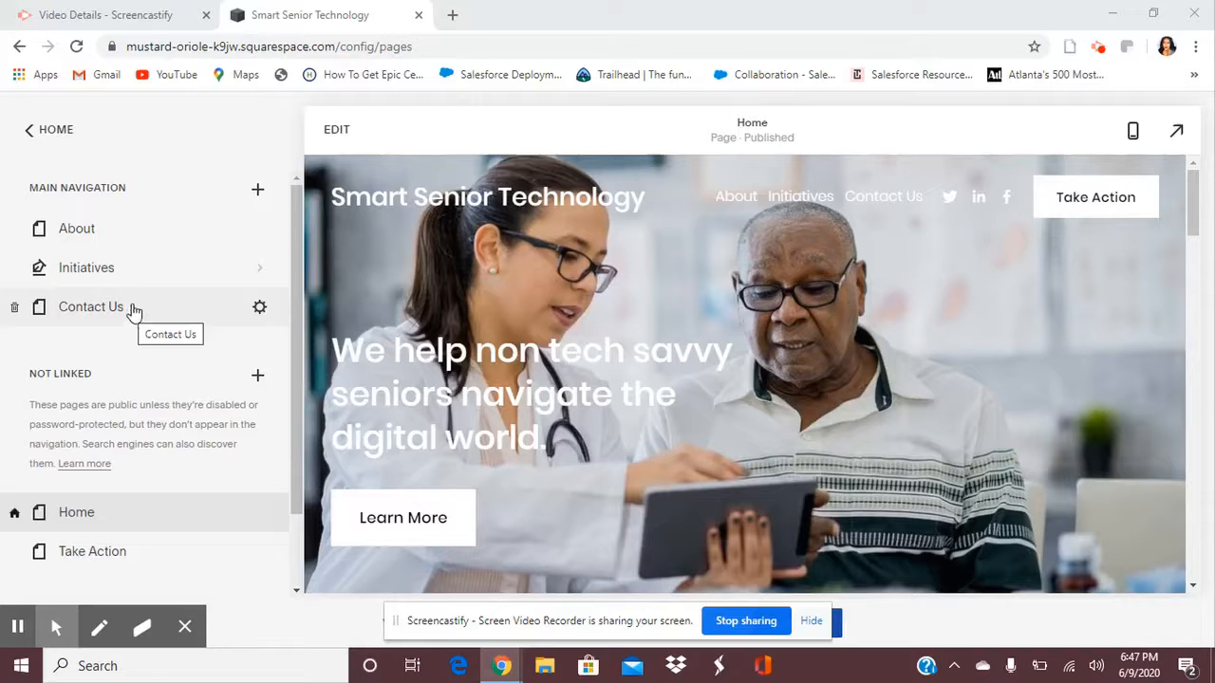
Look through the page, collection and other item types that can be added to the main navigation.
click(256, 194)
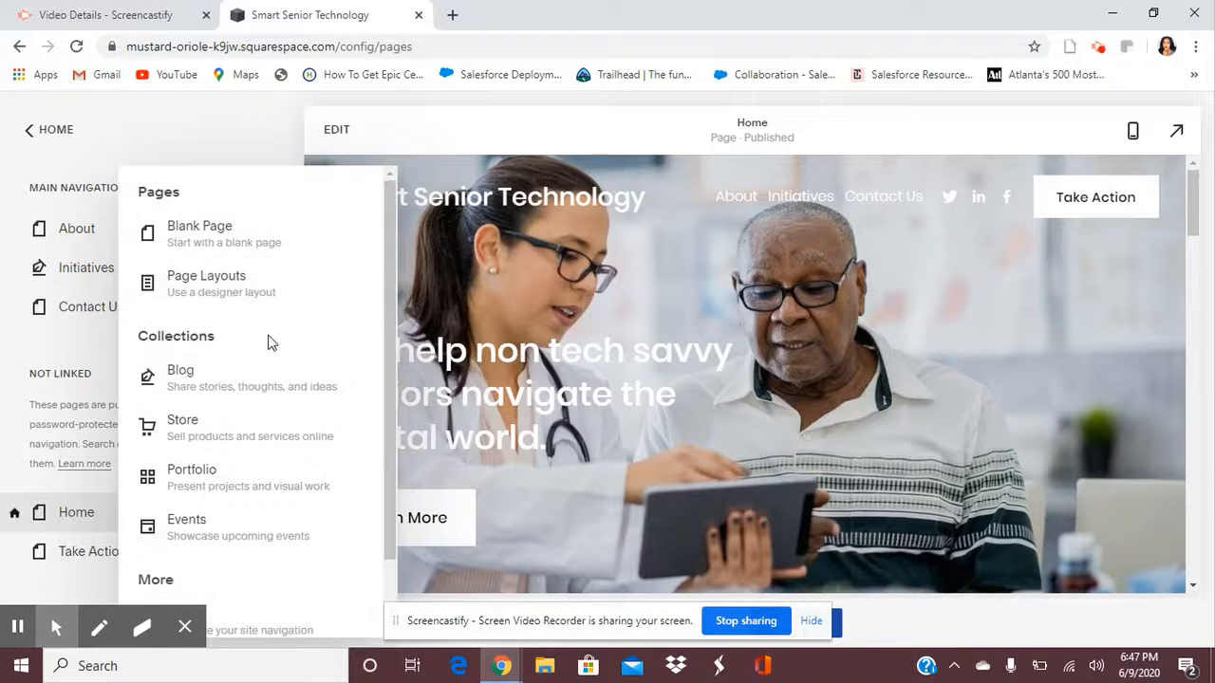
scroll(268, 342, down, 1)
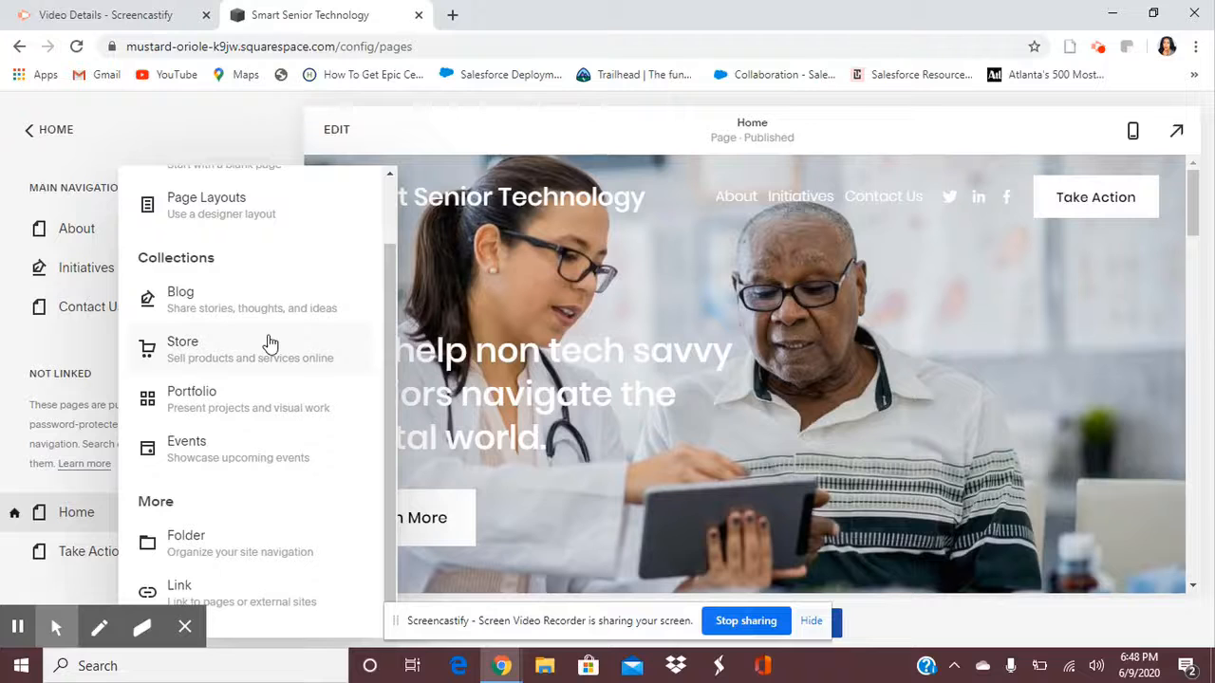
scroll(268, 342, up, 1)
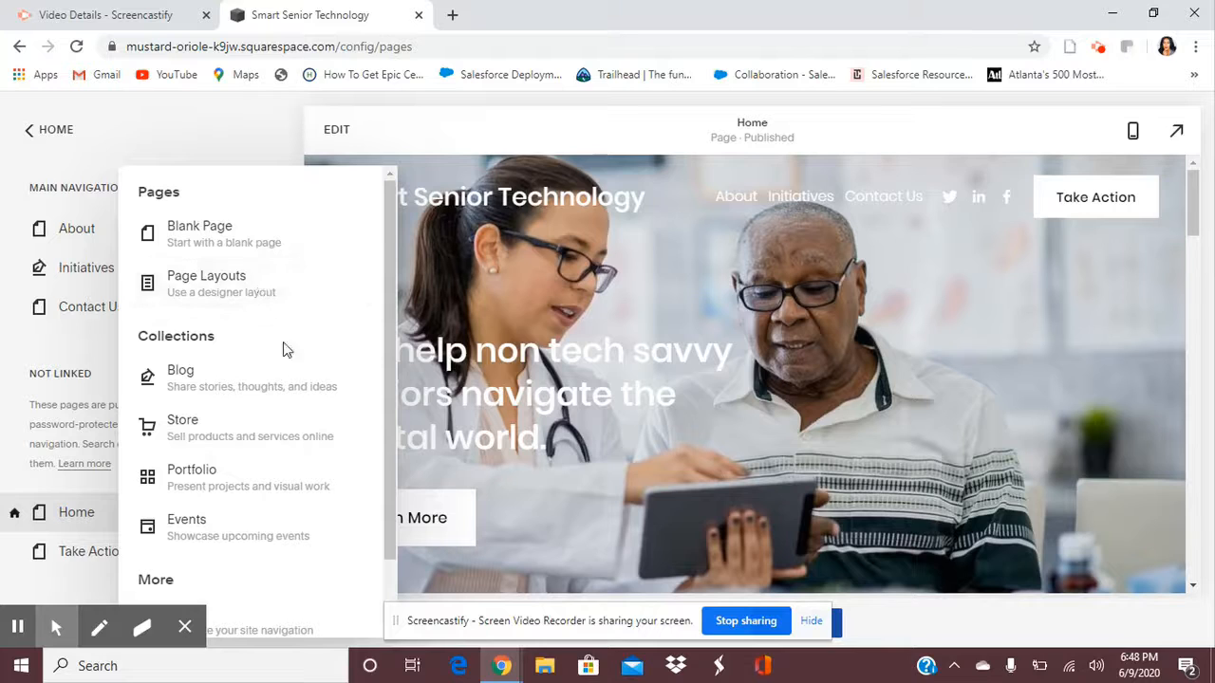
scroll(285, 361, down, 1)
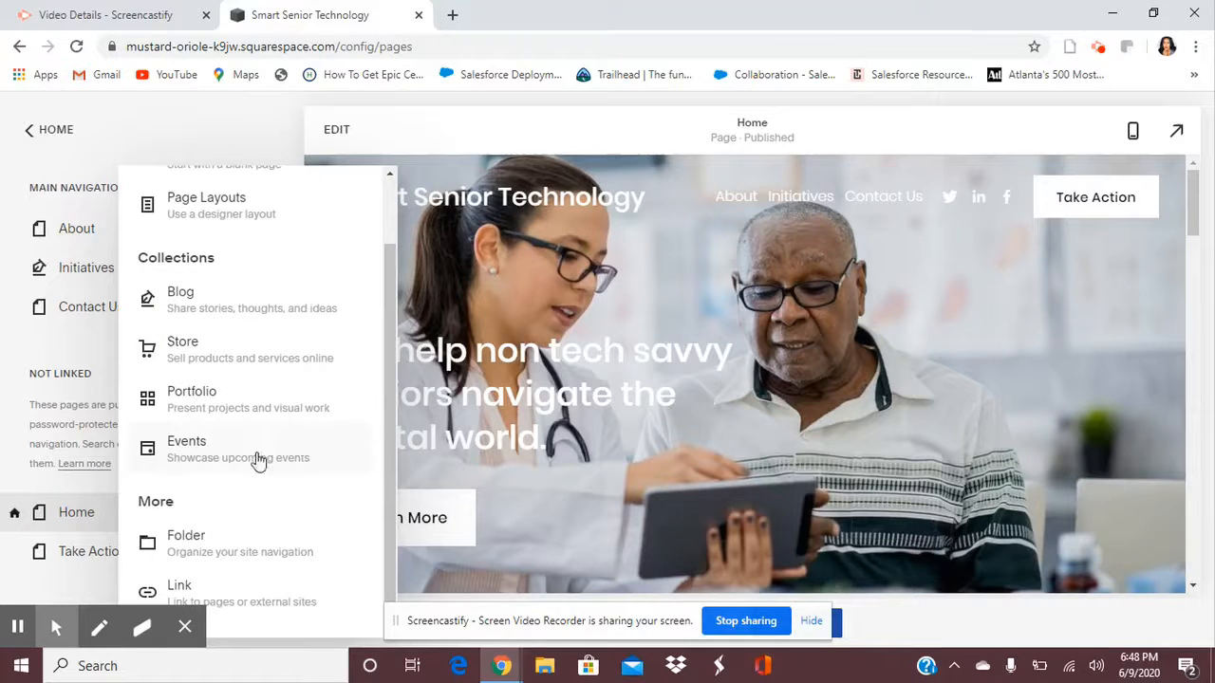
Add a blog with the Blog 2 layout to the main navigation and name it "Blog".
click(265, 313)
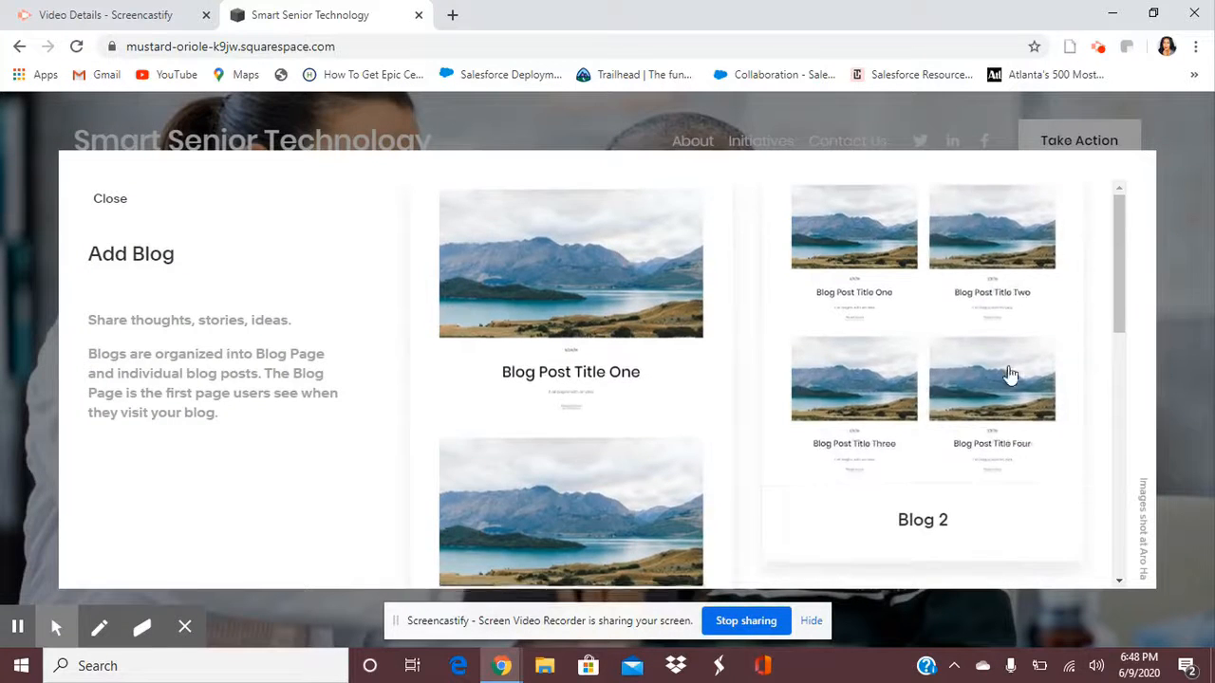
scroll(1009, 374, down, 5)
scroll(1005, 381, down, 2)
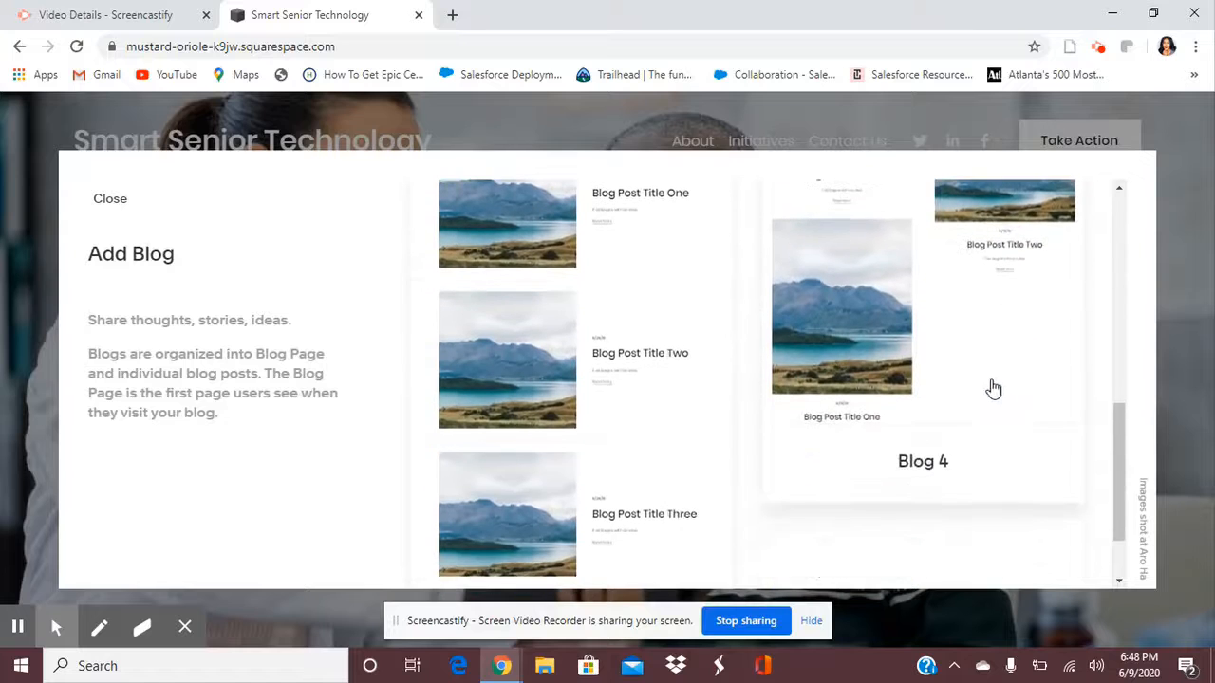
scroll(780, 366, down, 2)
scroll(780, 365, up, 8)
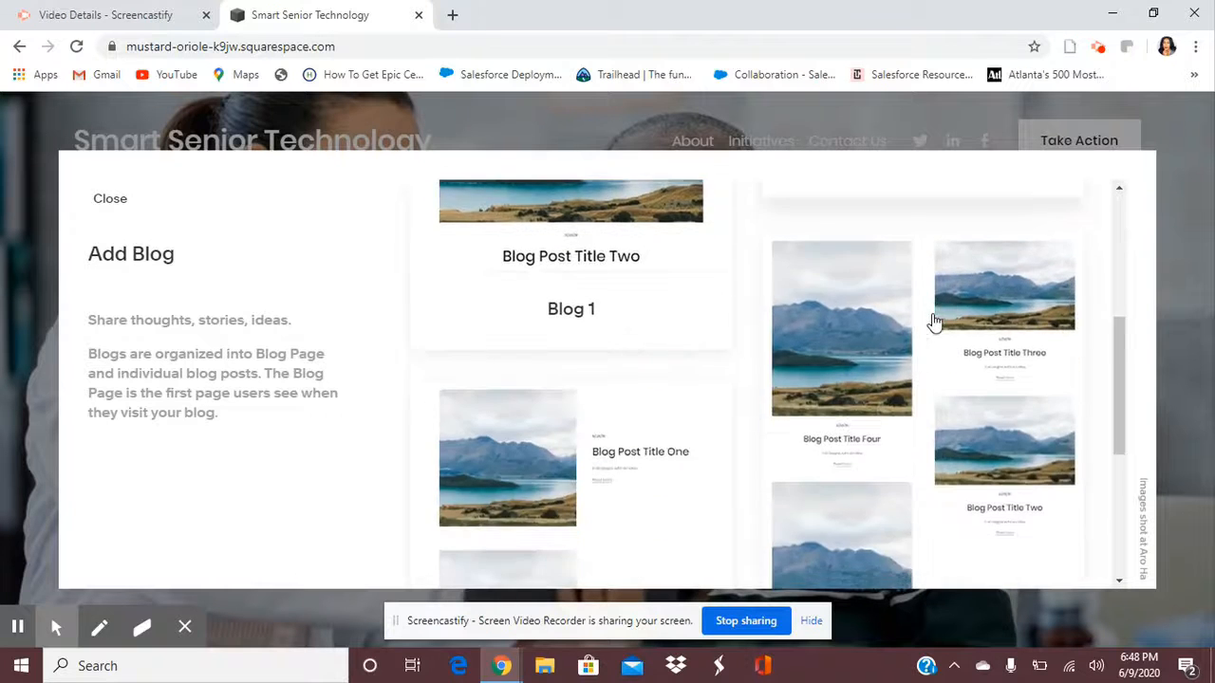
click(927, 308)
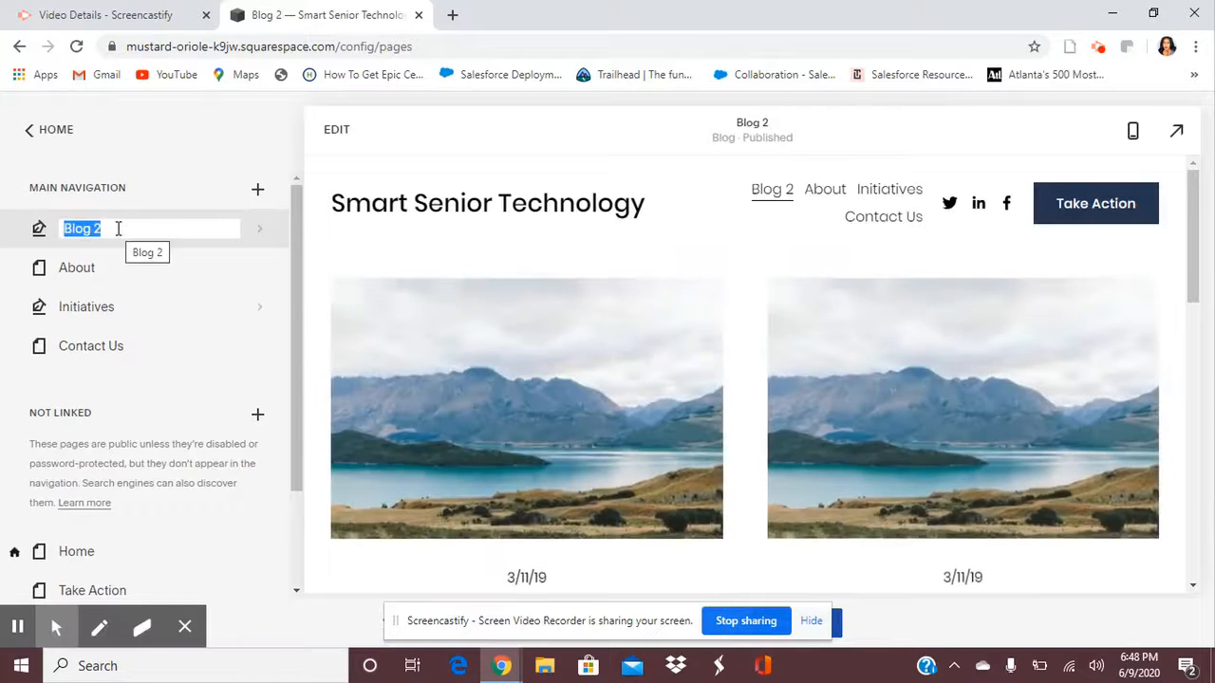
text(Bl)
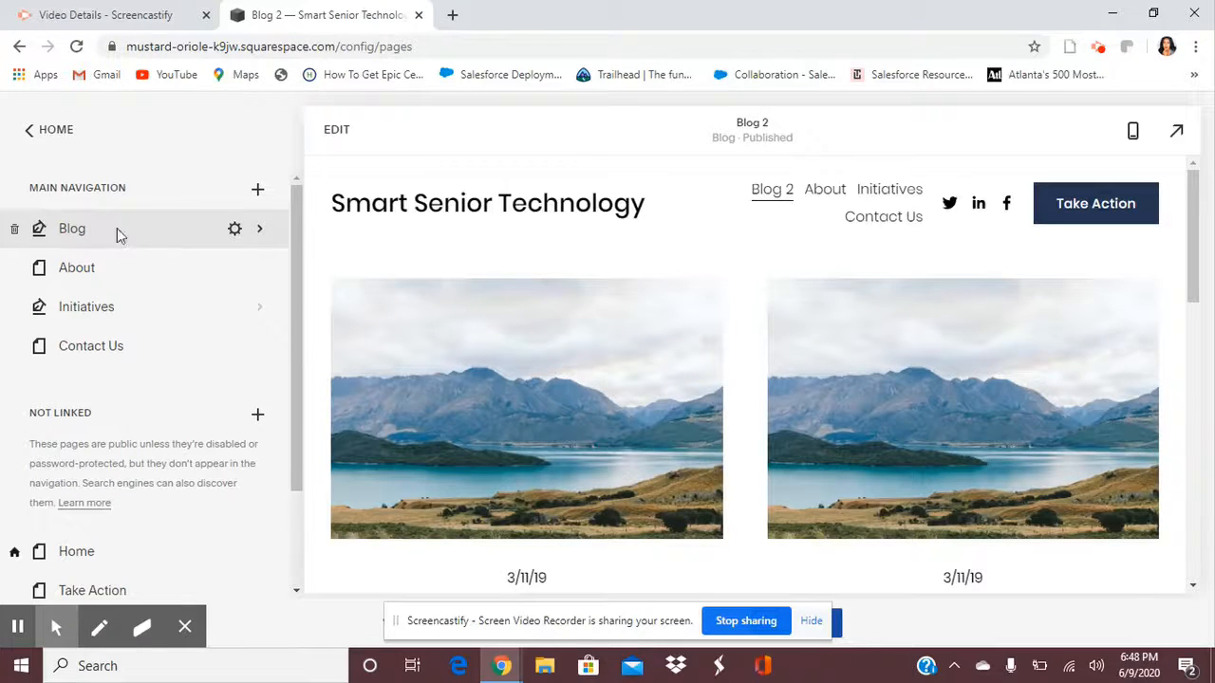
Look over the new Blog page's sample posts and open "Blog Post Title One" for editing.
click(117, 232)
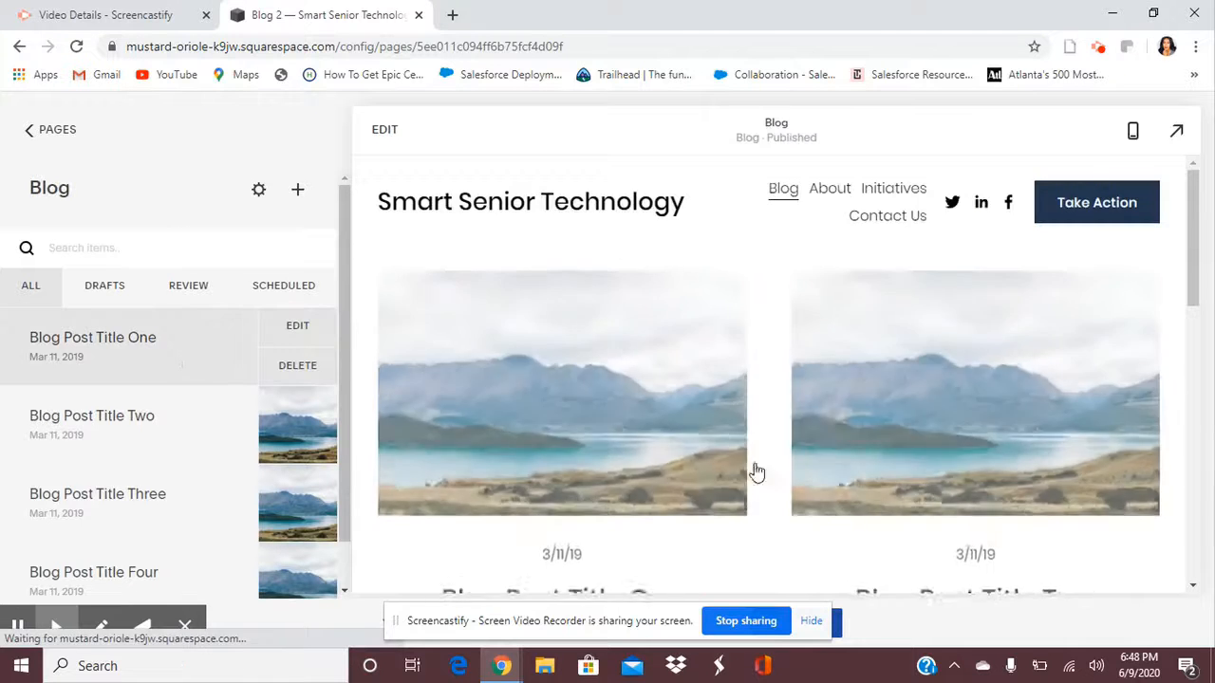
scroll(694, 467, down, 3)
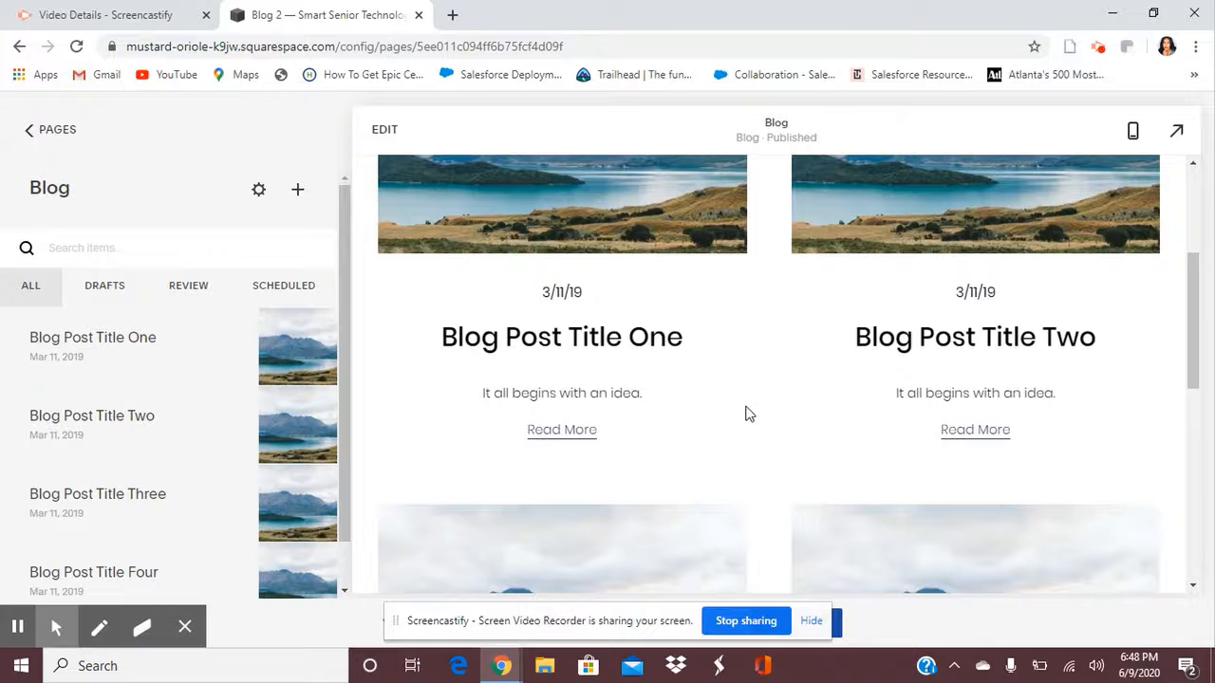
scroll(745, 414, down, 2)
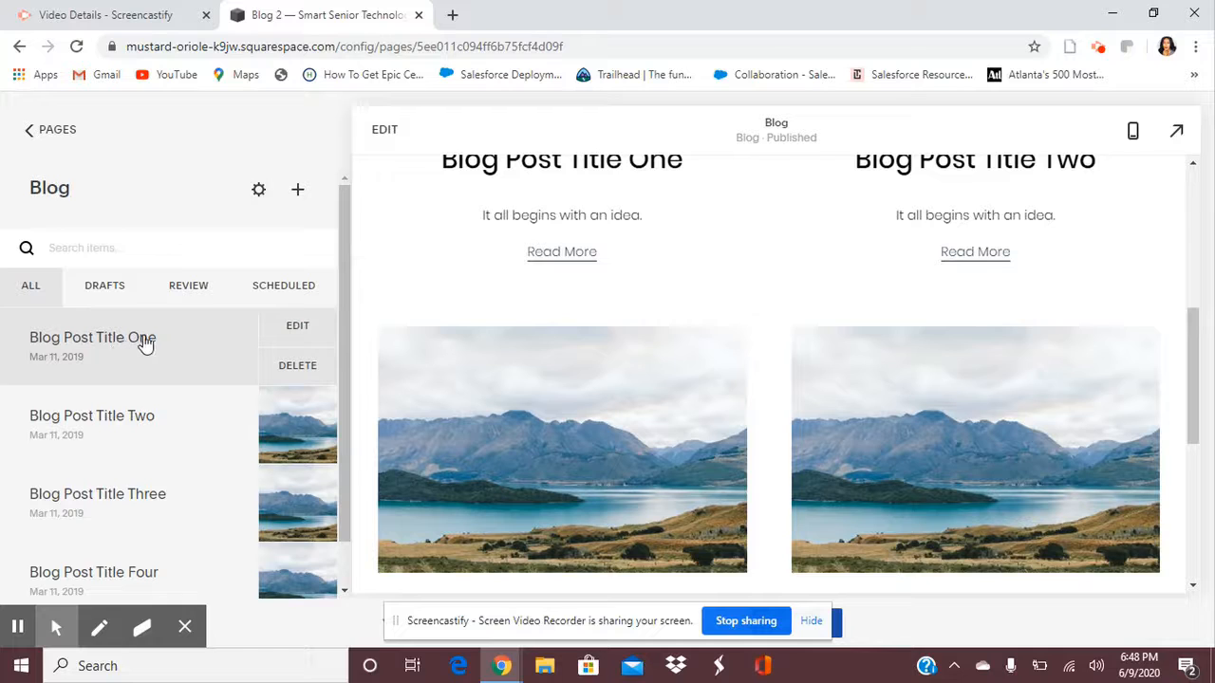
click(297, 327)
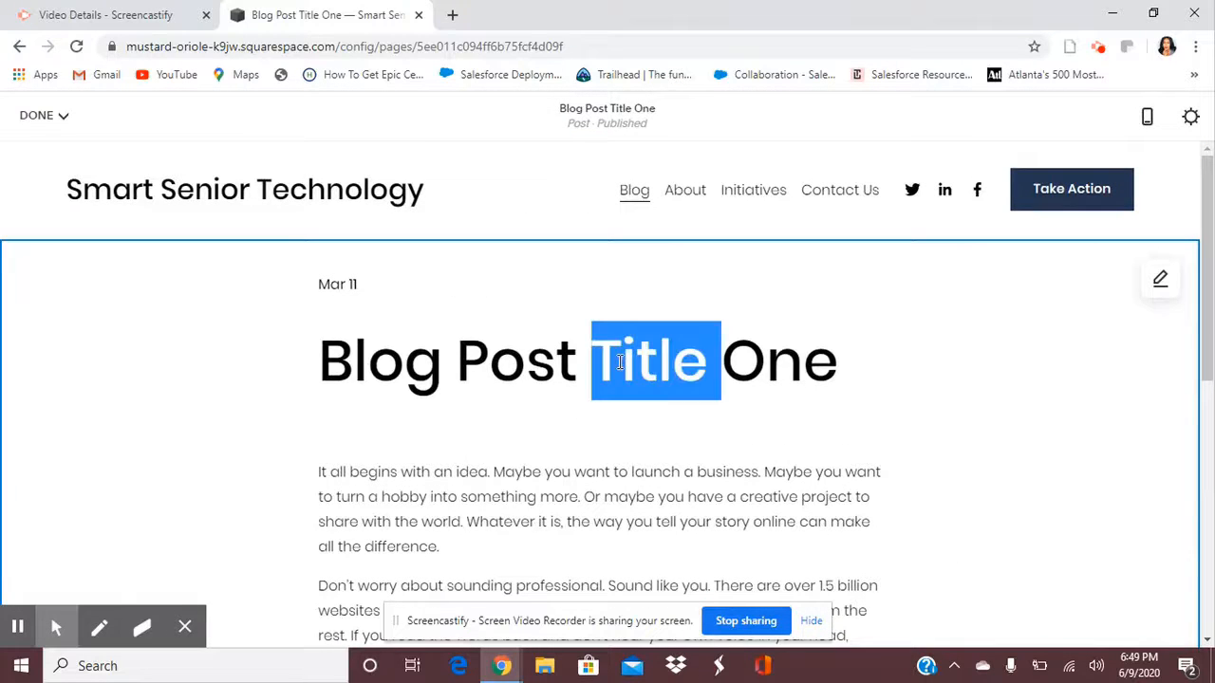
Replace the post's title with "5 Smart Technologies for Seniors Living at Home".
triple_click(619, 362)
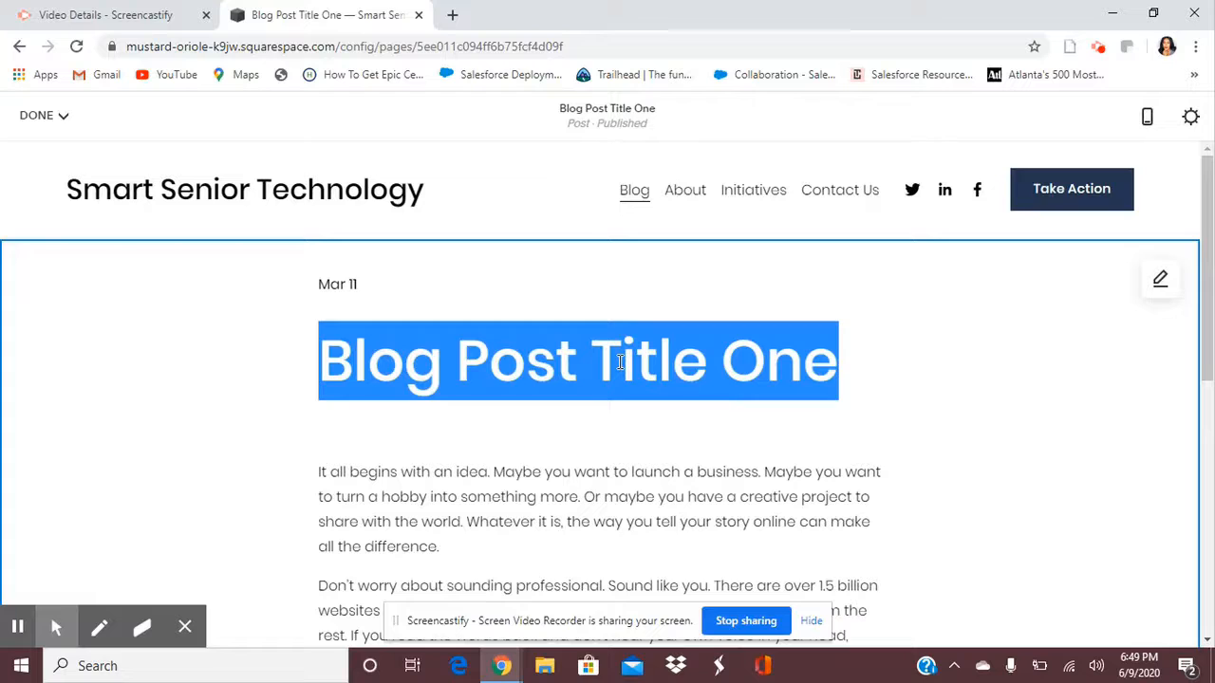
text(5)
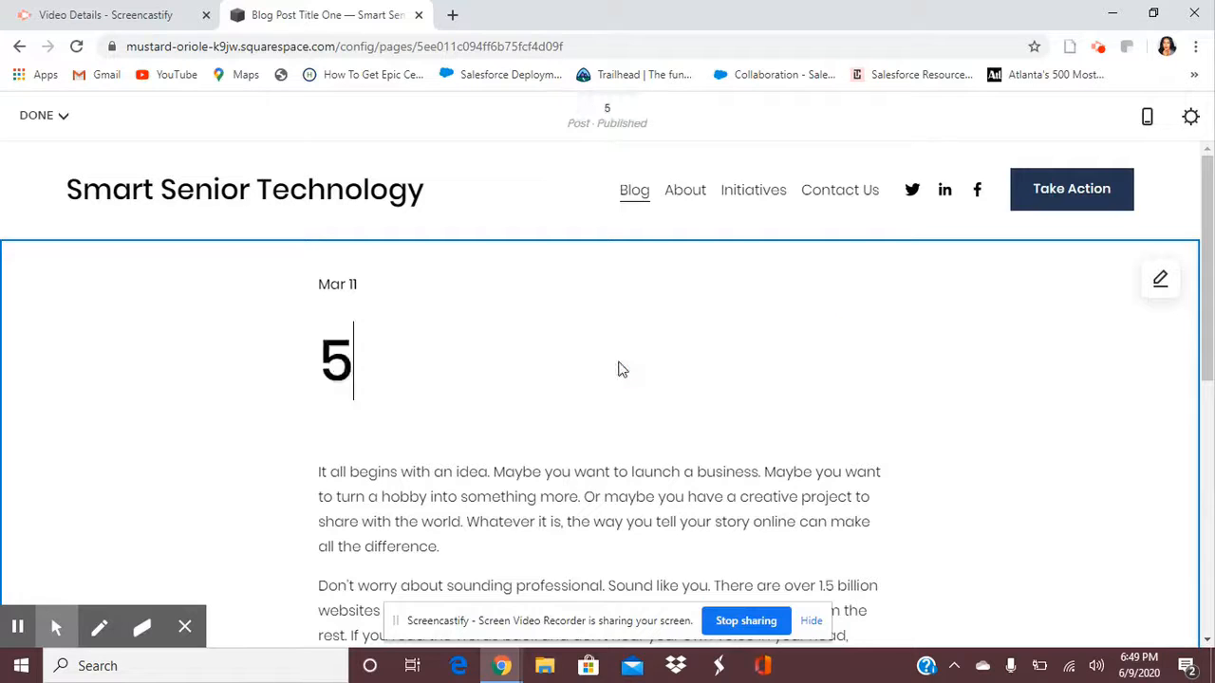
text( m)
key(BackSpace)
key(BackSpace)
text(Sm)
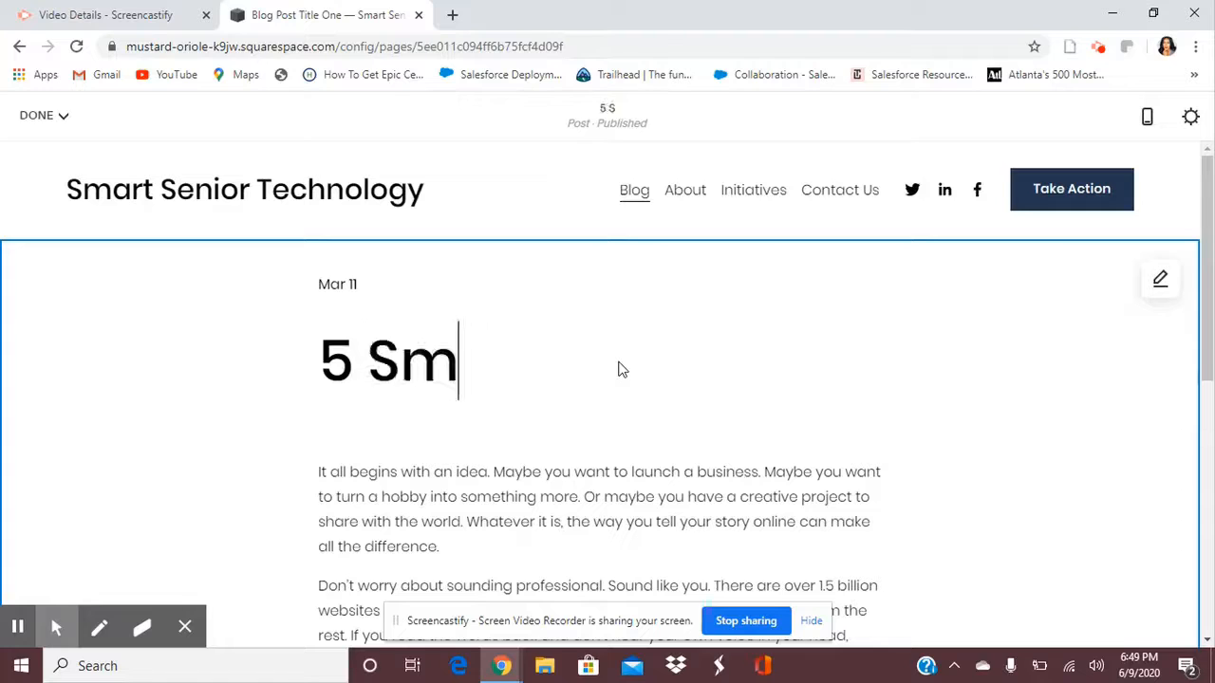
text(art Tech)
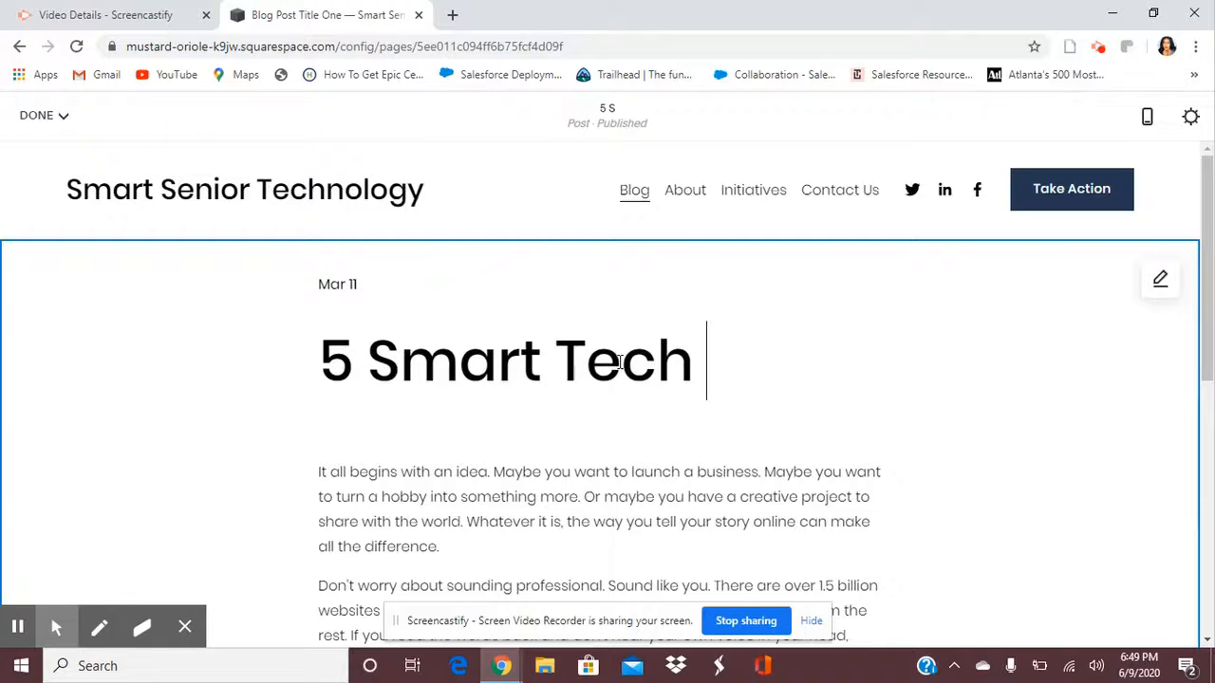
key(BackSpace)
text(nolol)
key(BackSpace)
text(gie)
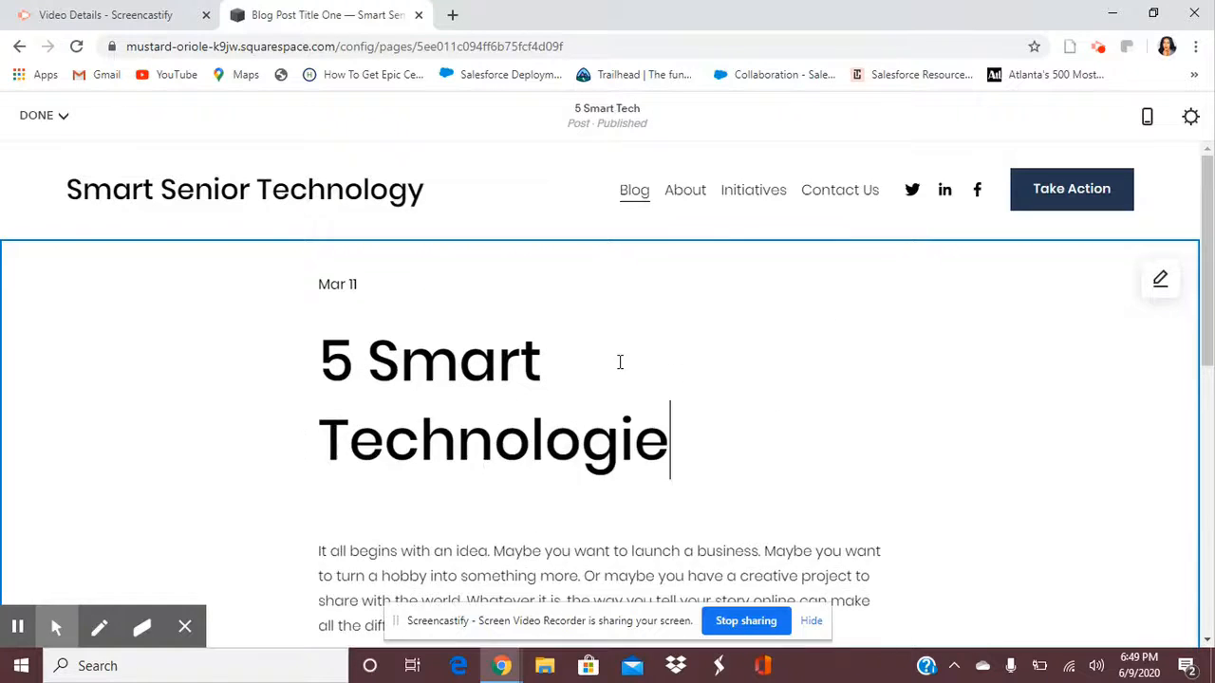
text(s for Sni)
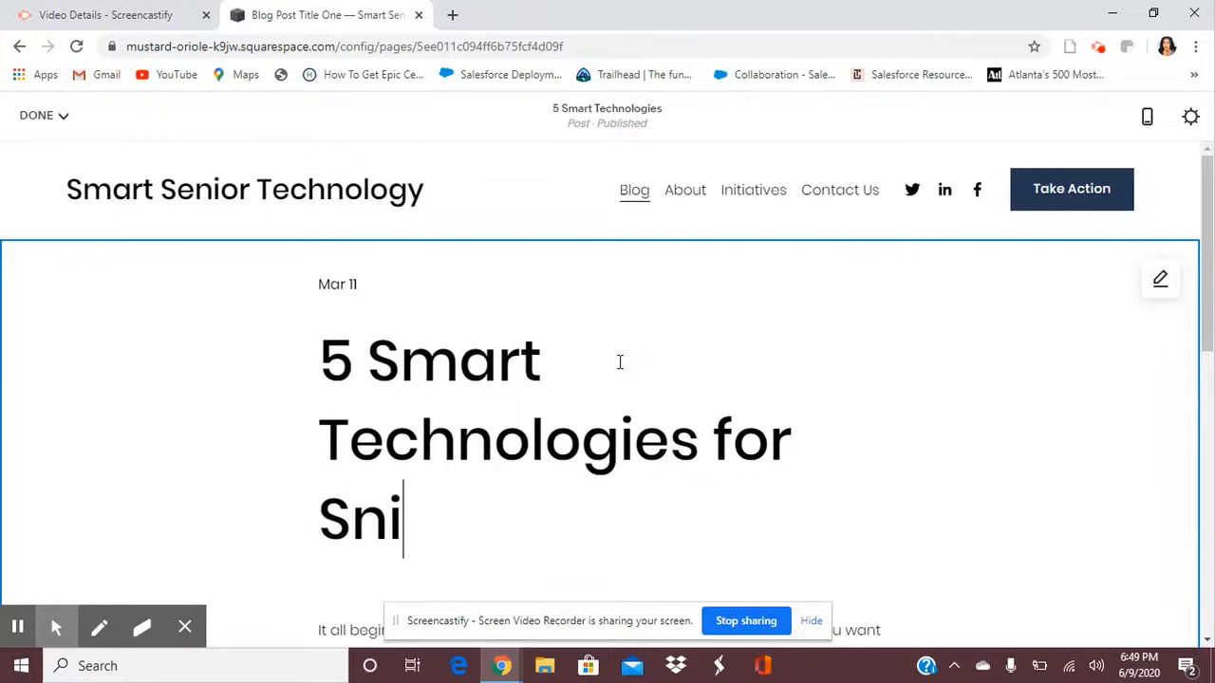
key(BackSpace)
key(BackSpace)
text(eniors Livig)
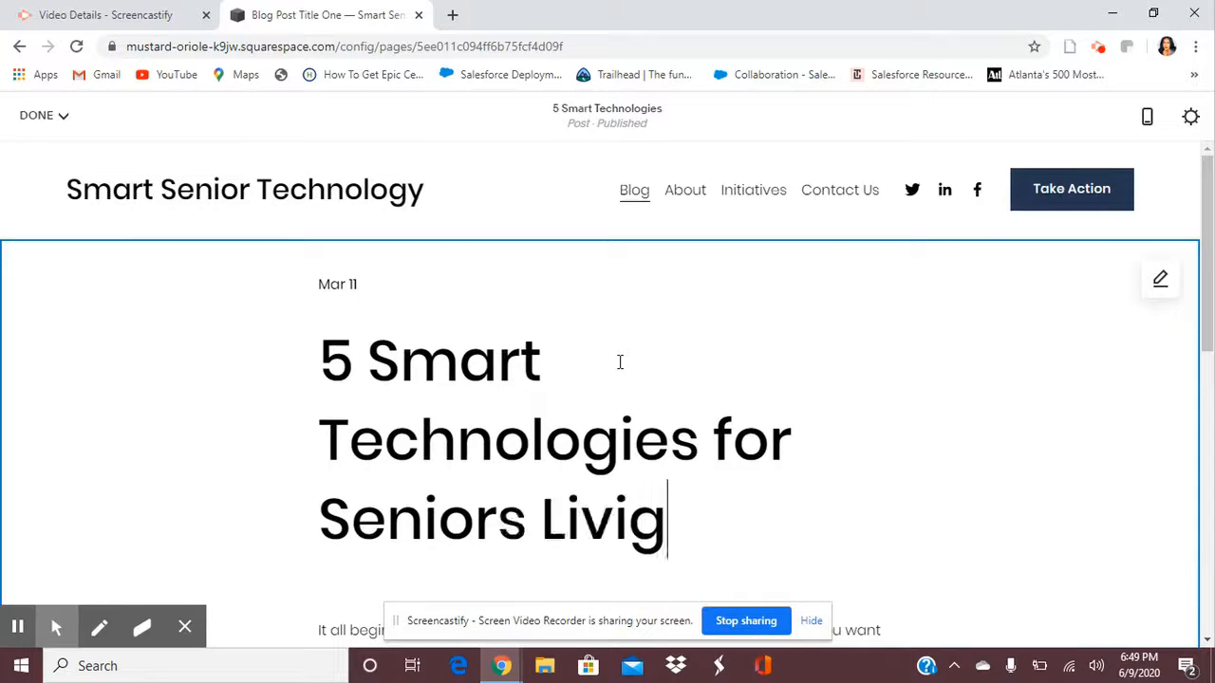
key(BackSpace)
text(ng at HOme)
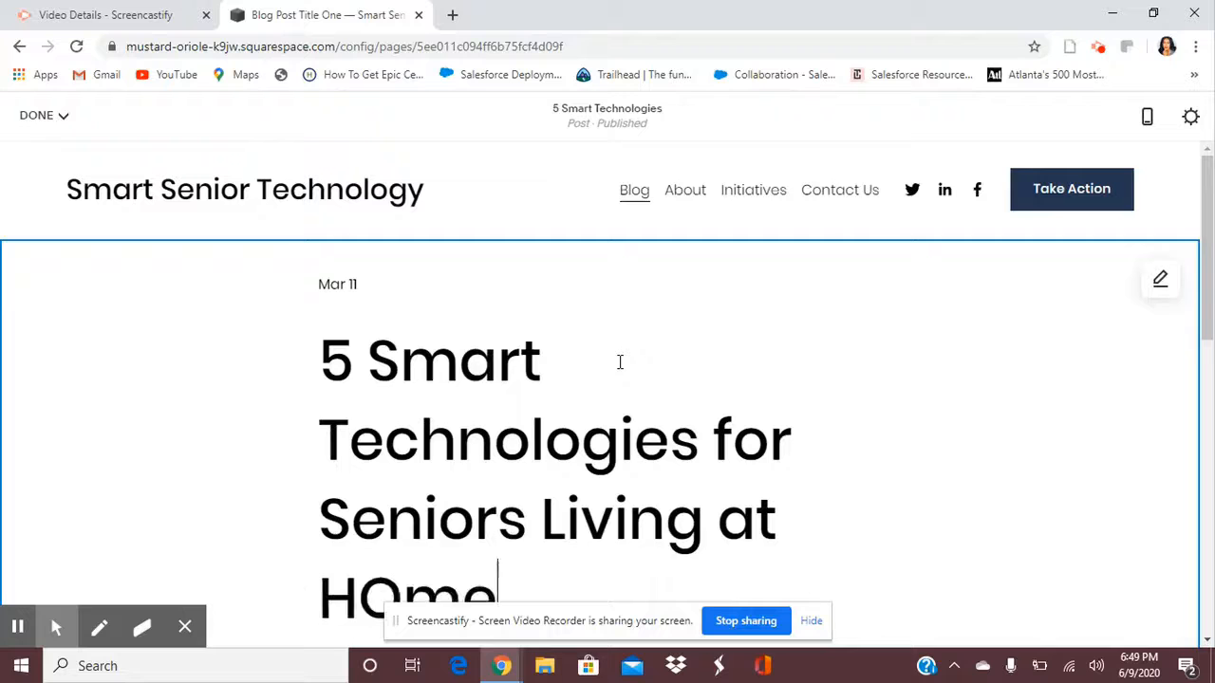
key(BackSpace)
key(BackSpace)
key(BackSpace)
text(ome)
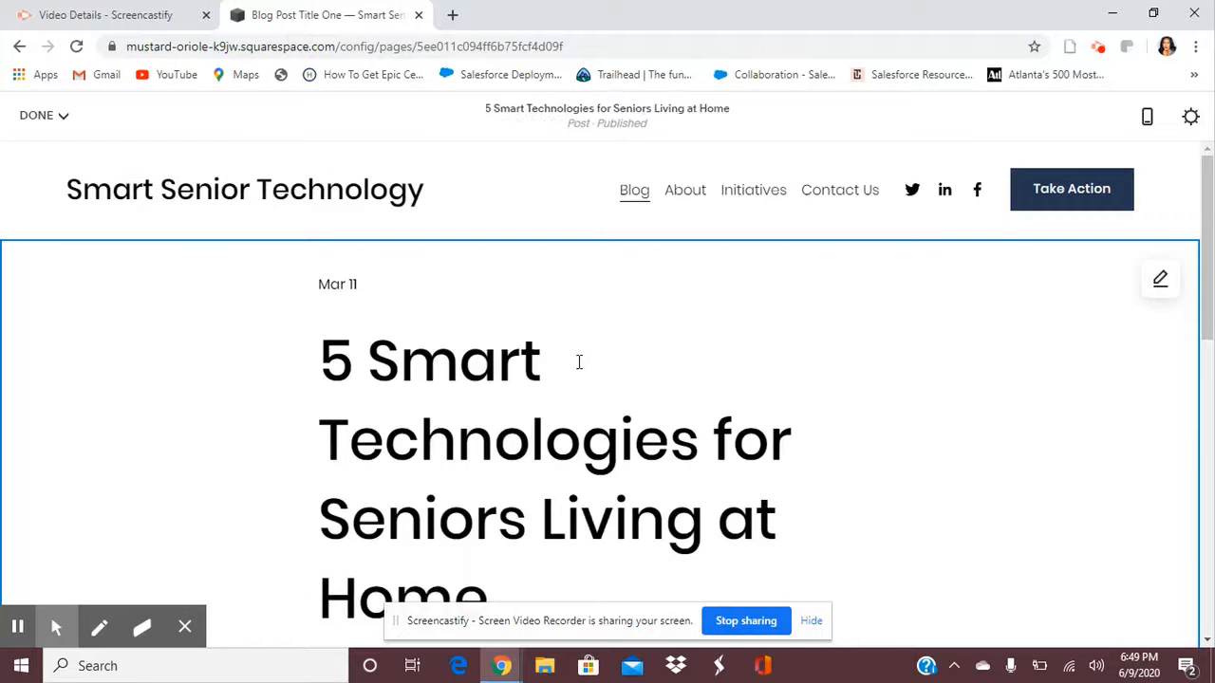
Look through the post's placeholder body text below the title.
scroll(578, 361, down, 5)
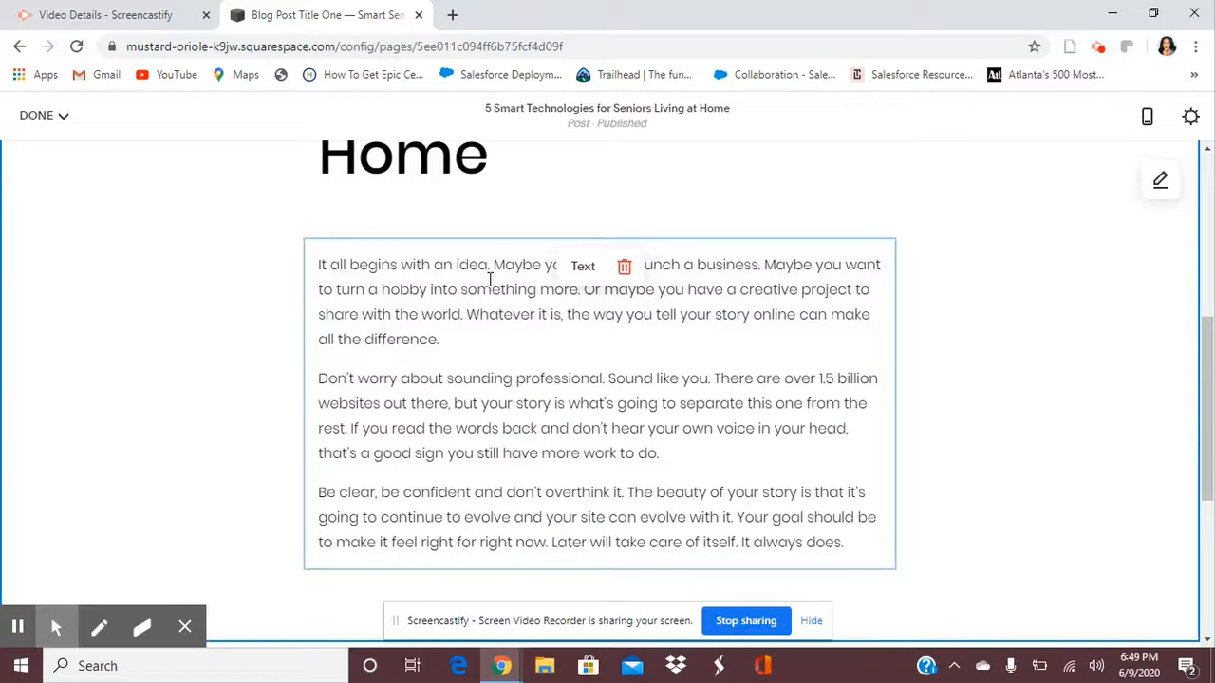
click(490, 281)
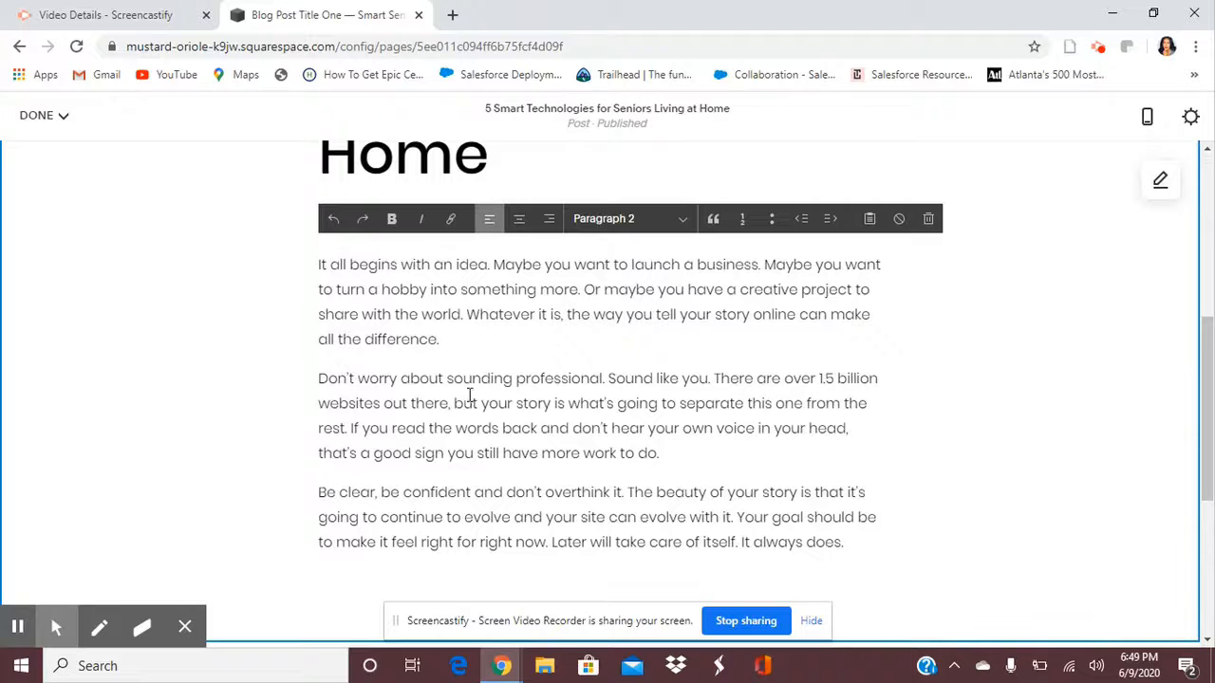
scroll(502, 404, down, 5)
scroll(518, 407, up, 10)
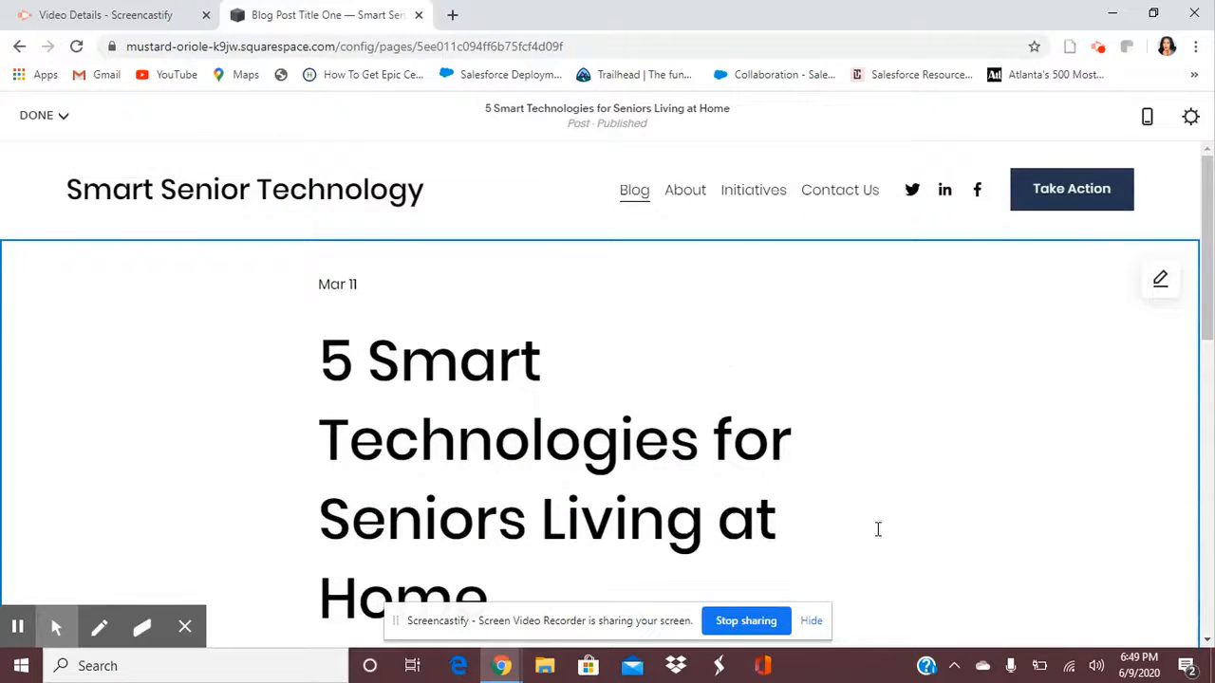
Show the author name and author profile on the blog post through its format settings.
click(1160, 283)
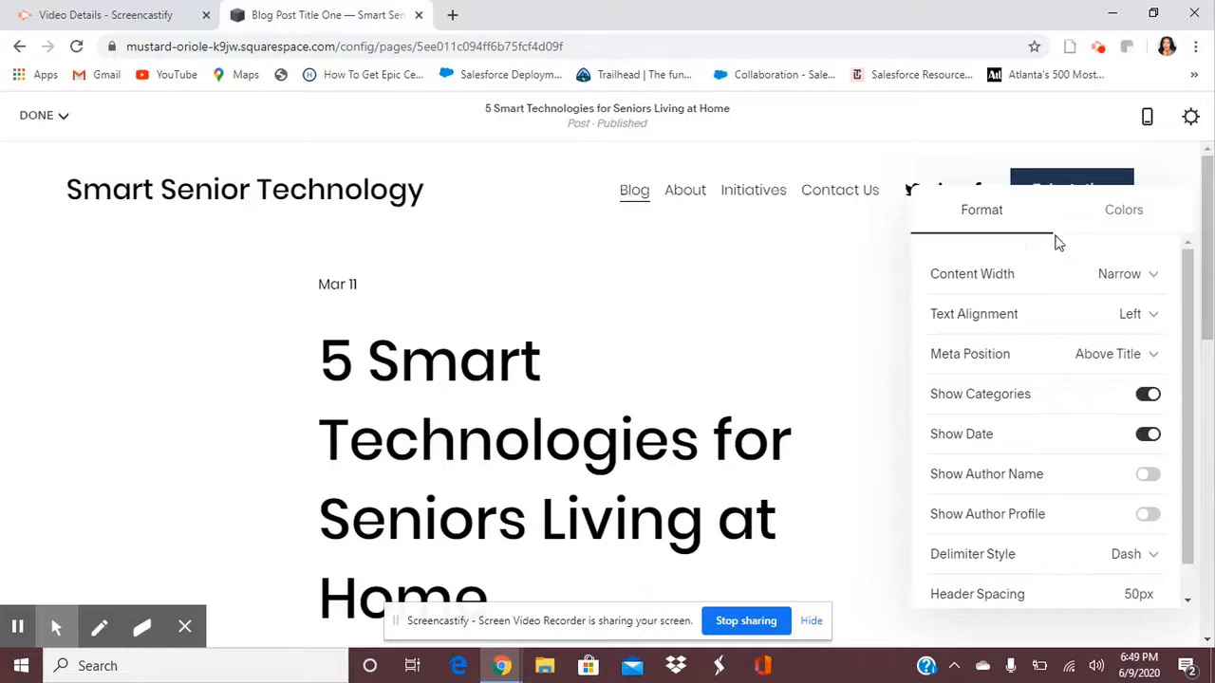
click(1105, 277)
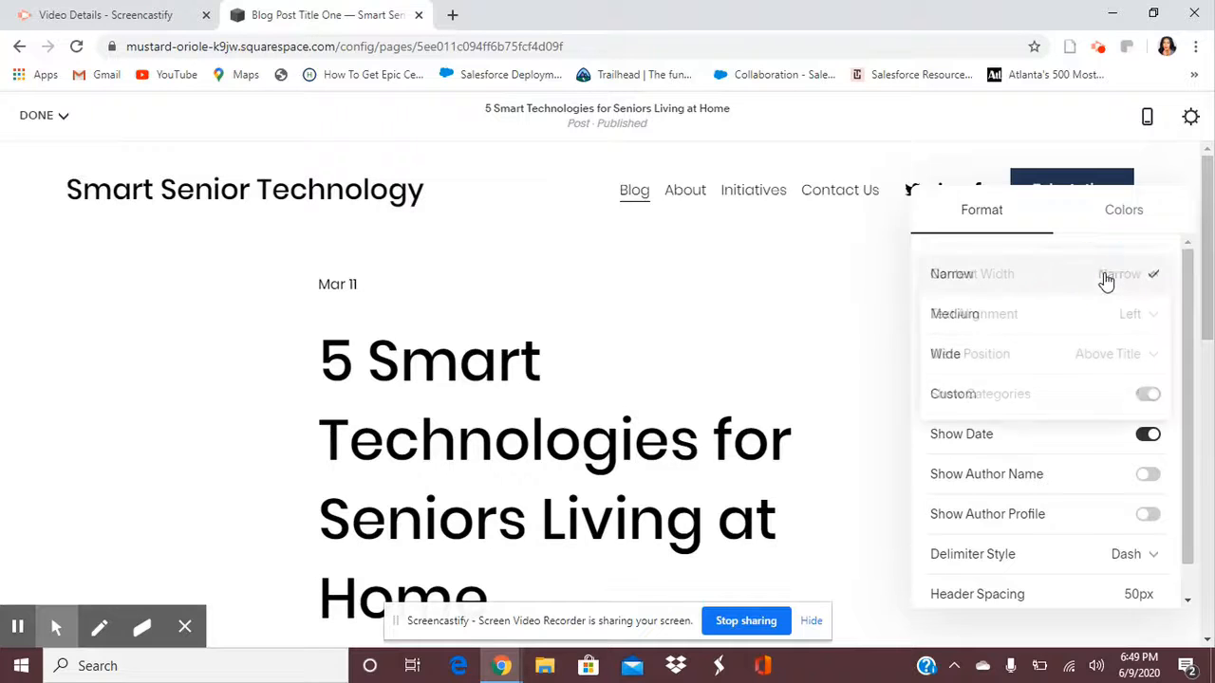
click(1104, 277)
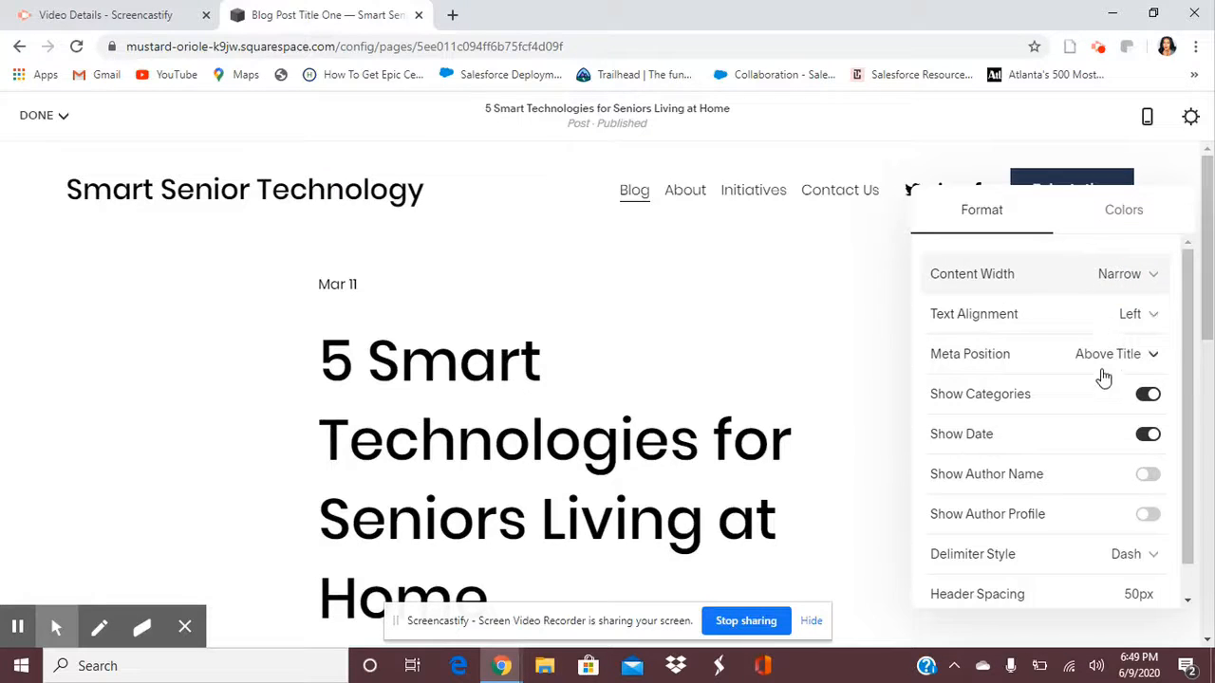
scroll(1091, 446, down, 1)
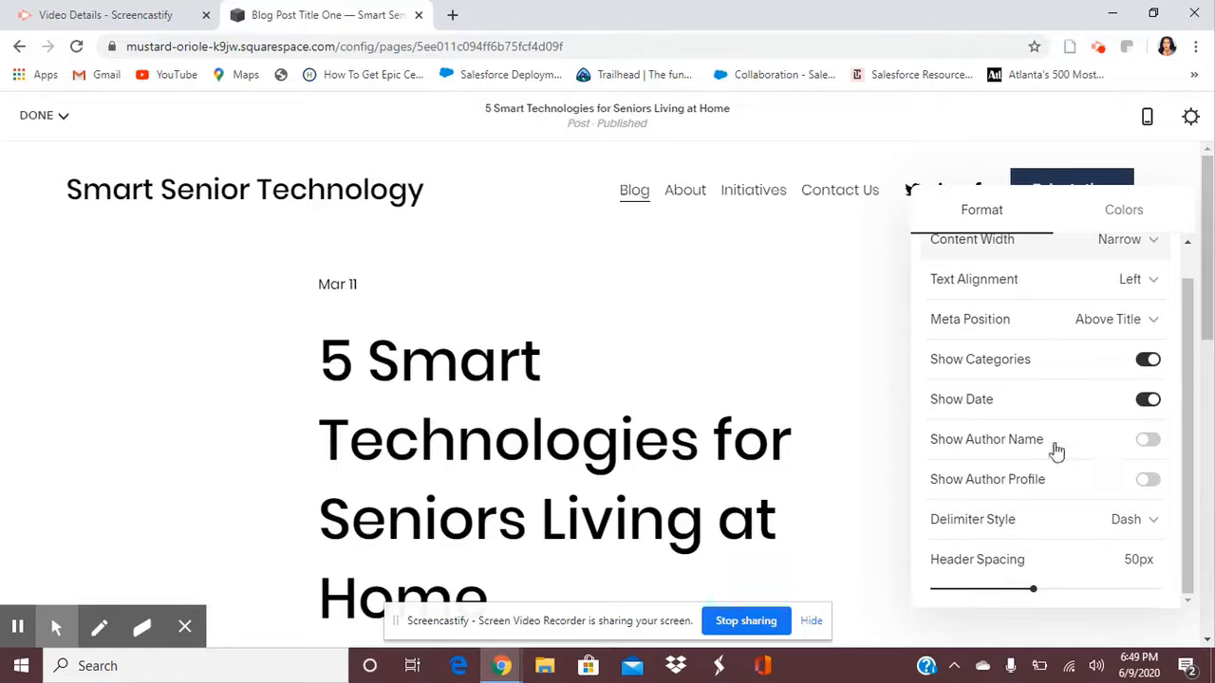
click(1148, 439)
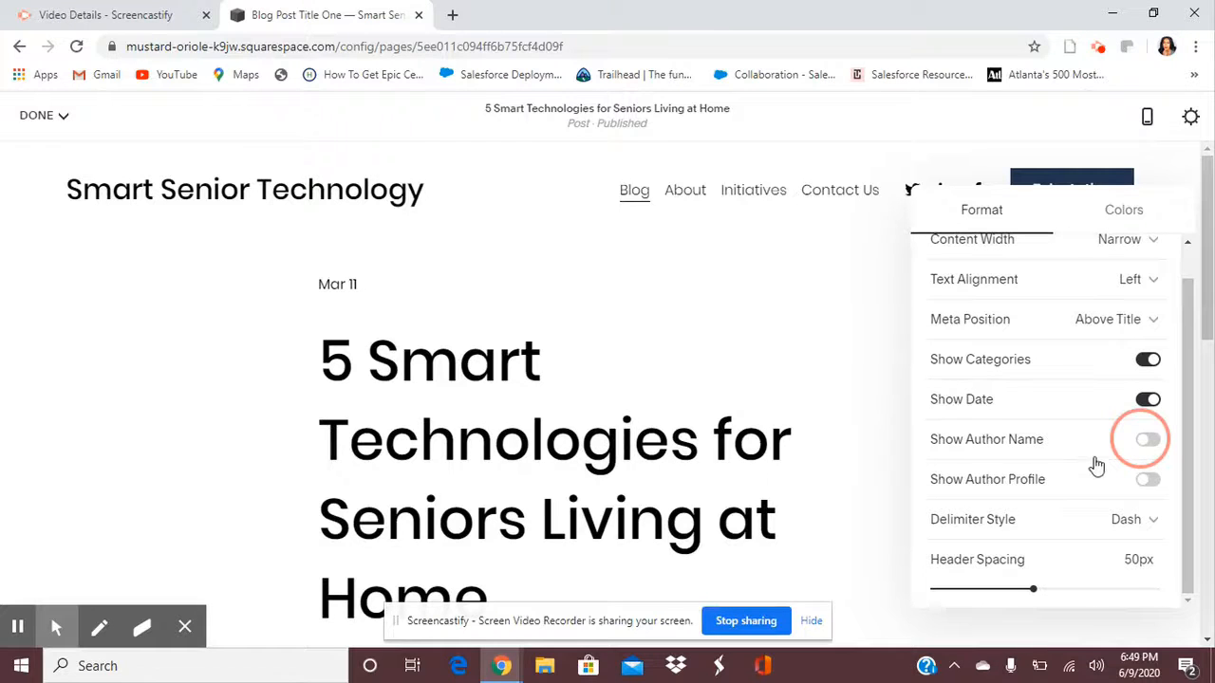
click(1151, 441)
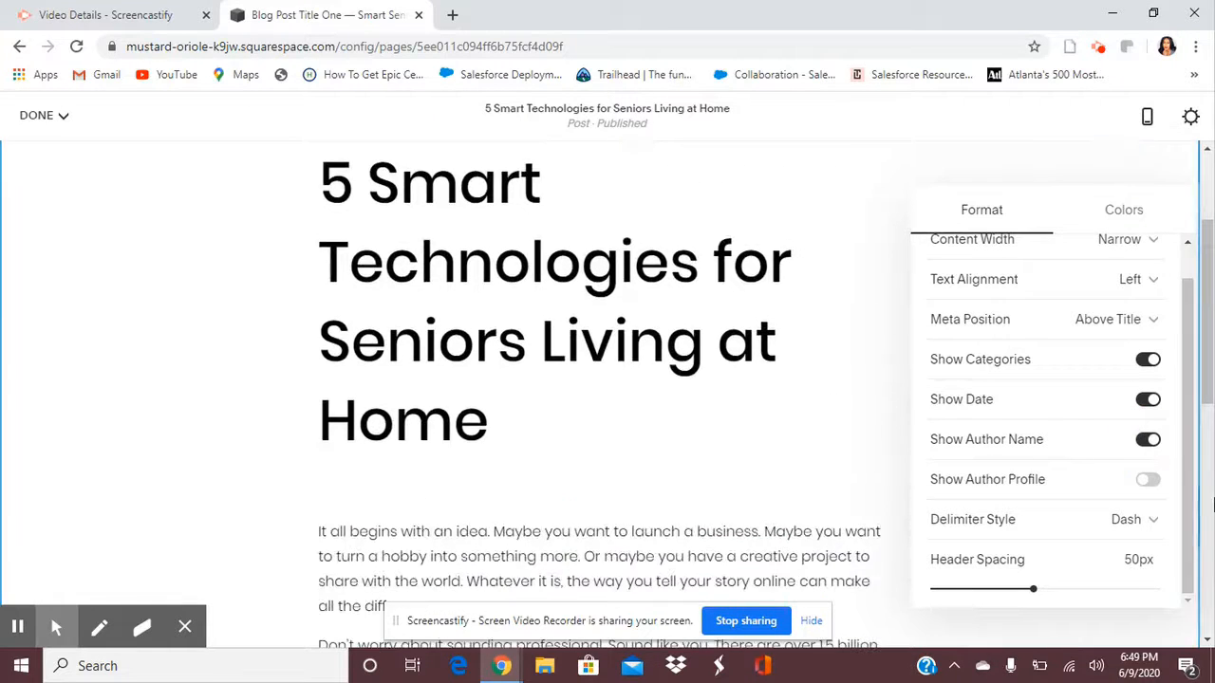
click(1149, 483)
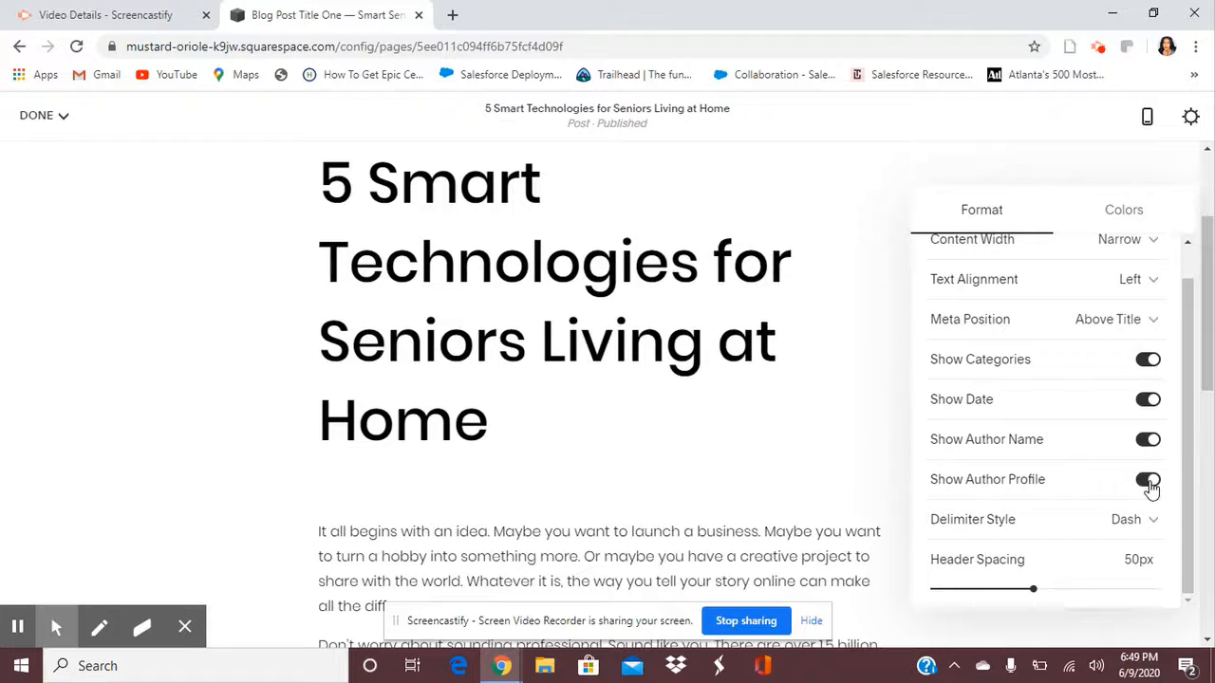
click(1127, 213)
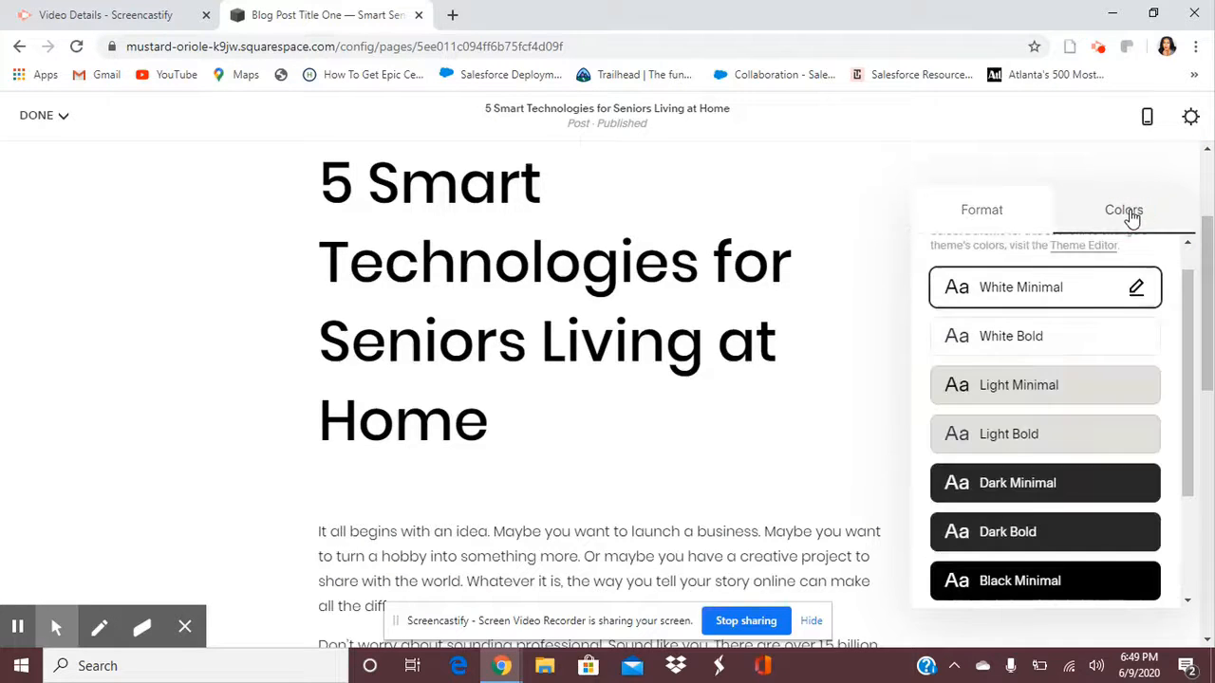
click(966, 218)
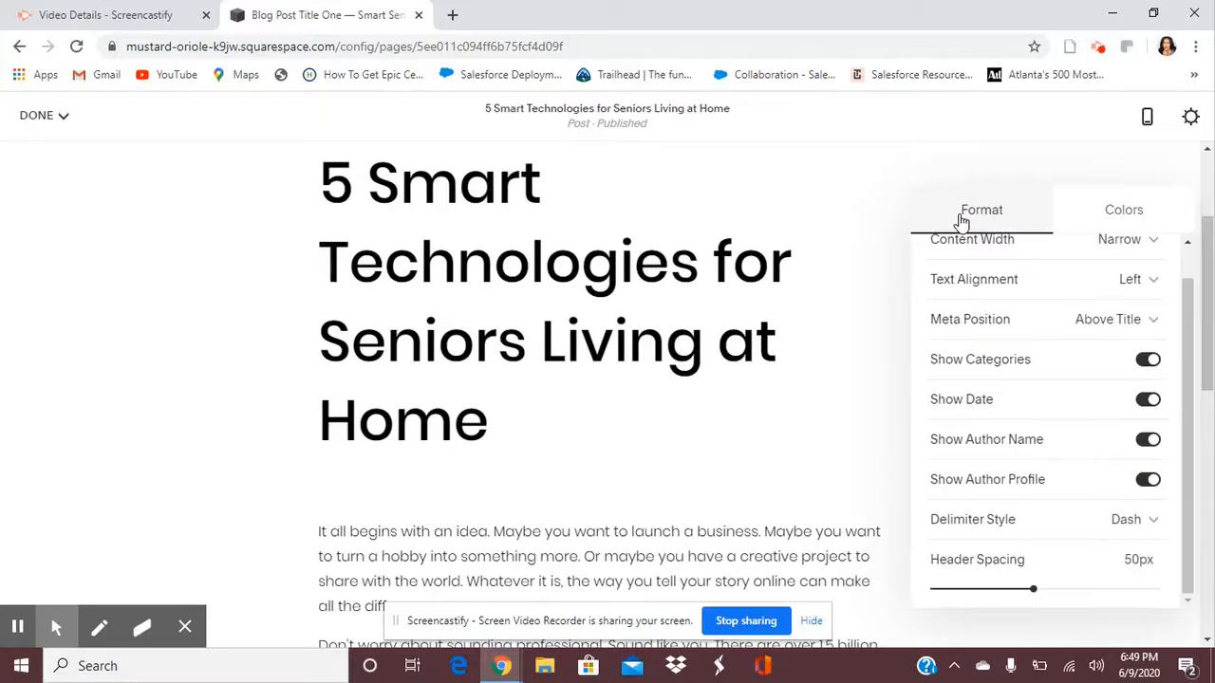
click(851, 329)
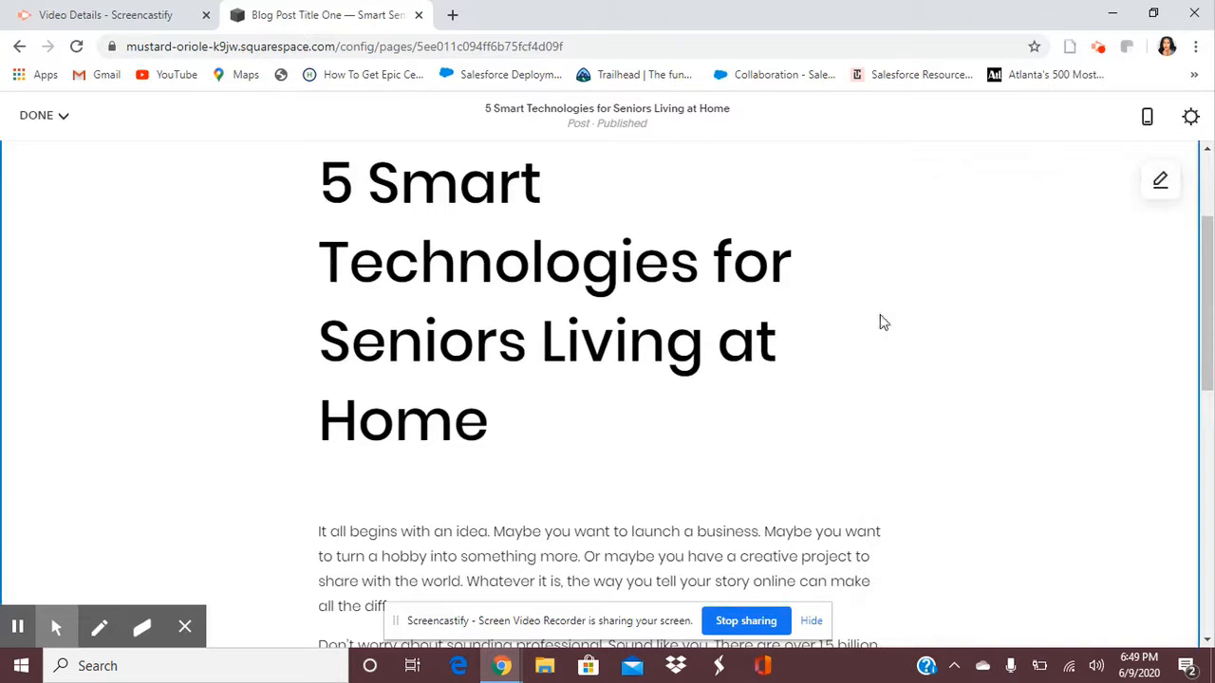
Check the author details at the end and start of the post, and save it to finish editing.
scroll(721, 469, down, 7)
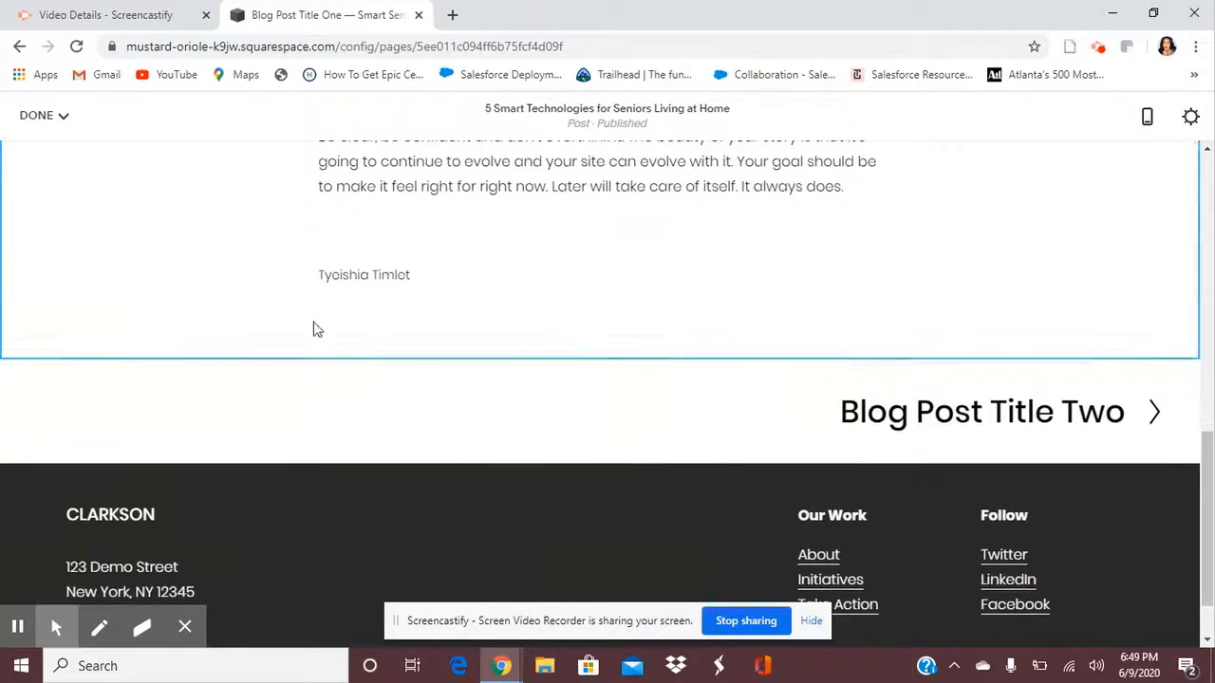
scroll(500, 343, up, 1)
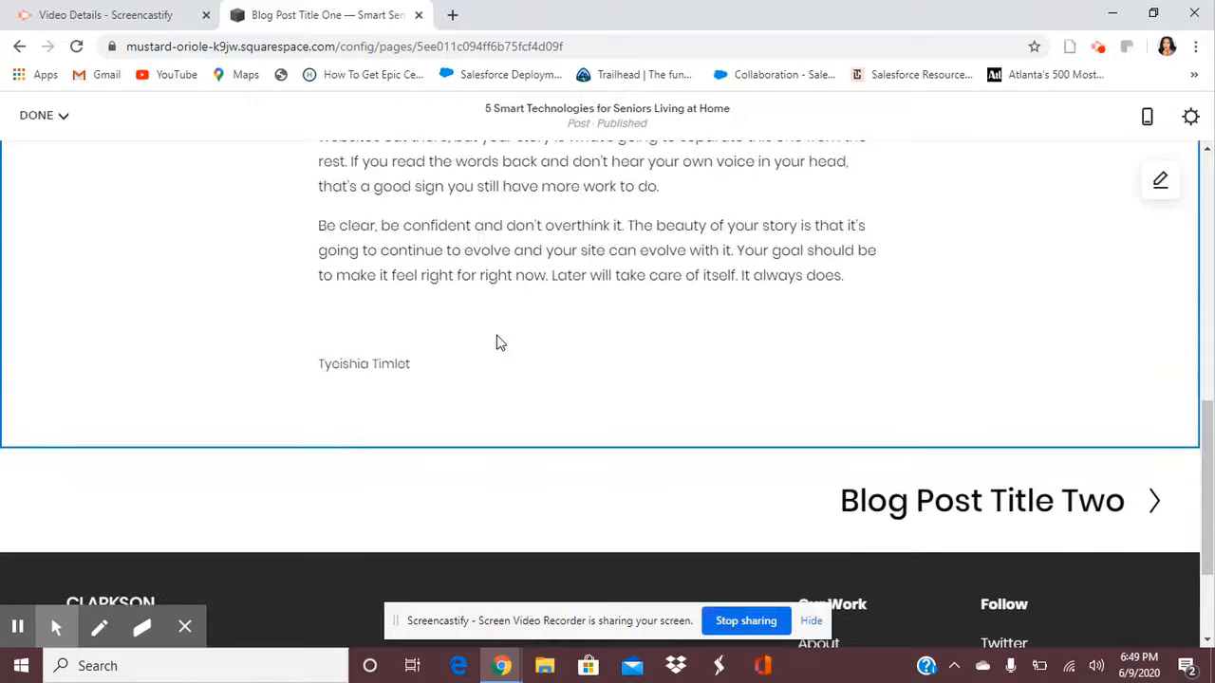
scroll(291, 238, up, 6)
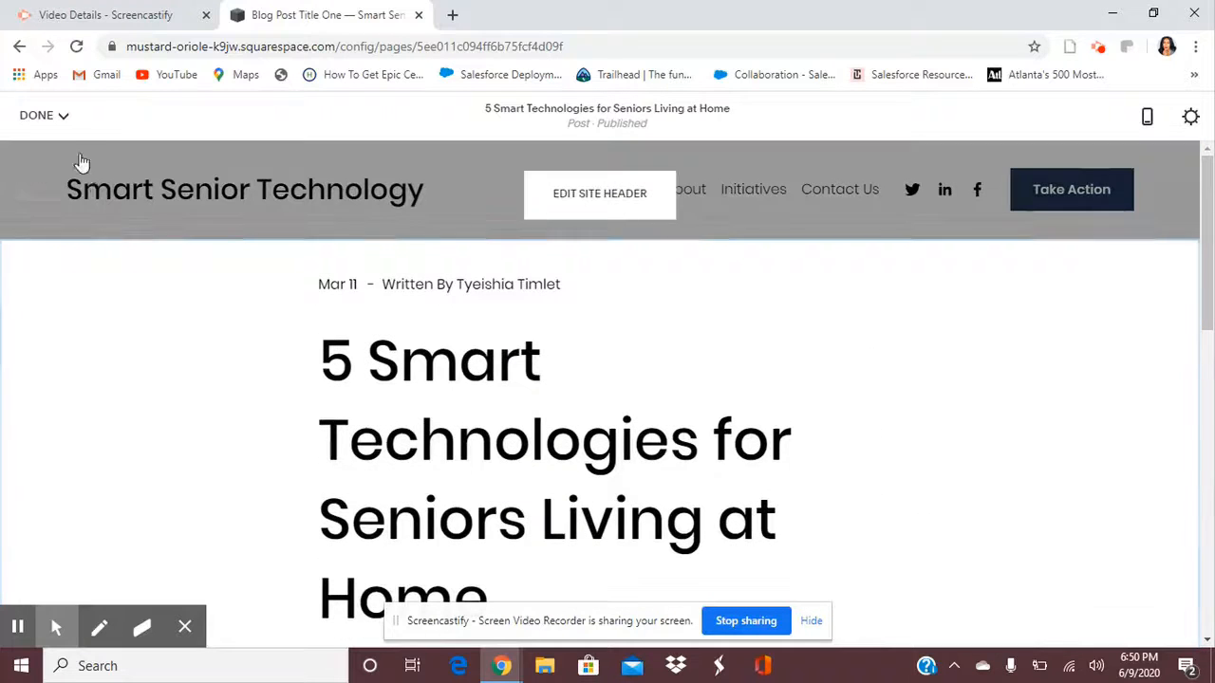
click(63, 117)
click(67, 154)
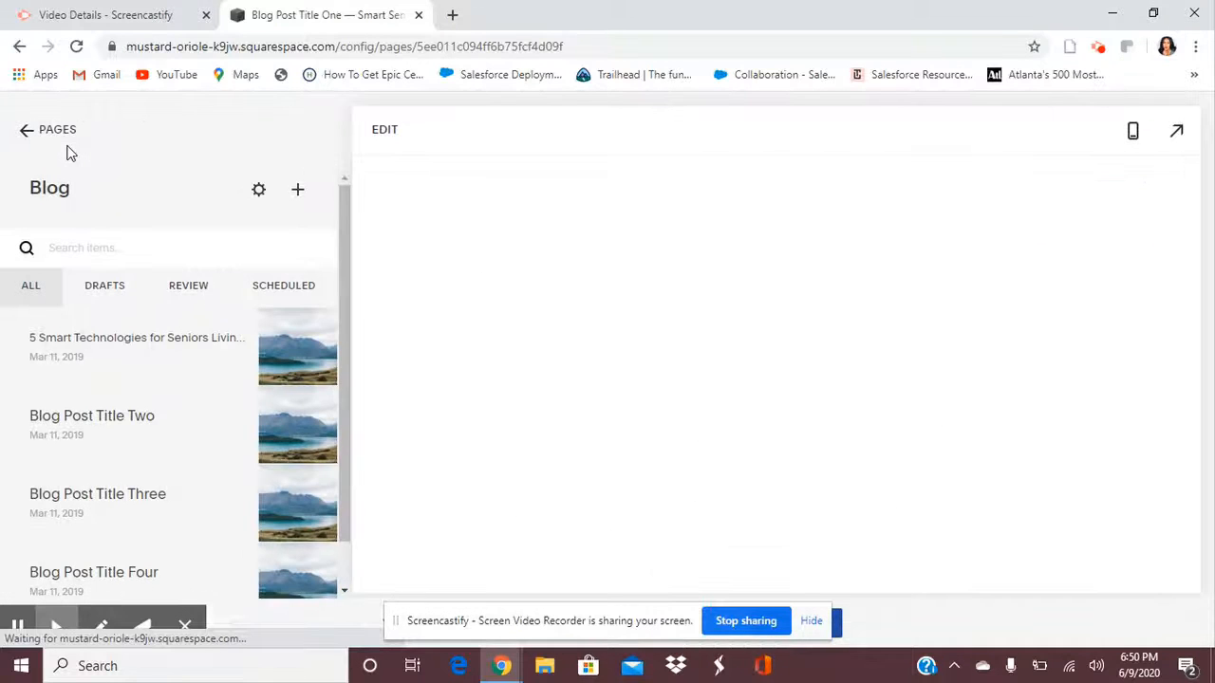
Return to the site's page list and move the Blog page between Initiatives and Contact Us in the main navigation.
click(40, 131)
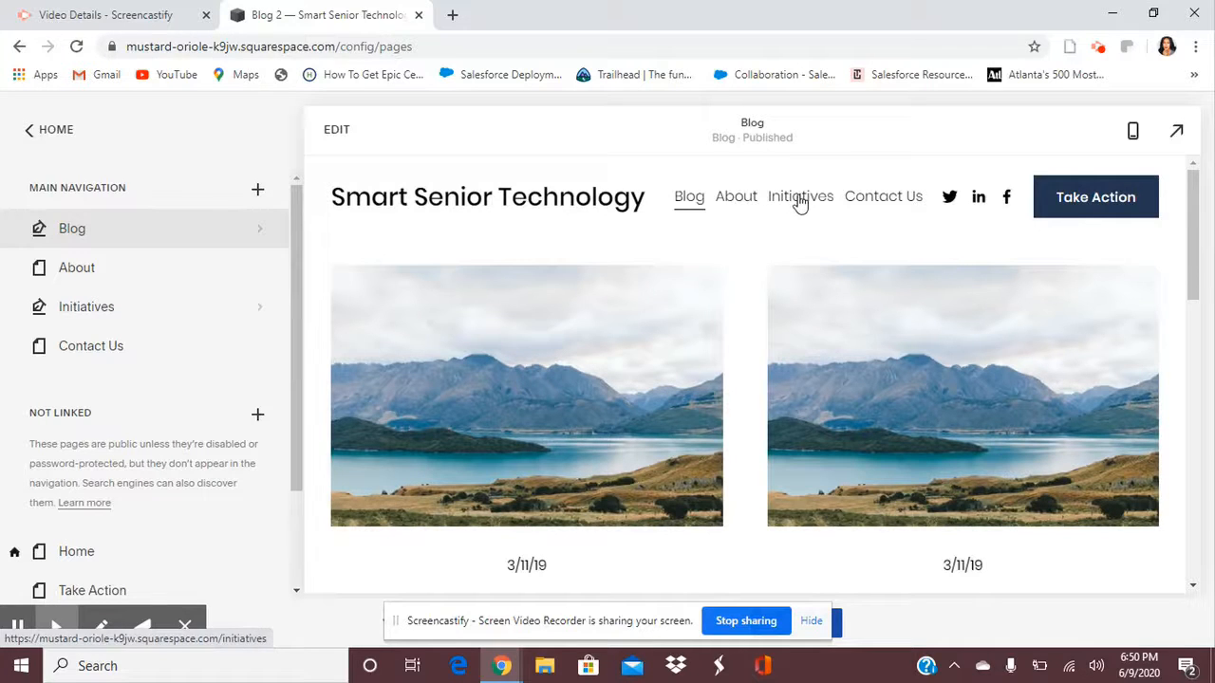
click(159, 238)
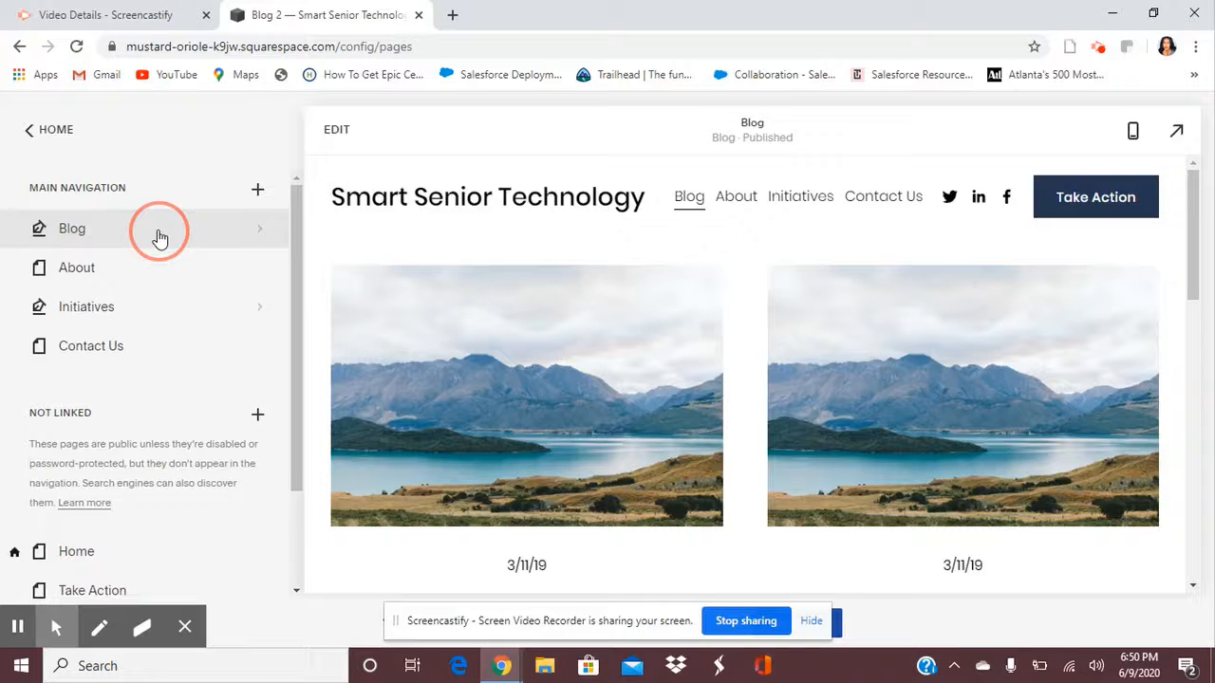
drag(159, 238, 120, 315)
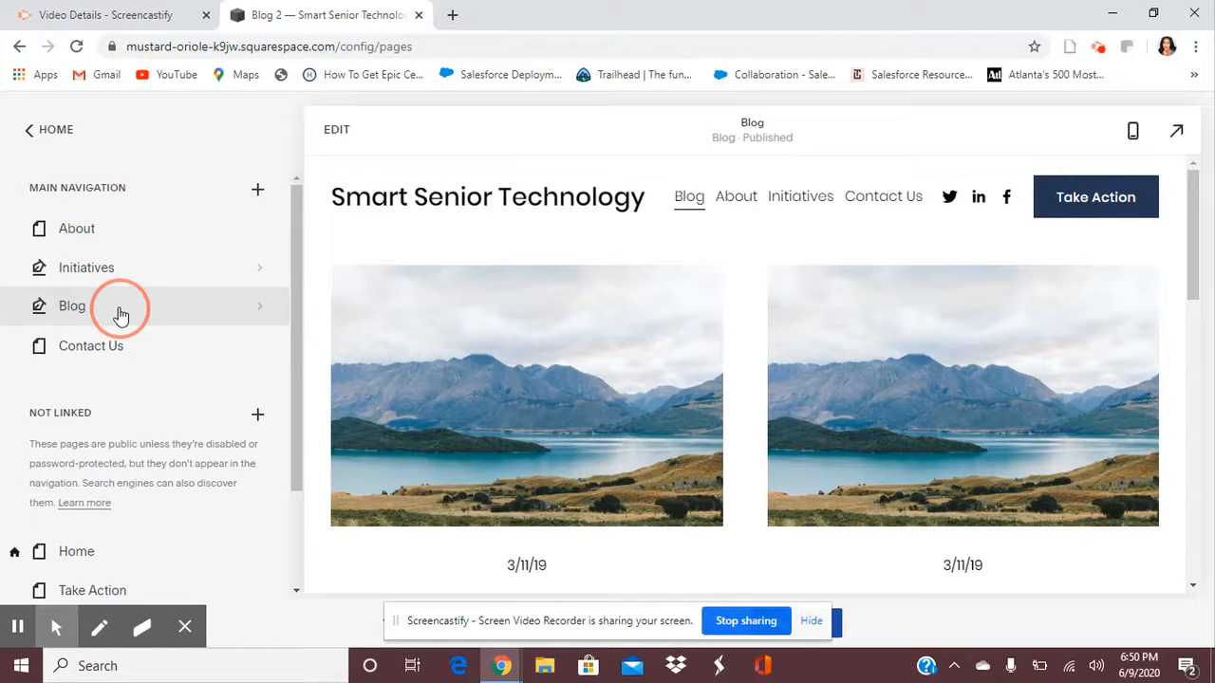
drag(121, 315, 116, 316)
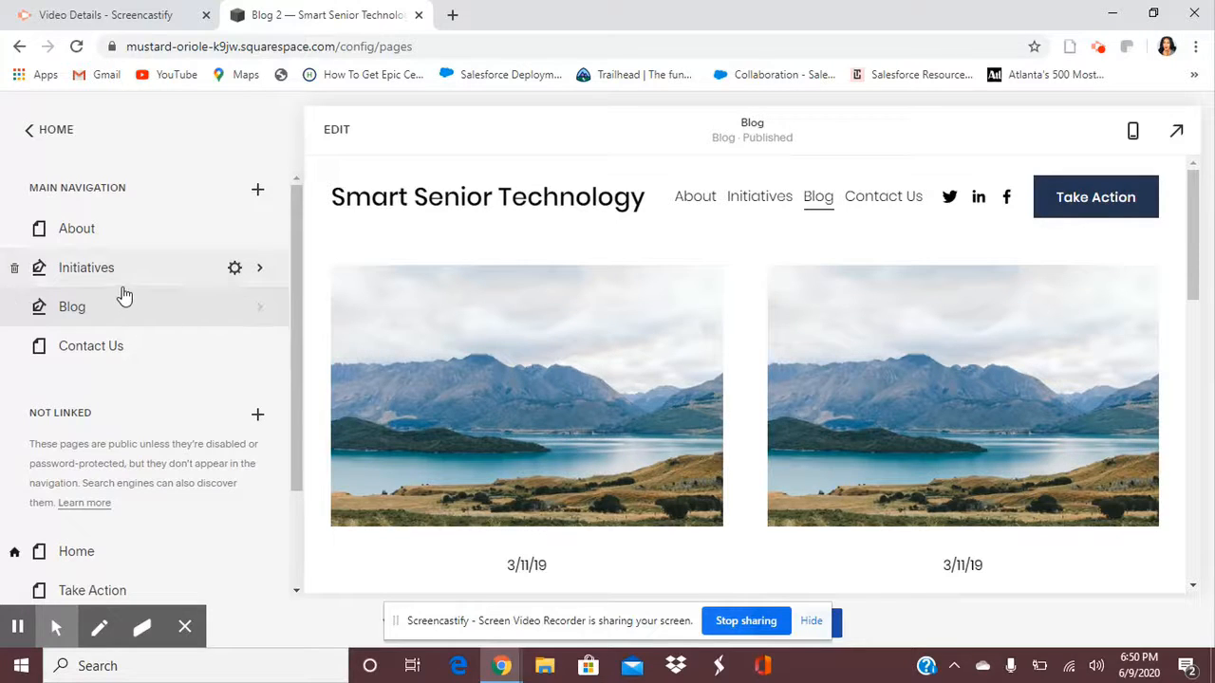
Preview the Home page and look over its hero banner and the section below it.
click(443, 203)
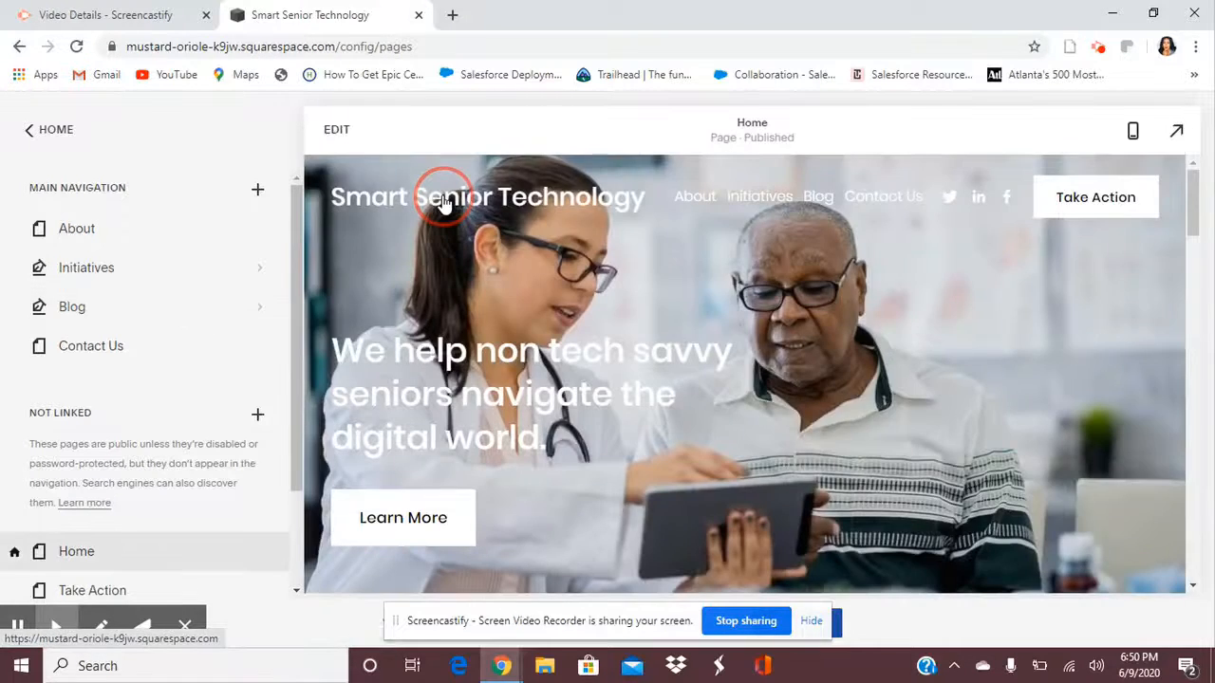
click(49, 133)
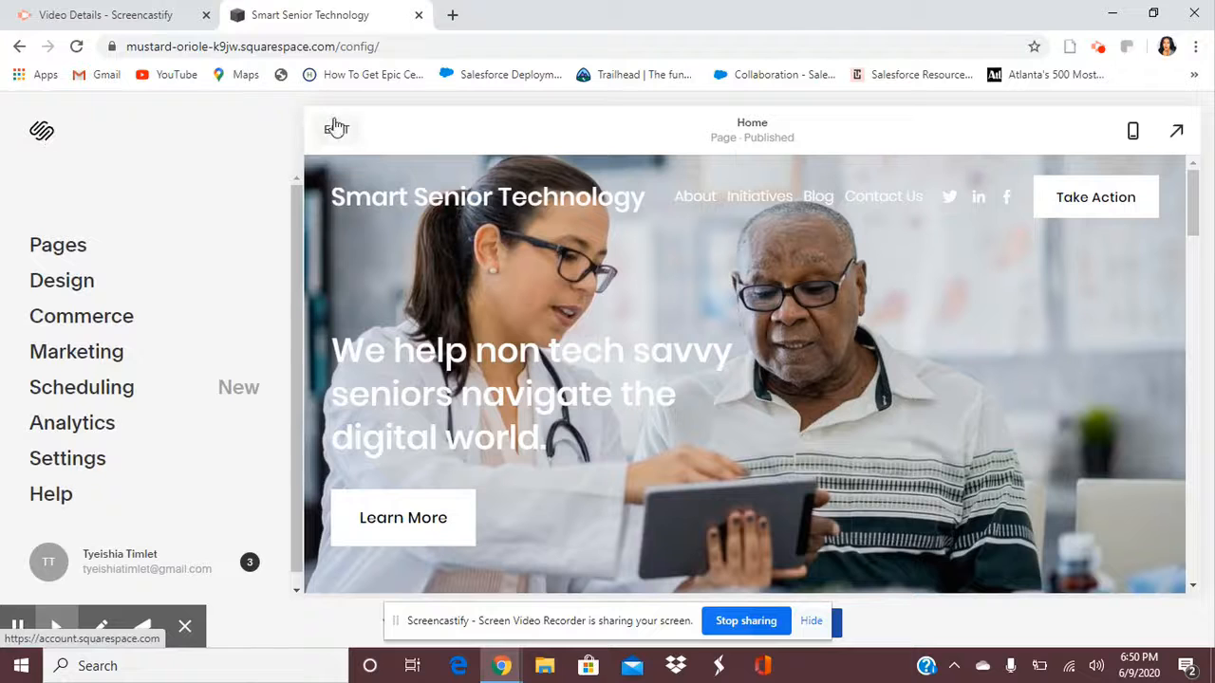
scroll(842, 332, down, 1)
scroll(843, 337, down, 4)
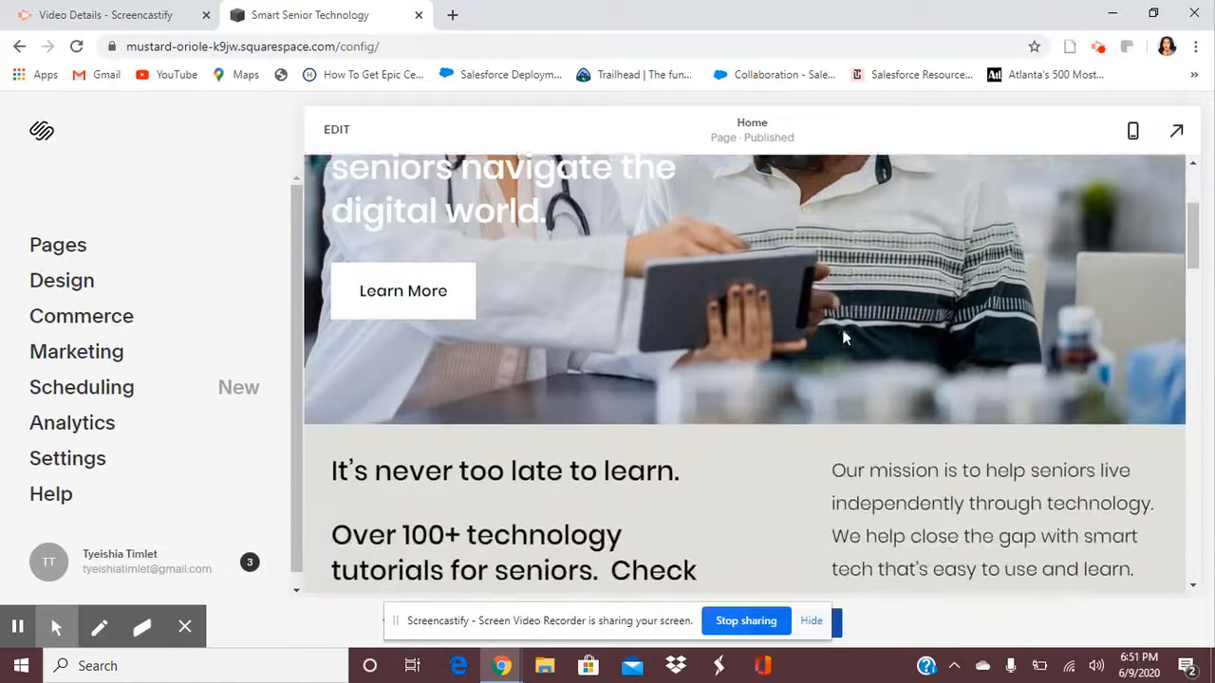
scroll(841, 488, up, 5)
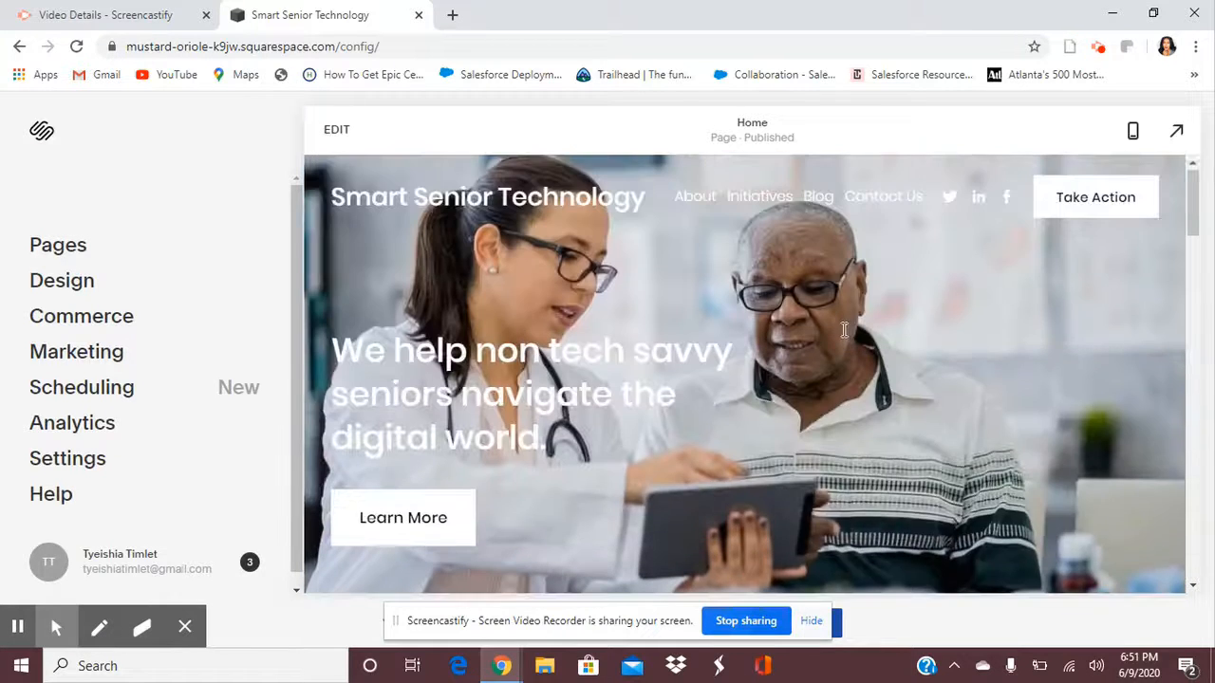
Look through the sans-serif font packs available in the site's design settings.
click(62, 286)
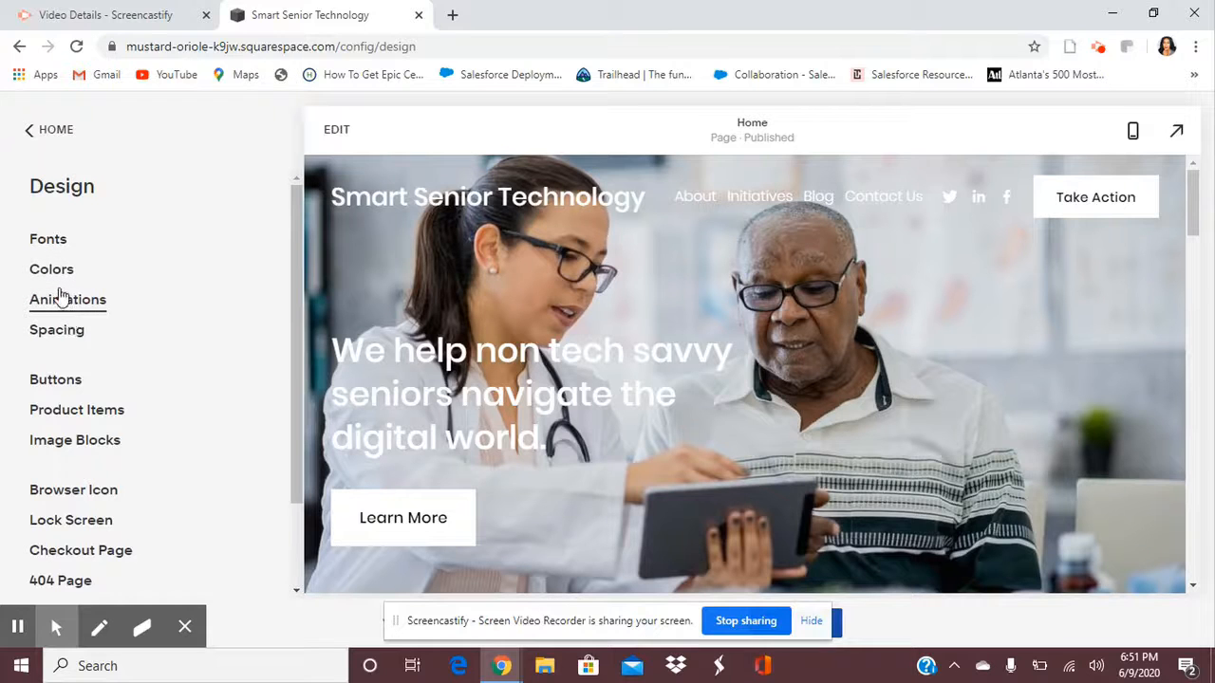
click(57, 251)
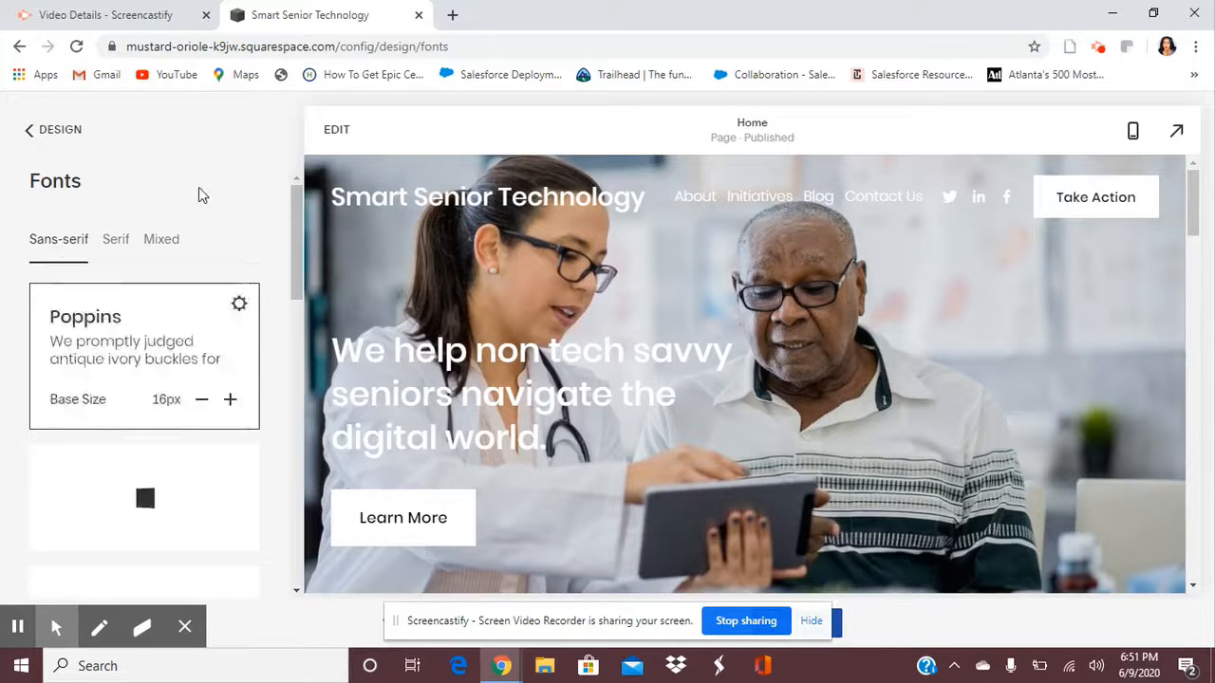
scroll(257, 326, down, 1)
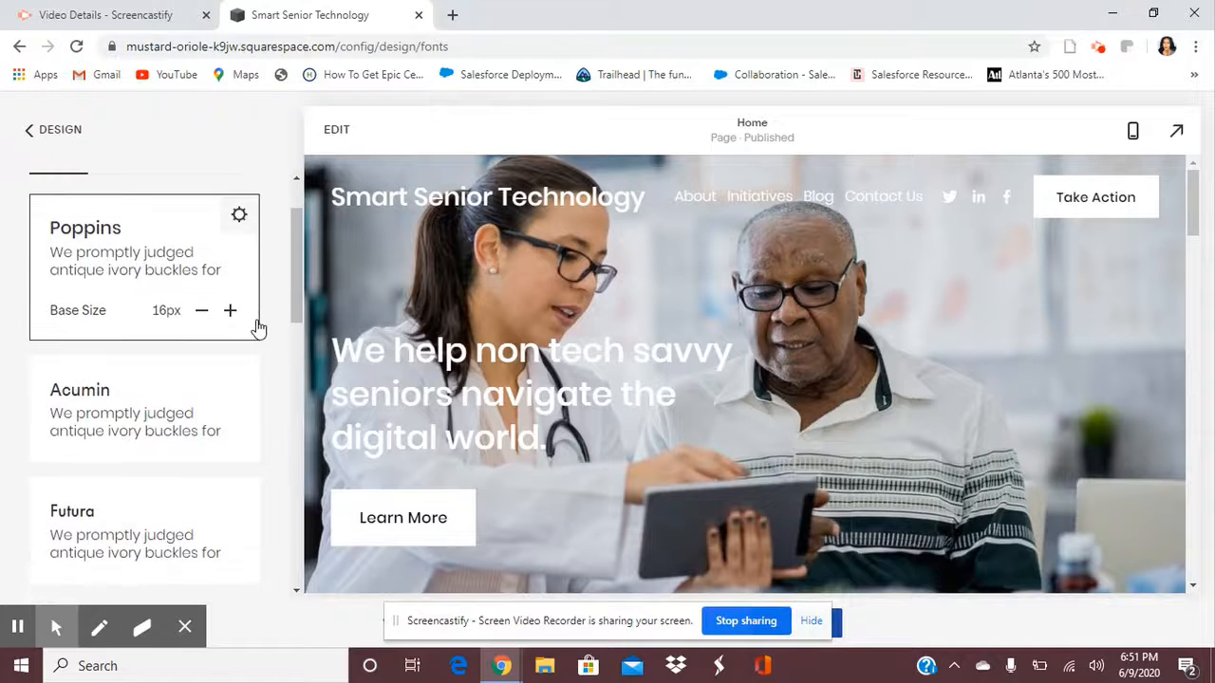
scroll(257, 325, down, 3)
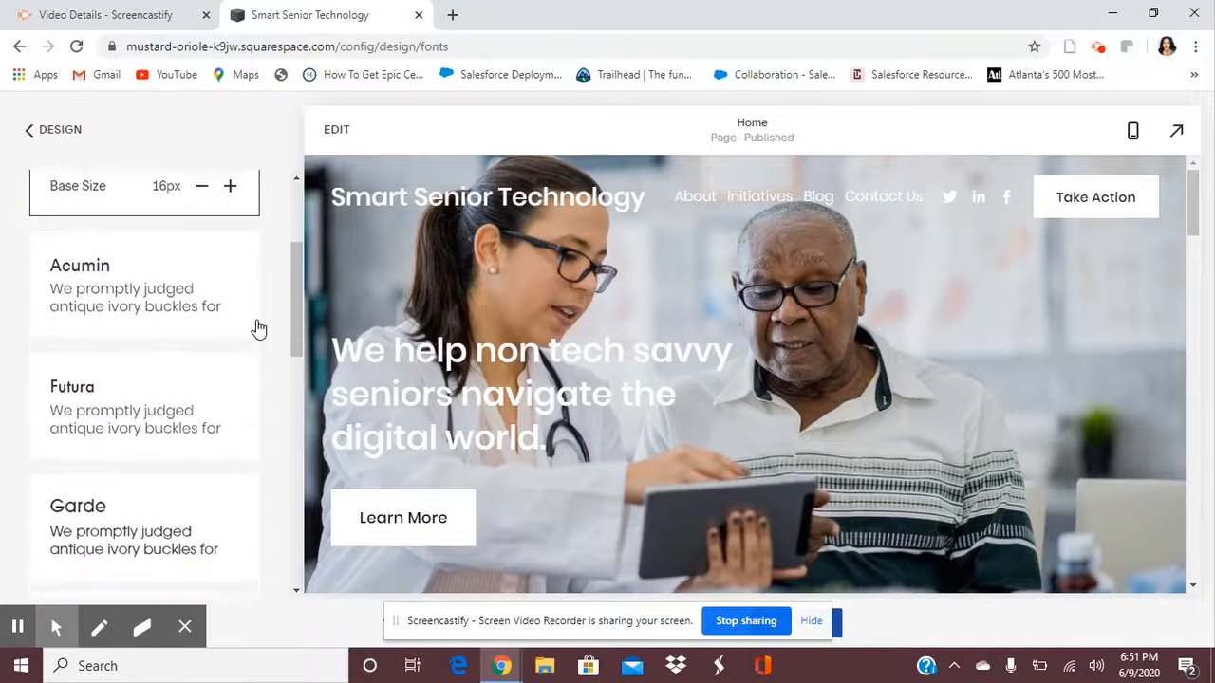
scroll(257, 325, down, 3)
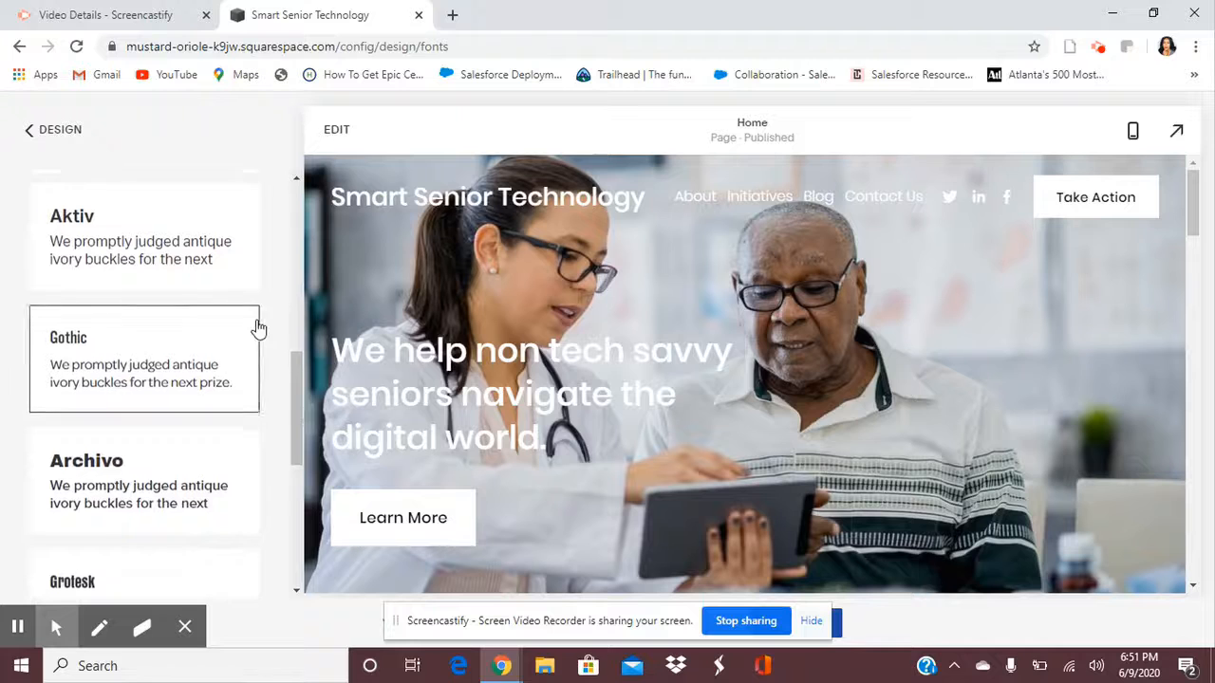
scroll(257, 326, down, 2)
scroll(258, 326, down, 1)
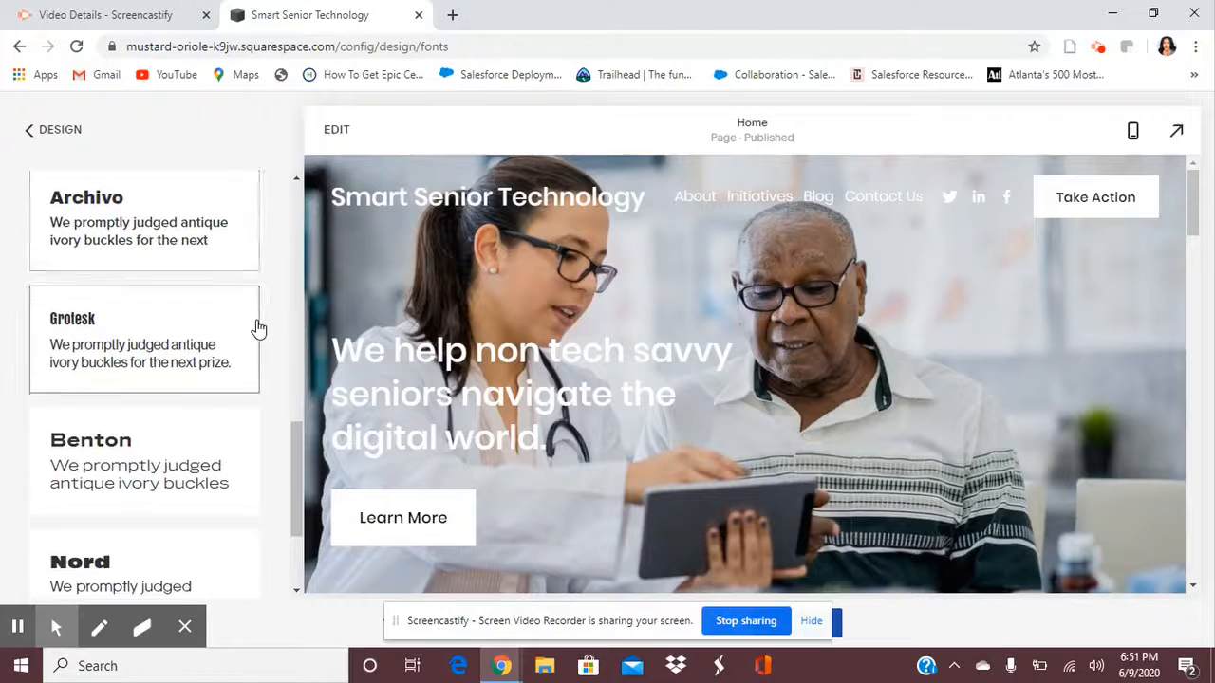
scroll(258, 325, down, 2)
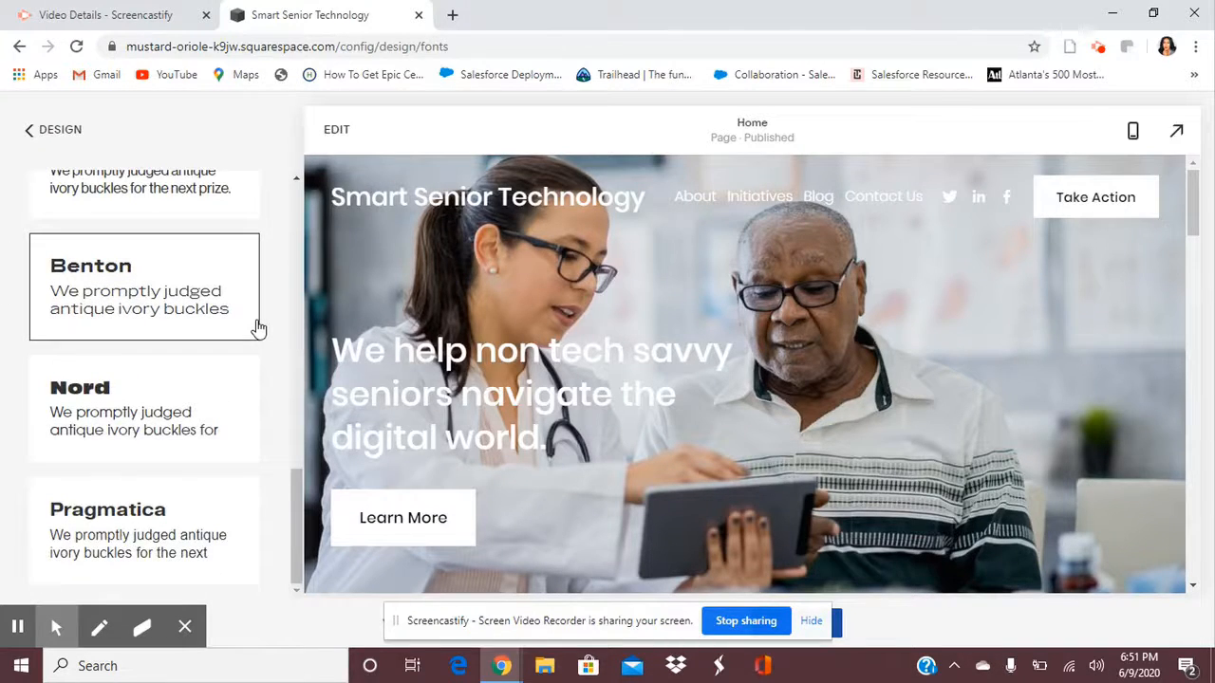
scroll(257, 327, up, 10)
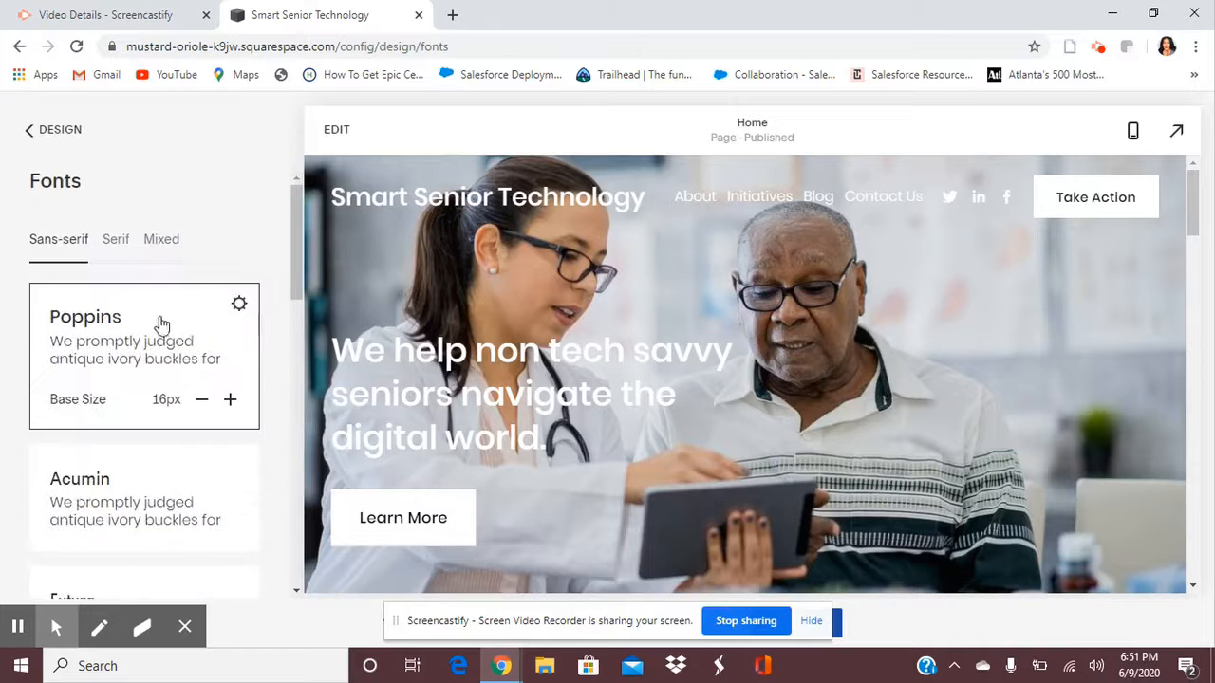
Look through the serif font packs and the text on the Home page, and leave the font settings.
click(113, 242)
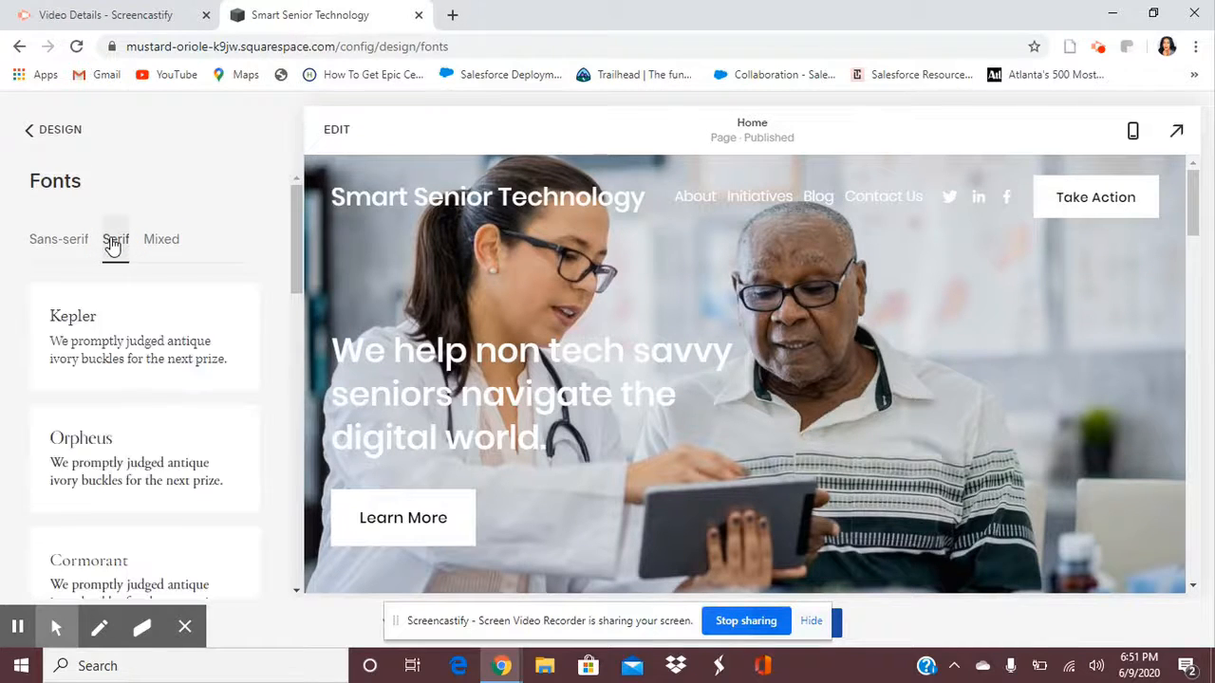
scroll(119, 282, down, 3)
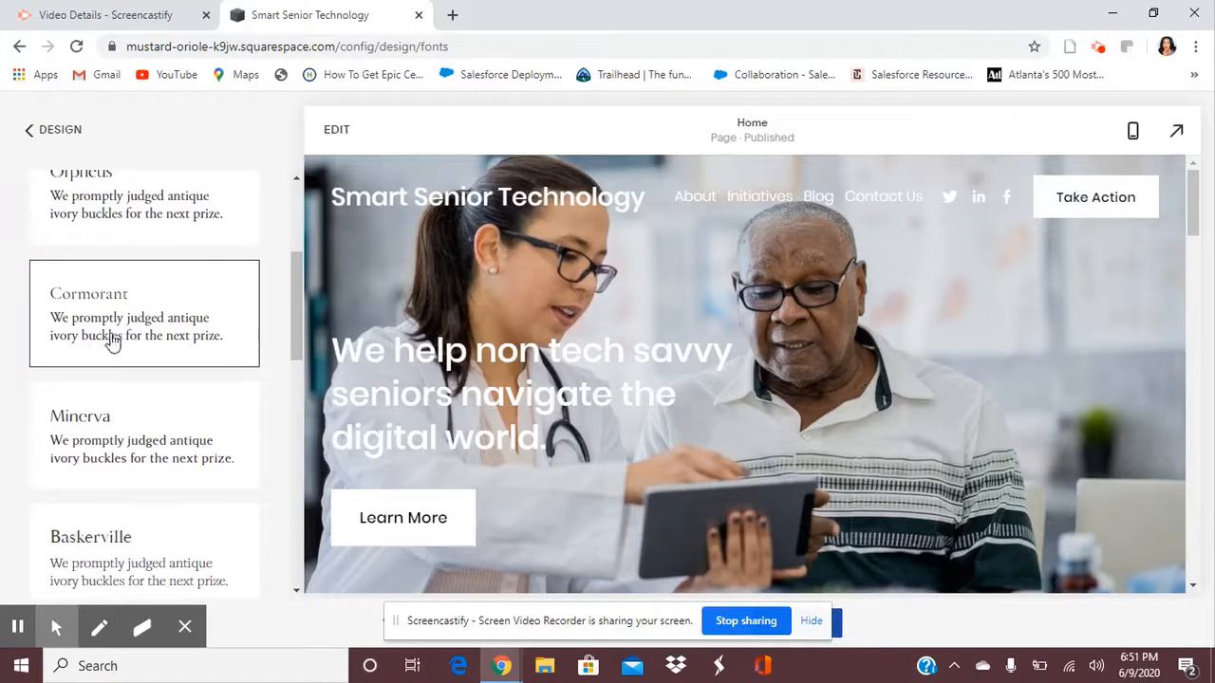
scroll(164, 406, down, 2)
scroll(147, 447, down, 5)
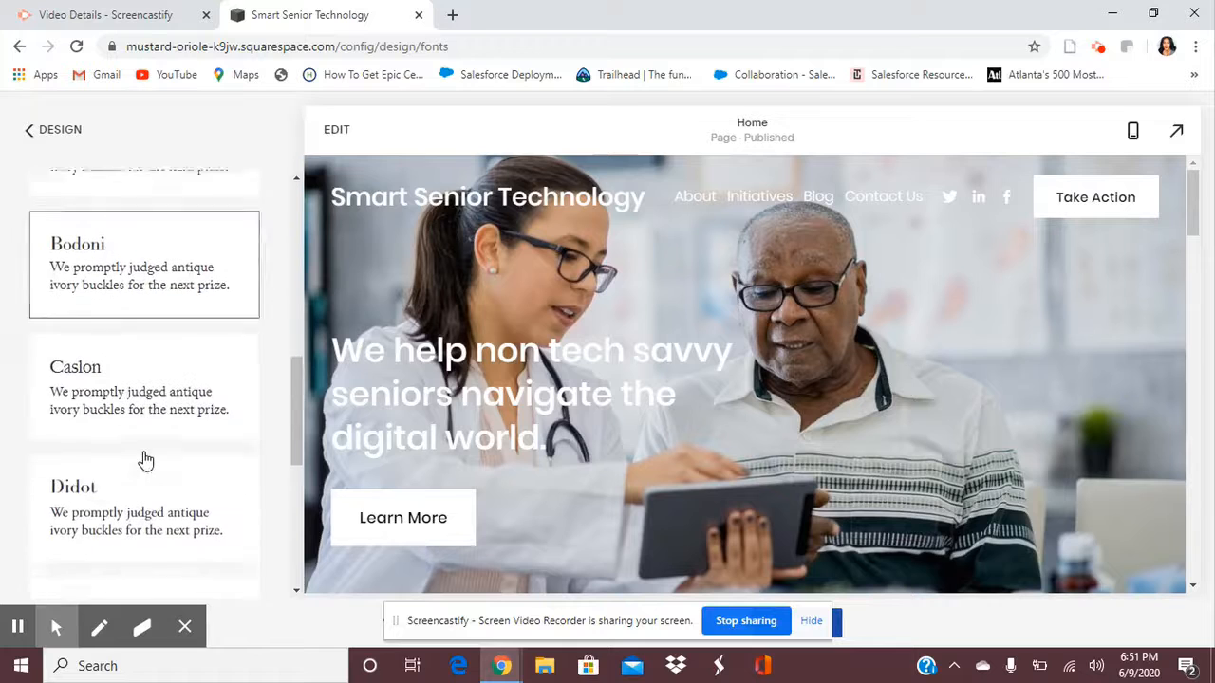
scroll(144, 457, up, 5)
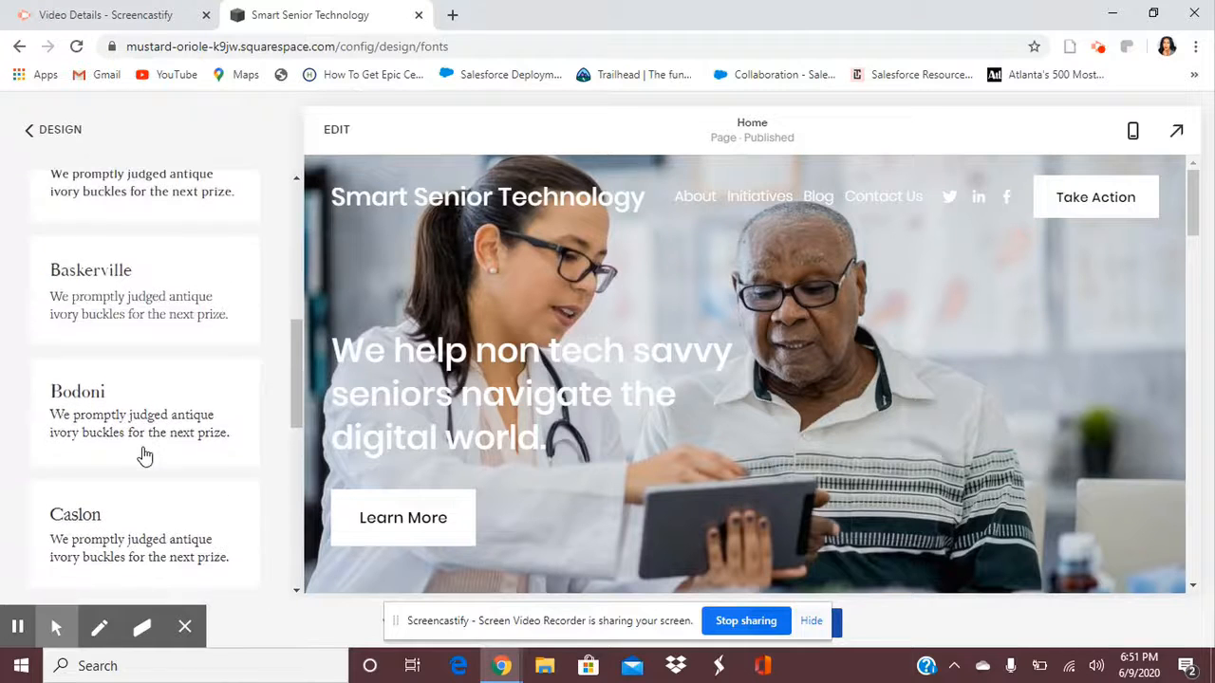
scroll(145, 457, down, 5)
scroll(144, 457, up, 1)
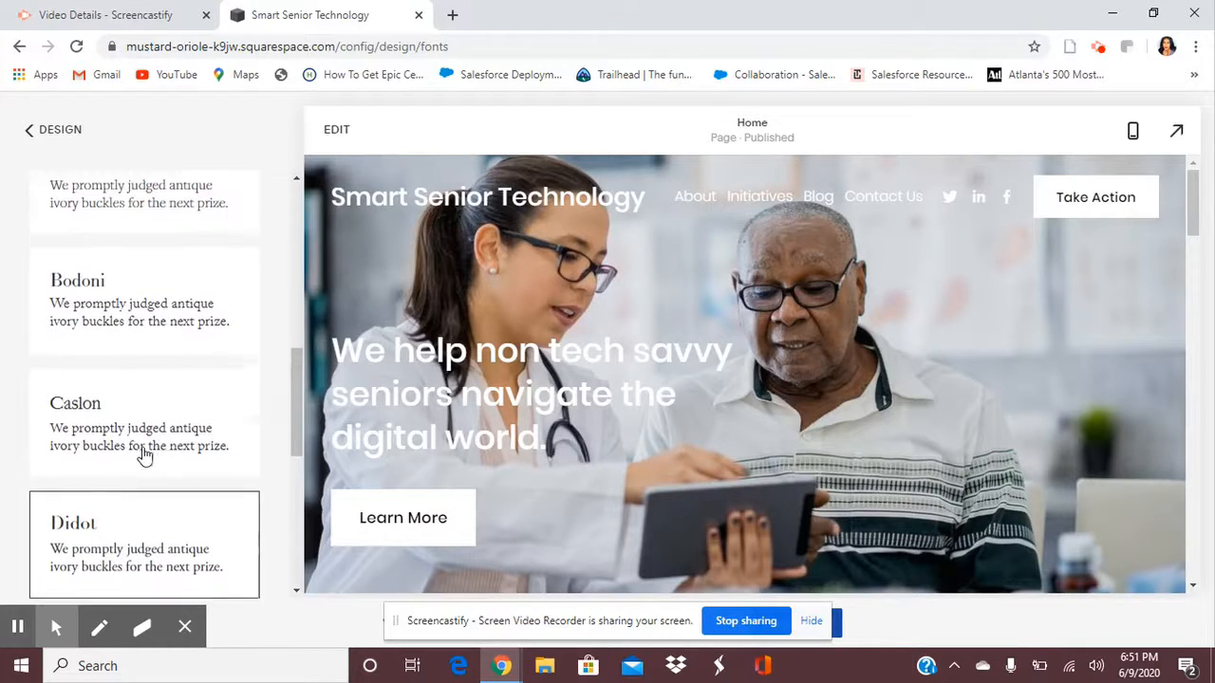
scroll(551, 471, down, 8)
scroll(638, 300, up, 1)
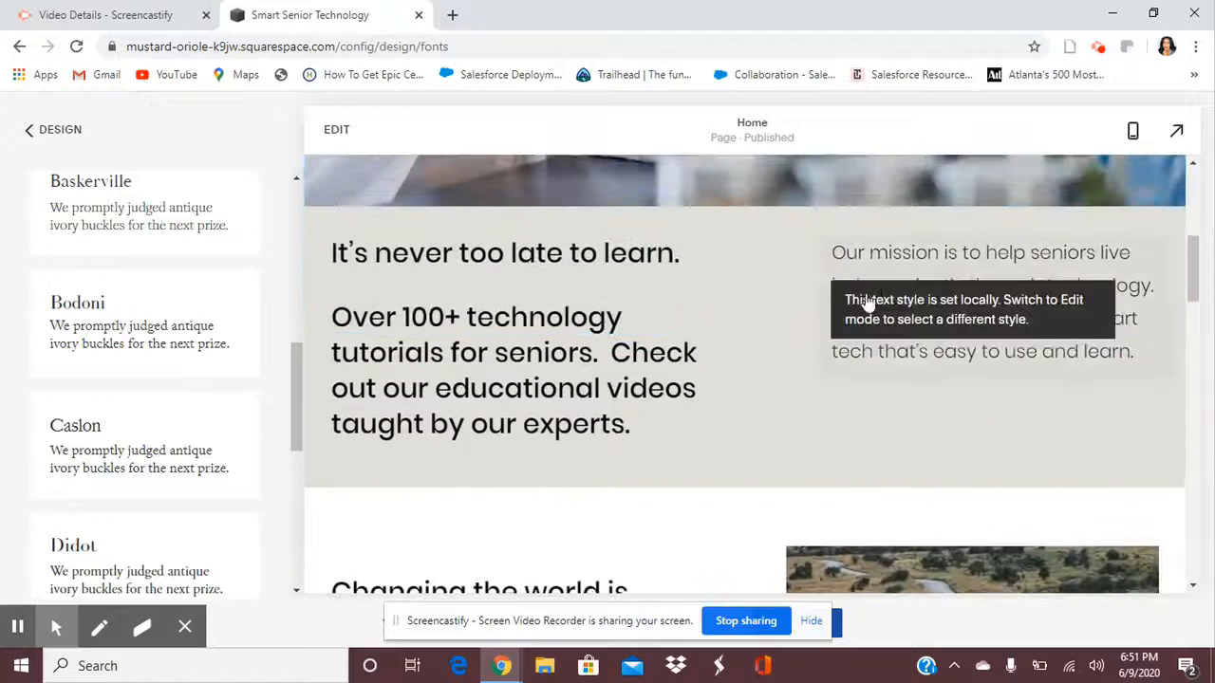
click(60, 130)
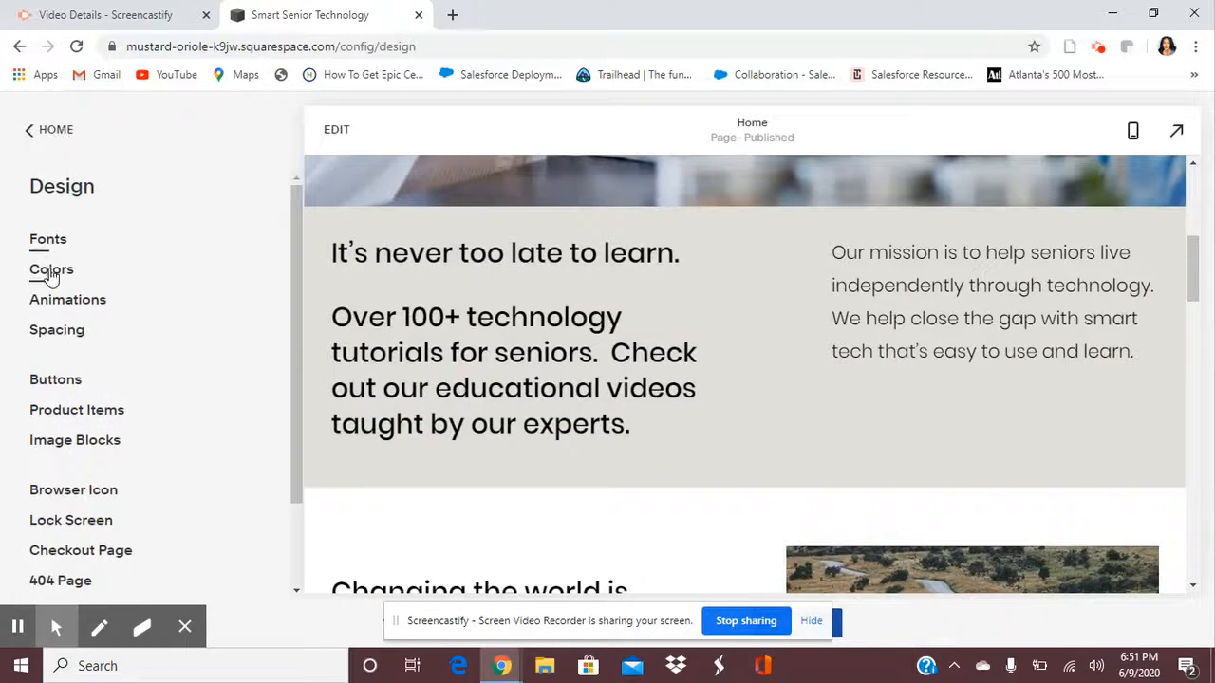
Change the site's color palette to the designer palette of blue, light gray and light blue, and save it.
click(50, 273)
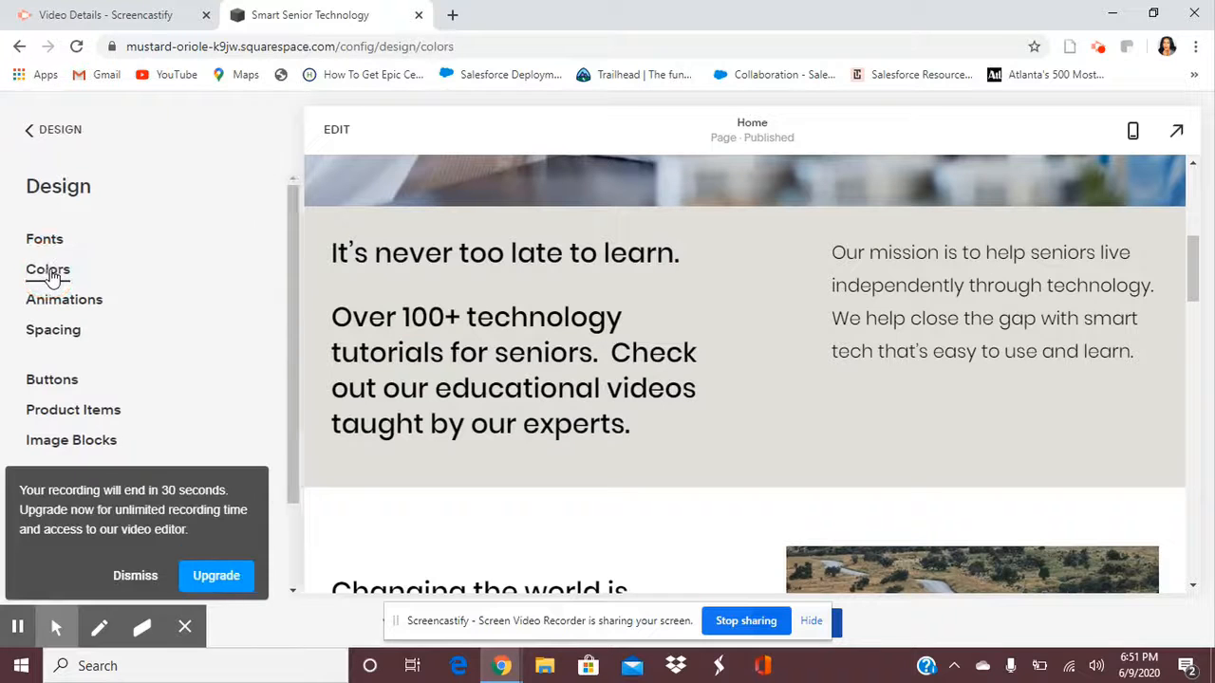
click(137, 576)
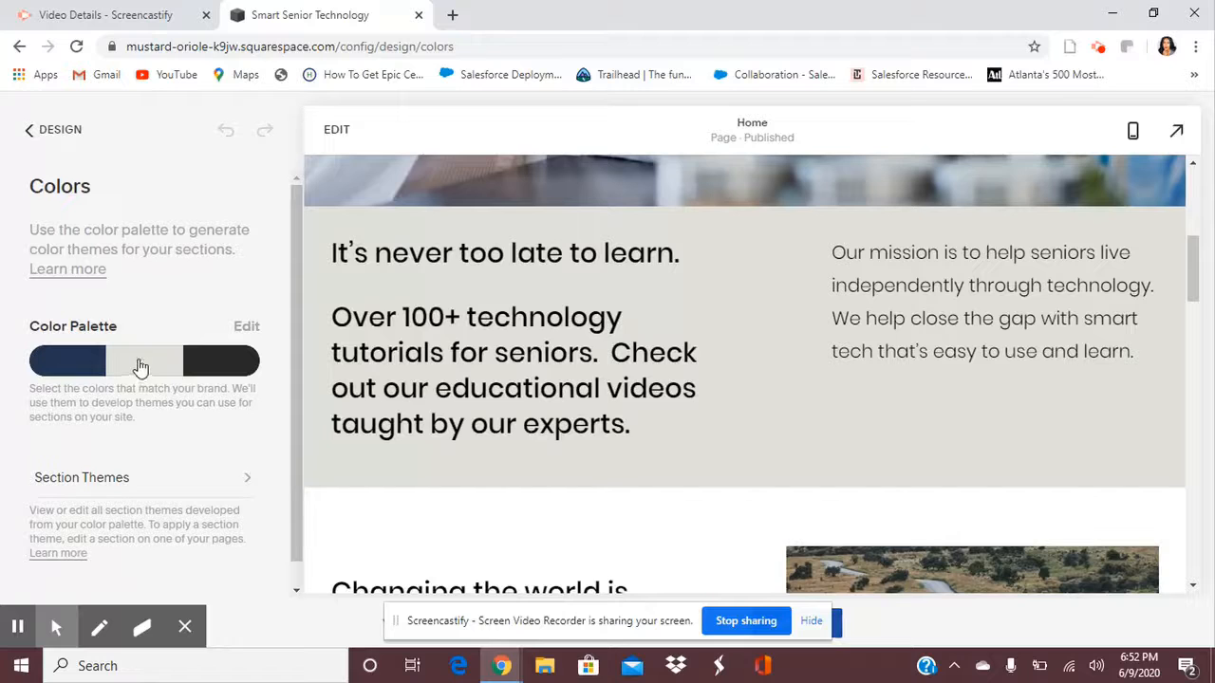
click(247, 327)
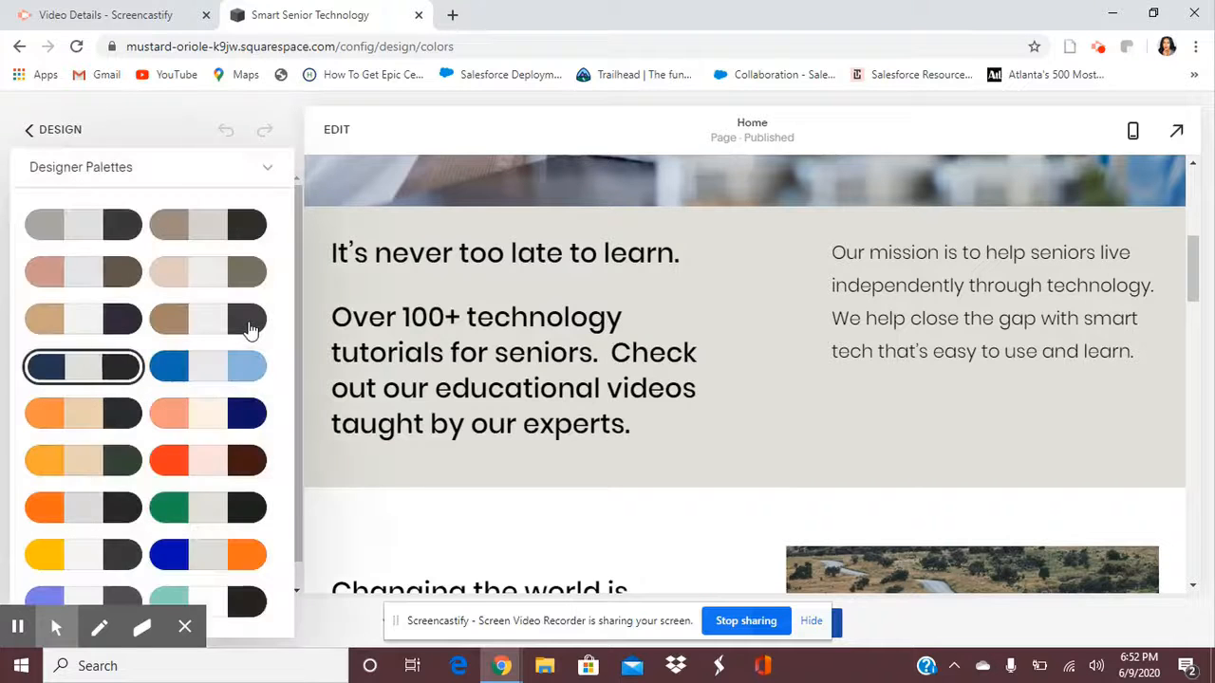
click(190, 368)
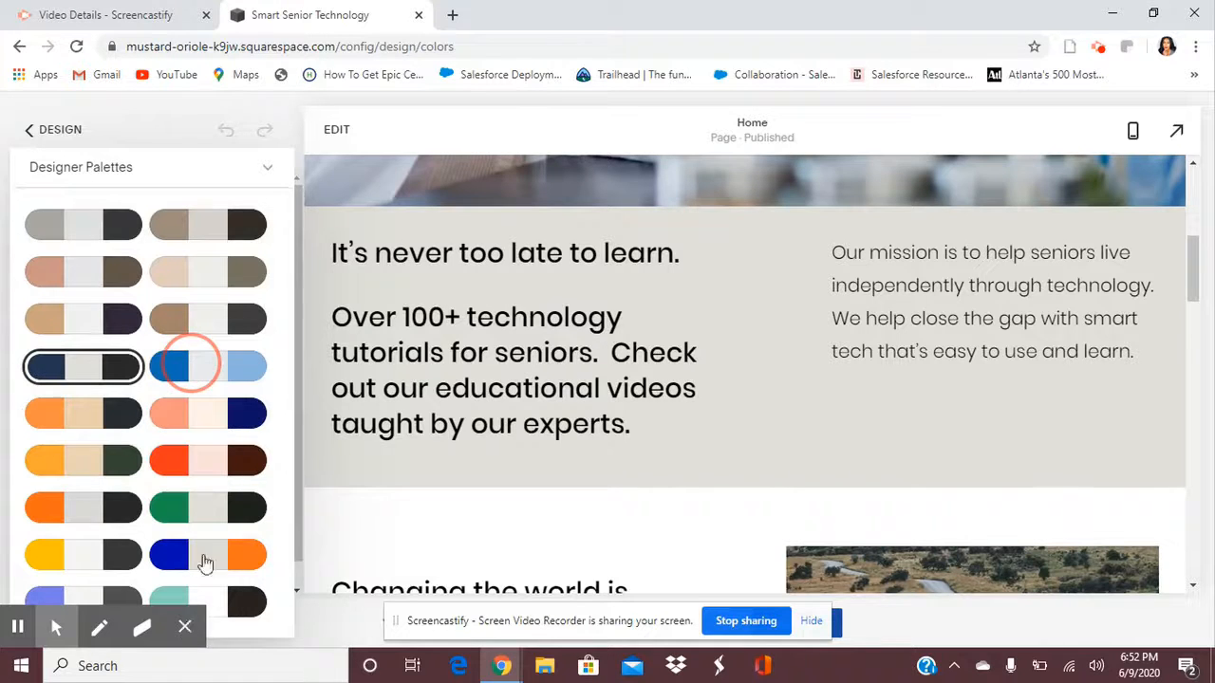
scroll(564, 332, up, 5)
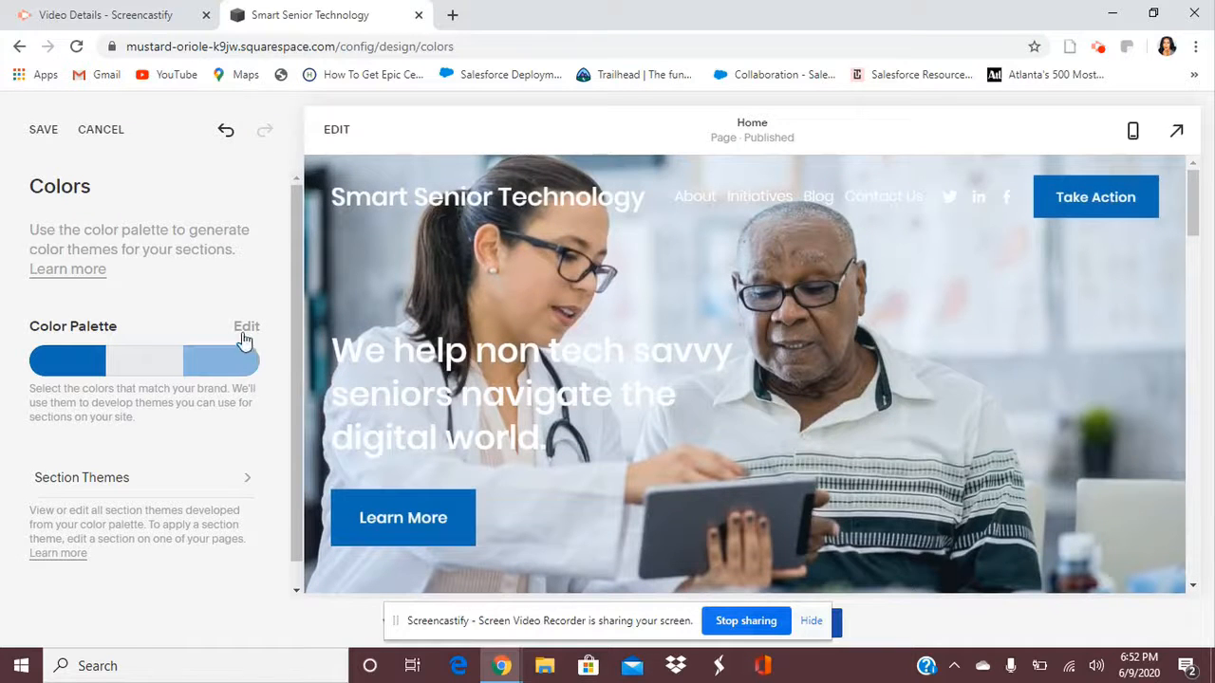
click(42, 129)
Look through the section themes generated from the color palette, and return to the design settings.
scroll(233, 402, down, 1)
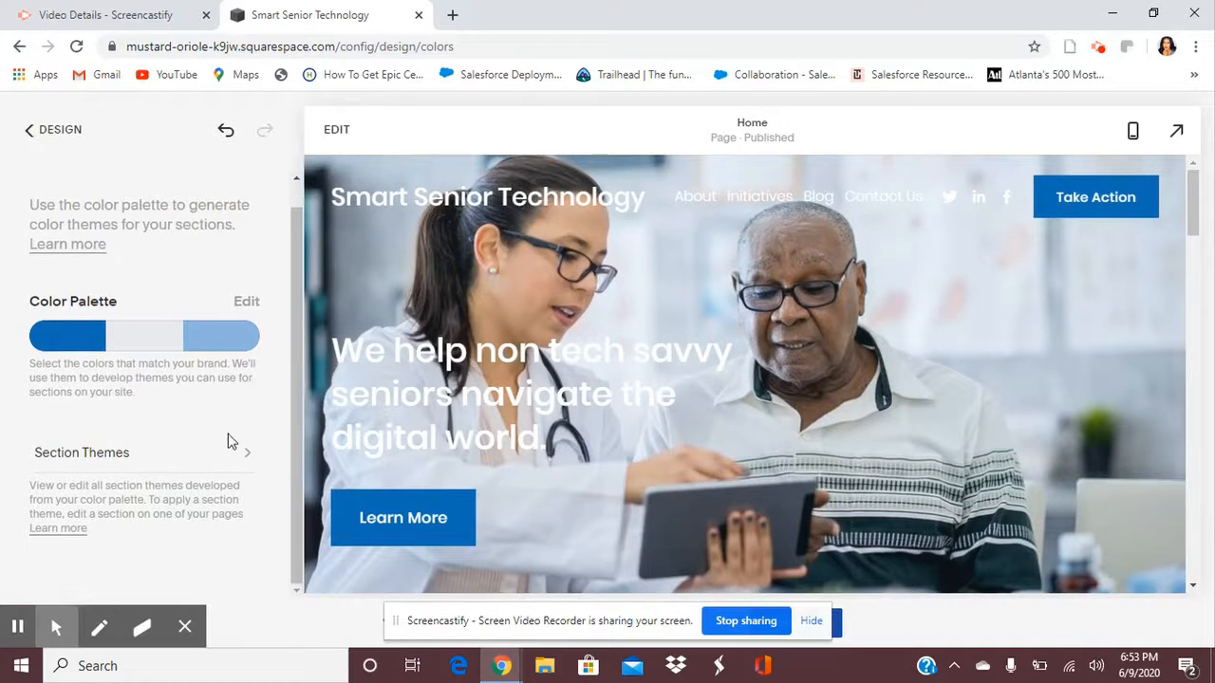
click(232, 462)
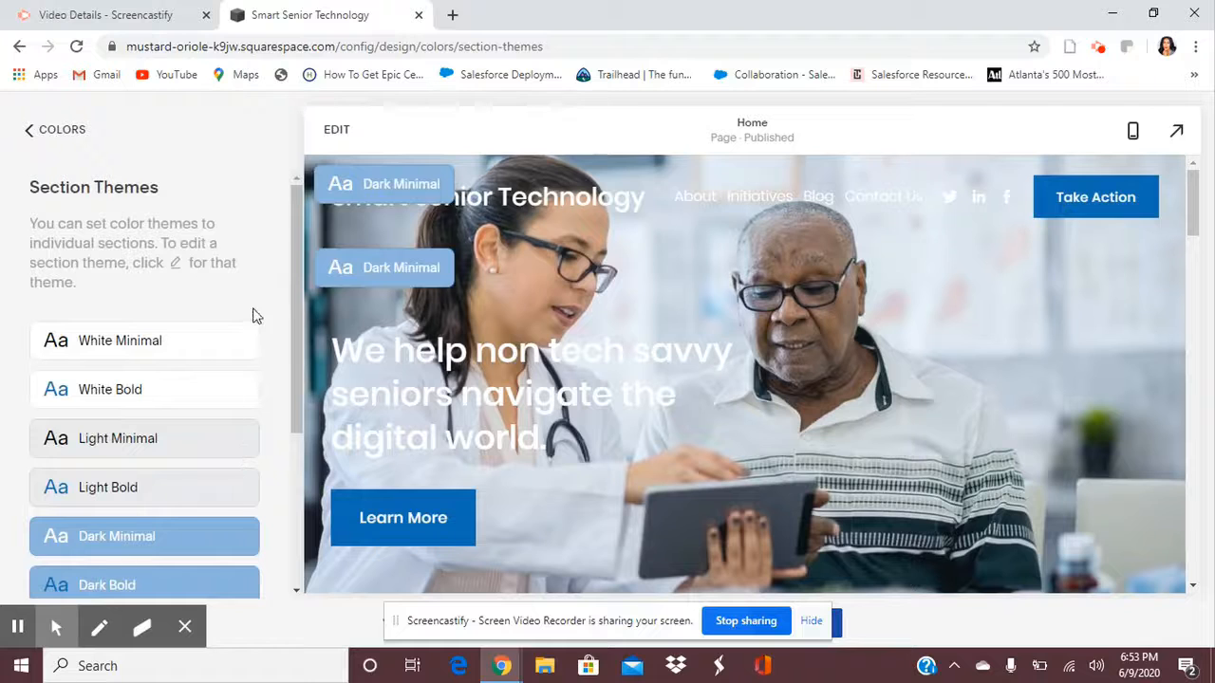
scroll(266, 359, down, 2)
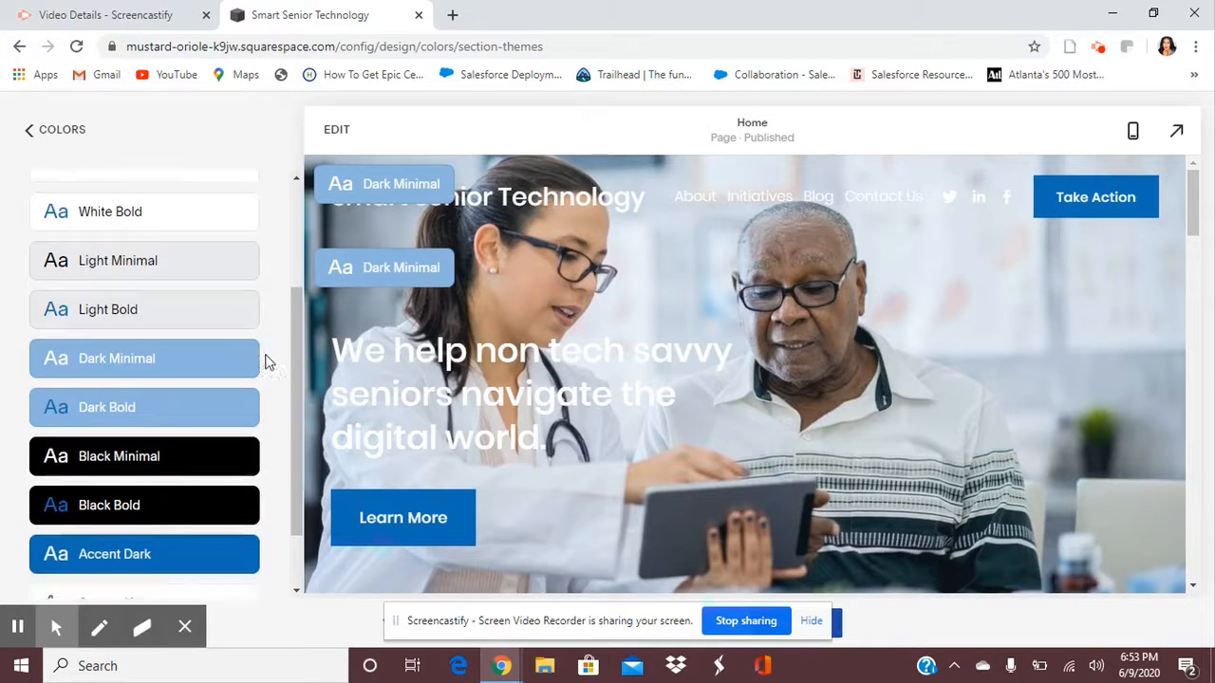
click(62, 131)
click(61, 131)
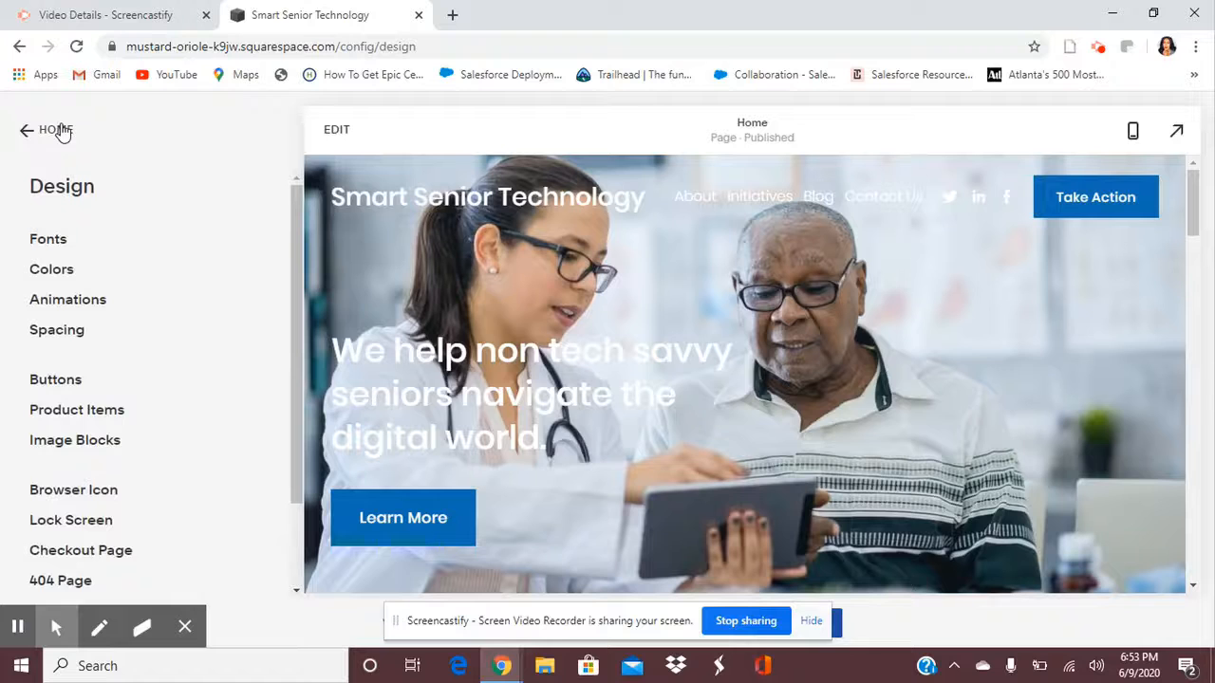
Set the site-wide animation style to Fade, trying Scale for comparison, and save the change.
click(67, 299)
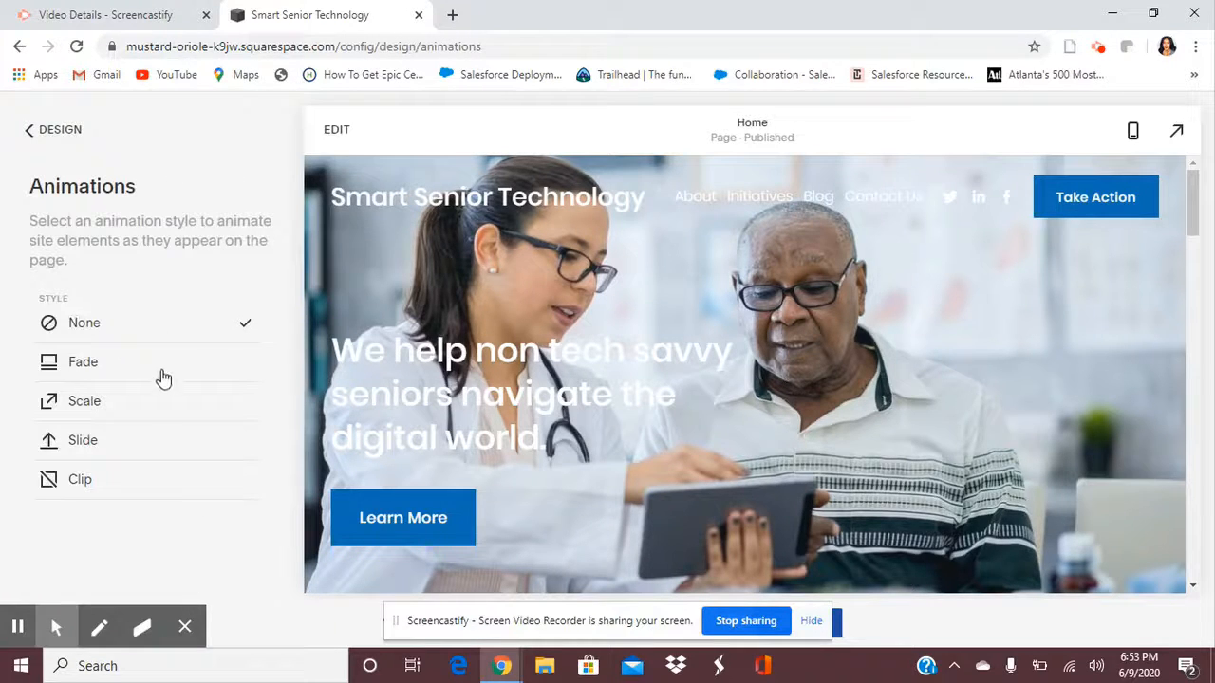
click(167, 369)
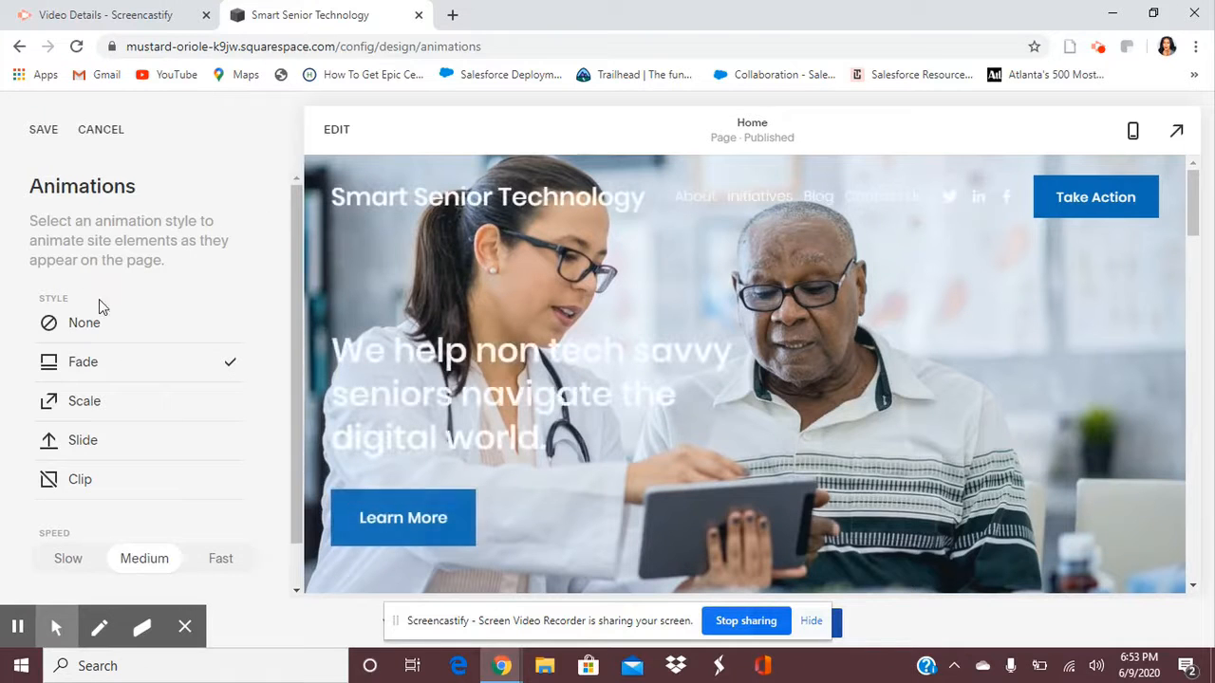
click(82, 403)
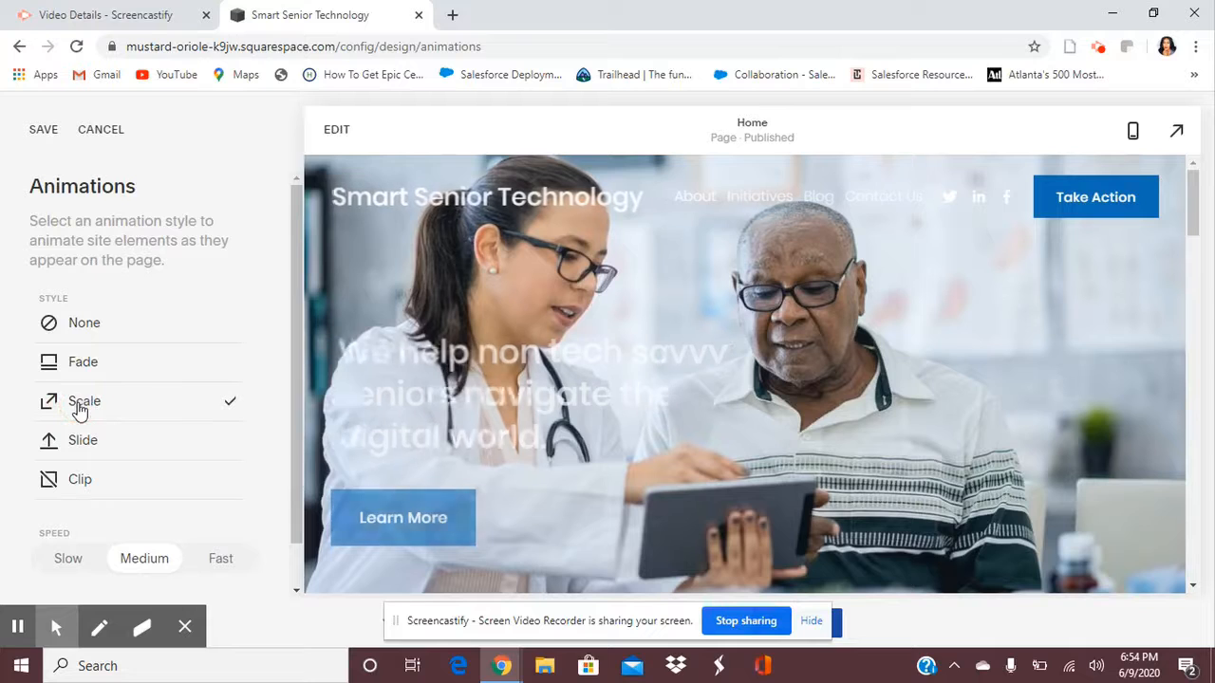
click(88, 363)
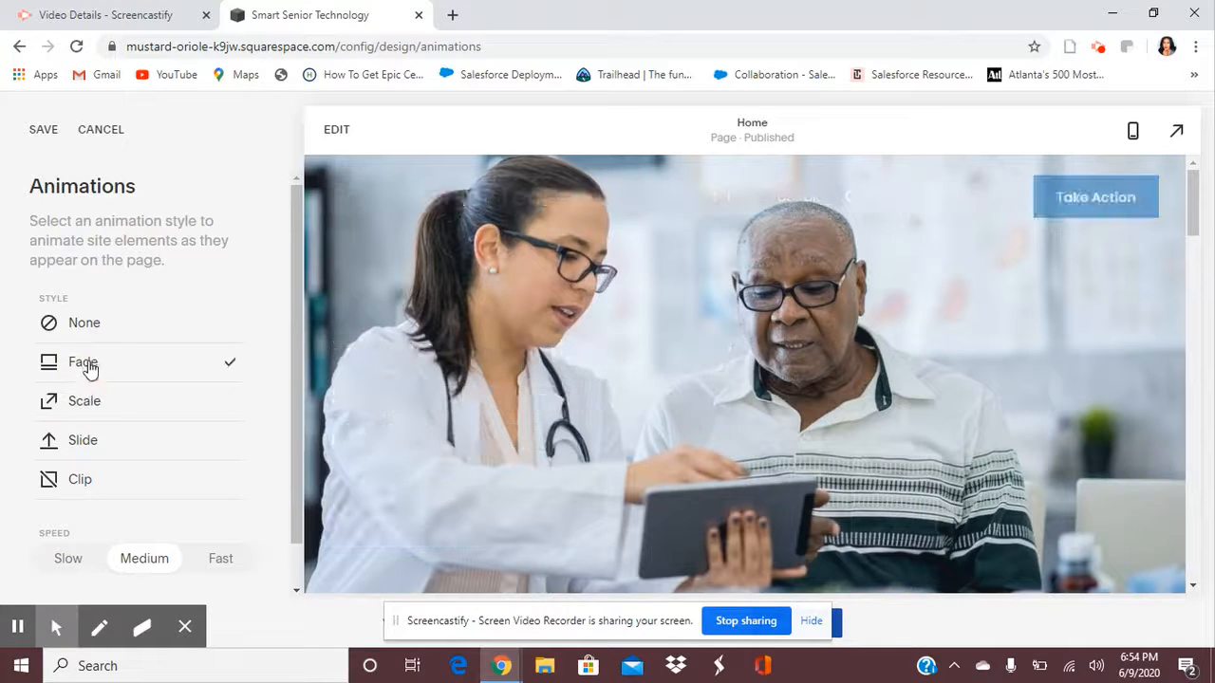
scroll(124, 420, down, 1)
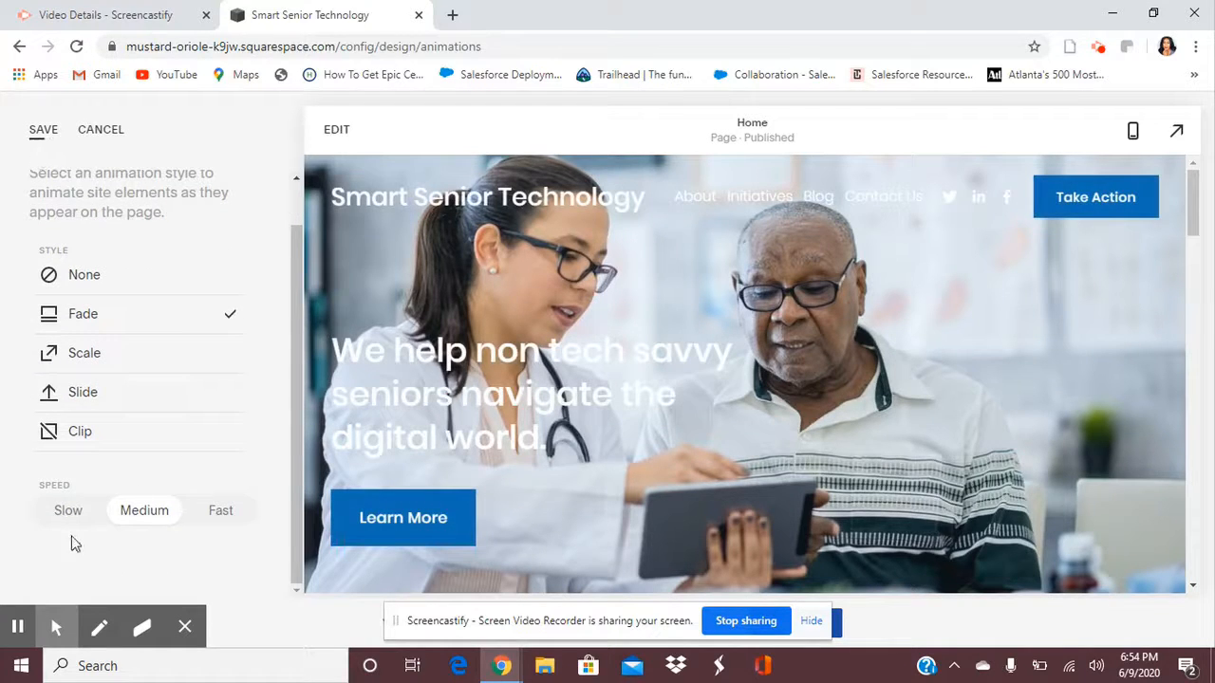
click(43, 131)
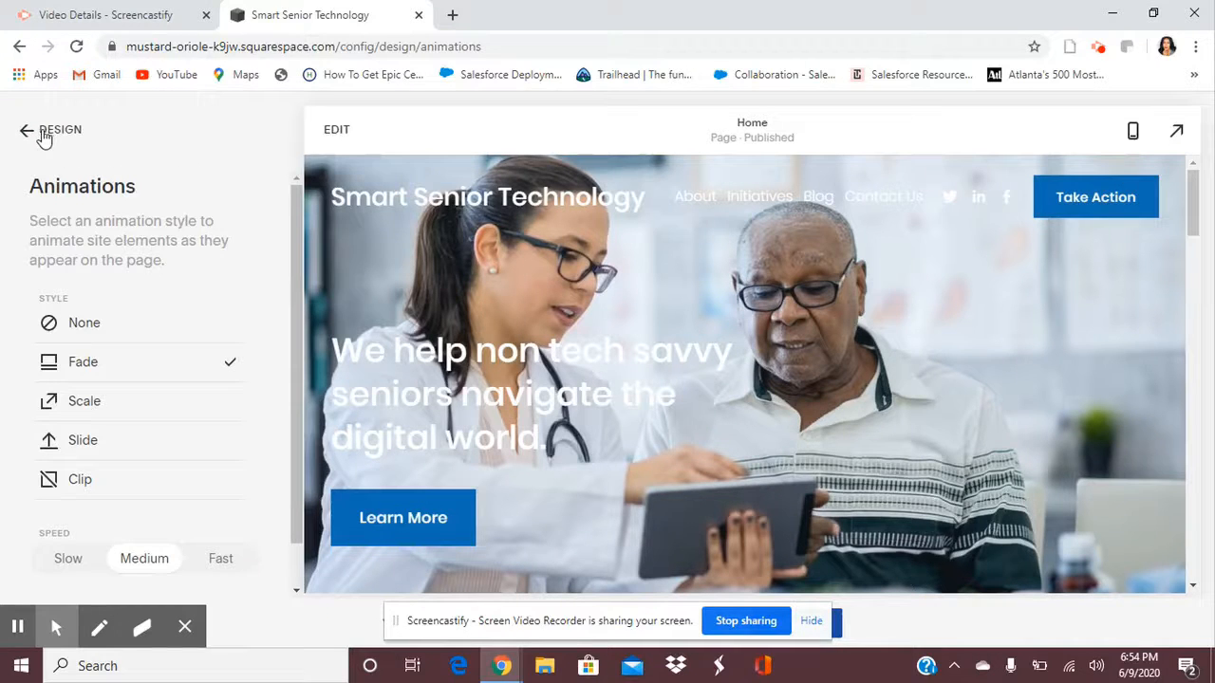
click(42, 133)
Look through the remaining design settings and glance at the Marketing options.
scroll(127, 360, down, 2)
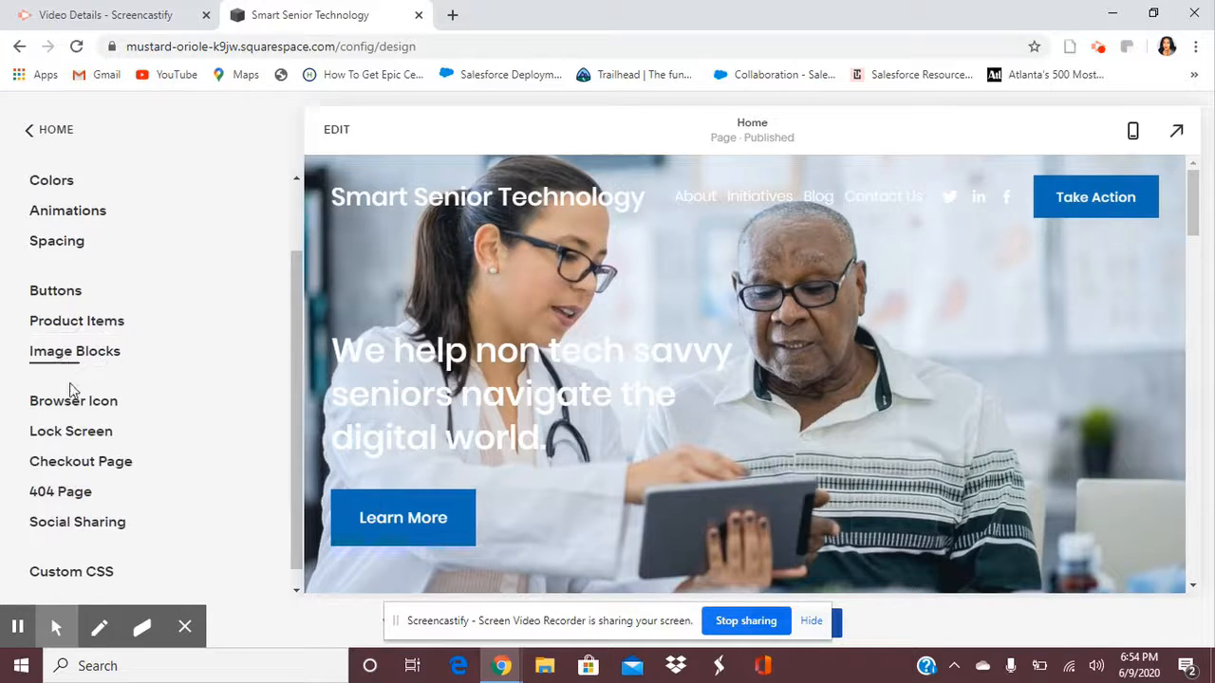
click(55, 130)
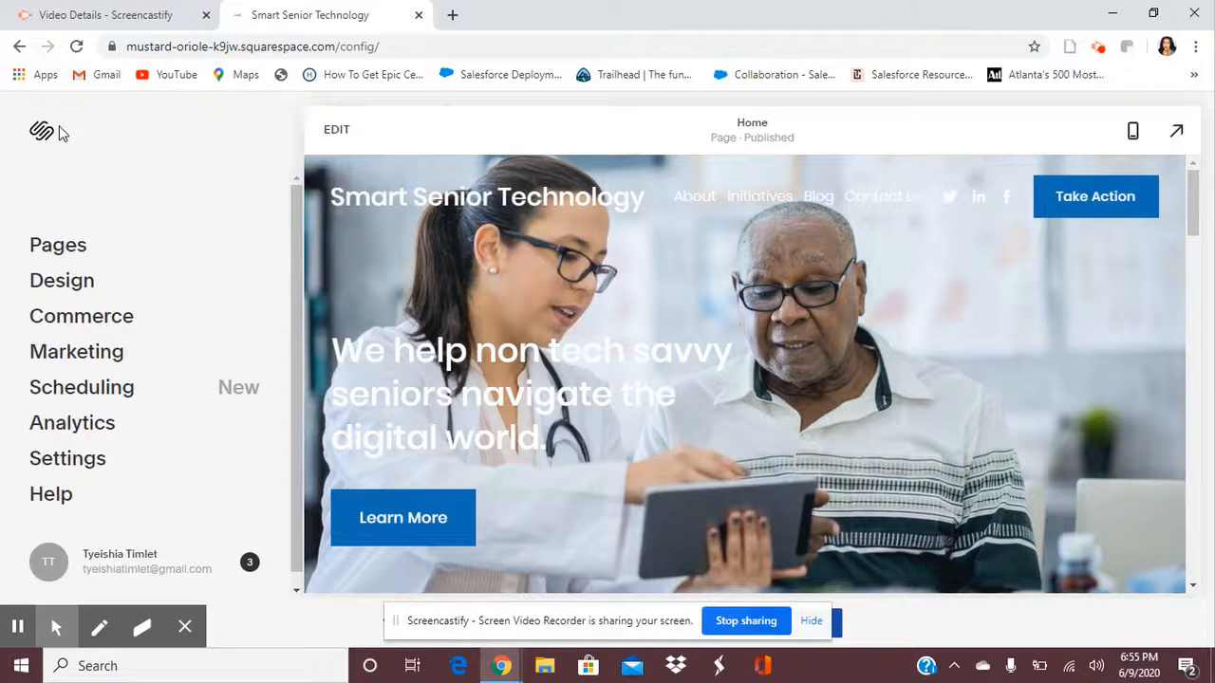
click(119, 353)
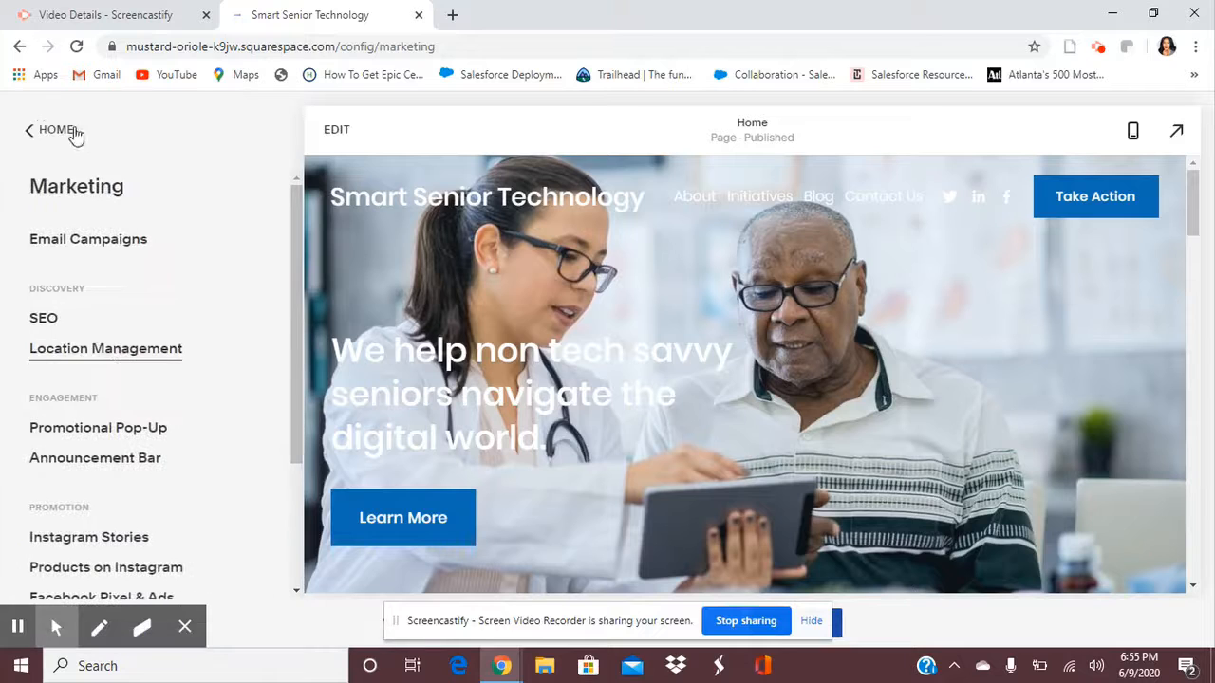
click(59, 131)
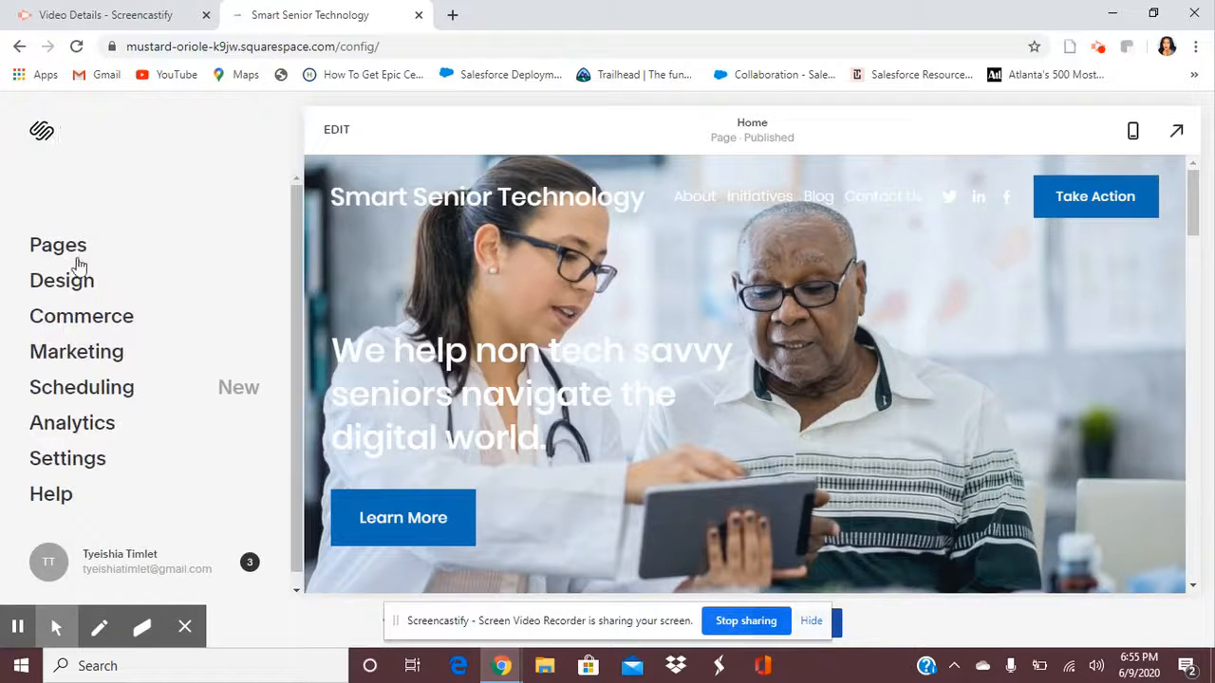
Start the Commerce setup questionnaire, answering Already Selling and choosing Other as the current place of selling.
click(81, 319)
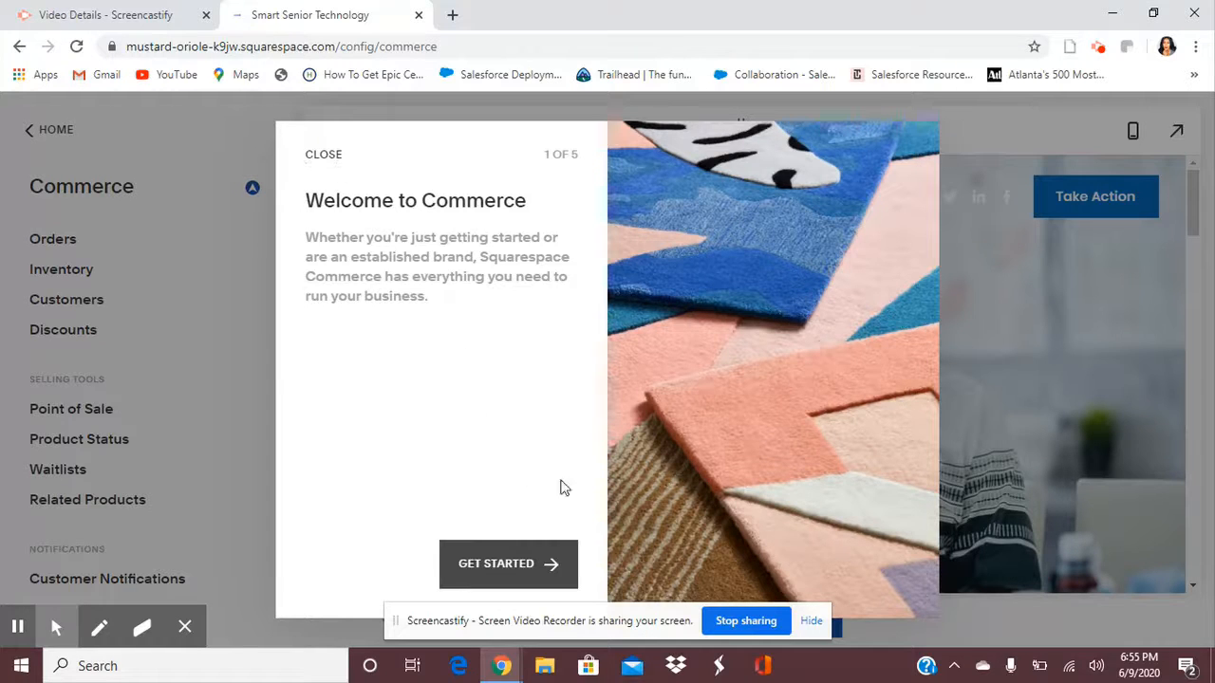
click(500, 564)
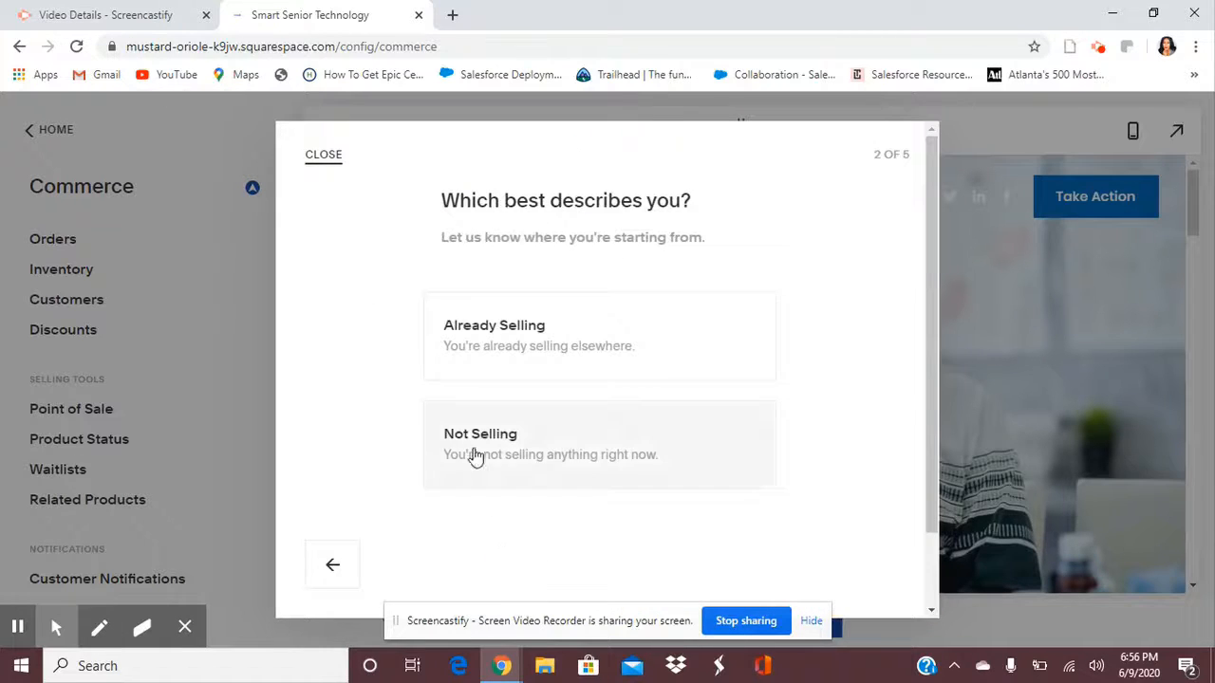
click(536, 331)
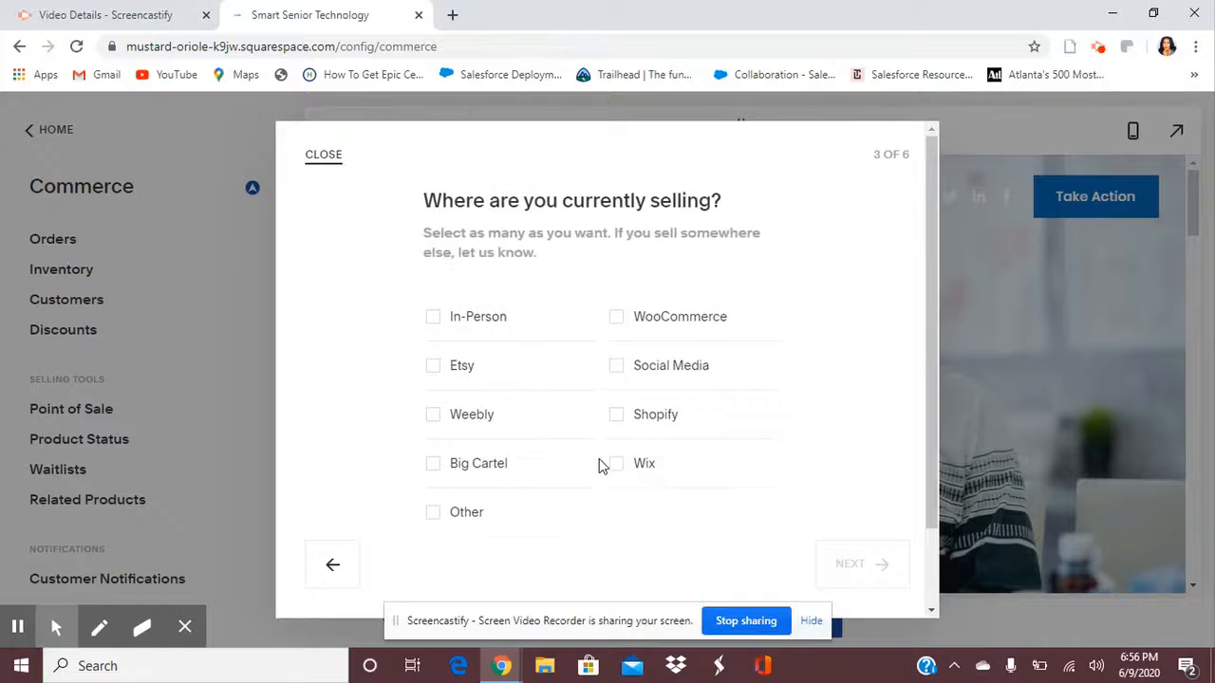
click(432, 513)
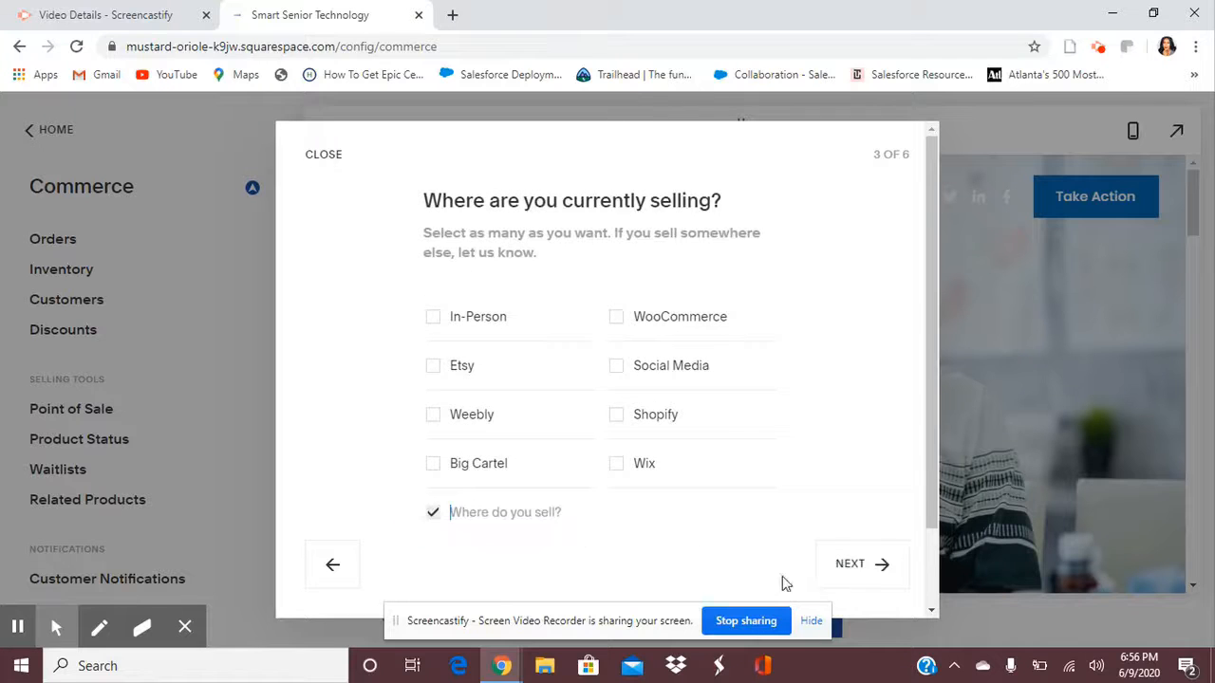
click(841, 567)
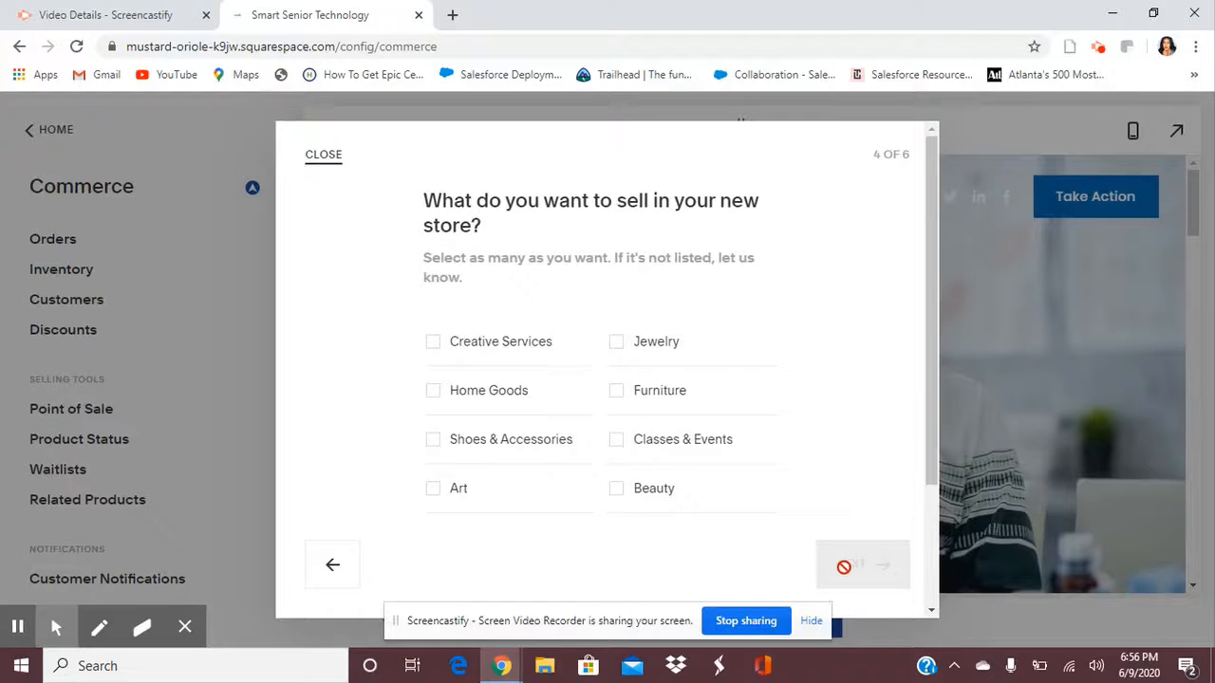
Answer that the new store will sell Creative Services and have up to 10 products.
click(436, 344)
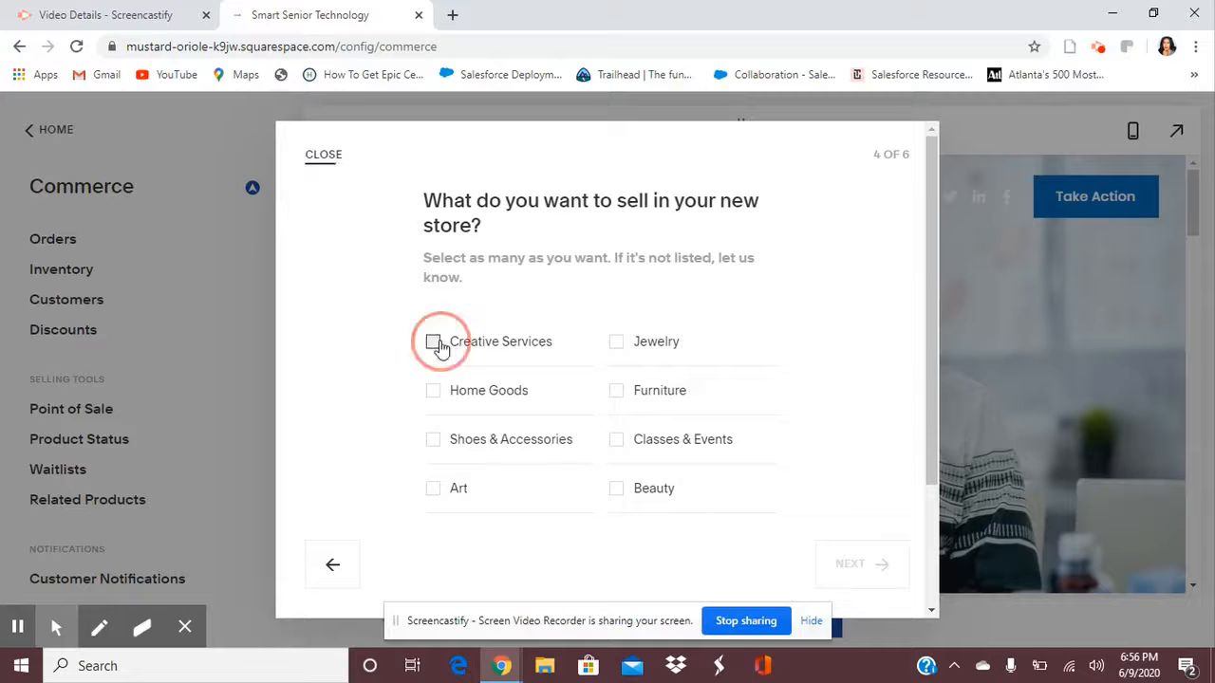
click(883, 564)
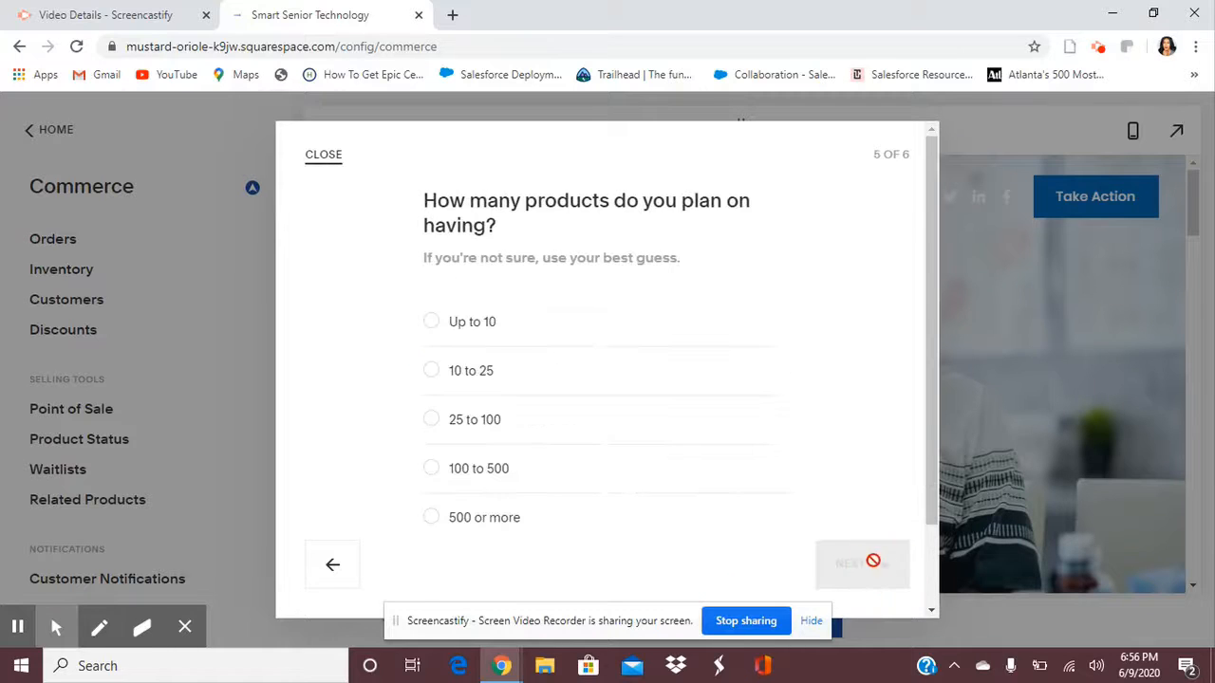
click(442, 329)
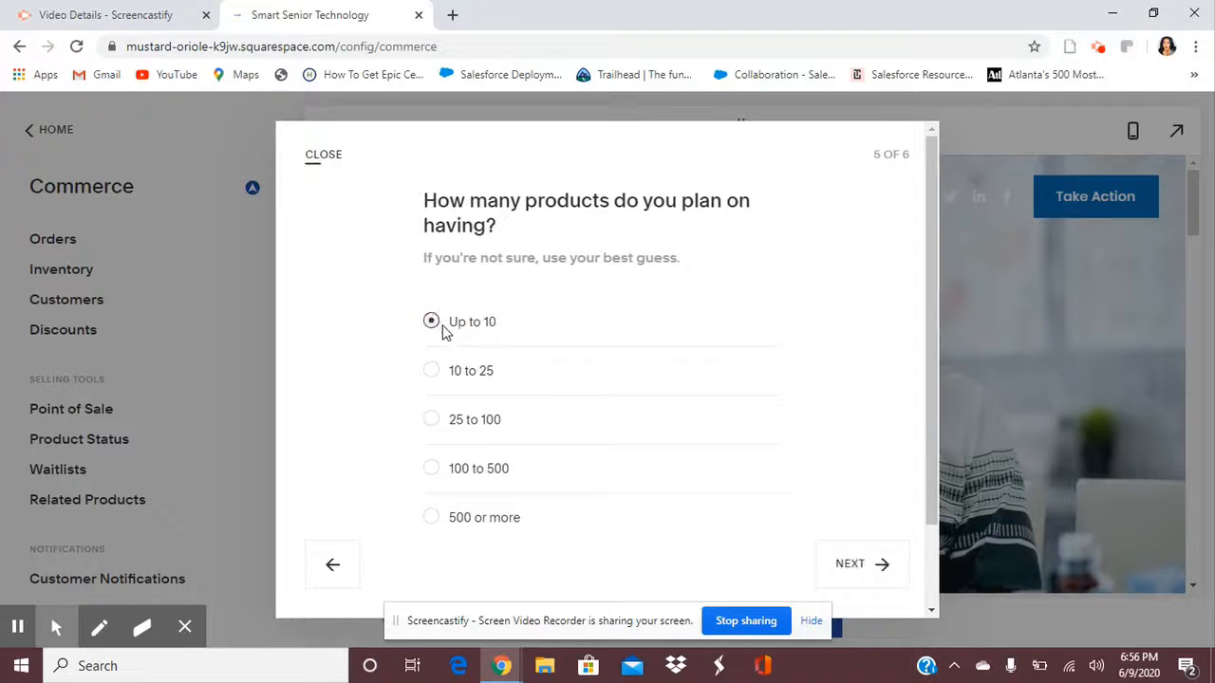
click(853, 548)
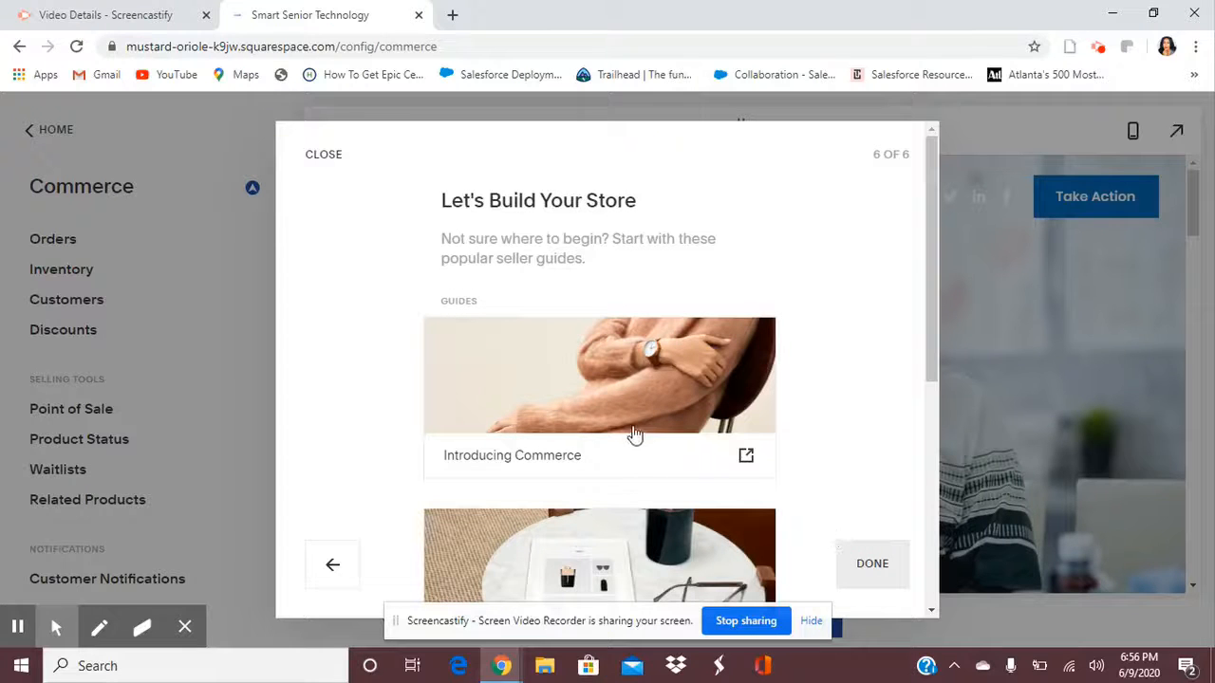
Skim the popular seller guides and the Introducing Commerce article, and finish the Commerce setup questionnaire.
scroll(626, 432, down, 5)
scroll(591, 428, up, 3)
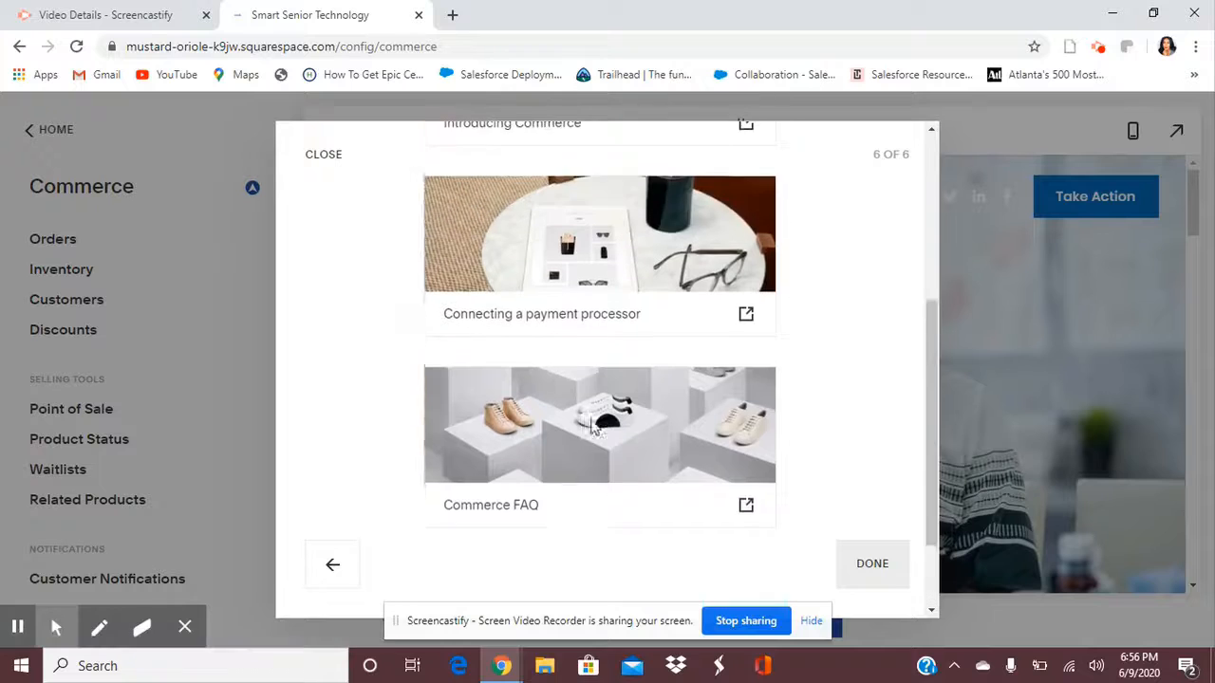
click(553, 263)
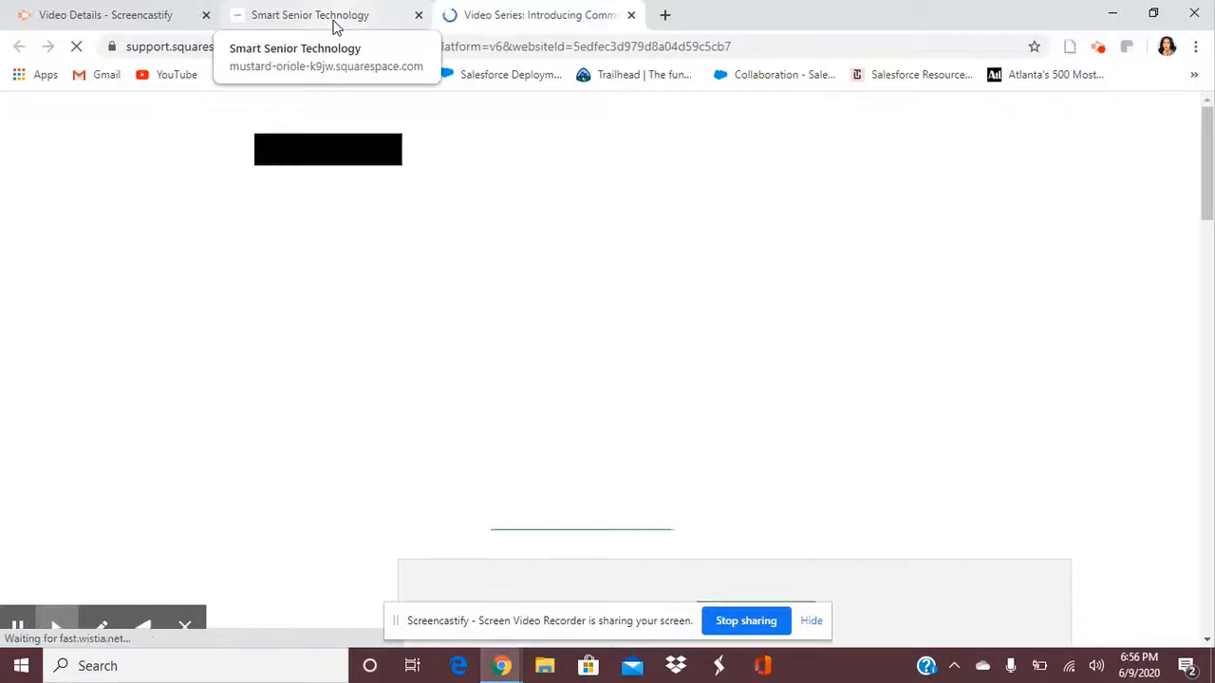
scroll(379, 374, down, 3)
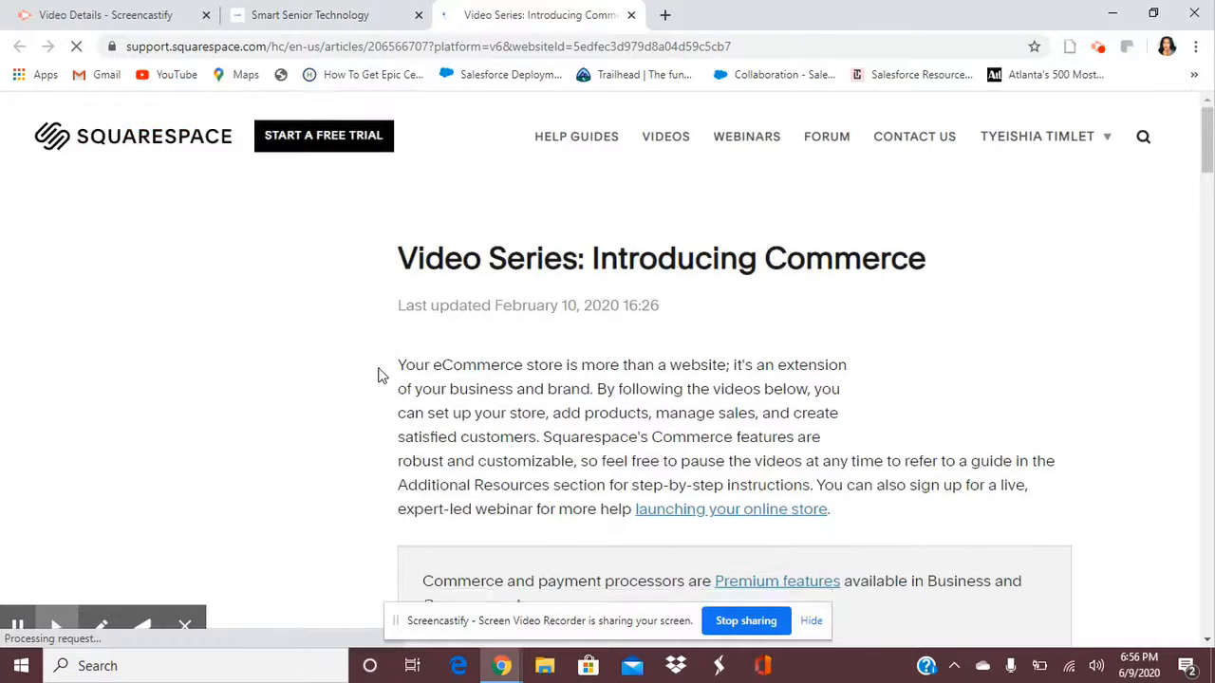
scroll(379, 374, down, 5)
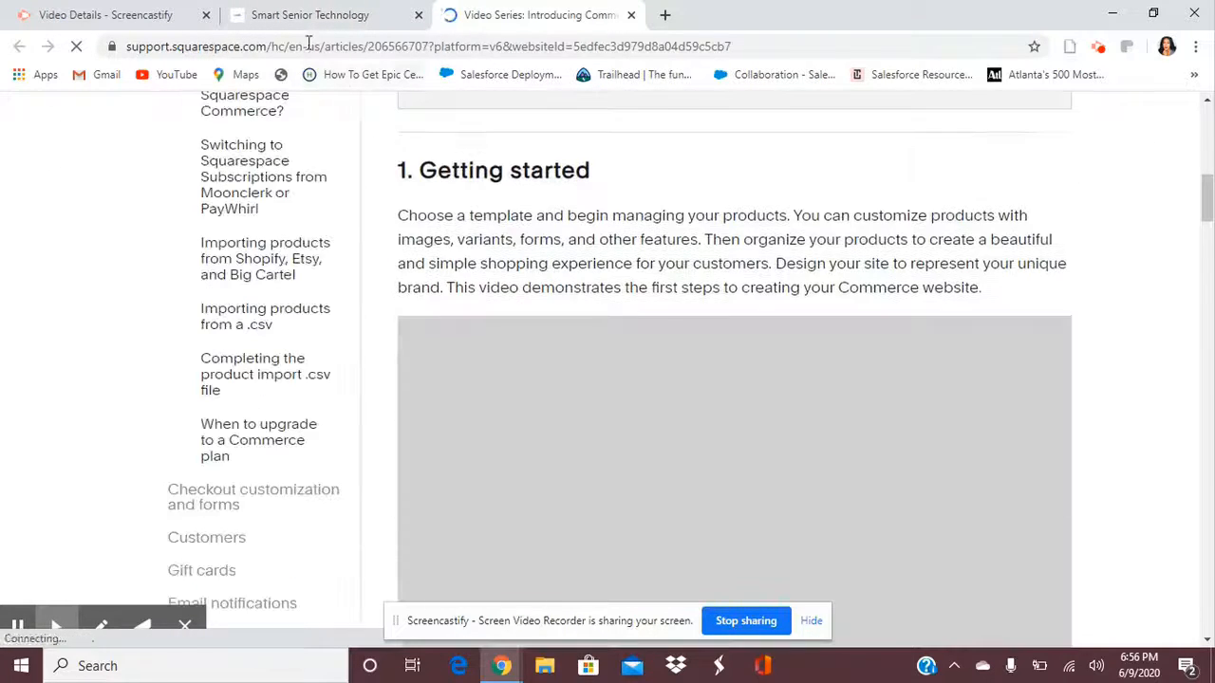
click(291, 17)
scroll(407, 352, down, 3)
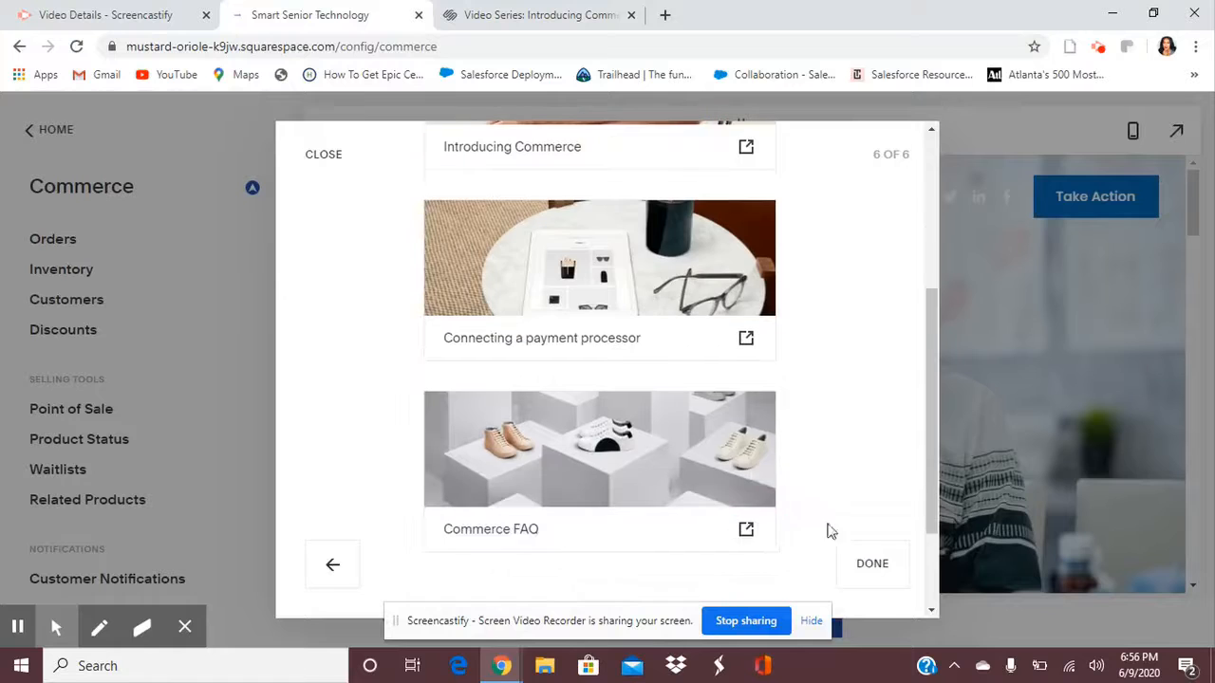
click(871, 565)
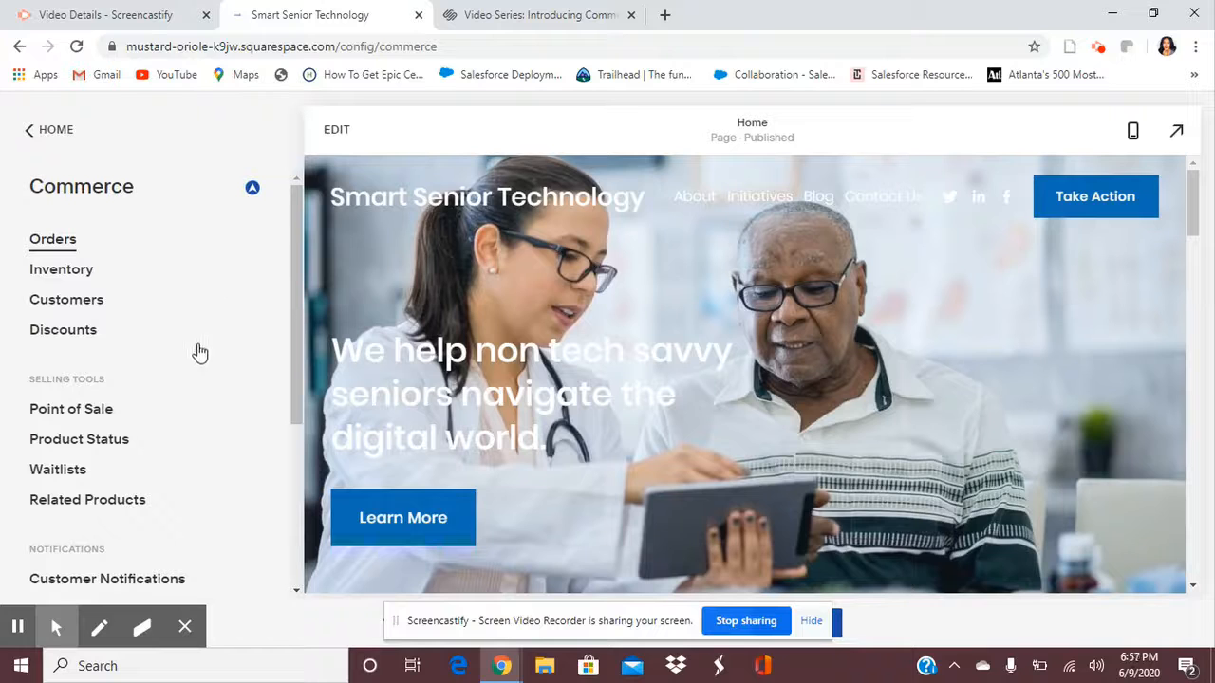
Look through the Commerce settings down to the setup section, and glance over the Home page preview.
scroll(301, 234, down, 2)
scroll(38, 128, down, 1)
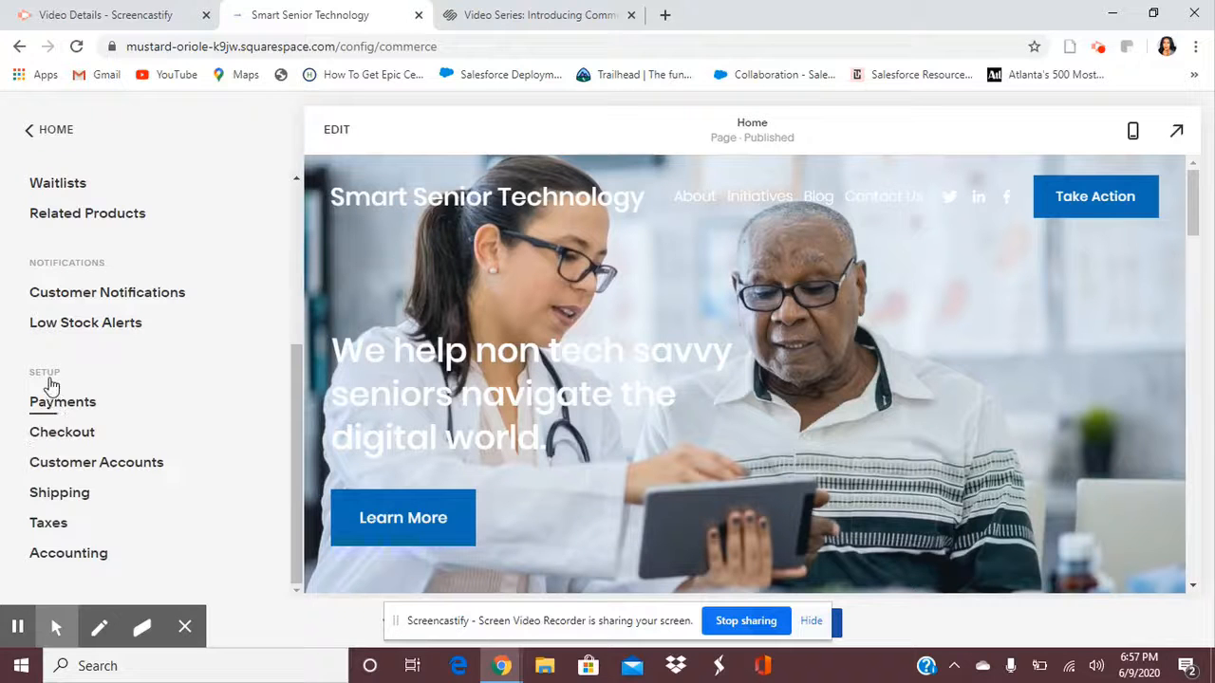
scroll(753, 401, down, 5)
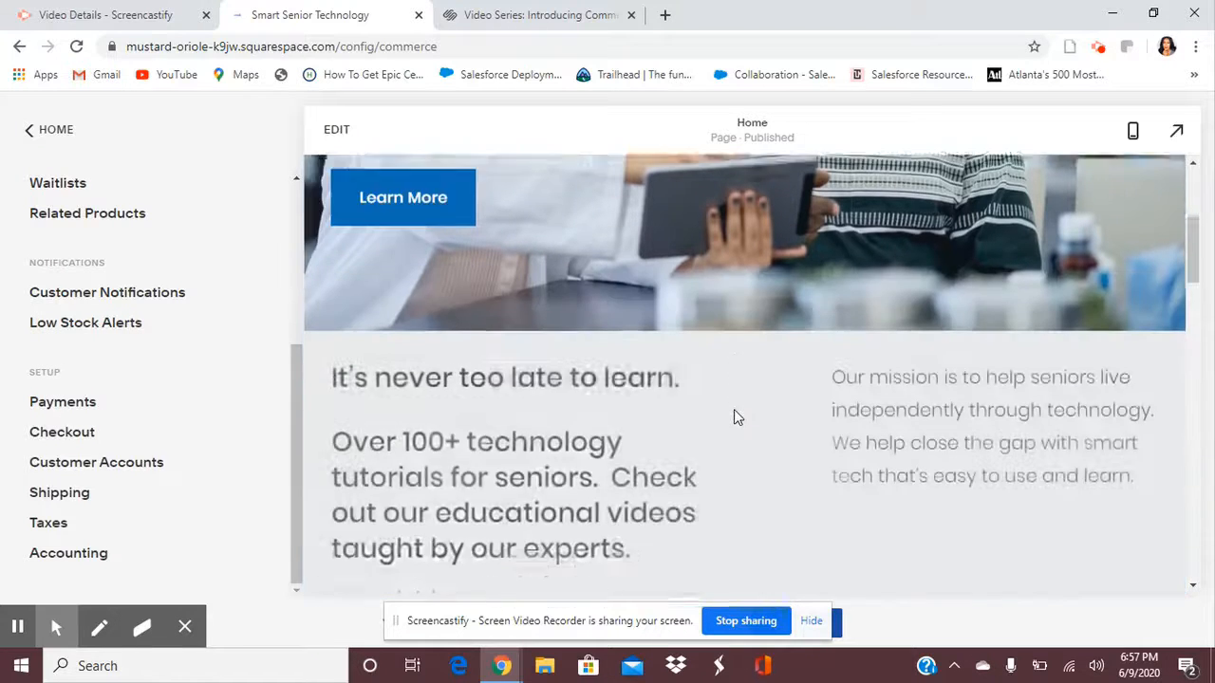
scroll(734, 414, up, 5)
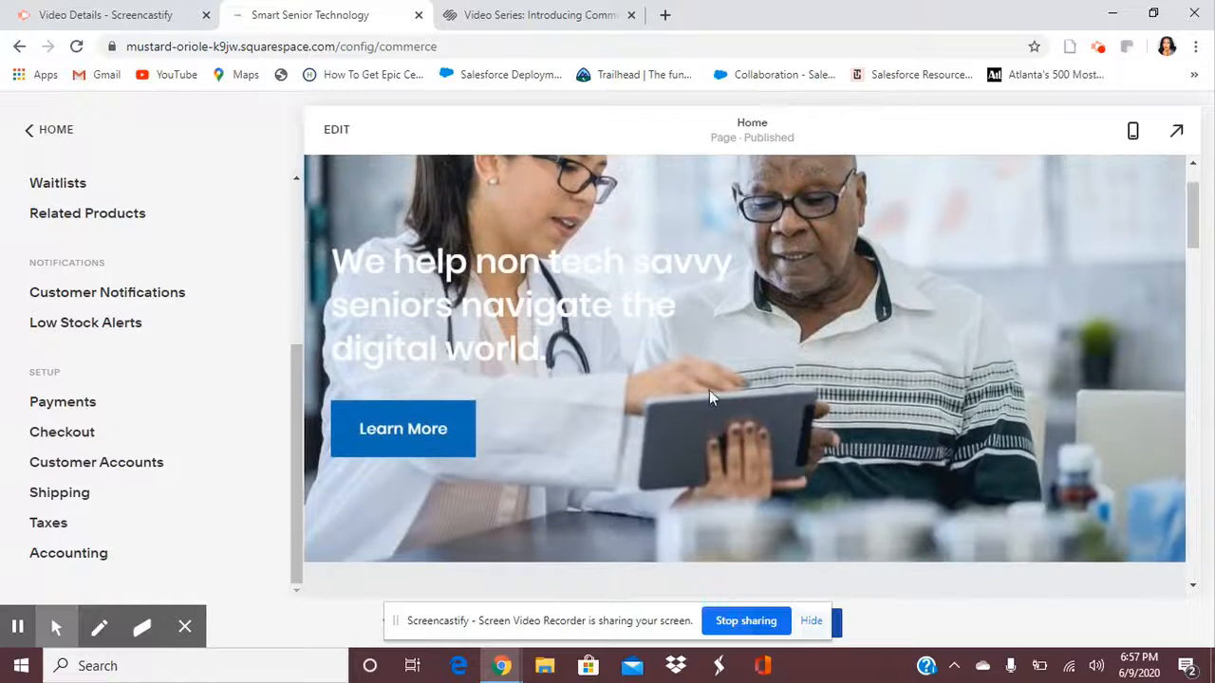
click(31, 130)
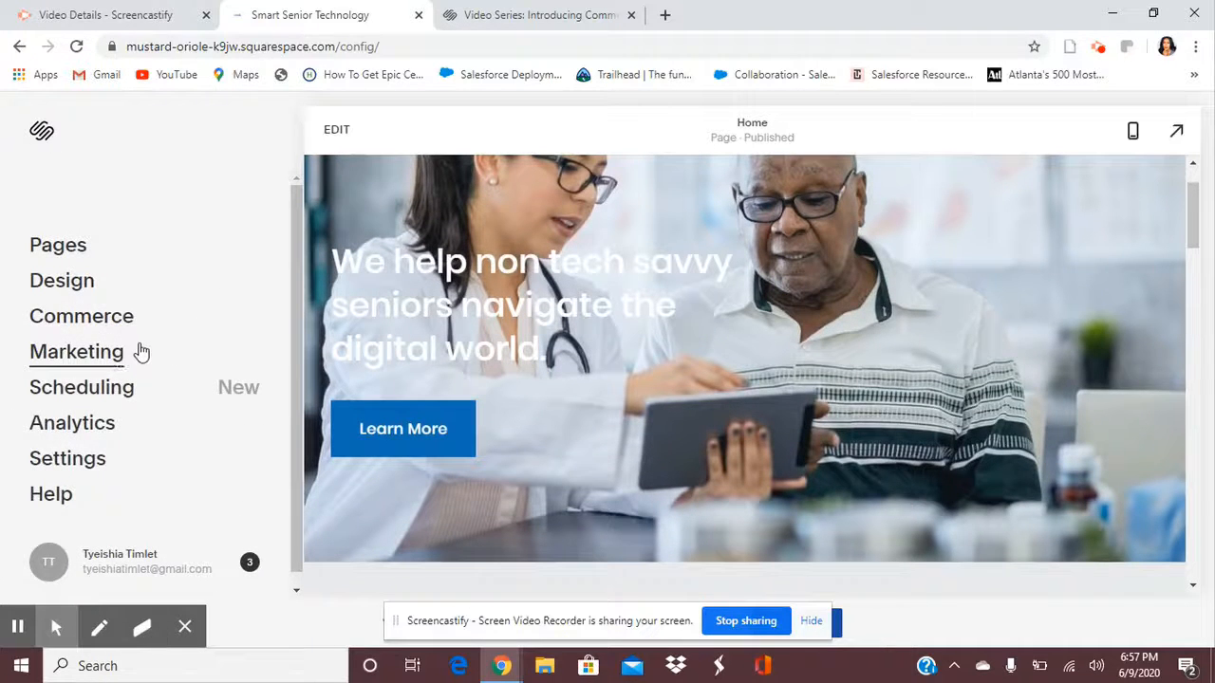
Look through the Marketing options for email campaigns, discovery, engagement and promotion.
click(95, 357)
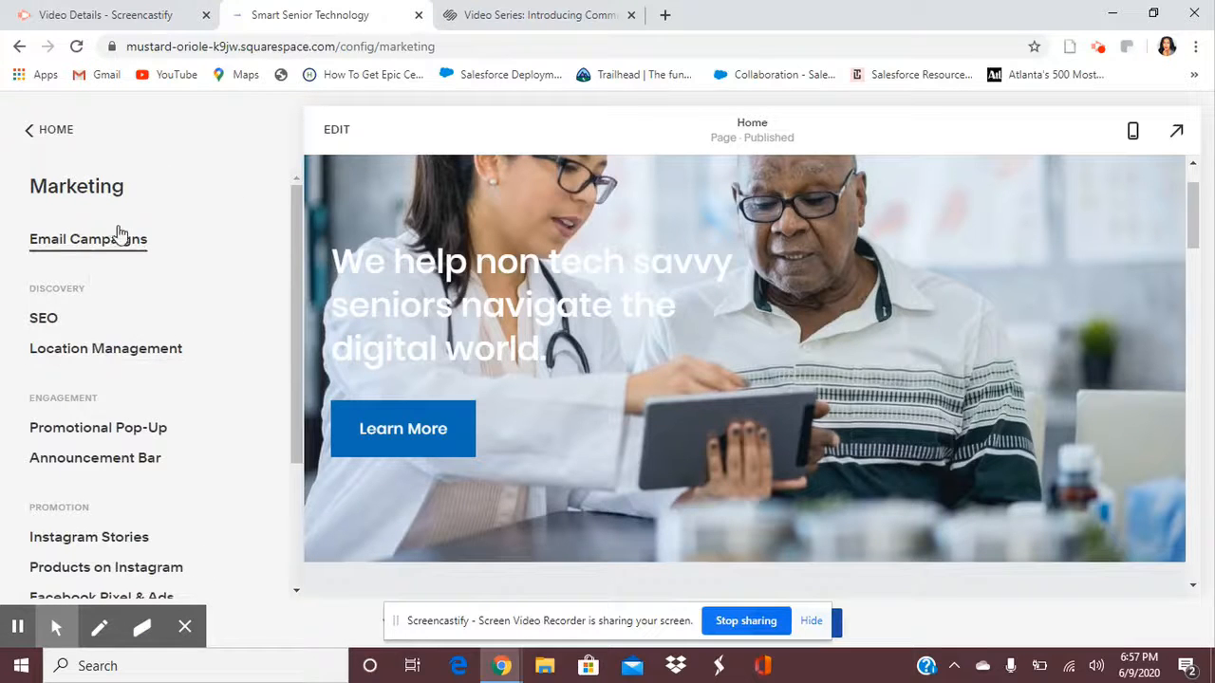
scroll(124, 469, down, 2)
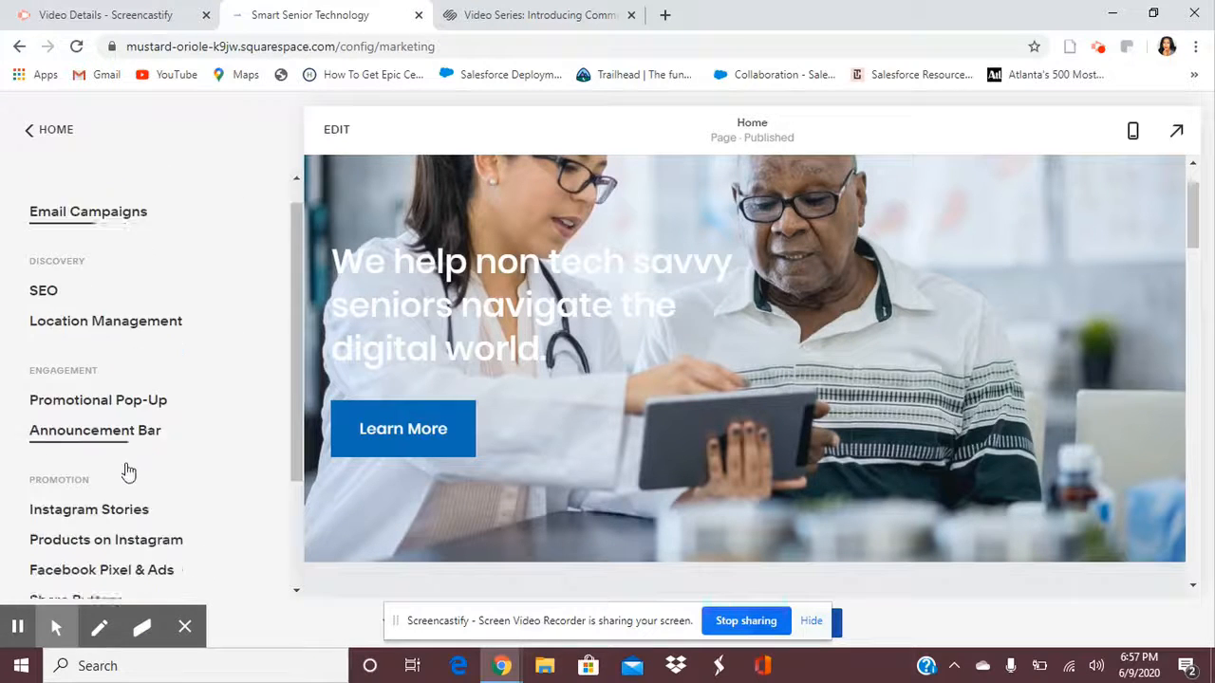
scroll(106, 306, up, 2)
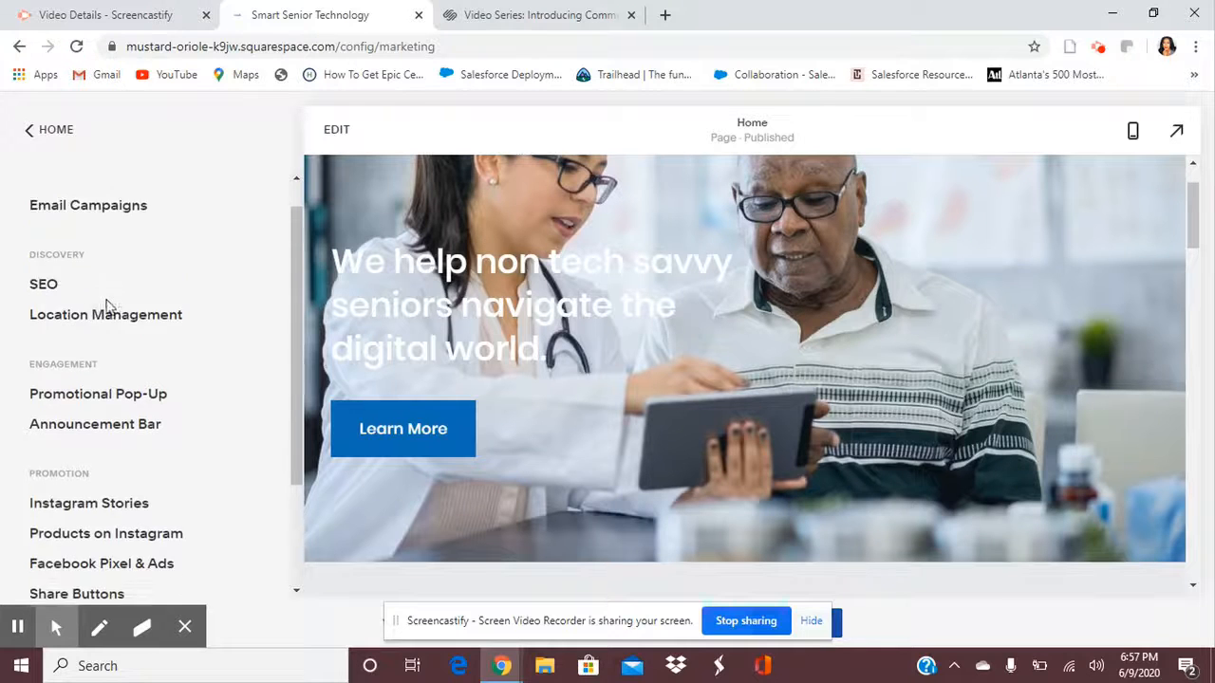
click(46, 132)
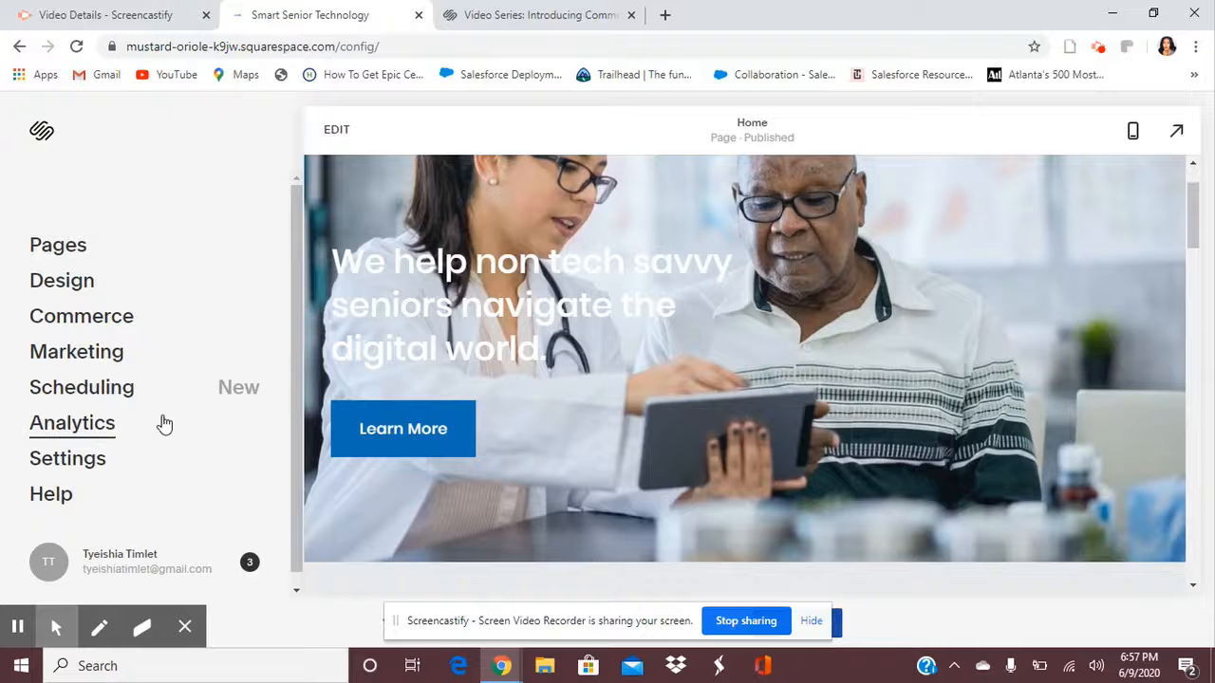
Open the list of site pages and look over the Home page.
click(57, 245)
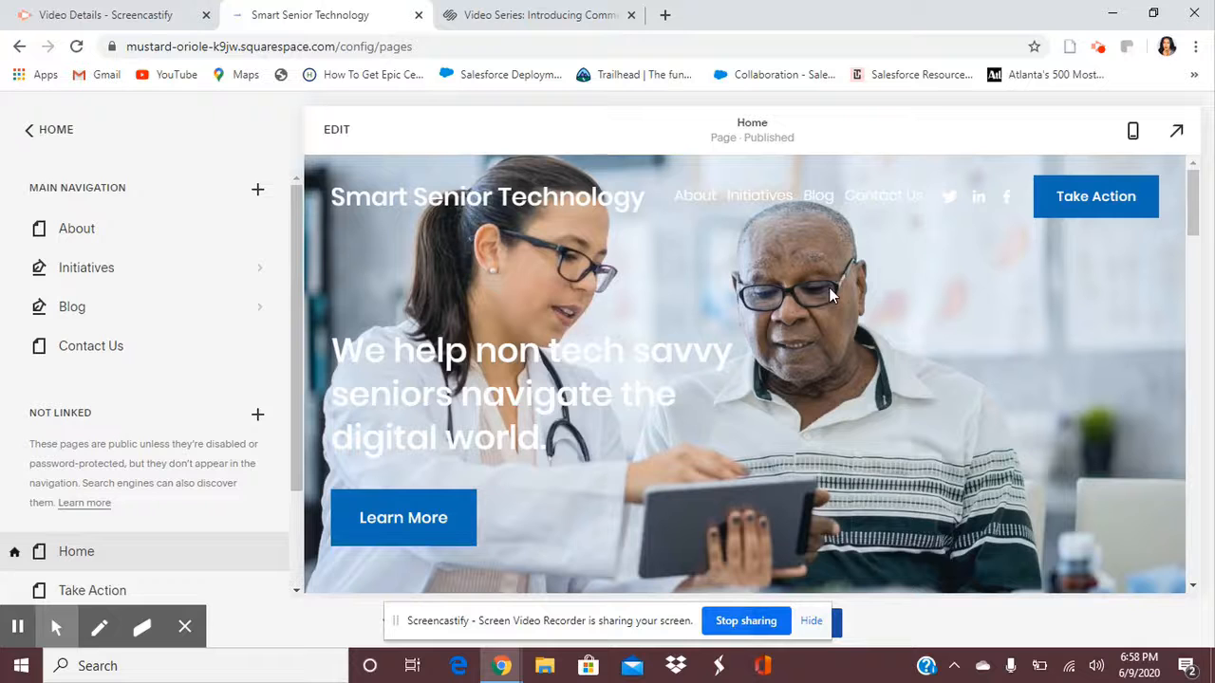
scroll(822, 273, down, 4)
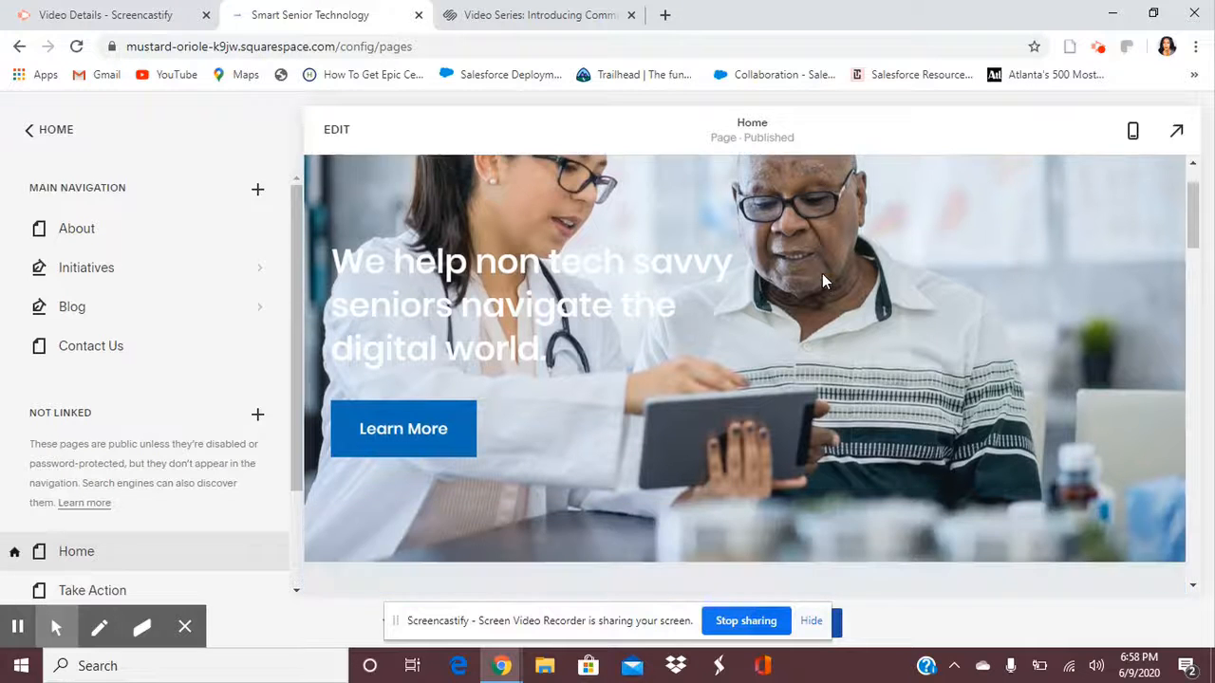